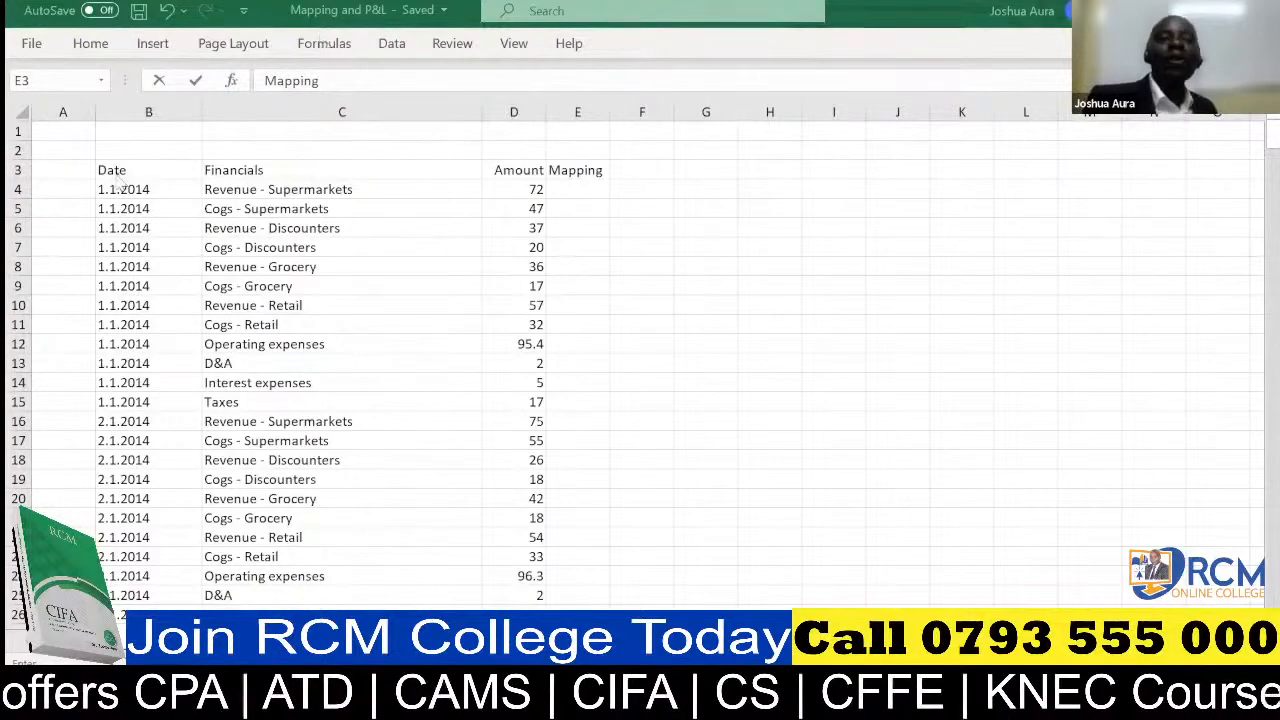
# Try to extract the year of the first date into cell A4 with =YEAR(B4), and undo the entry
pyautogui.click(53, 186)
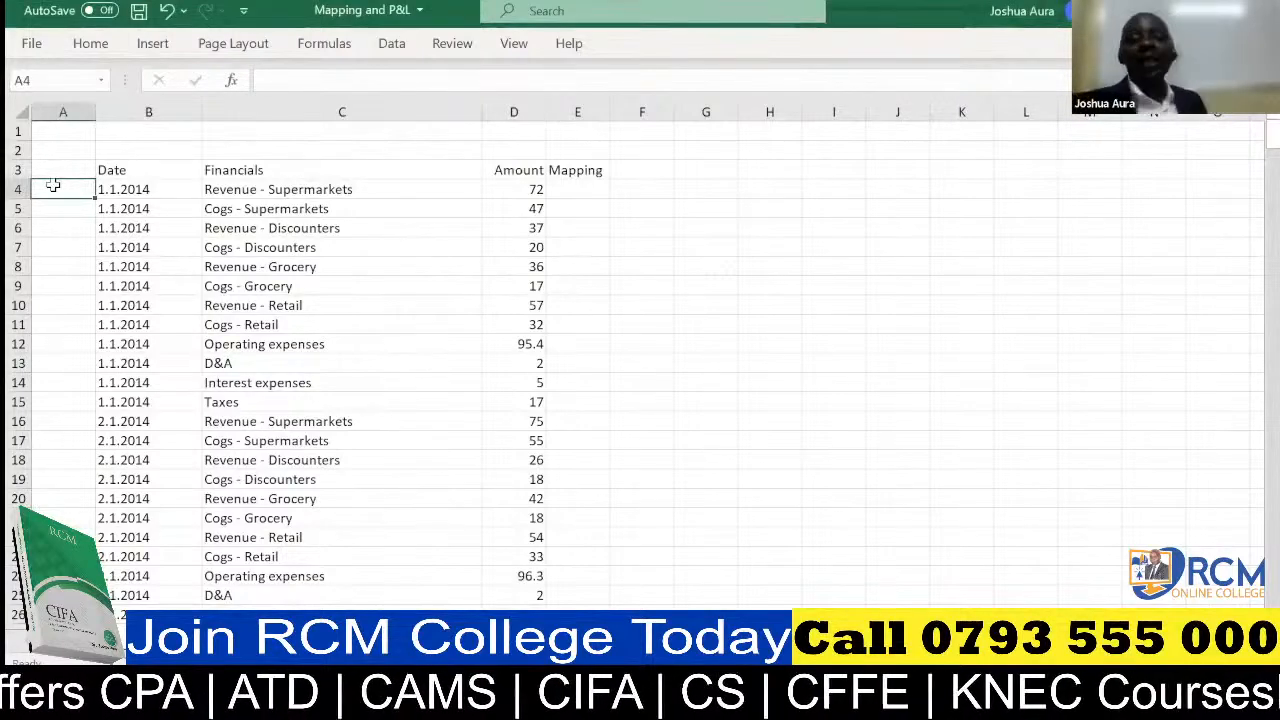
pyautogui.write('=')
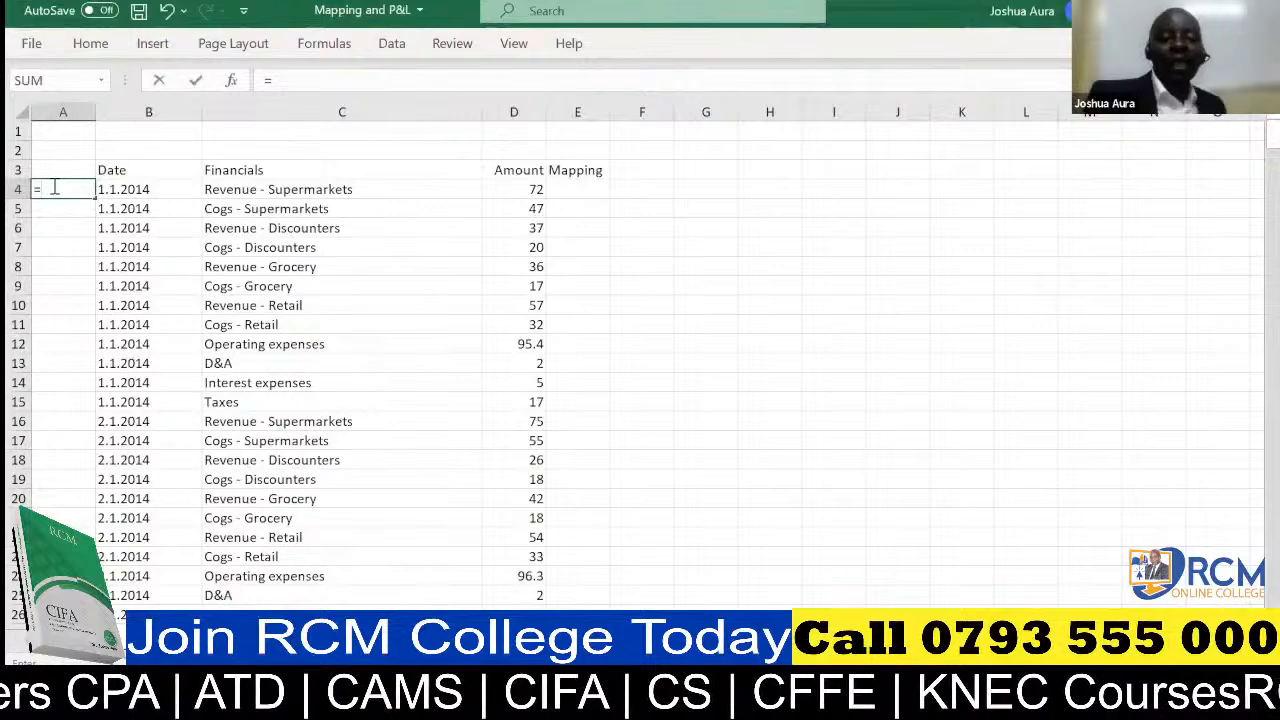
pyautogui.write('year')
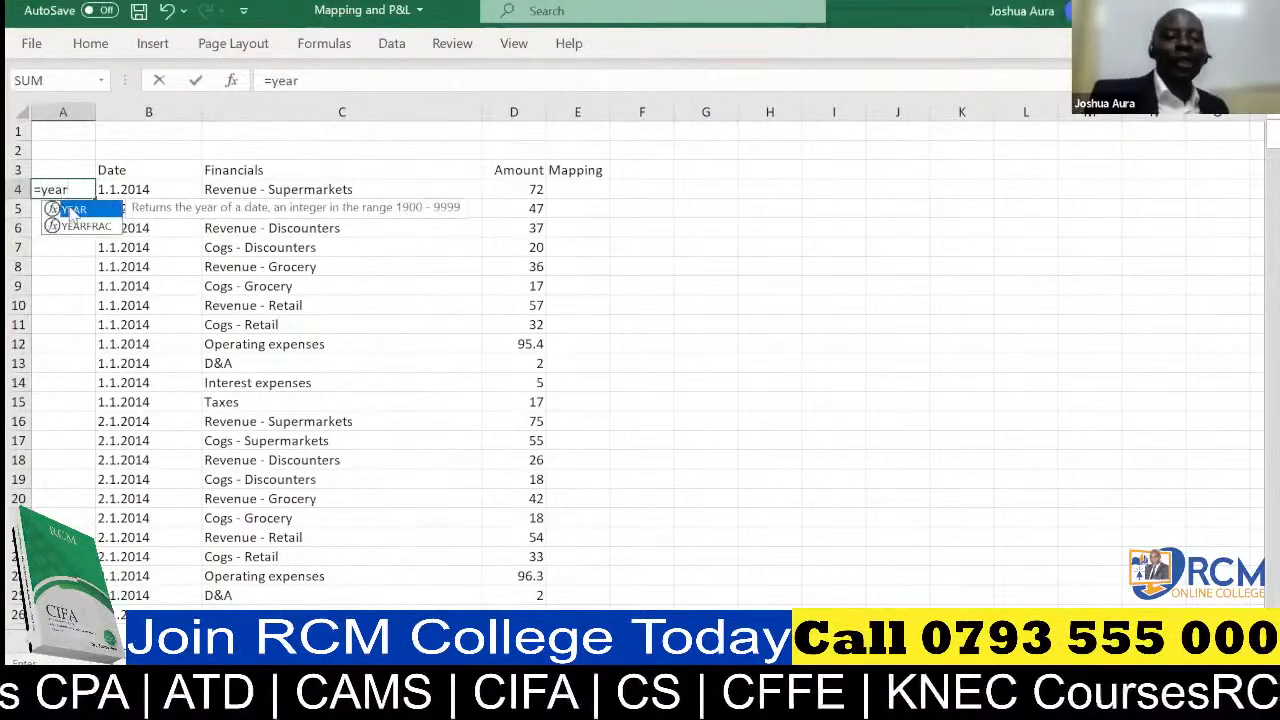
pyautogui.doubleClick(70, 210)
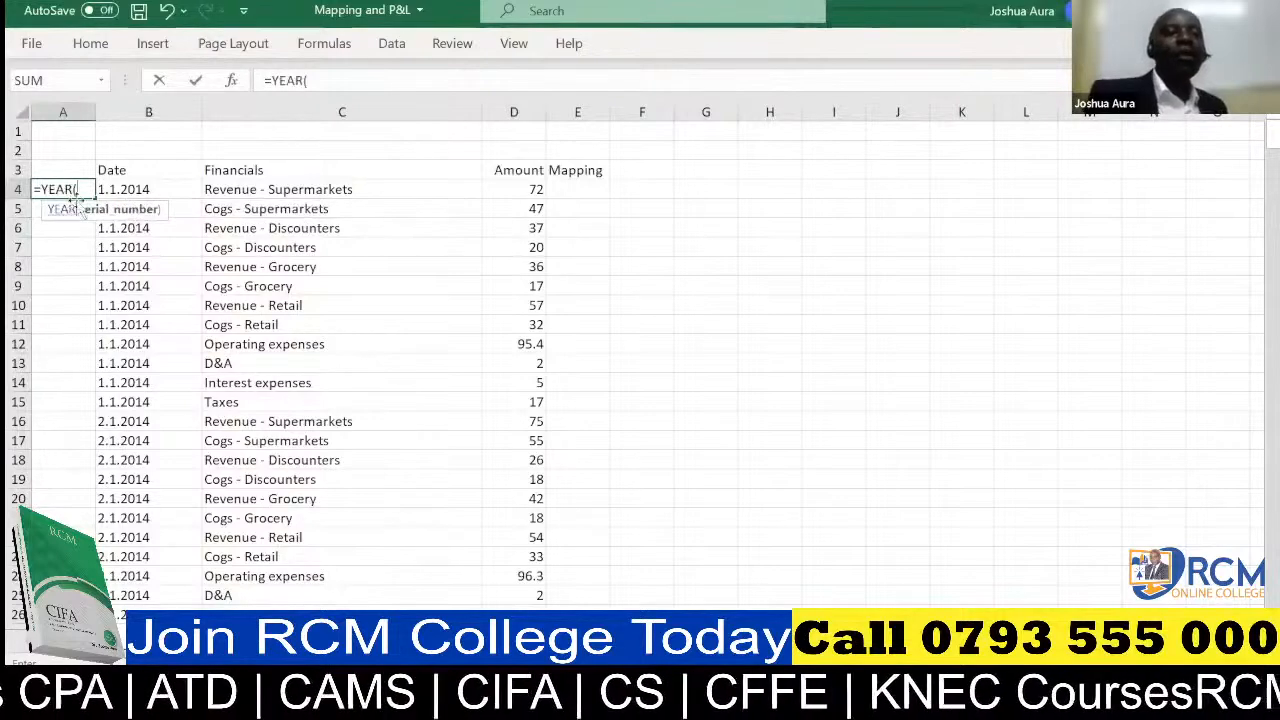
pyautogui.click(130, 189)
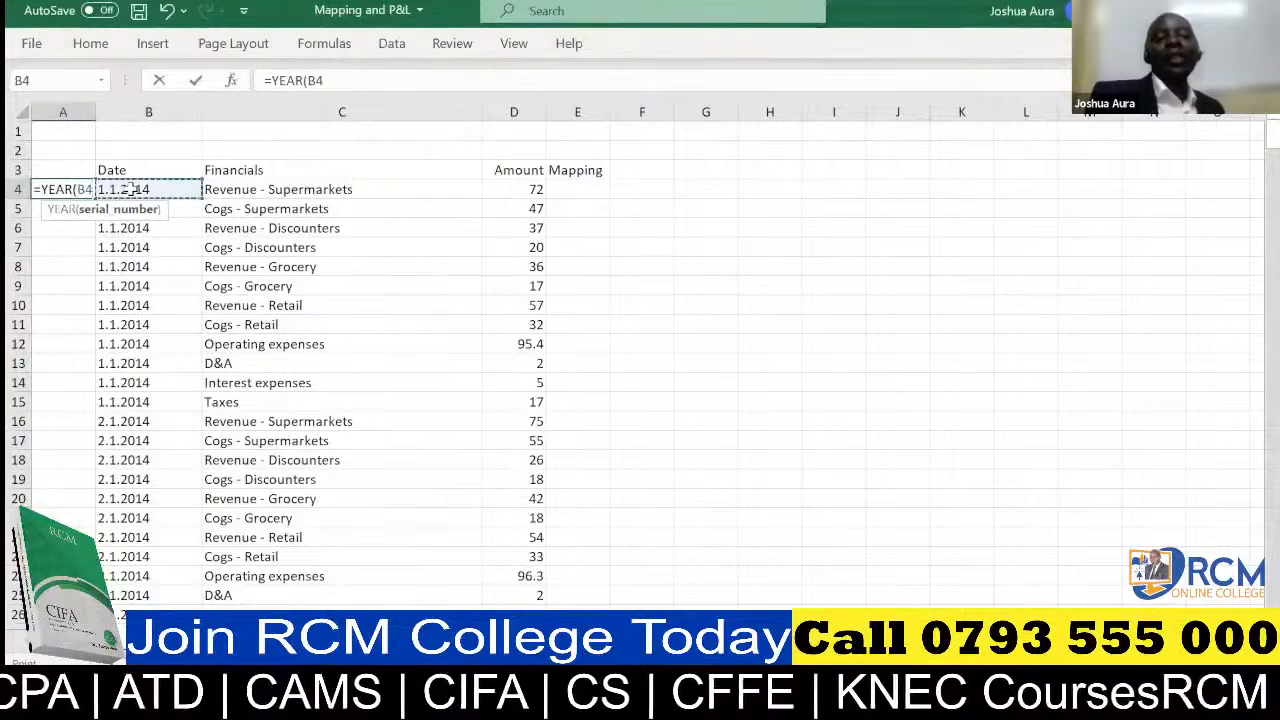
pyautogui.write(')')
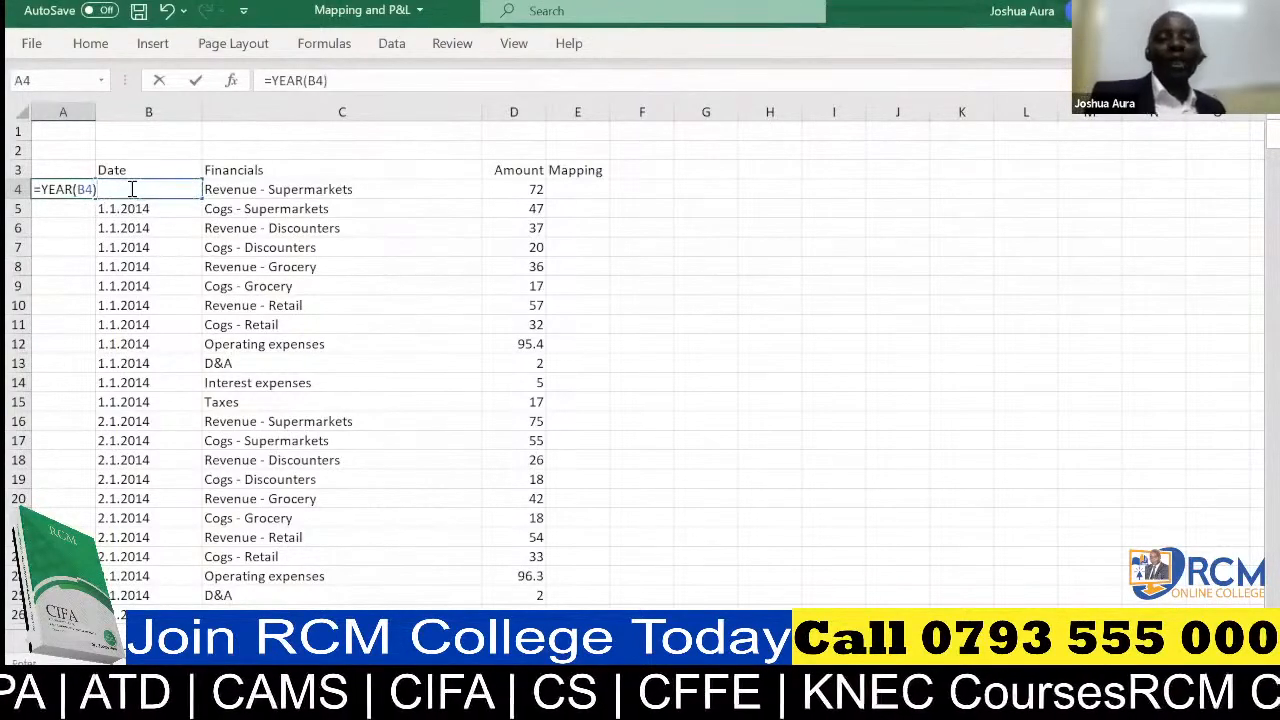
pyautogui.press('Return')
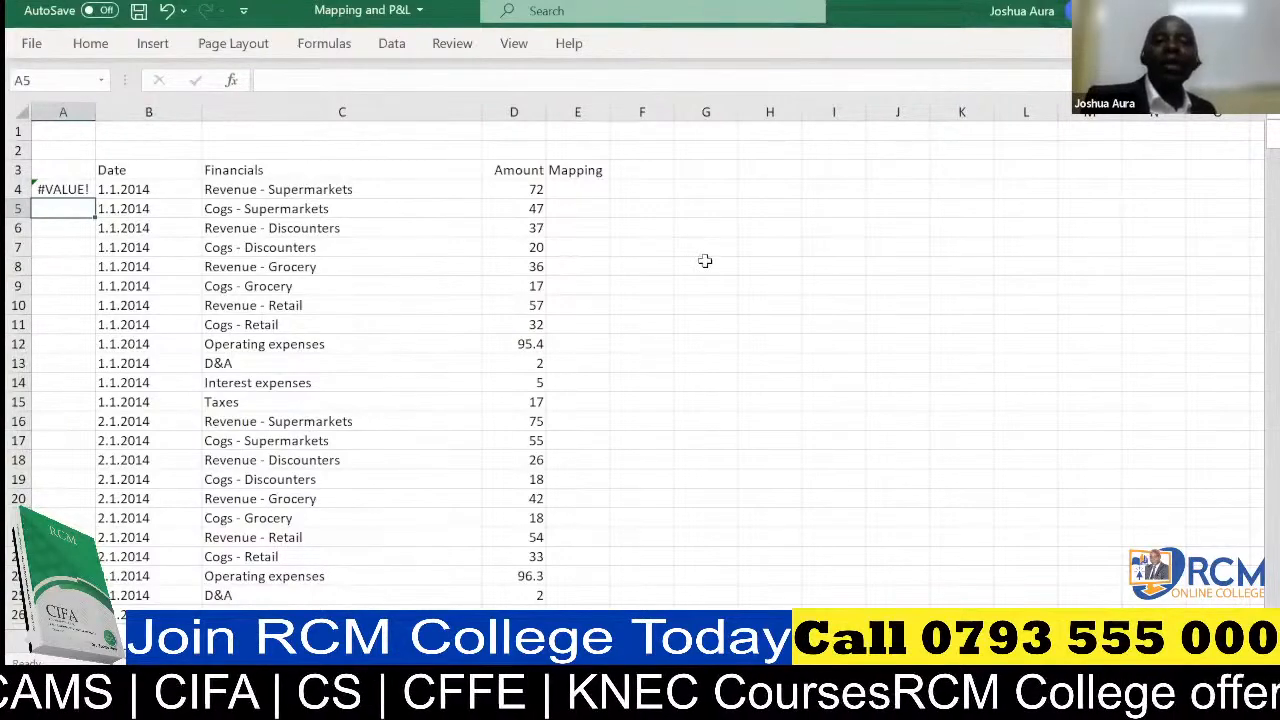
pyautogui.click(167, 11)
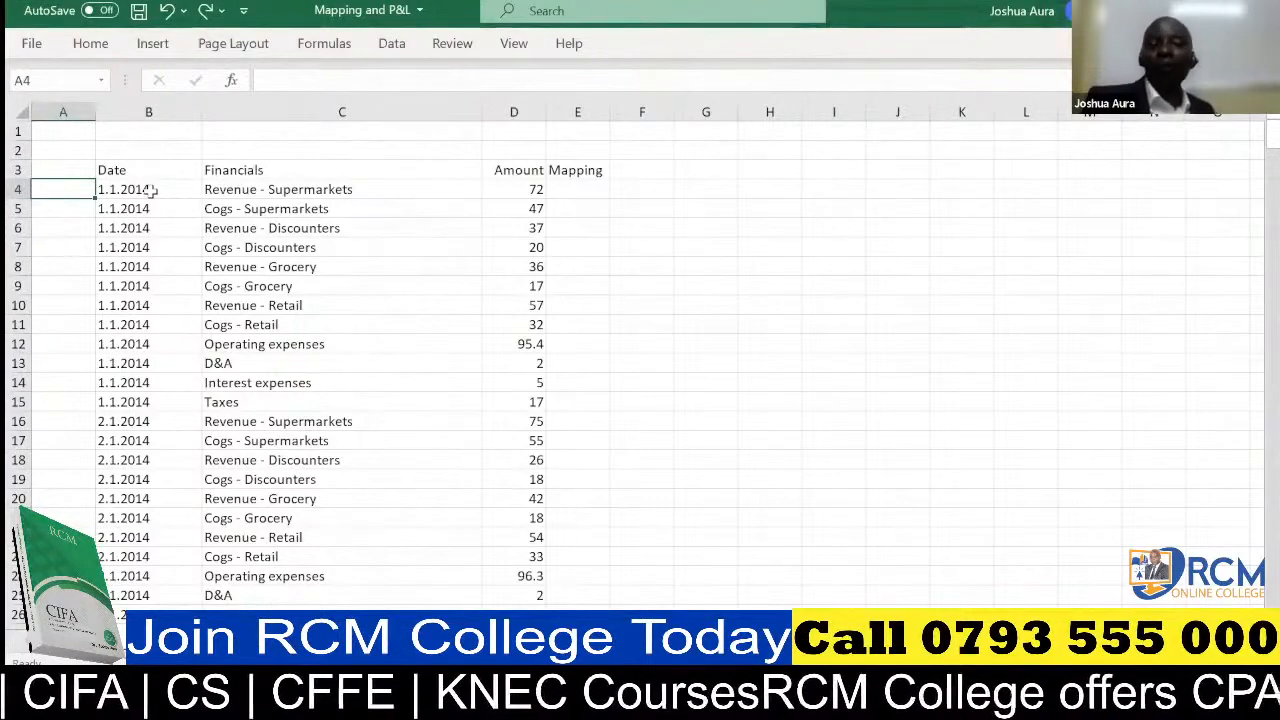
# Replace every period with a slash throughout the Date column B
pyautogui.click(133, 106)
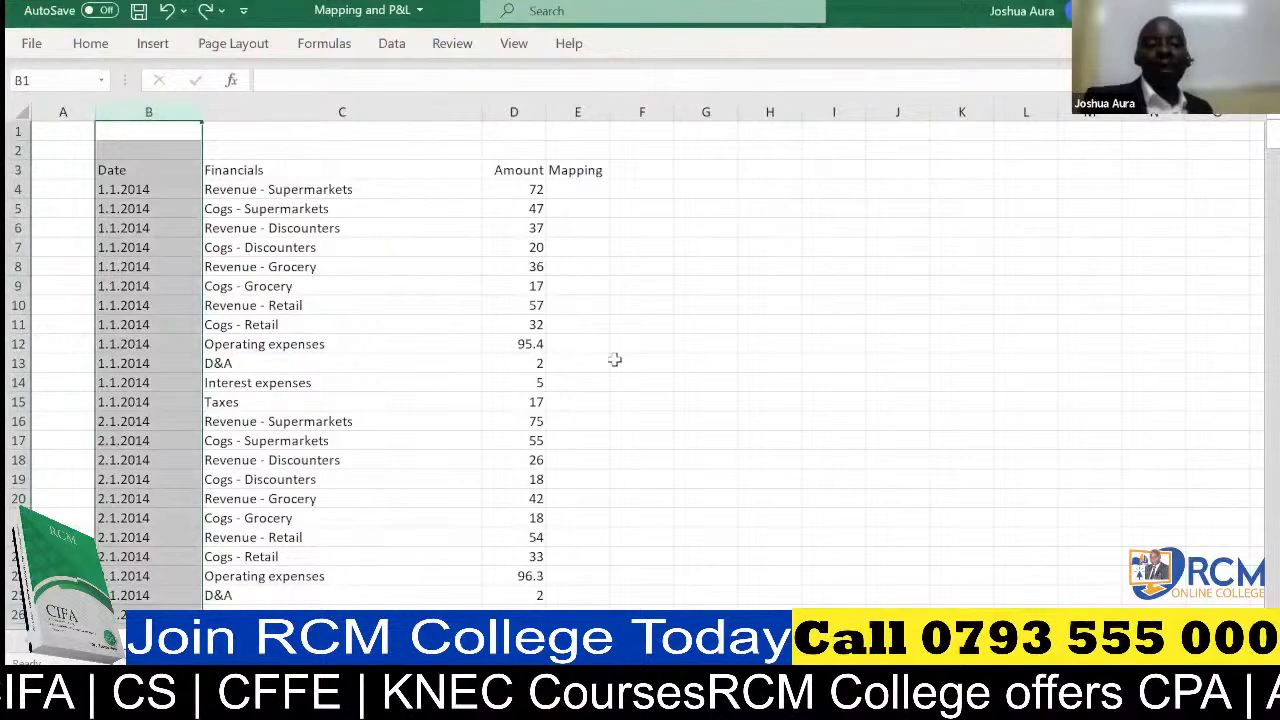
pyautogui.hotkey('ctrl', 'f')
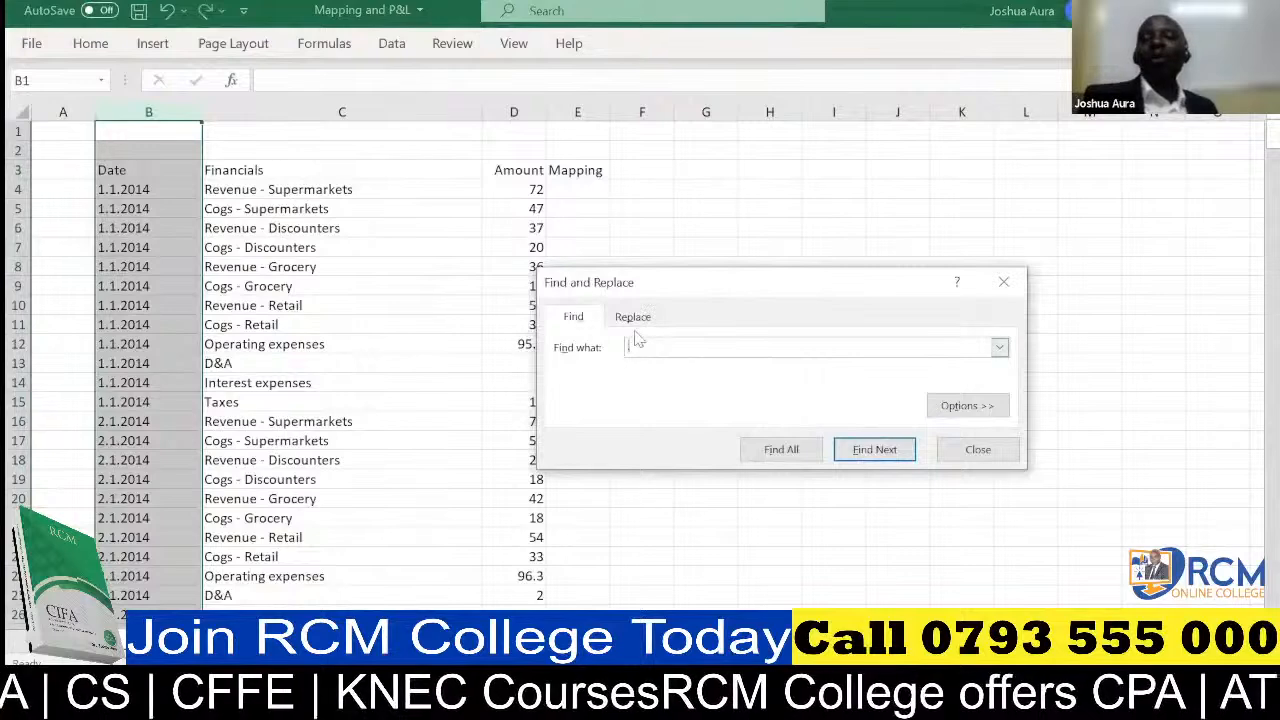
pyautogui.click(633, 317)
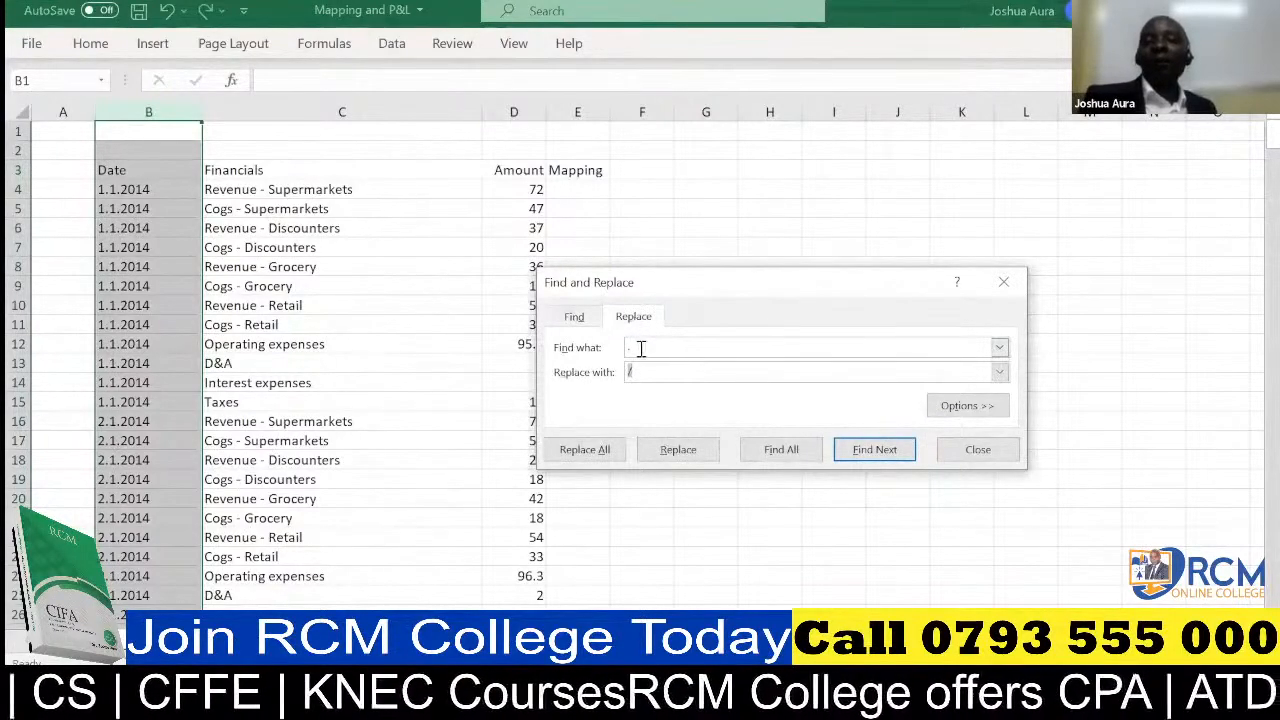
pyautogui.click(641, 348)
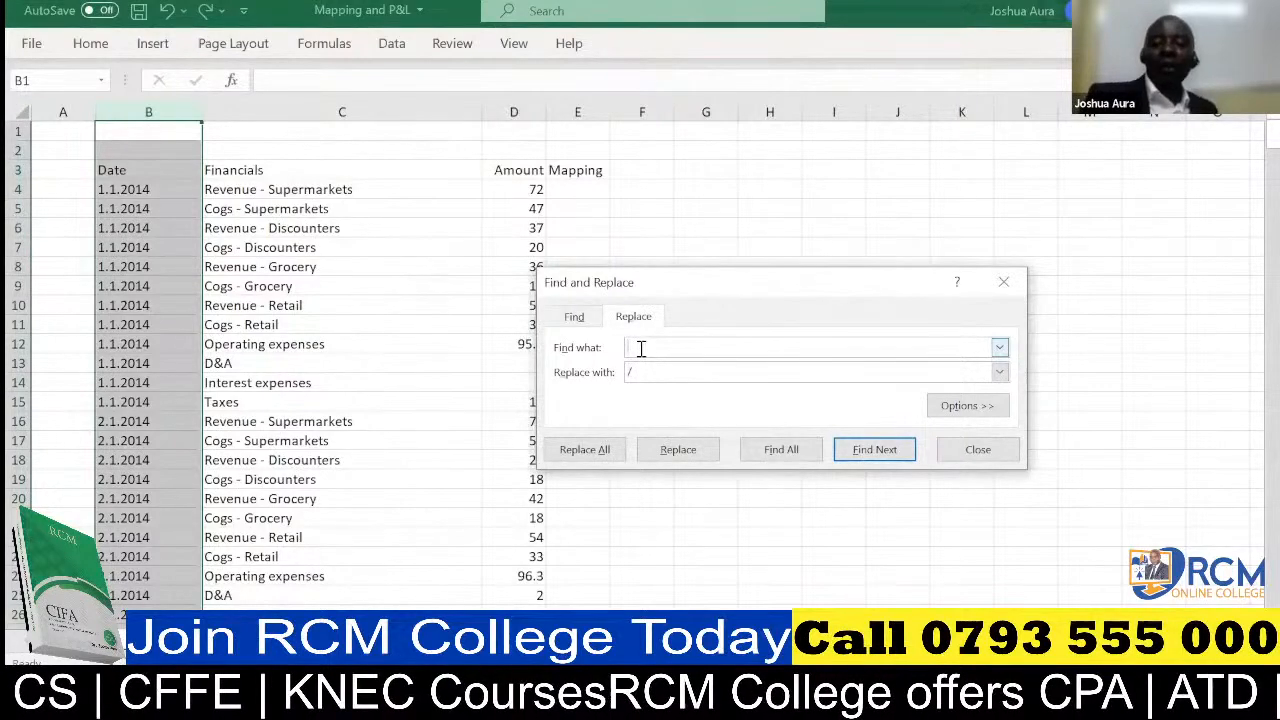
pyautogui.write('.')
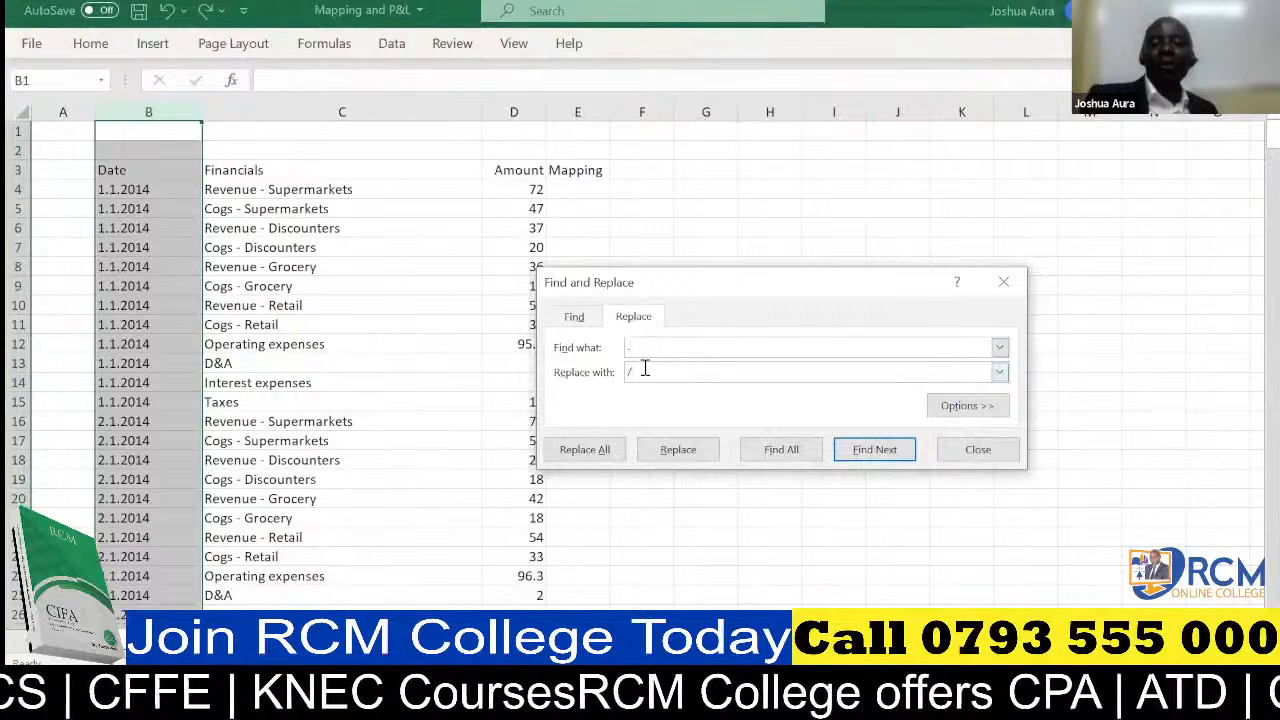
pyautogui.click(645, 371)
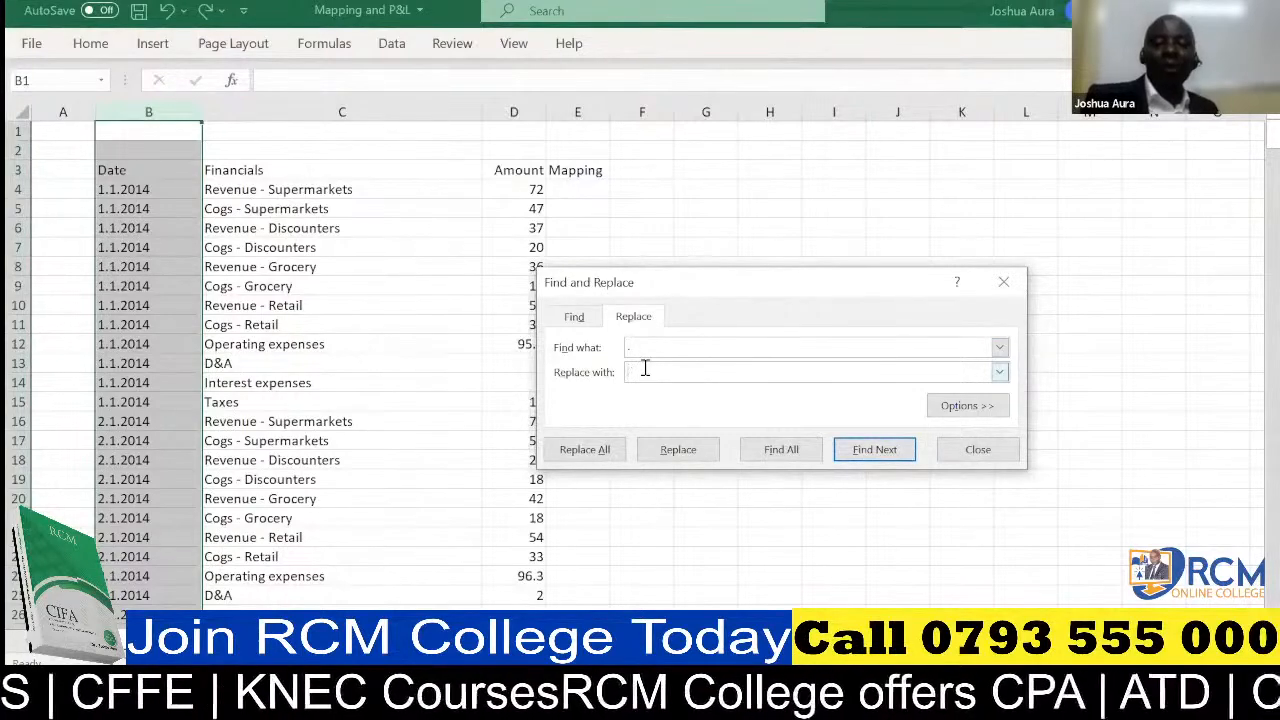
pyautogui.write('/')
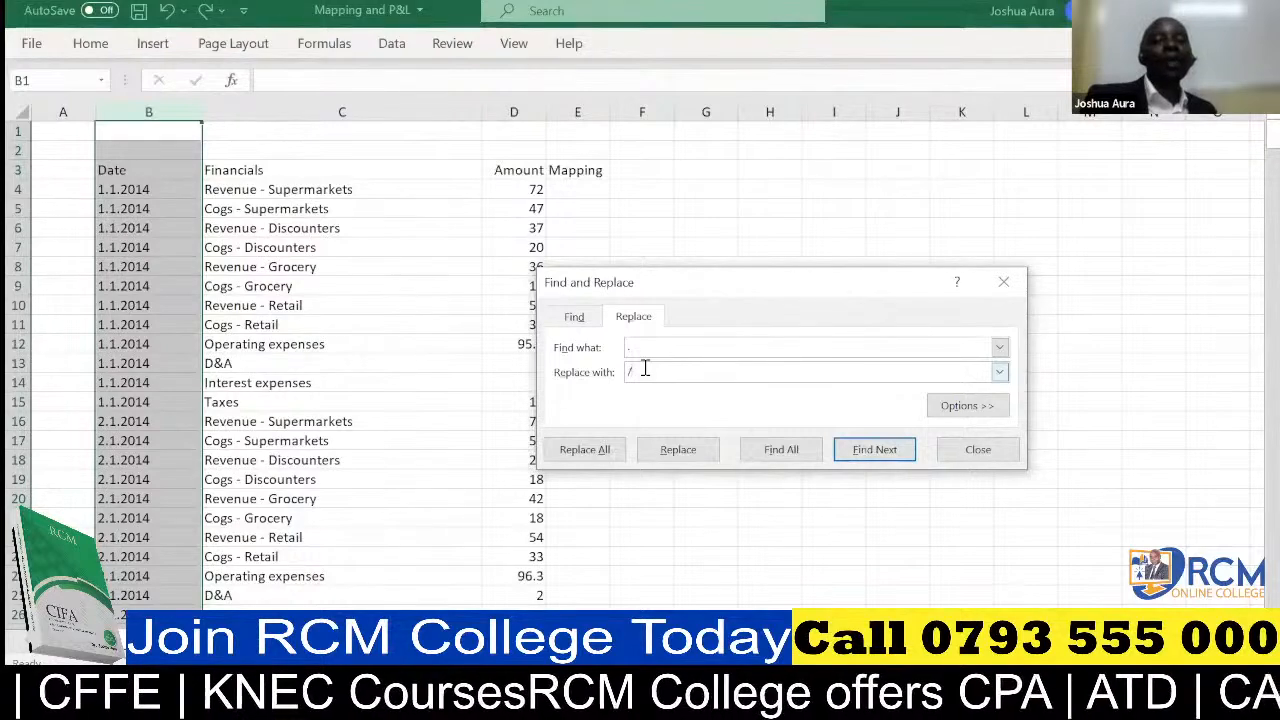
pyautogui.click(588, 452)
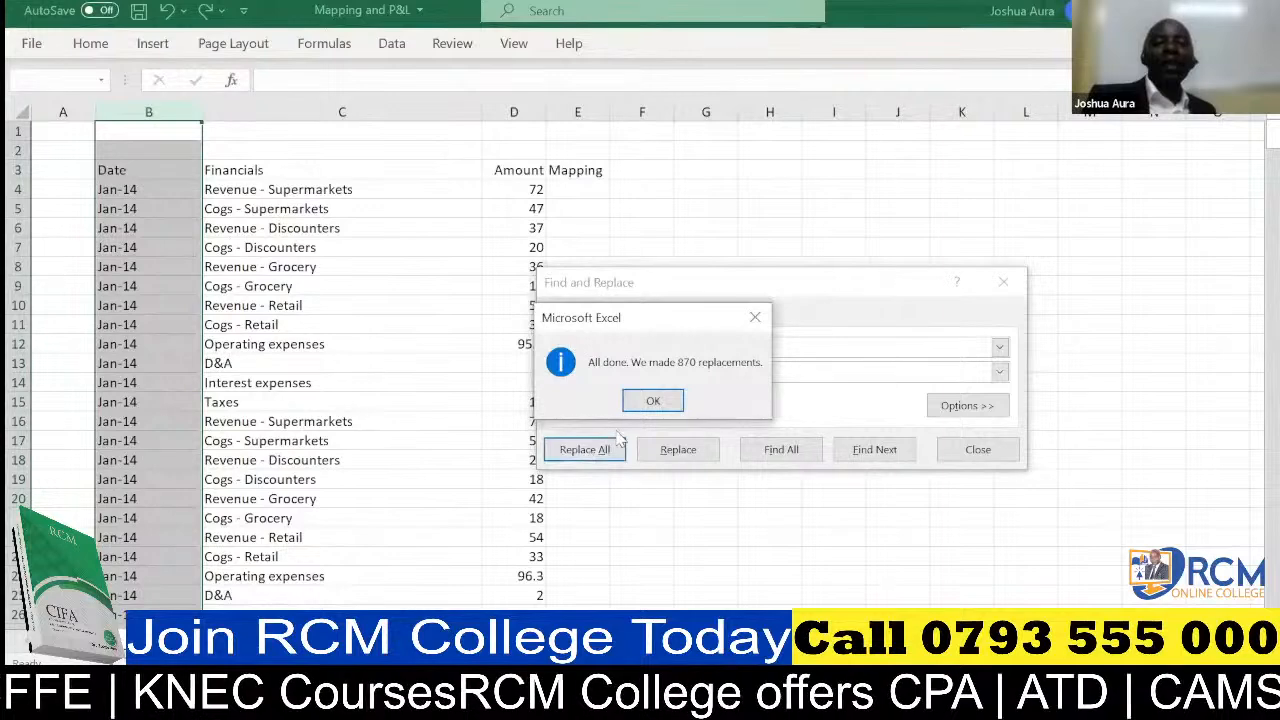
pyautogui.click(650, 405)
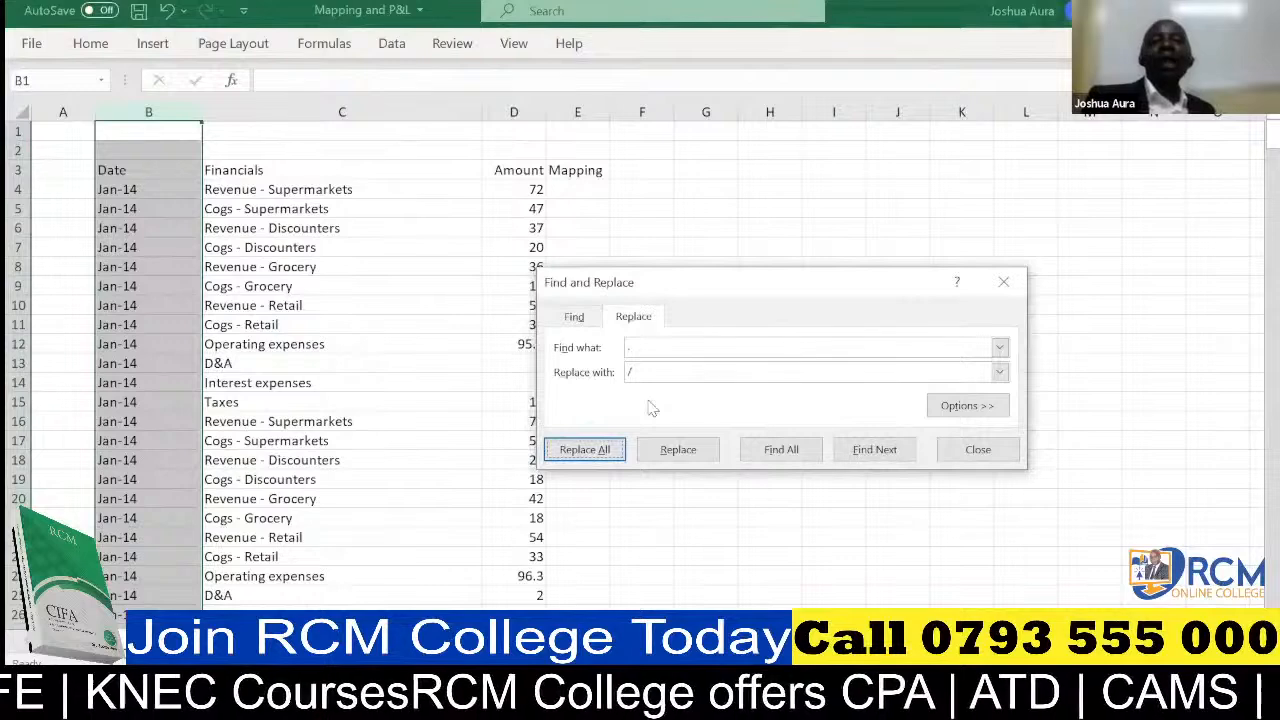
# Inspect the first converted date in B4, close Find and Replace, undo the replacement in the Date column, and inspect B5
pyautogui.click(113, 189)
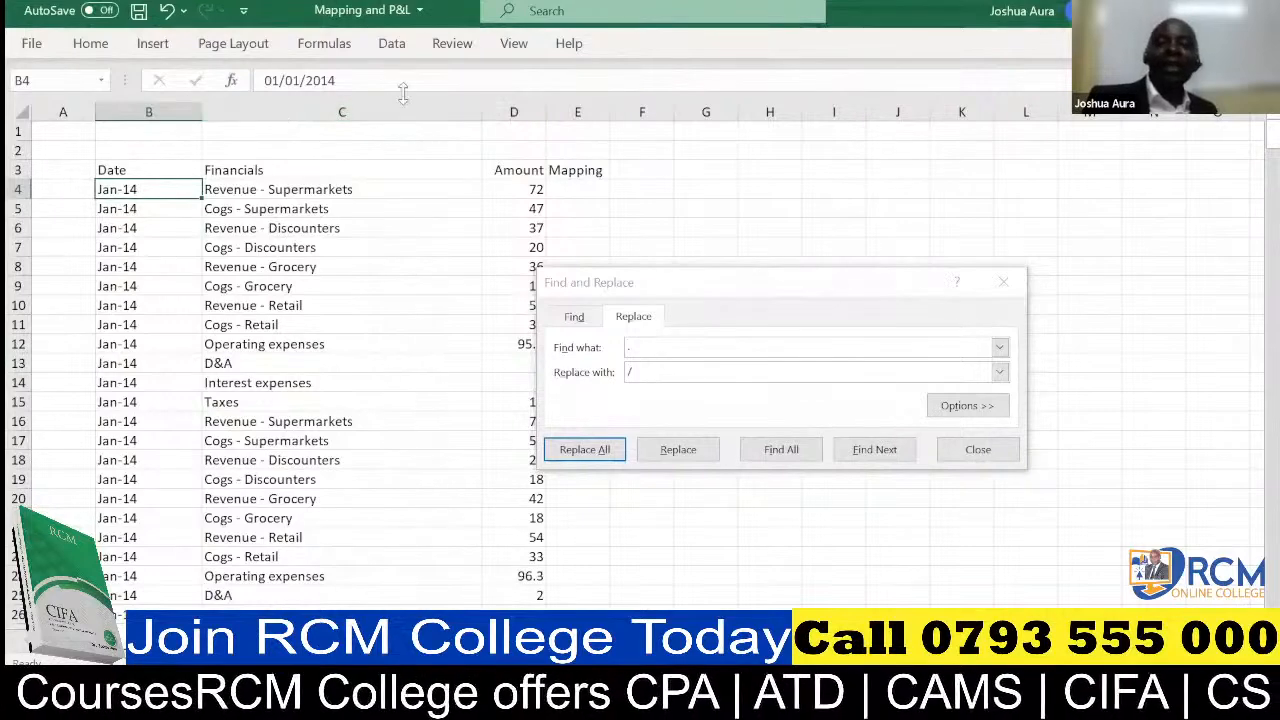
pyautogui.hotkey('alt', 'Tab')
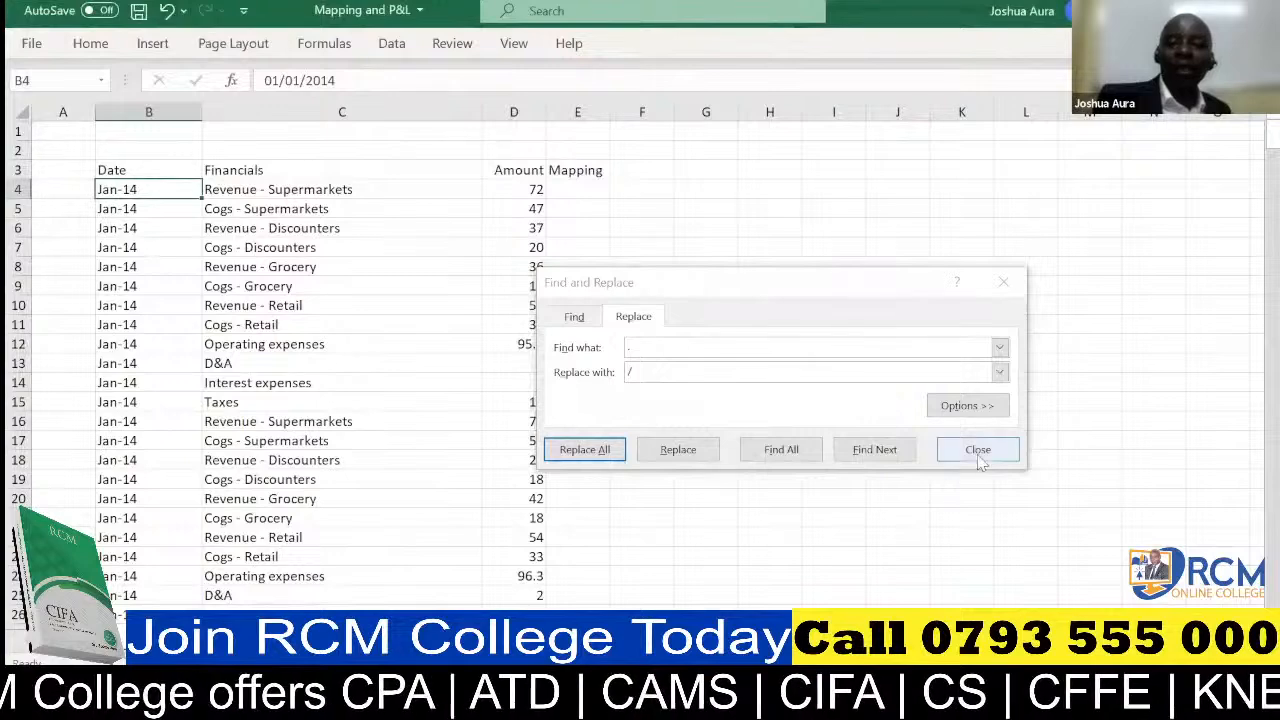
pyautogui.click(977, 452)
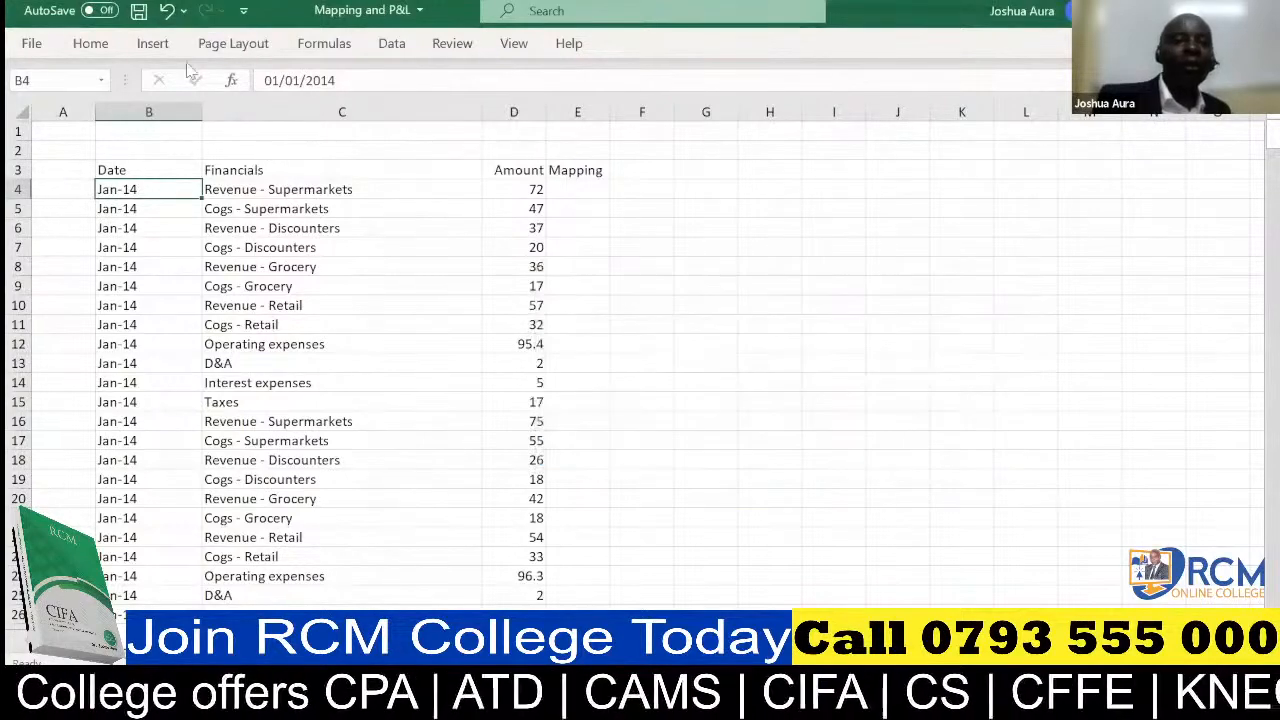
pyautogui.click(167, 12)
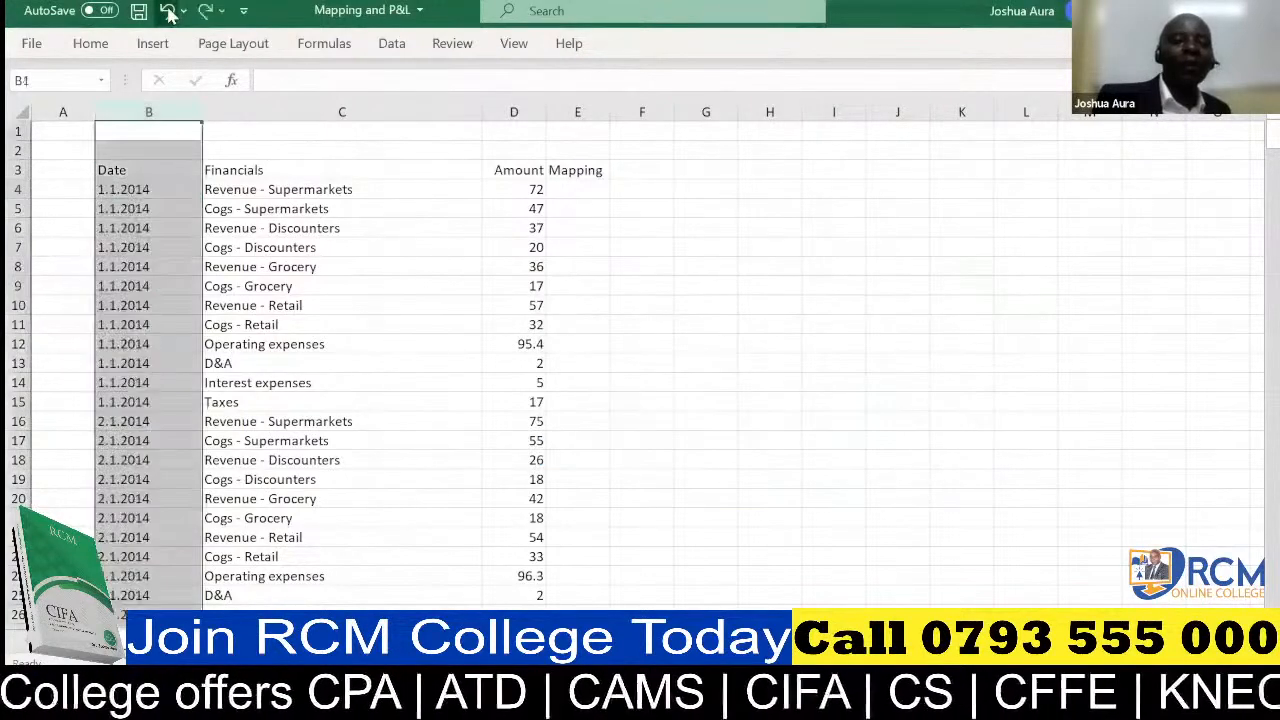
pyautogui.click(113, 206)
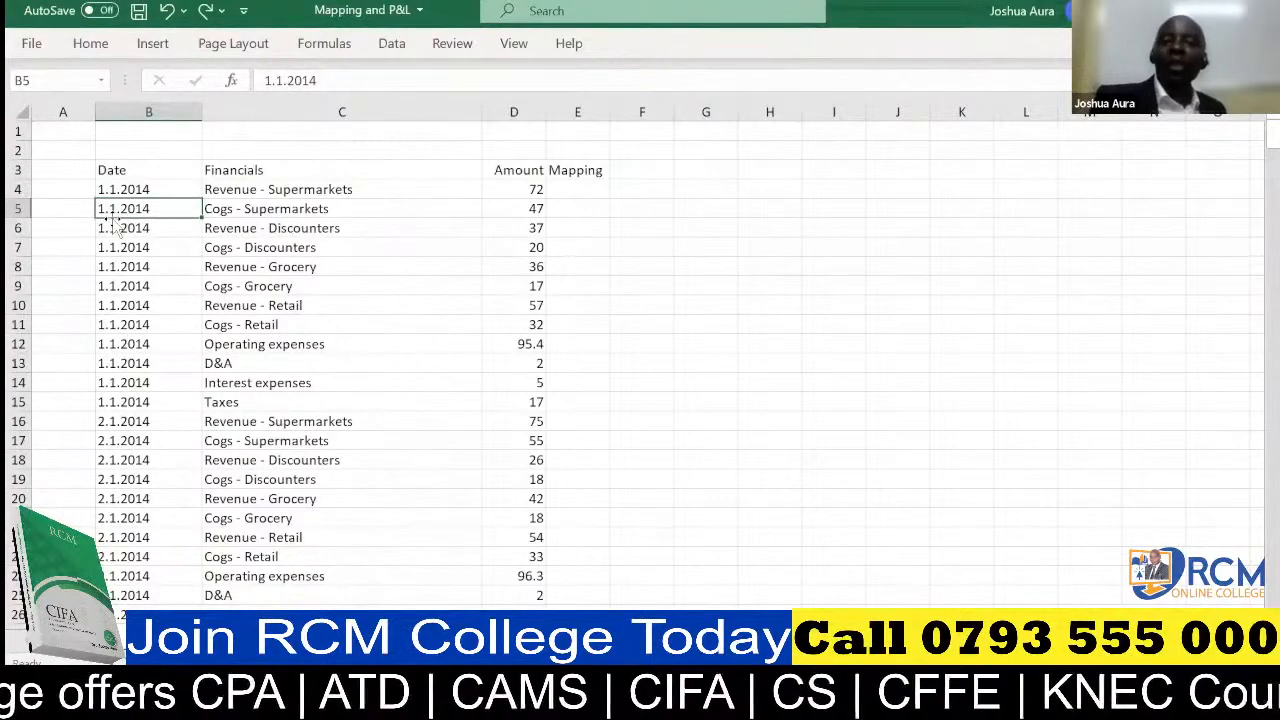
# Convert the Date column's text entries to real dates by replacing all "." with "/" in column B, and close the dialog
pyautogui.click(133, 105)
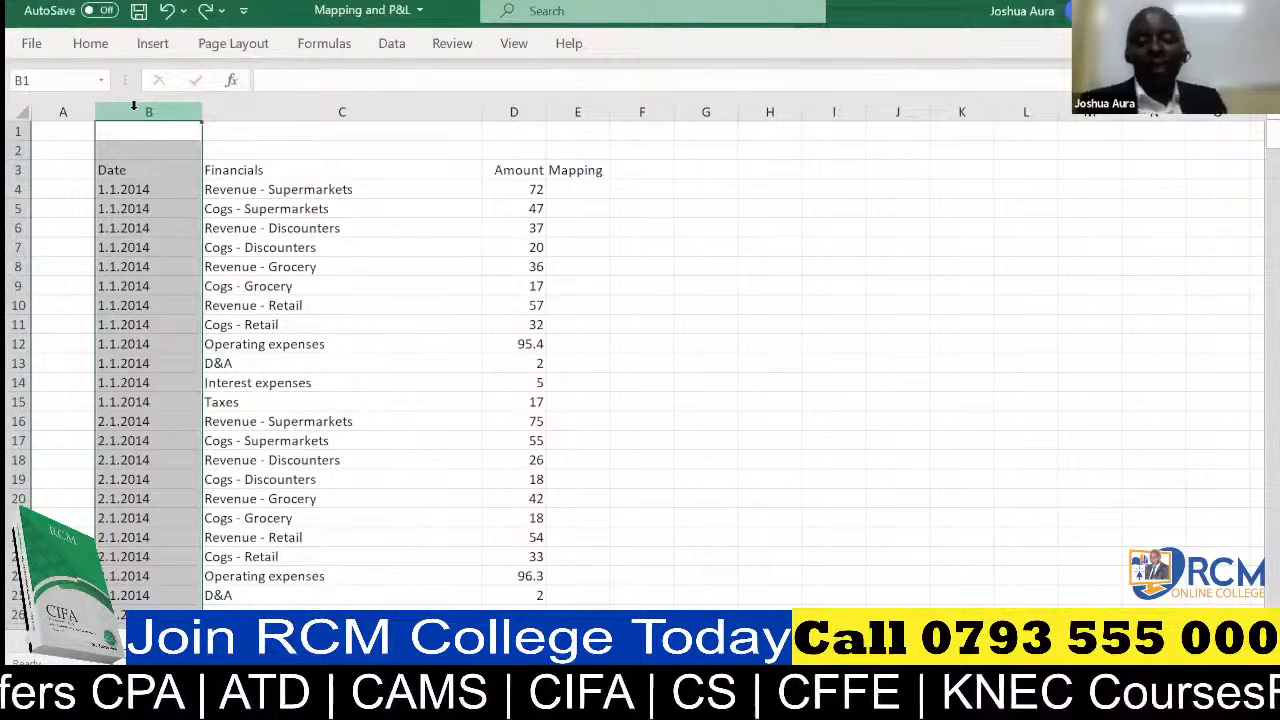
pyautogui.hotkey('ctrl', 'f')
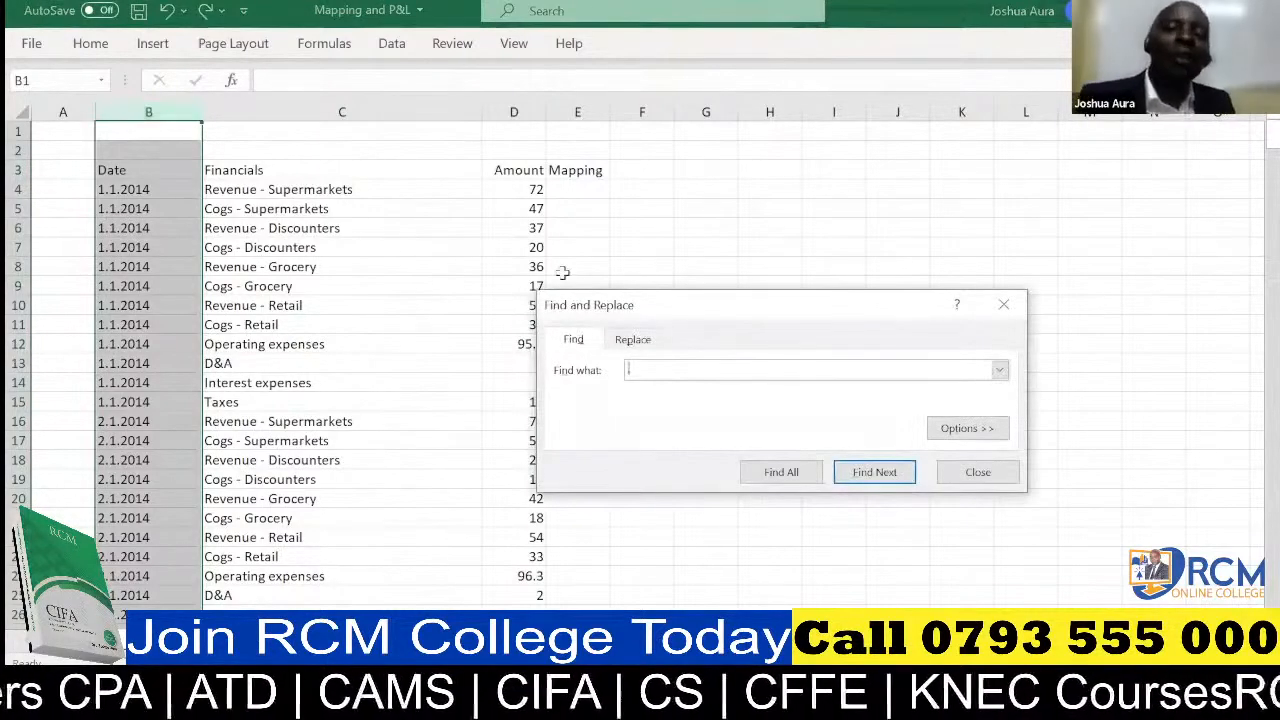
pyautogui.click(326, 86)
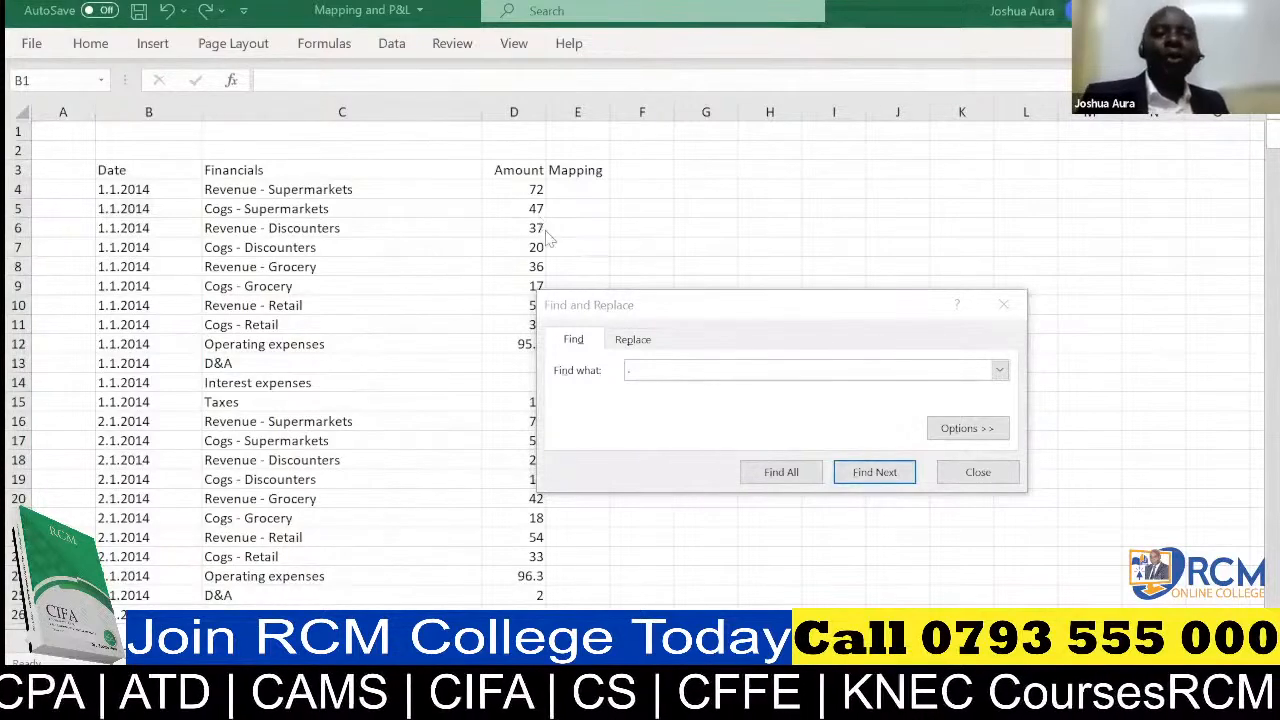
pyautogui.click(630, 340)
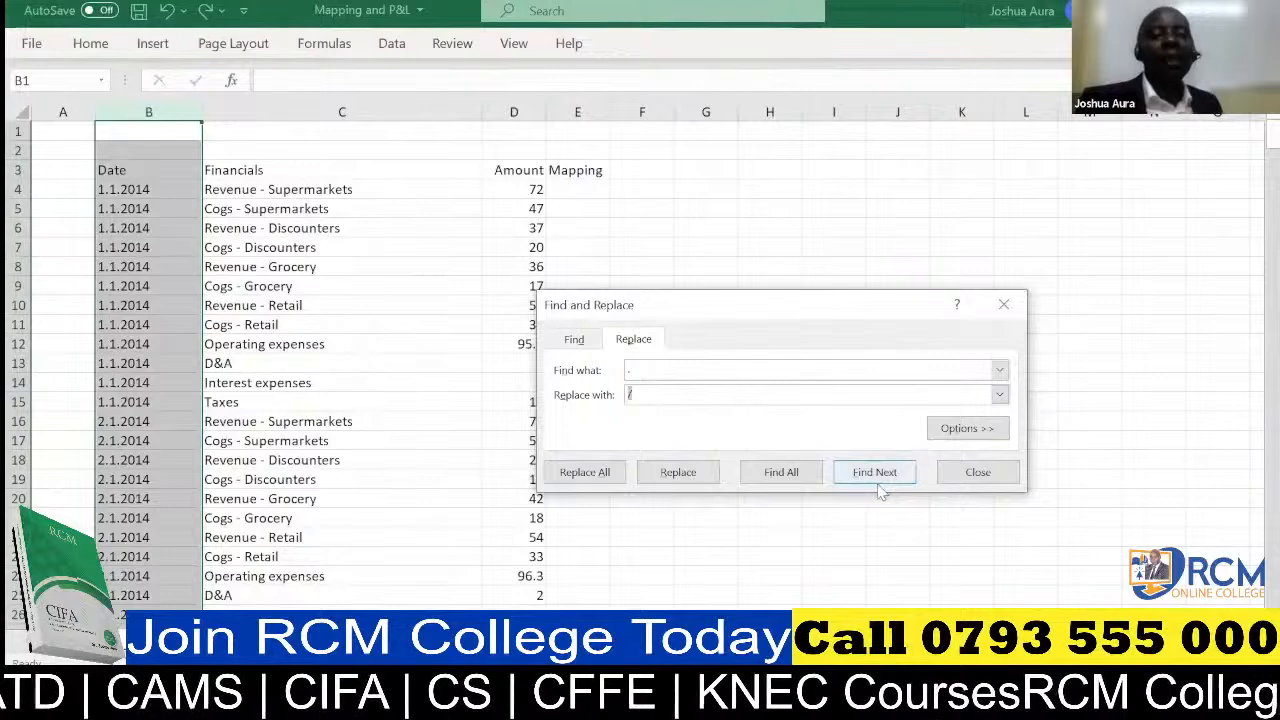
pyautogui.click(585, 472)
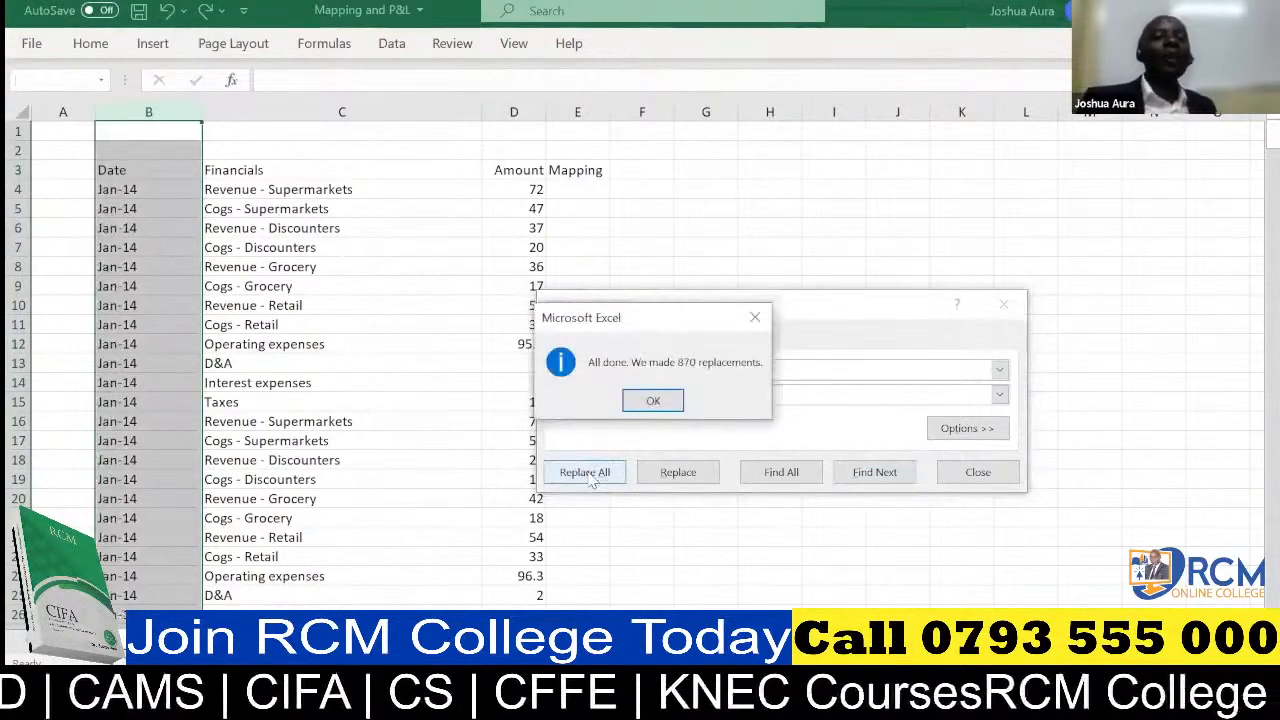
pyautogui.click(653, 402)
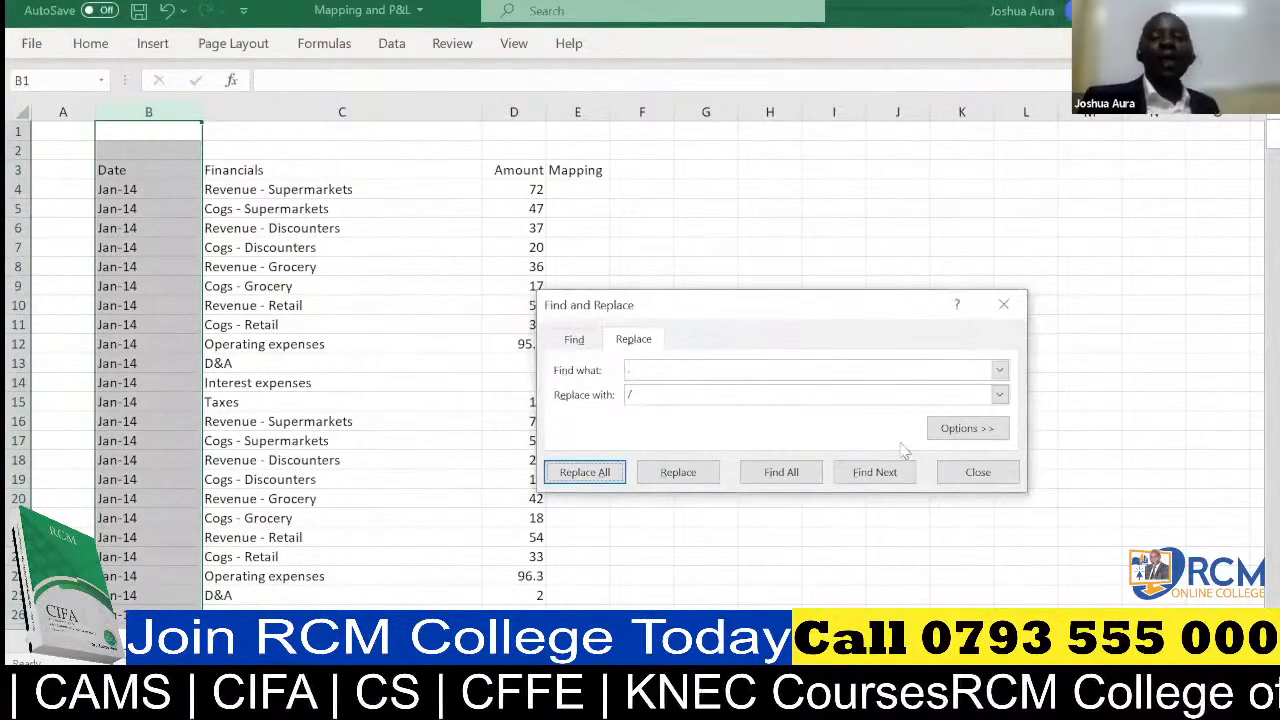
pyautogui.click(975, 476)
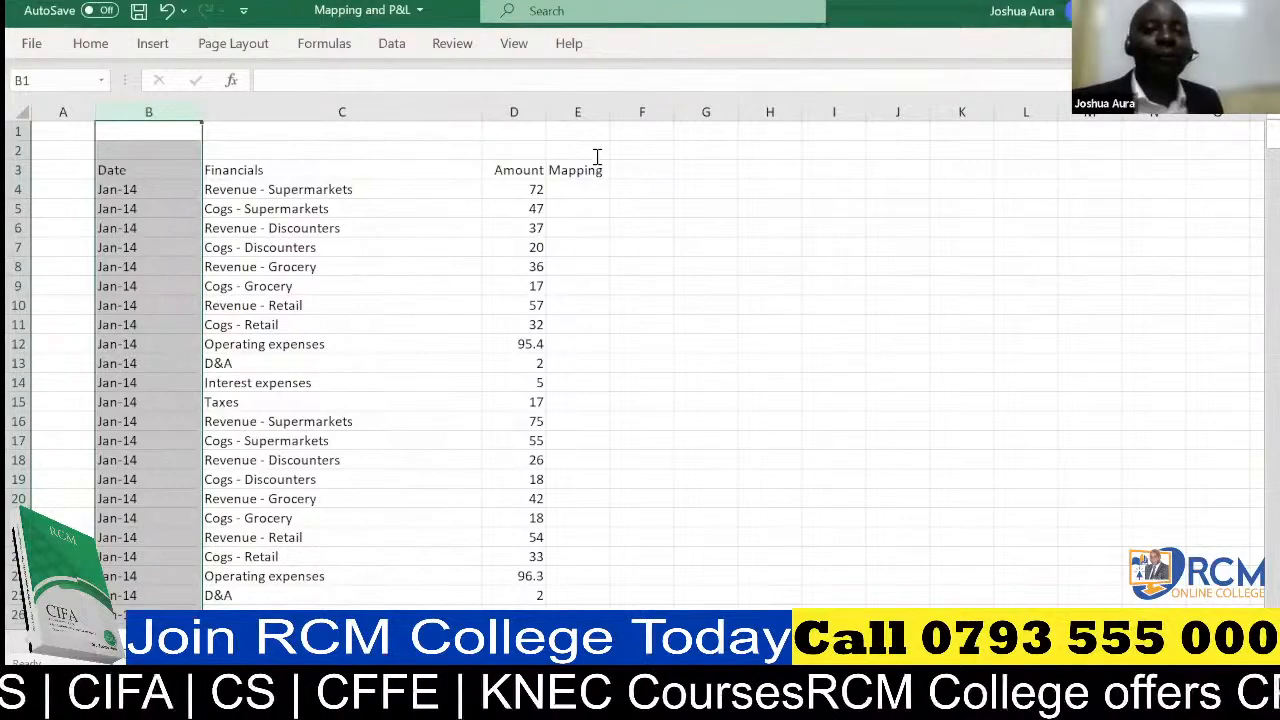
# Examine the underlying value of the first converted date in cell B4
pyautogui.click(691, 137)
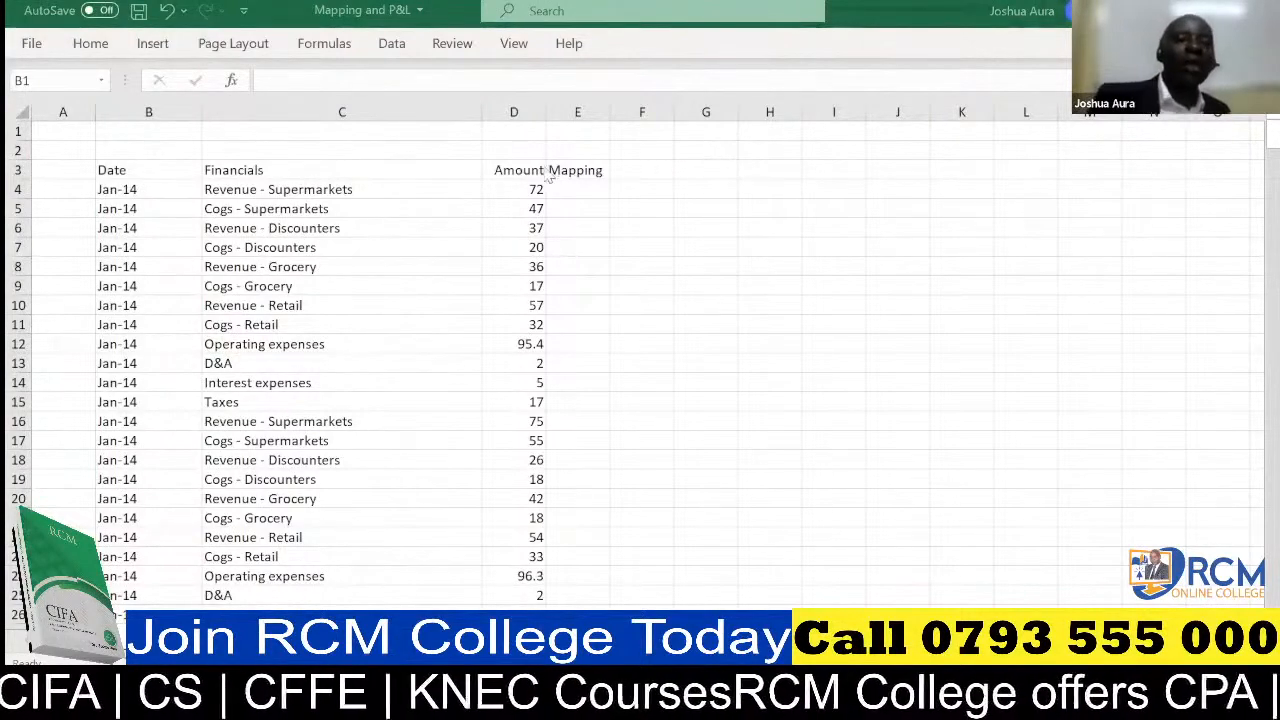
pyautogui.click(130, 190)
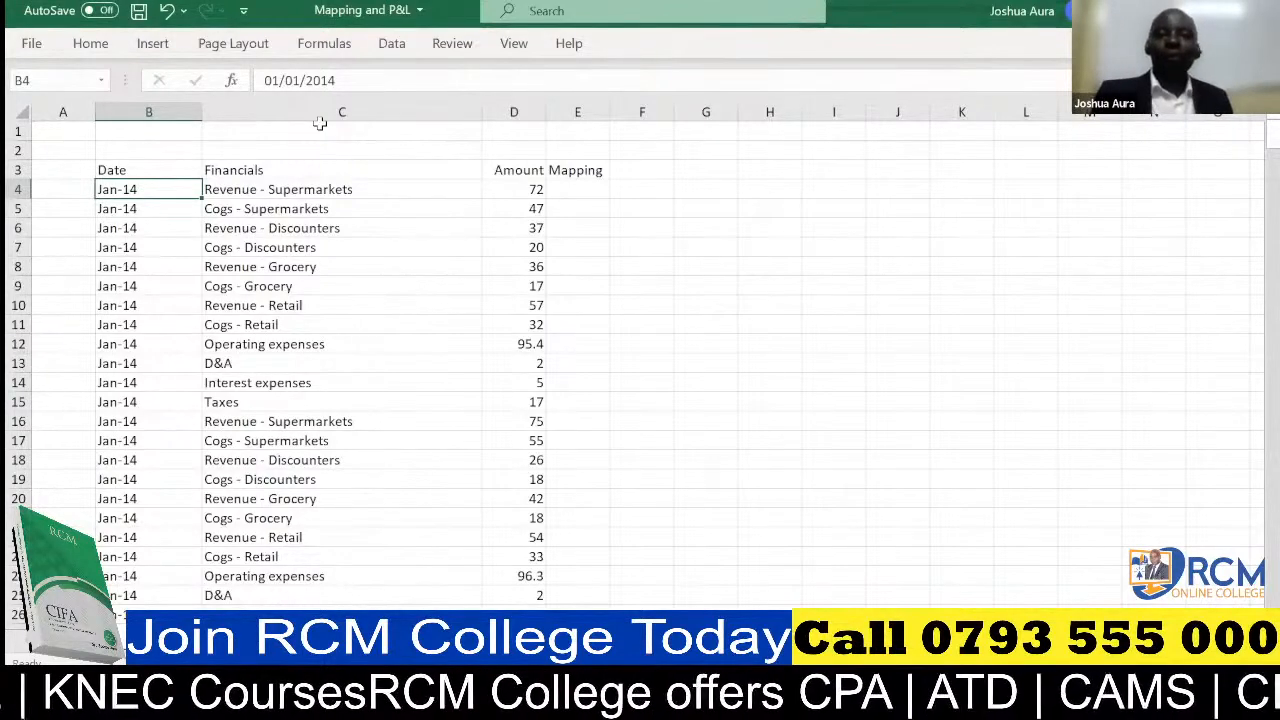
pyautogui.hotkey('alt', 'Tab')
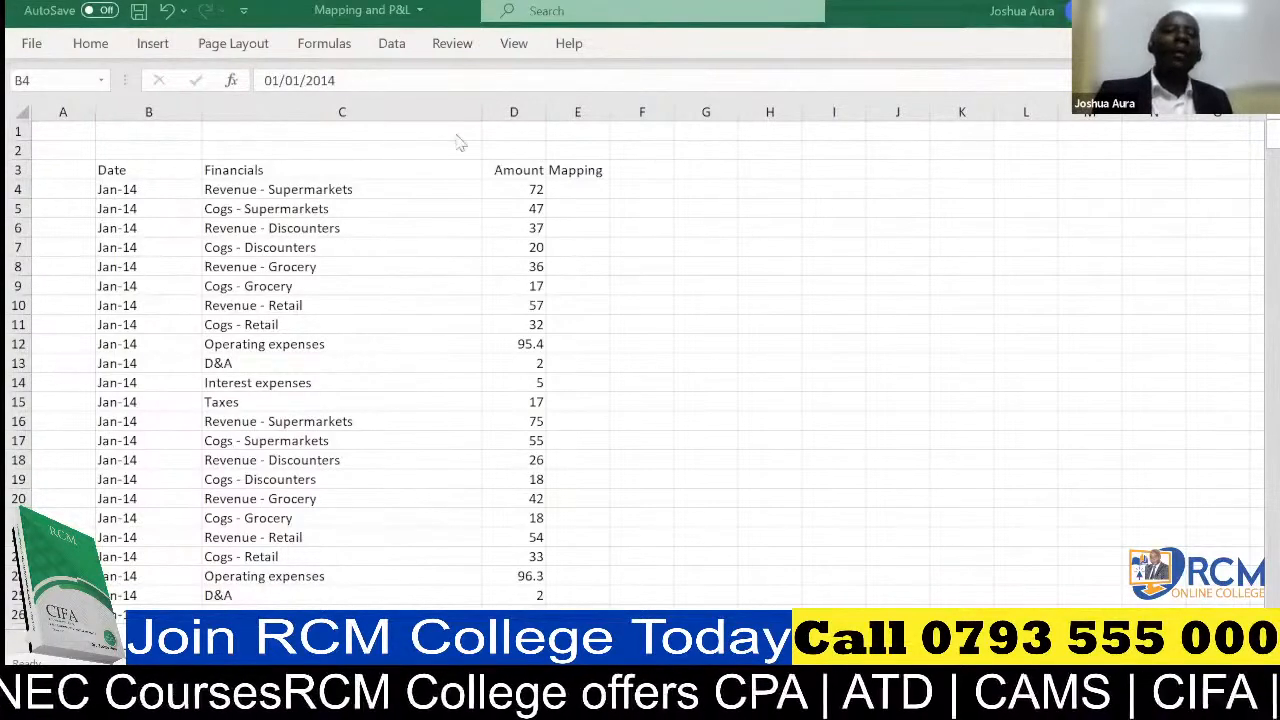
# Insert a blank column between Date and Financials, and select its header cell C3
pyautogui.click(339, 97)
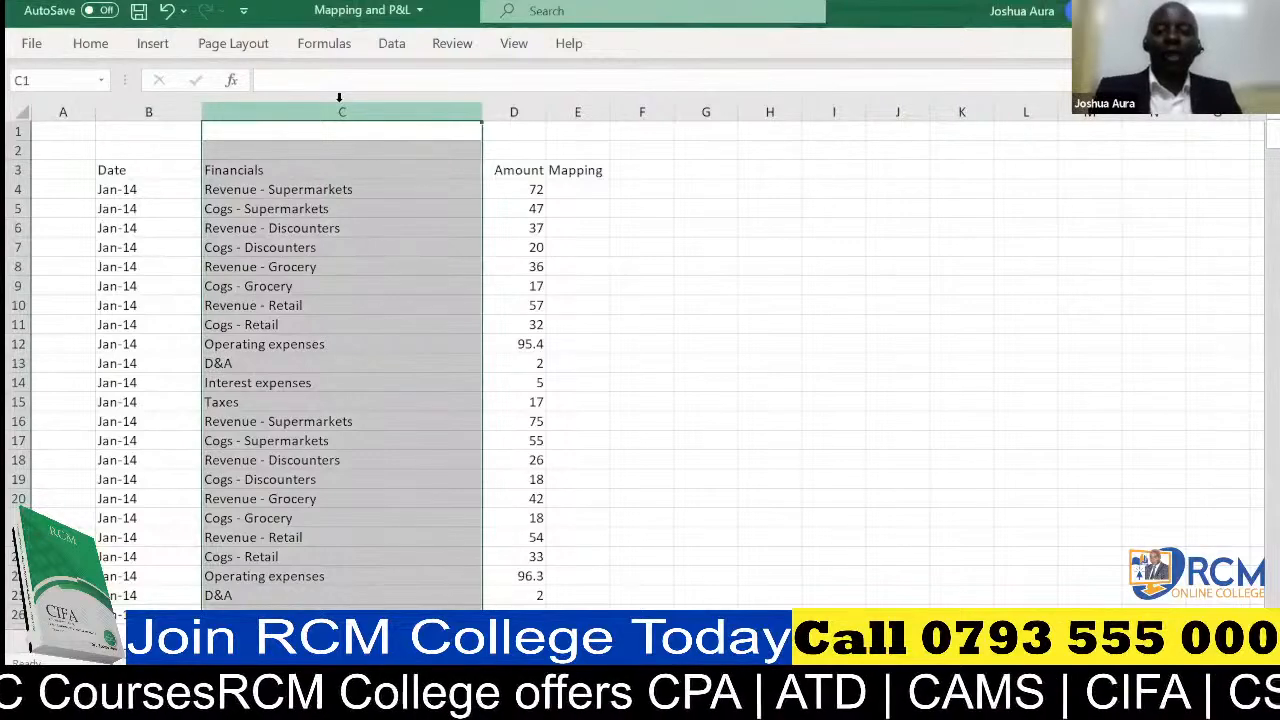
pyautogui.hotkey('ctrl', 'shift', '+')
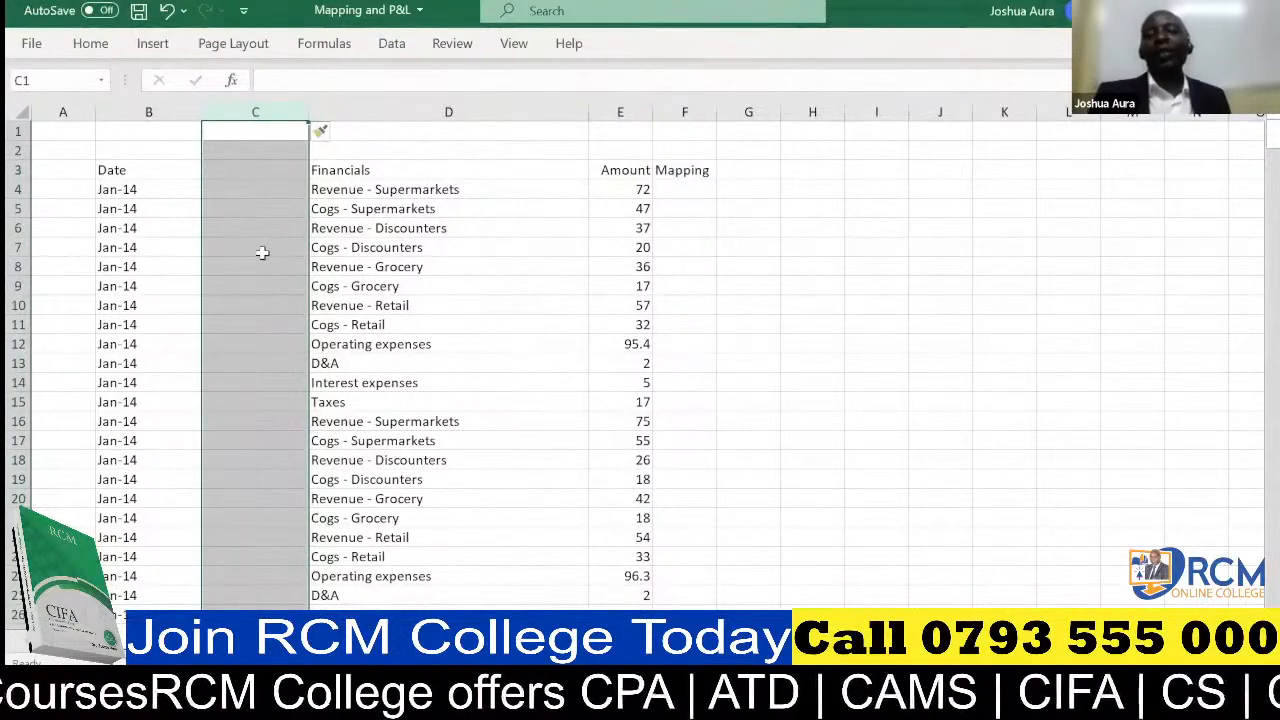
pyautogui.click(253, 168)
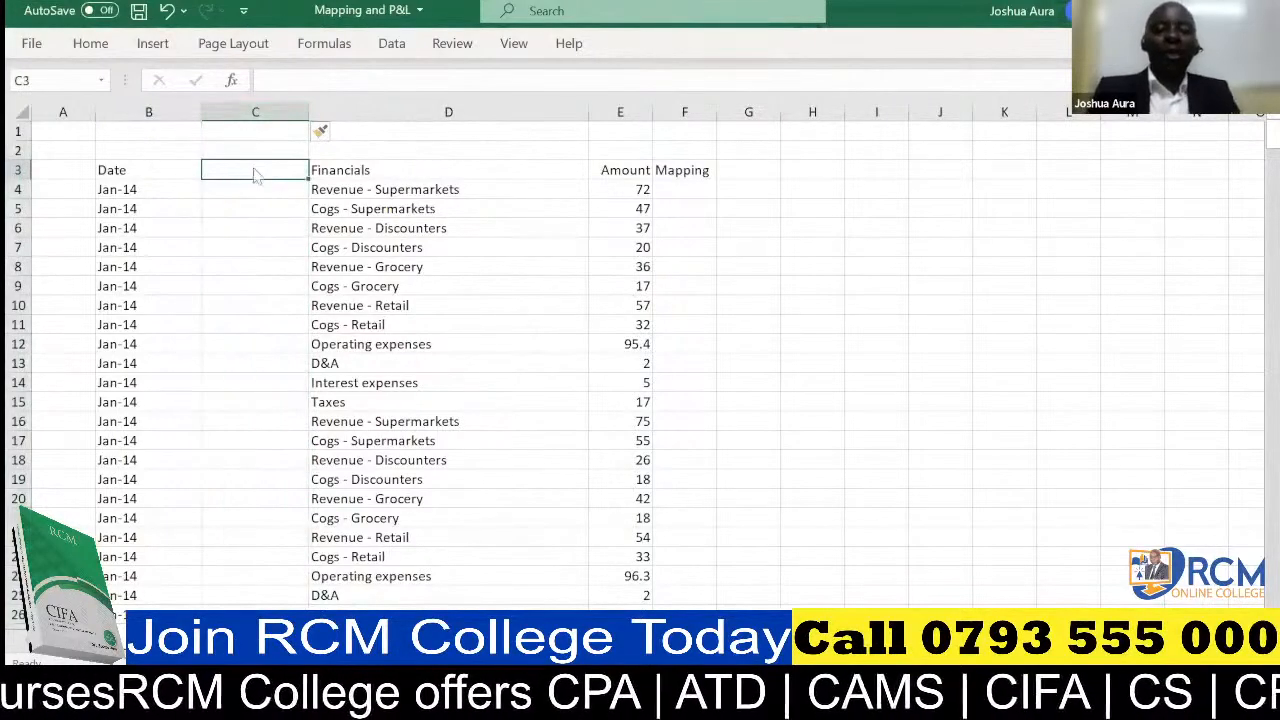
# Enter the header "Year" in C3 and select the cell below it
pyautogui.write('Y')
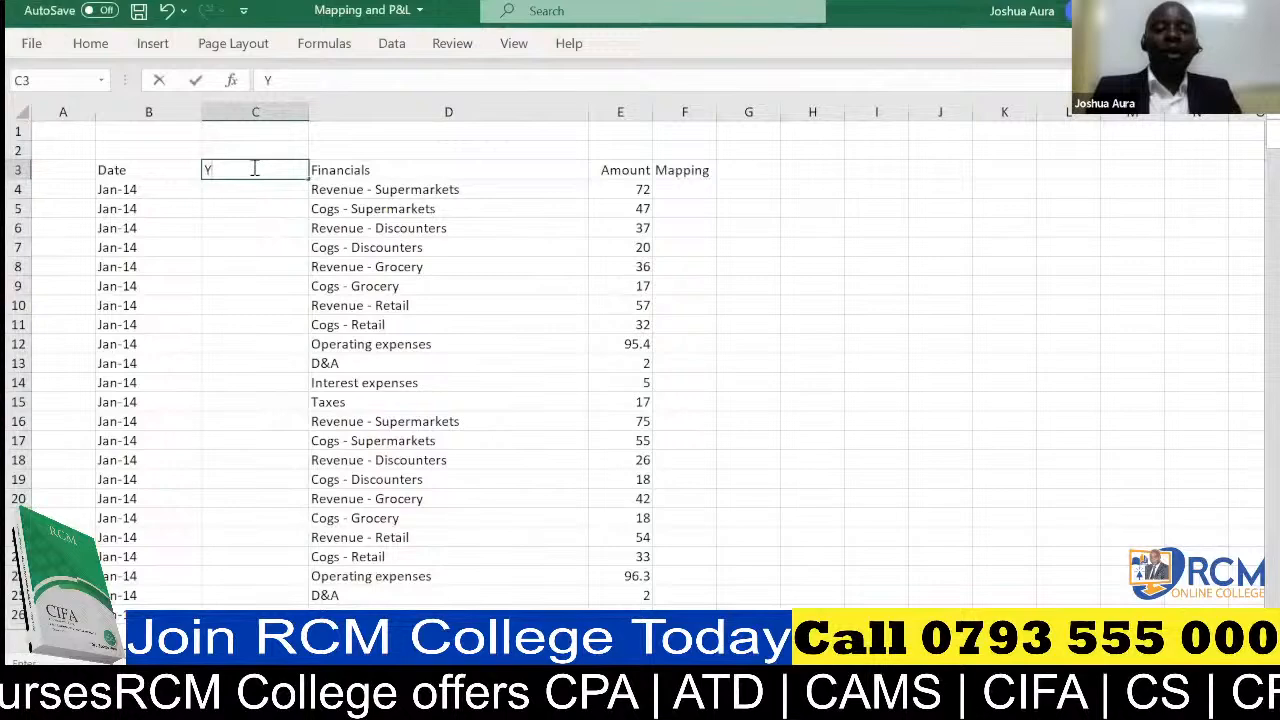
pyautogui.write('ear')
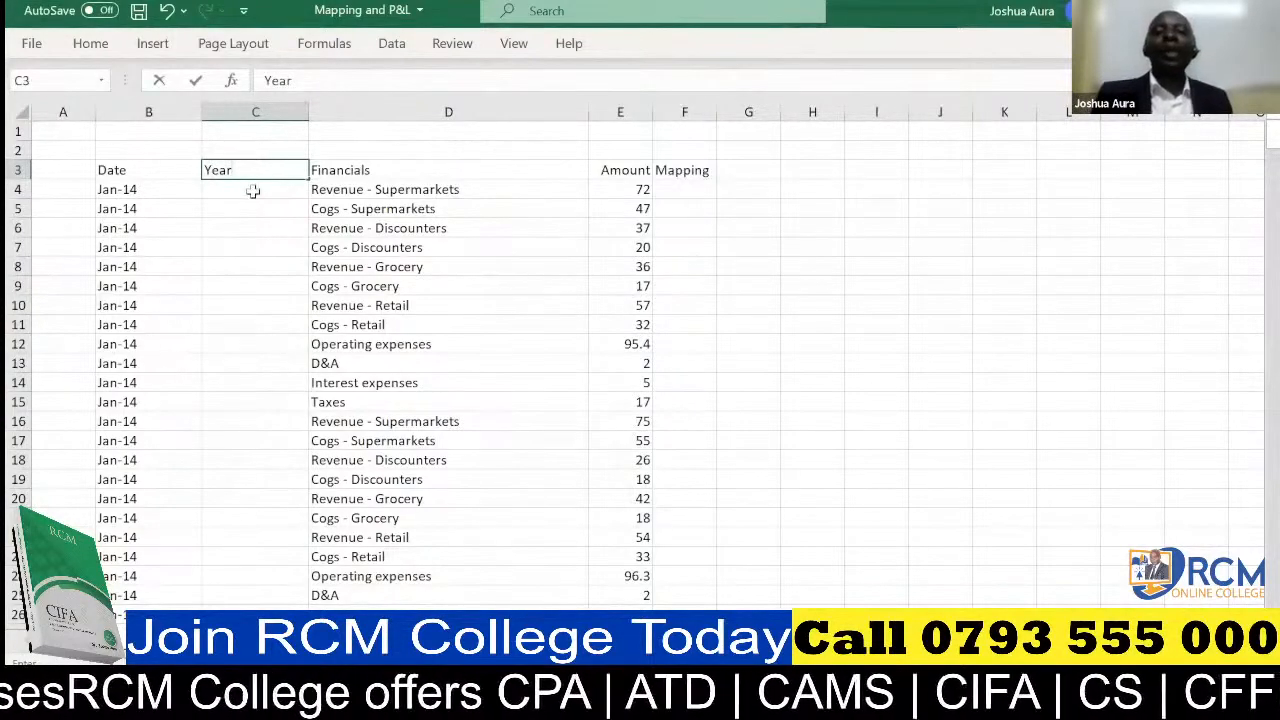
pyautogui.click(253, 190)
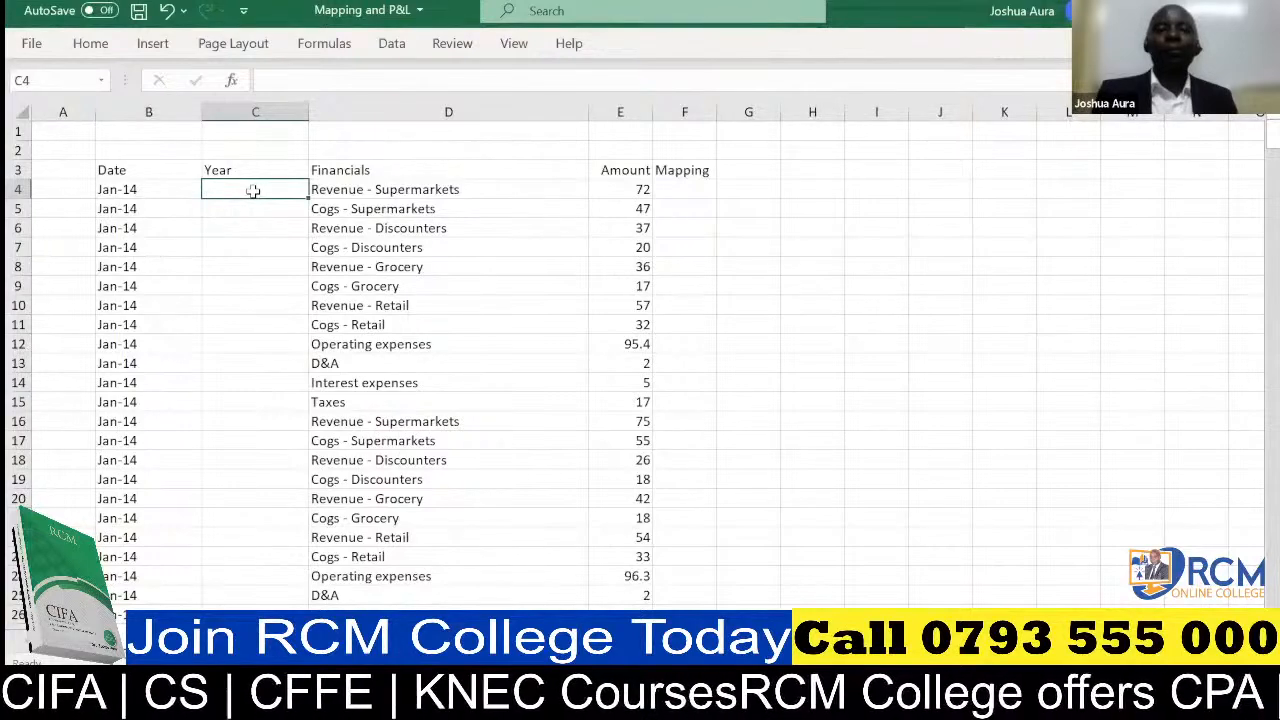
pyautogui.click(584, 108)
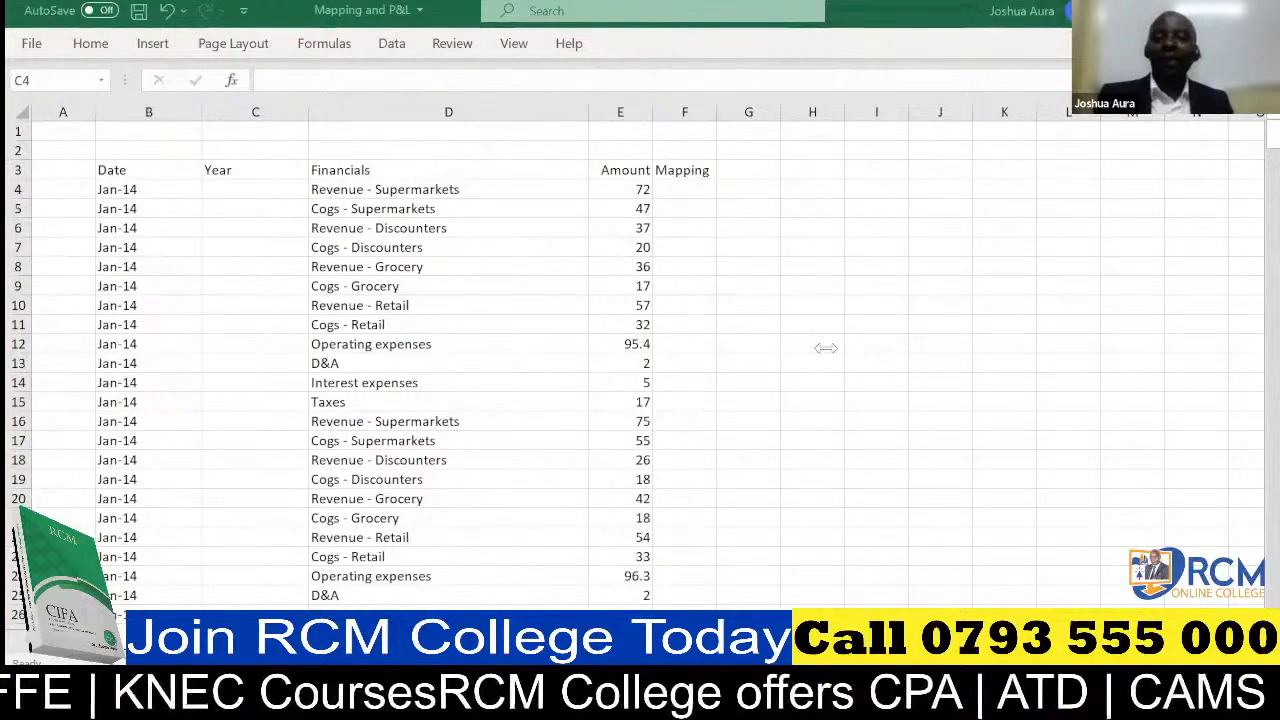
# Enter the formula =YEAR(B4) in cell C4 to extract the year from the first date
pyautogui.click(251, 188)
pyautogui.write('=')
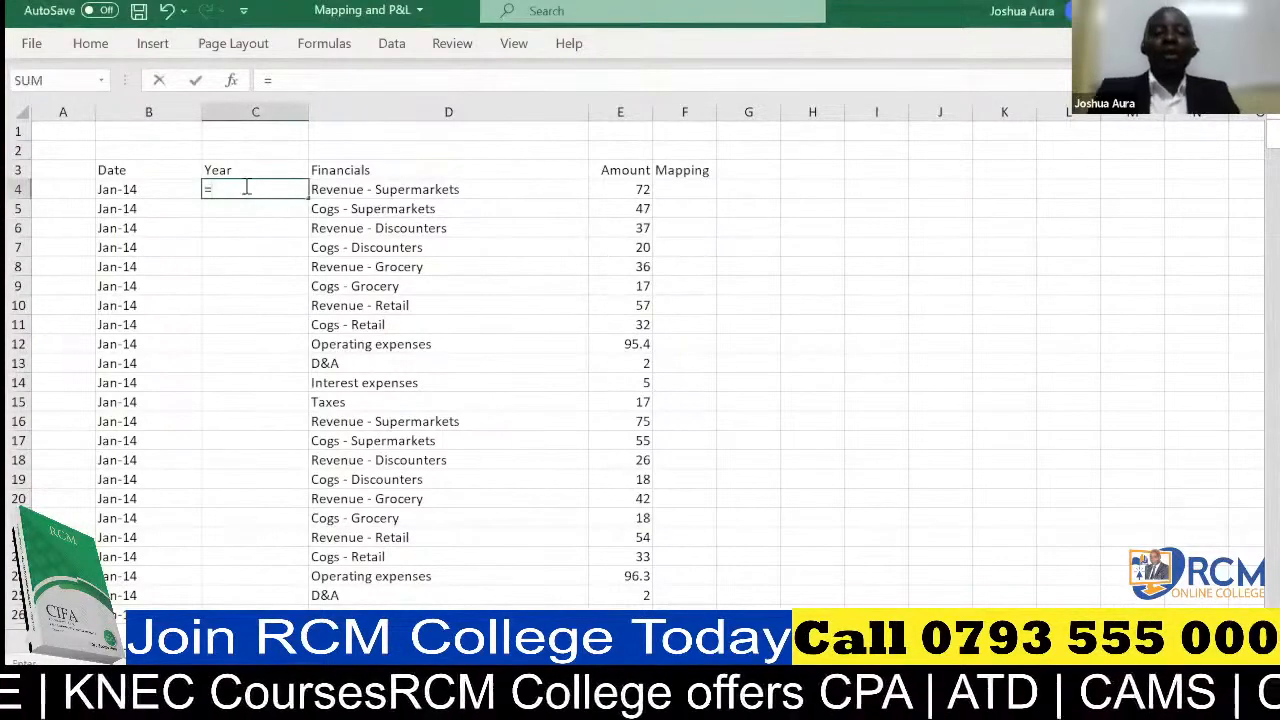
pyautogui.write('Year')
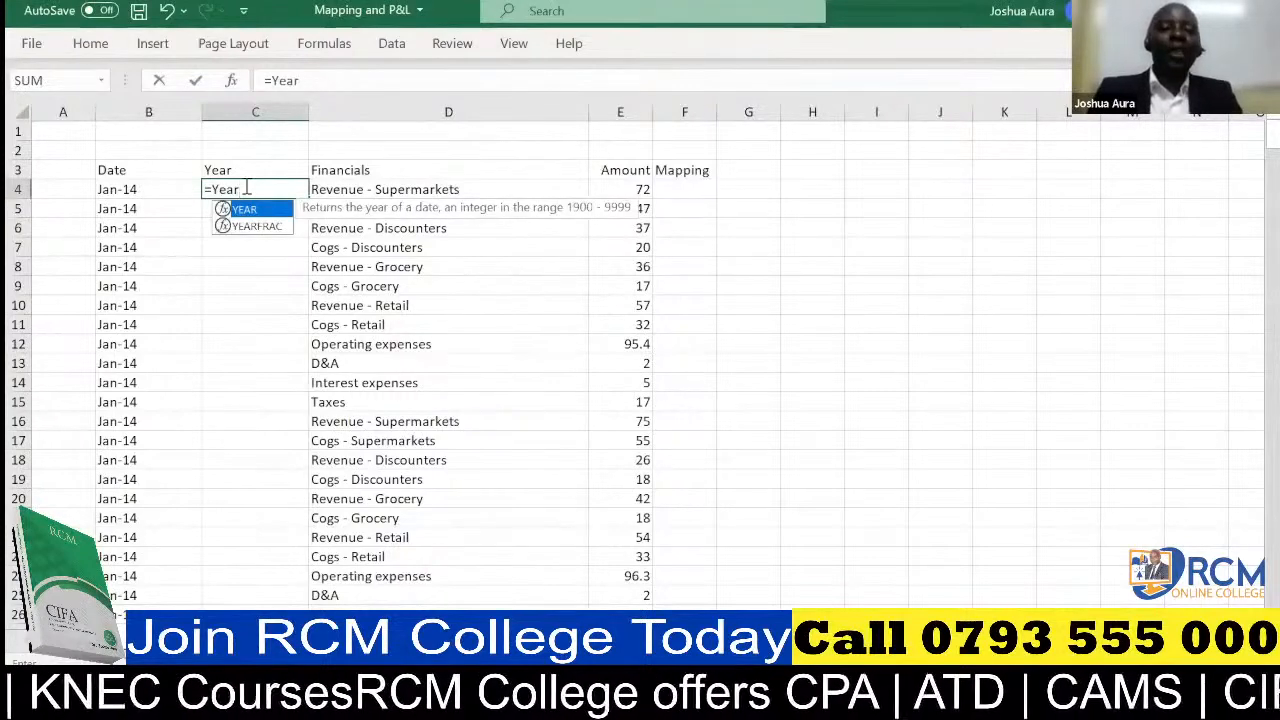
pyautogui.press('Tab')
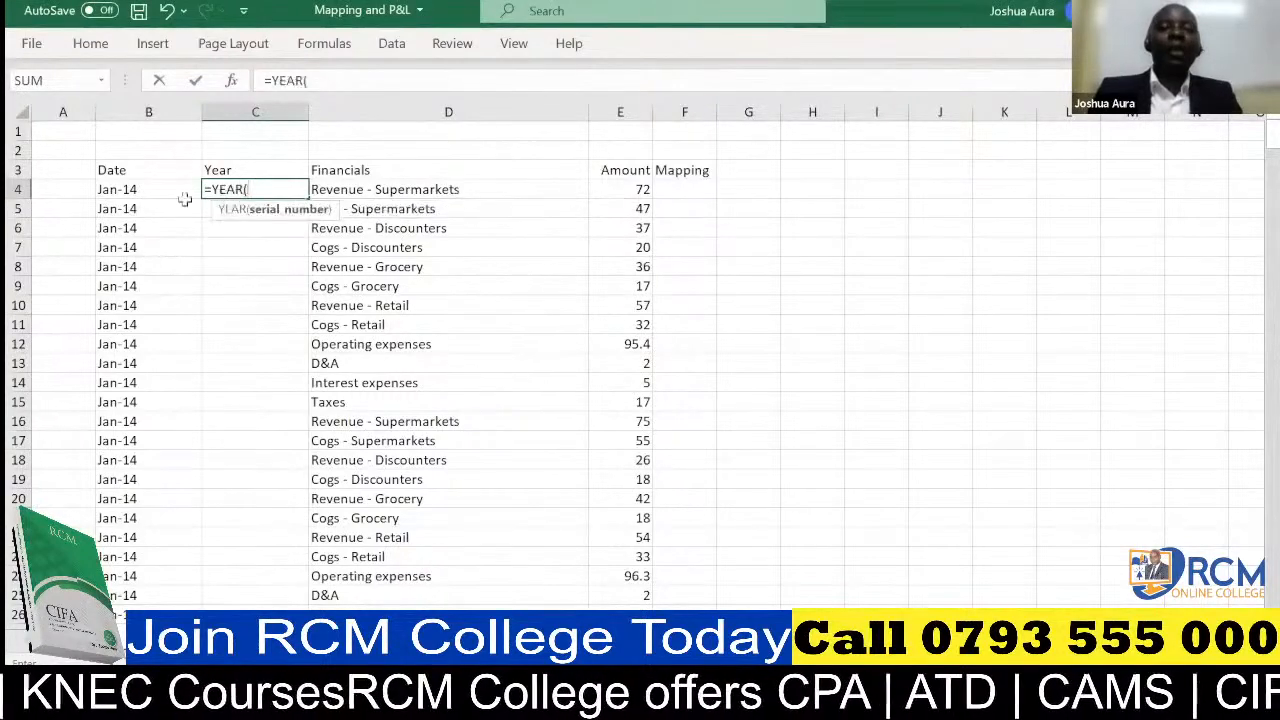
pyautogui.click(124, 190)
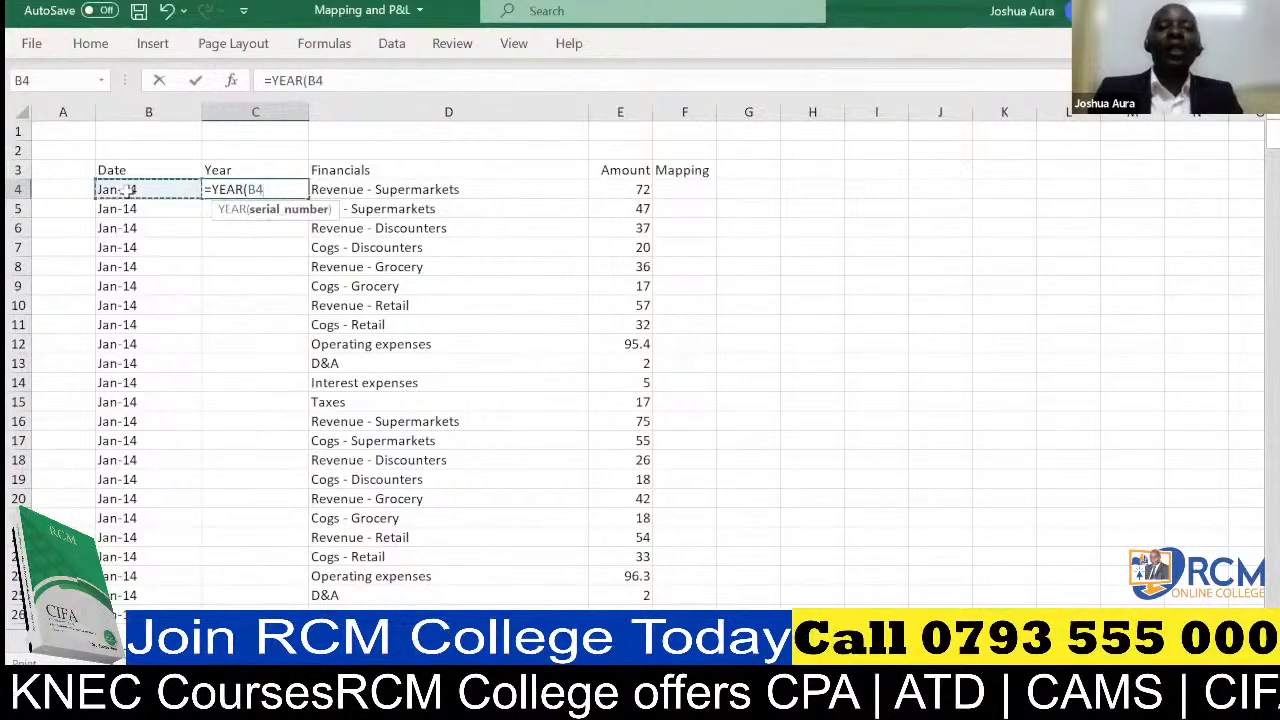
pyautogui.write(')')
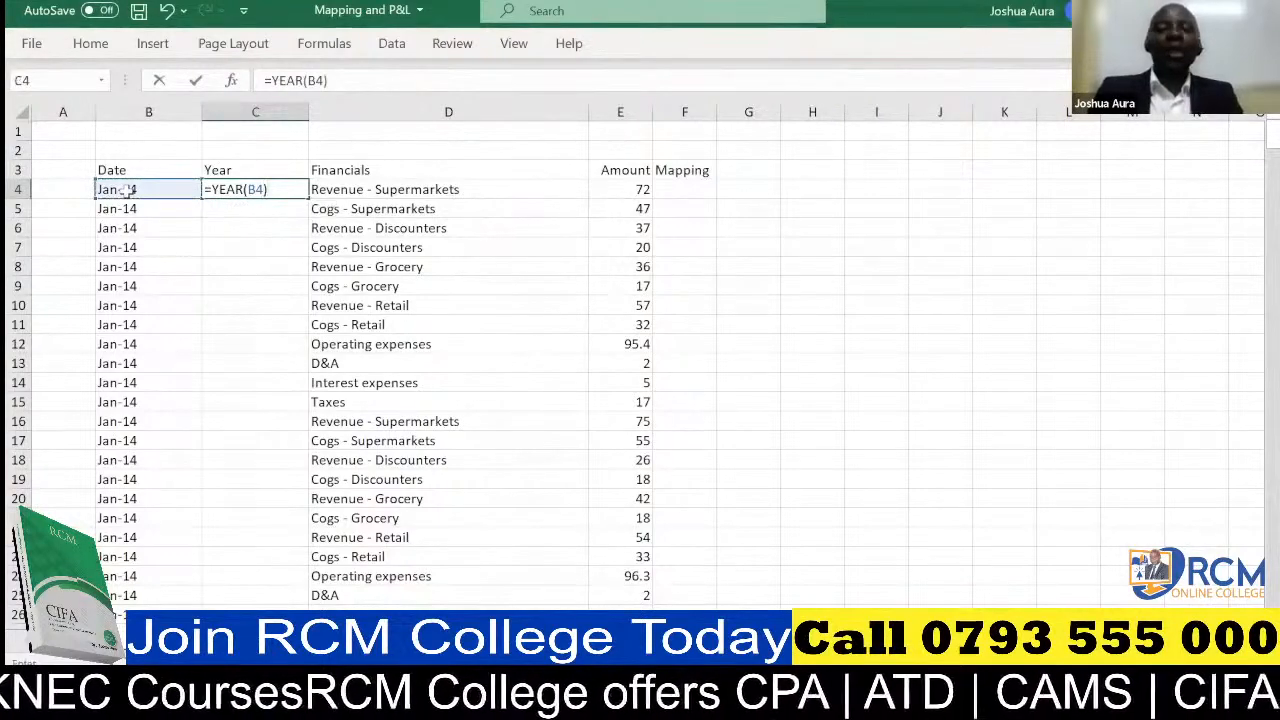
pyautogui.press('Return')
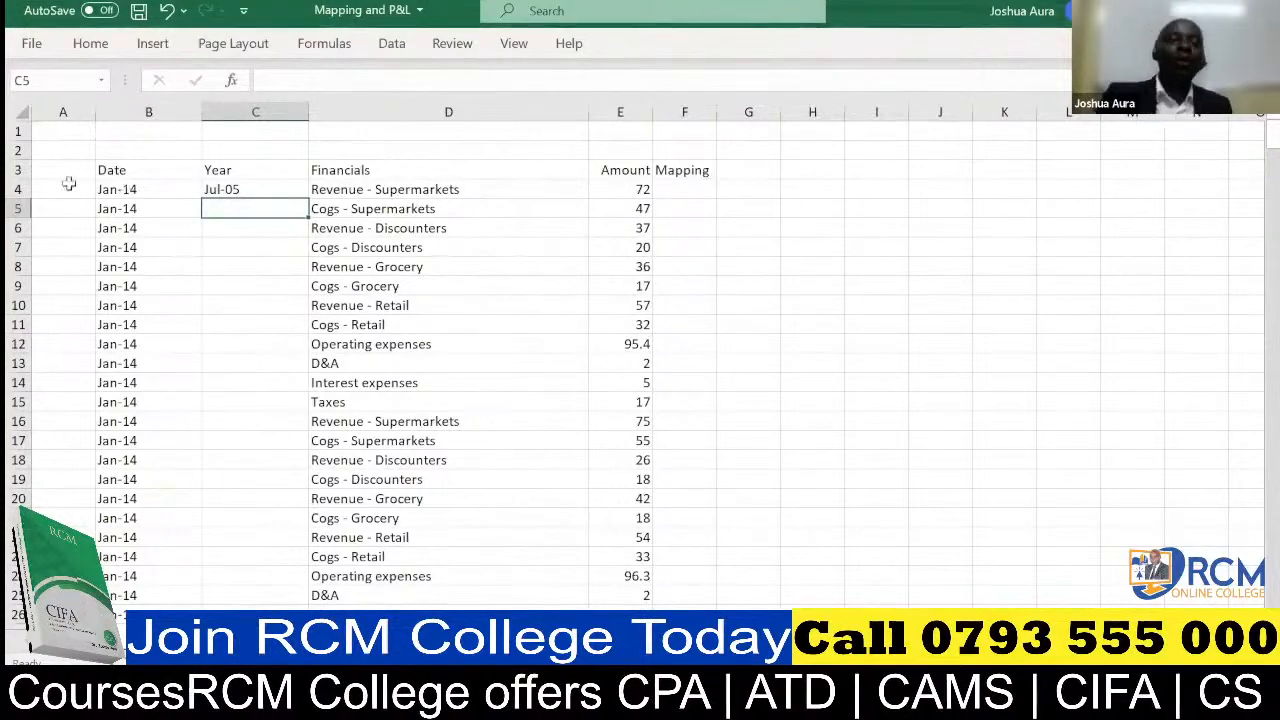
# Format the year result in C4 as Number with no decimal places
pyautogui.press('Up')
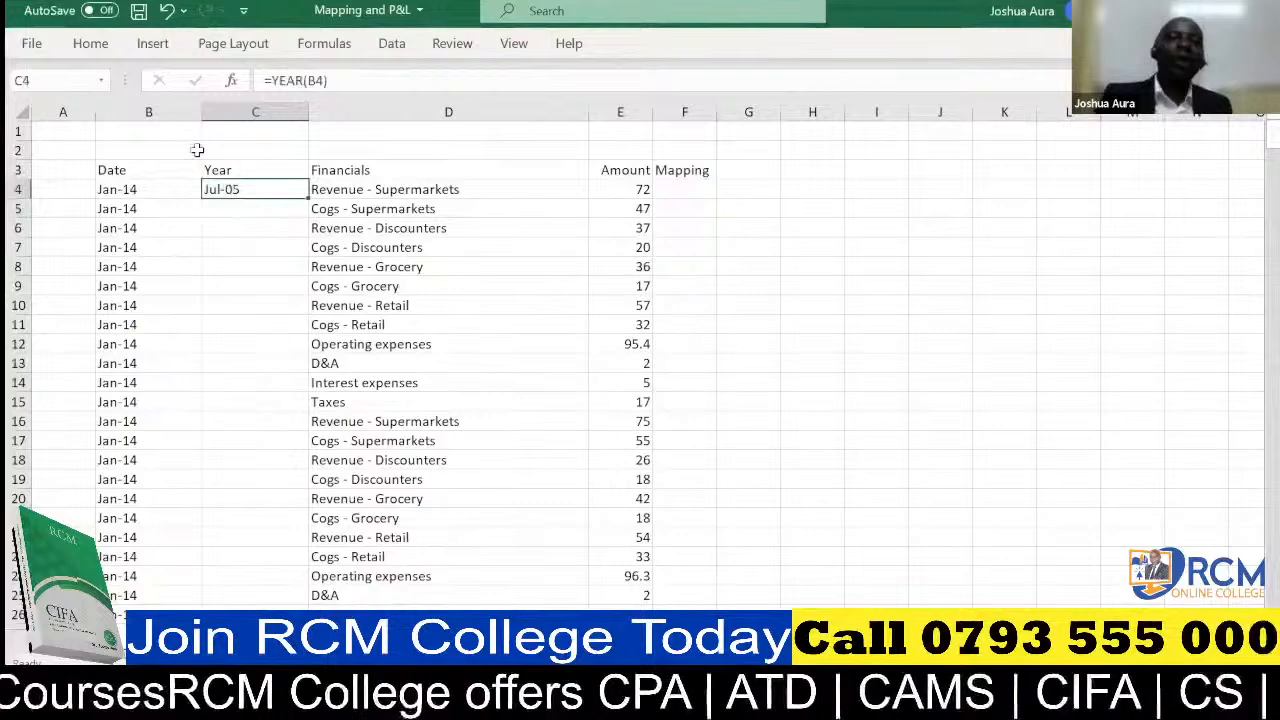
pyautogui.click(92, 45)
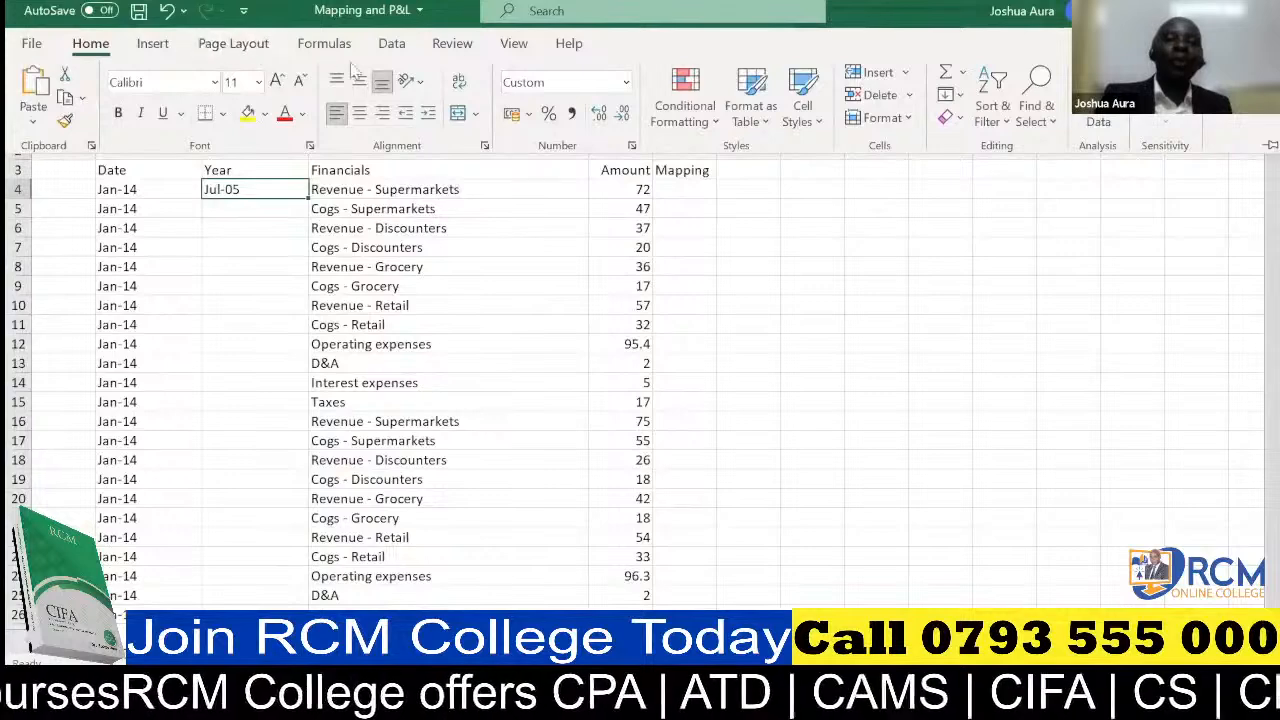
pyautogui.click(627, 84)
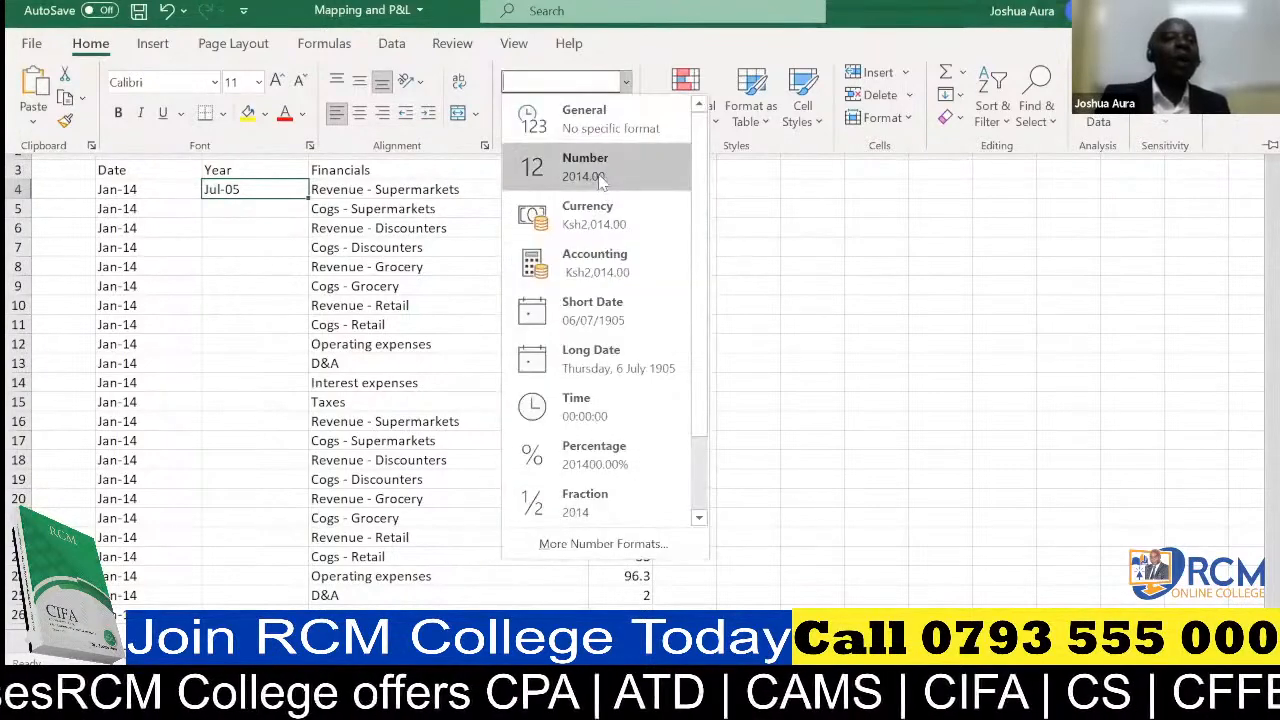
pyautogui.click(600, 176)
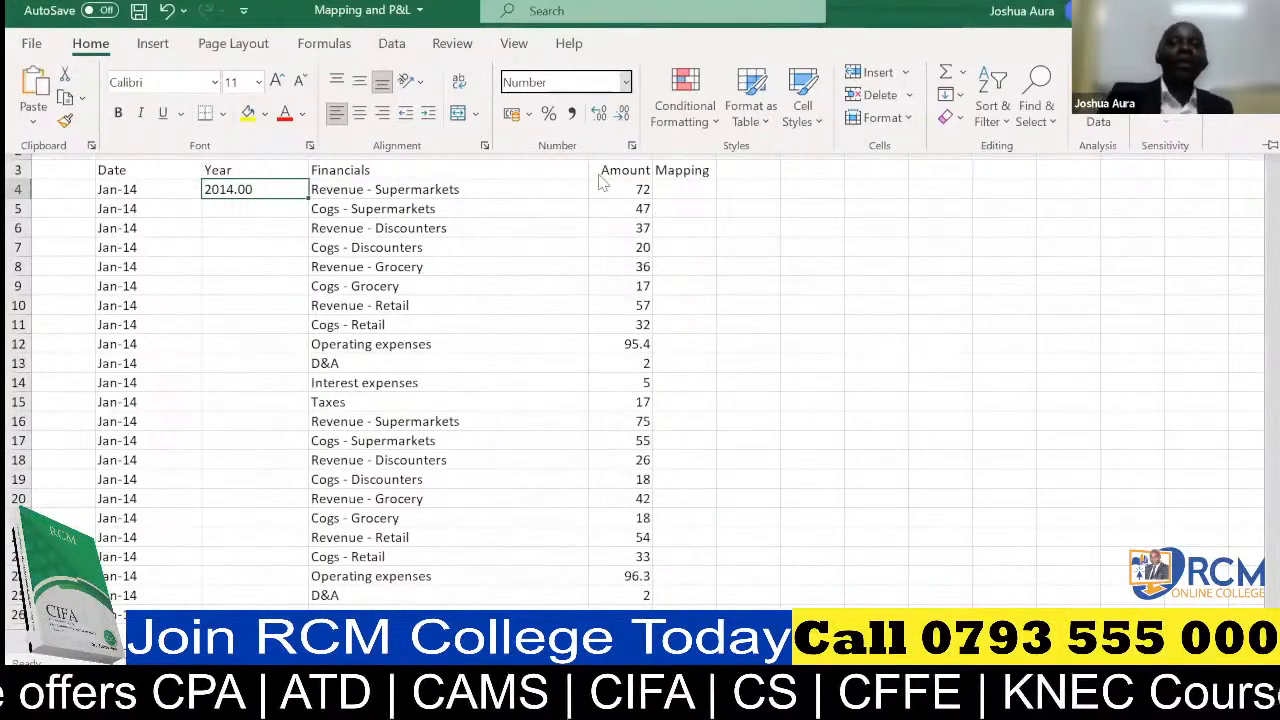
pyautogui.click(260, 187)
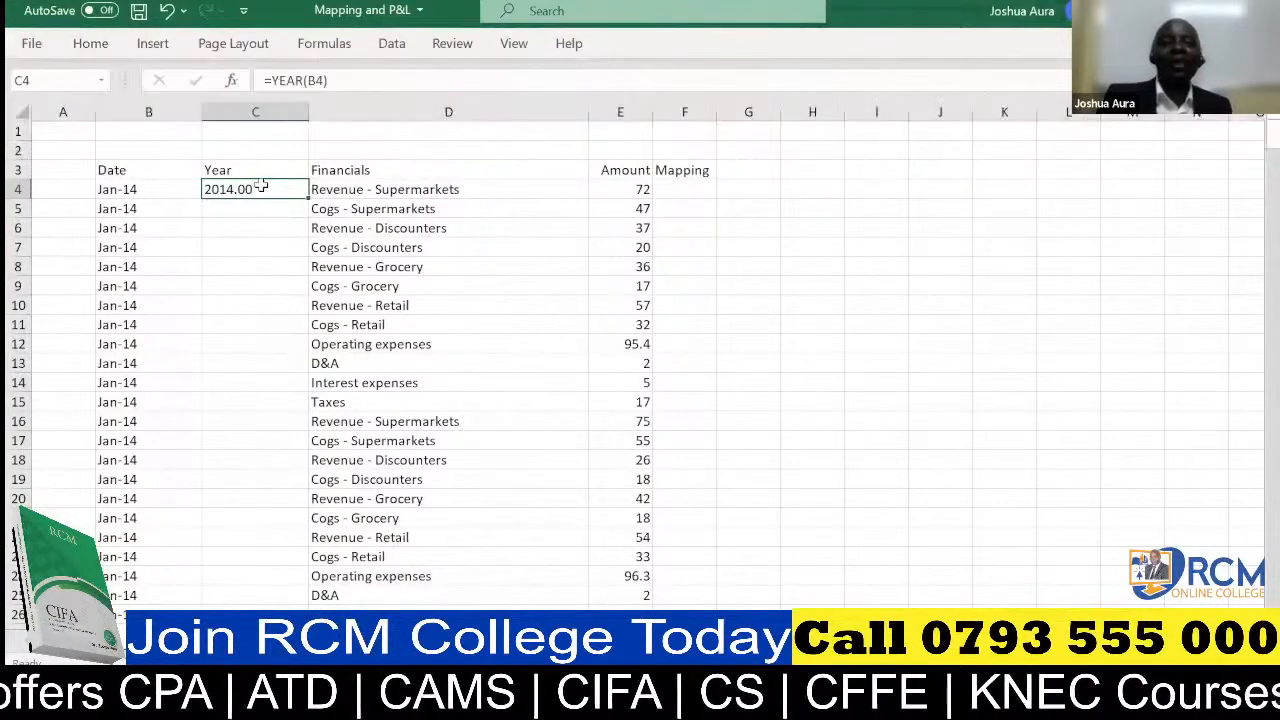
pyautogui.click(91, 45)
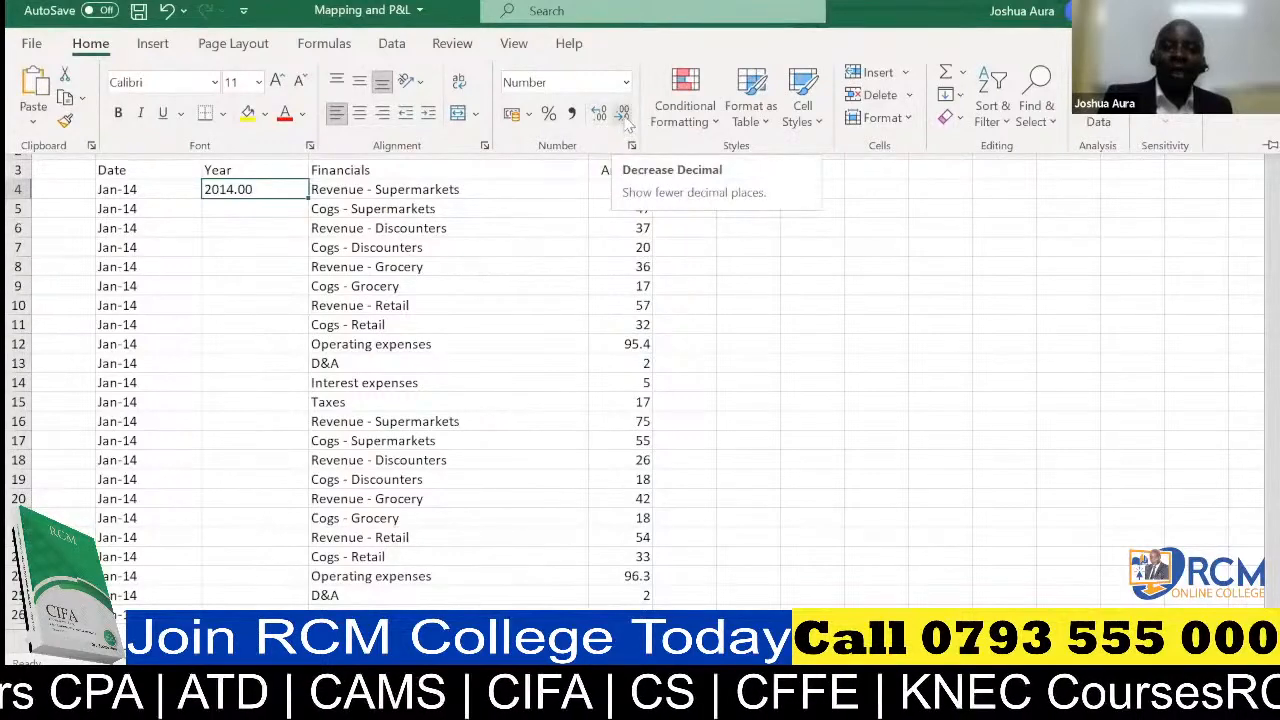
pyautogui.click(623, 115)
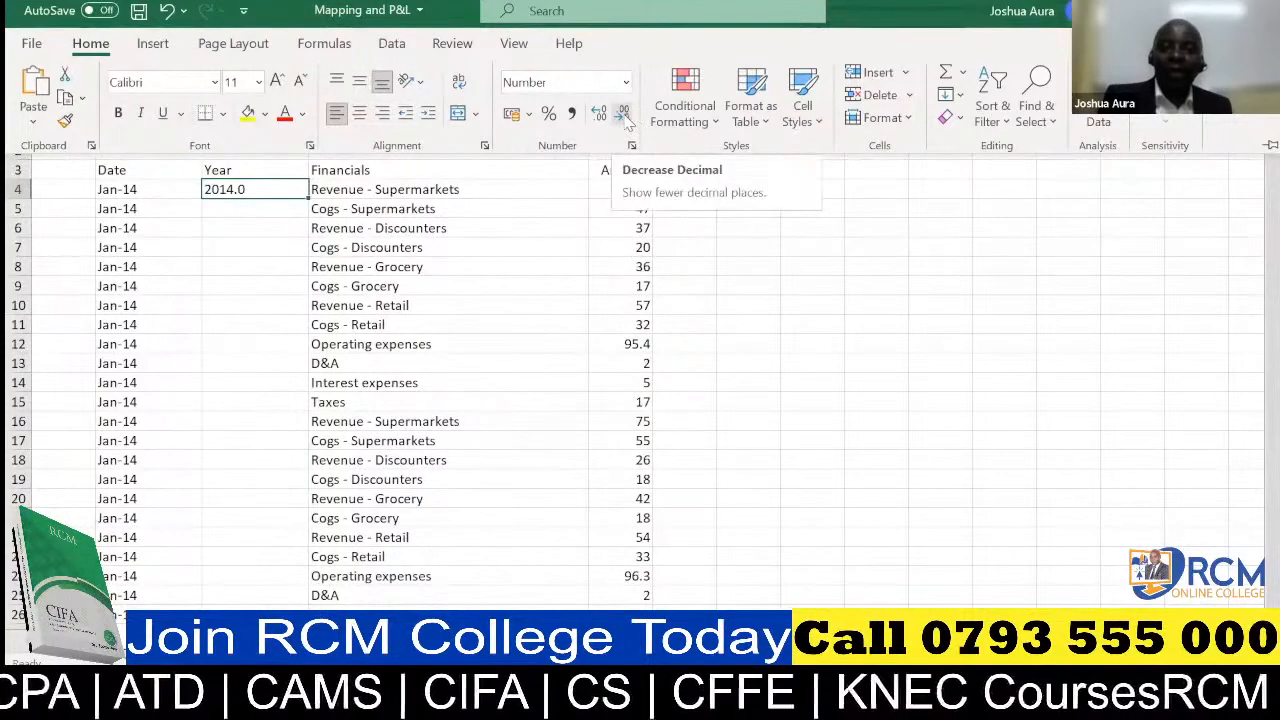
pyautogui.click(623, 115)
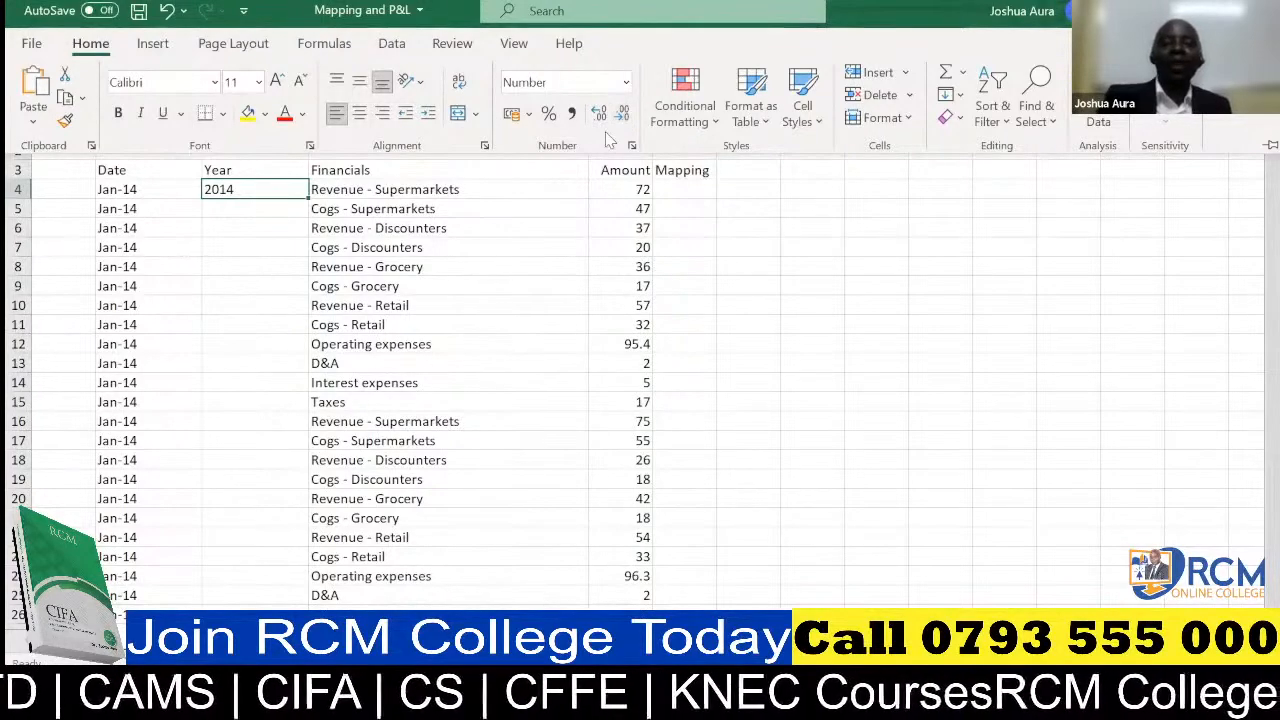
# Fill the YEAR formula from C4 down the Year column and reselect C4
pyautogui.click(298, 192)
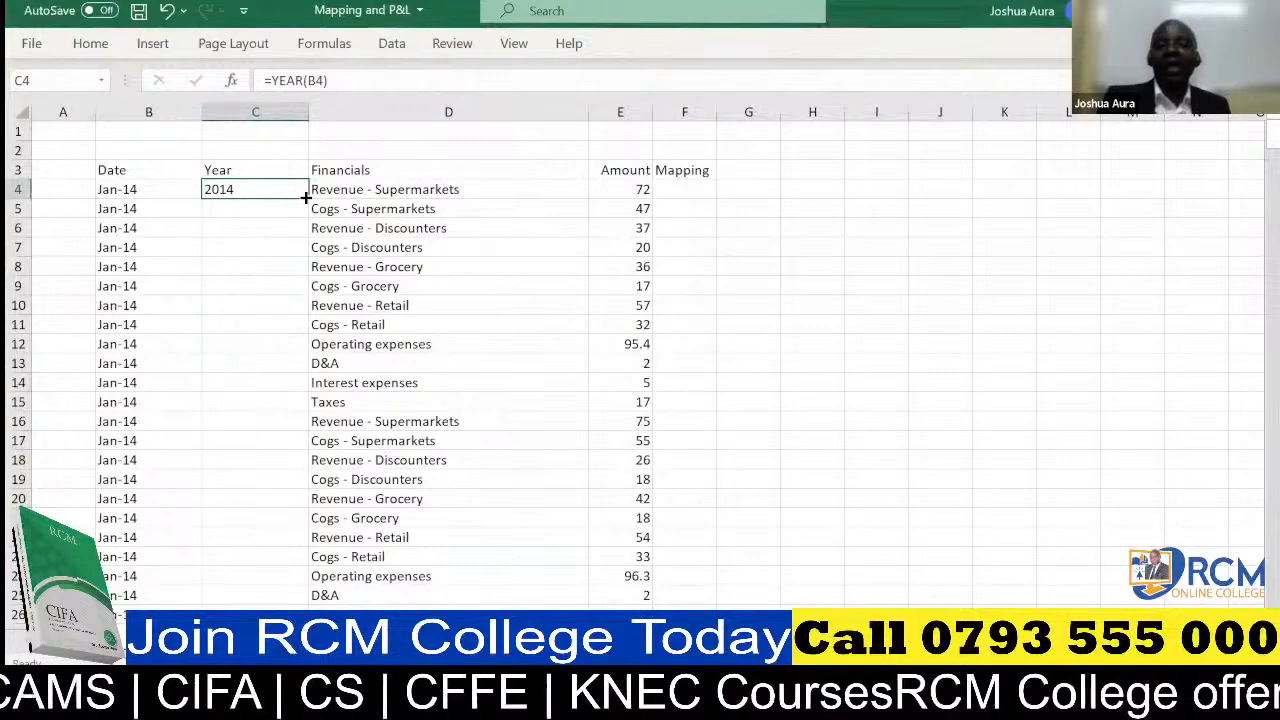
pyautogui.doubleClick(305, 197)
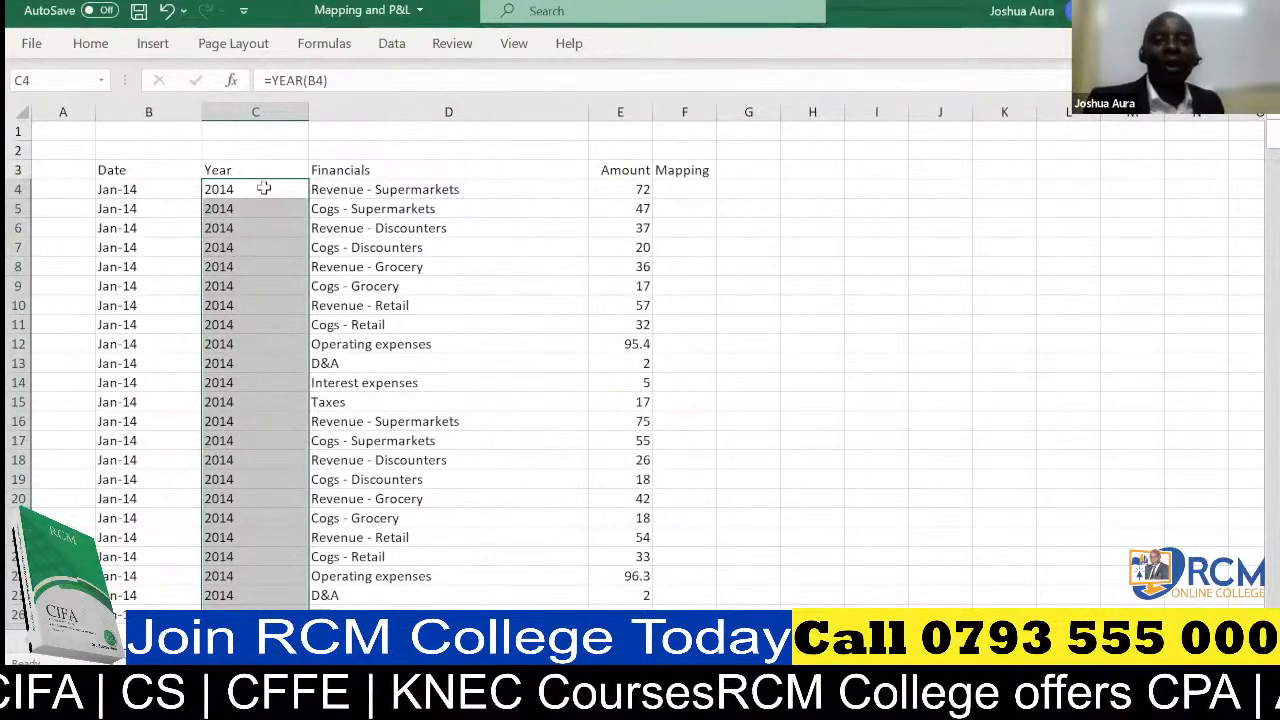
pyautogui.click(263, 188)
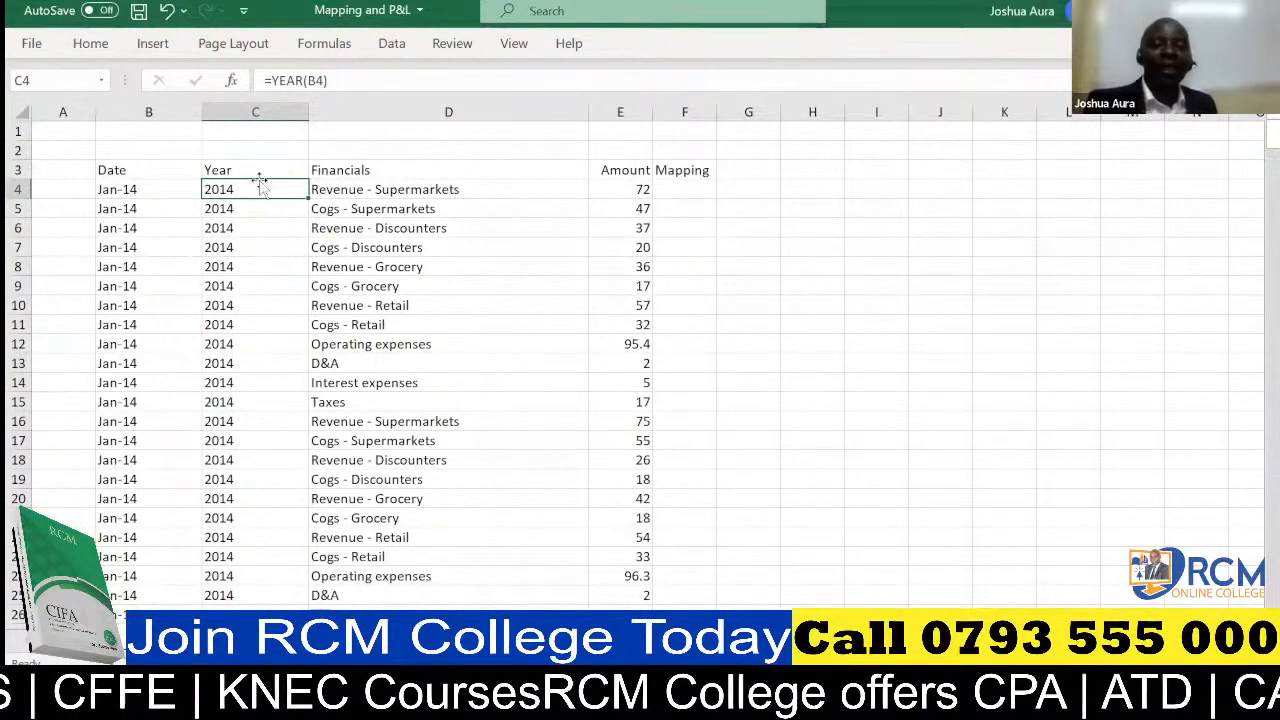
# Undo the Year column's fill, number formatting and formula entry until C4 is empty
pyautogui.click(166, 12)
pyautogui.click(166, 12)
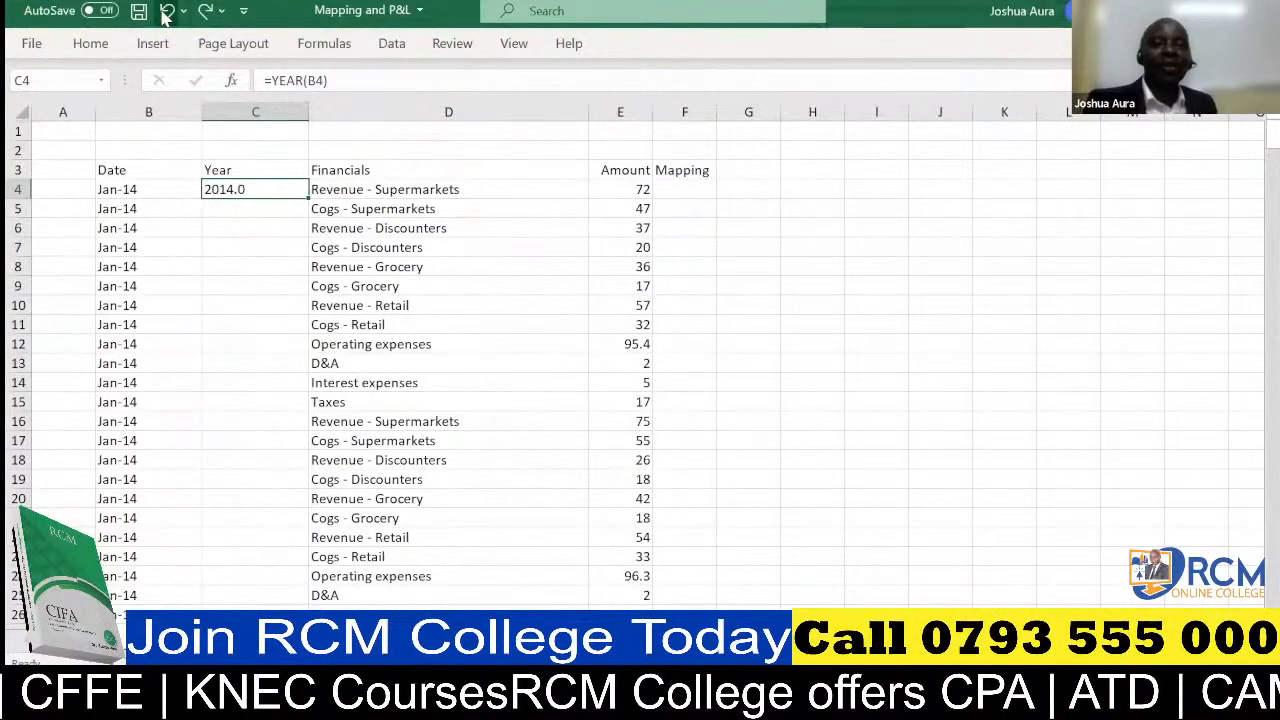
pyautogui.click(166, 12)
pyautogui.click(166, 12)
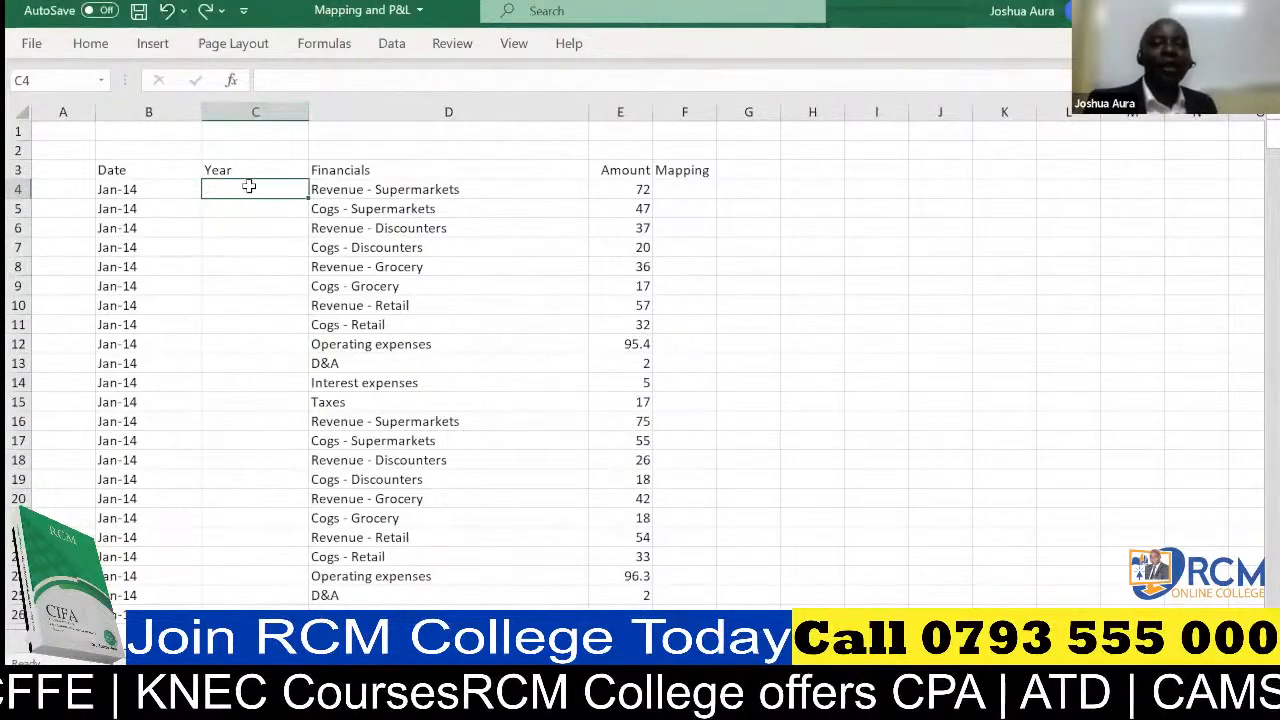
# Extract the year of the date in B4 into cell C4 with the formula =YEAR(B4)
pyautogui.write('=')
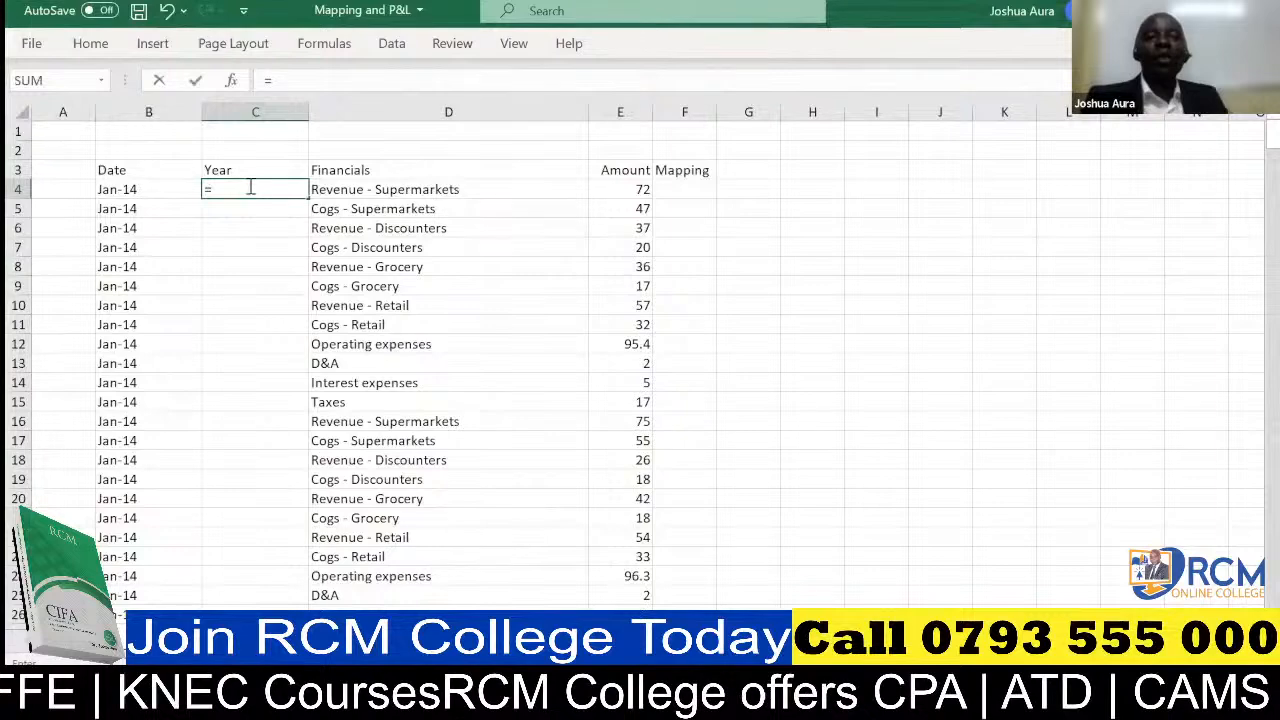
pyautogui.write('year')
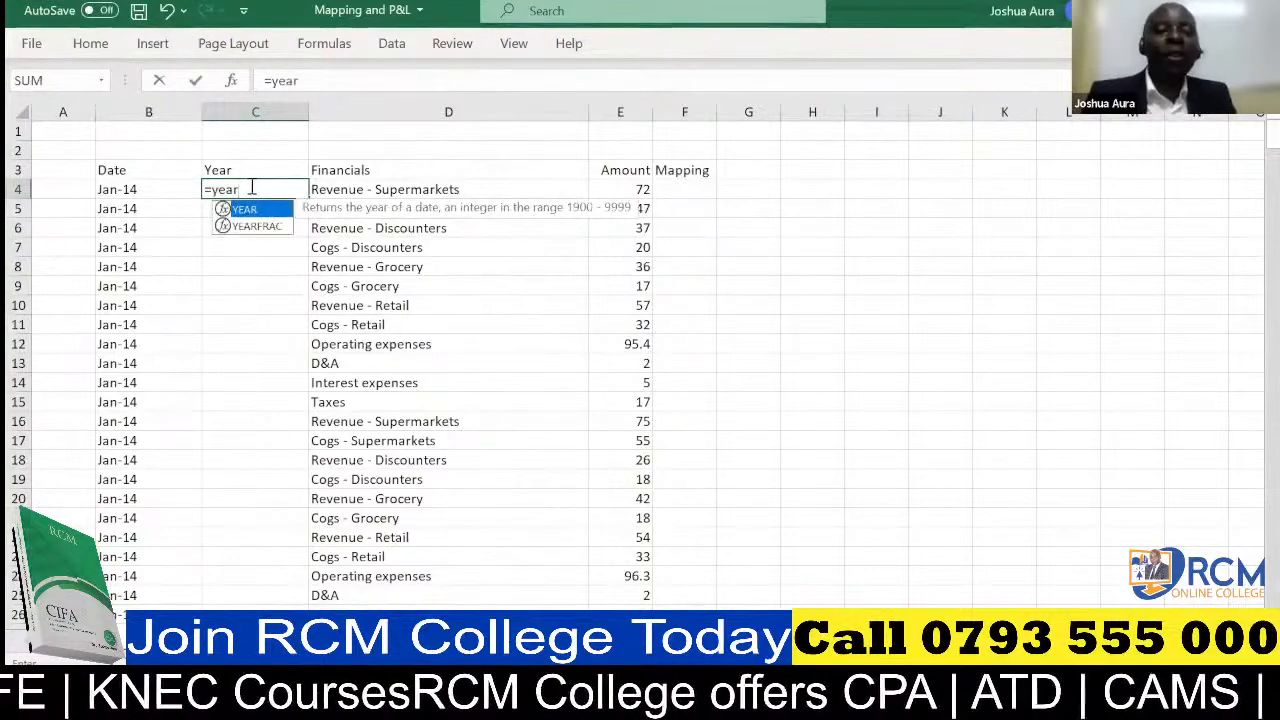
pyautogui.press('Tab')
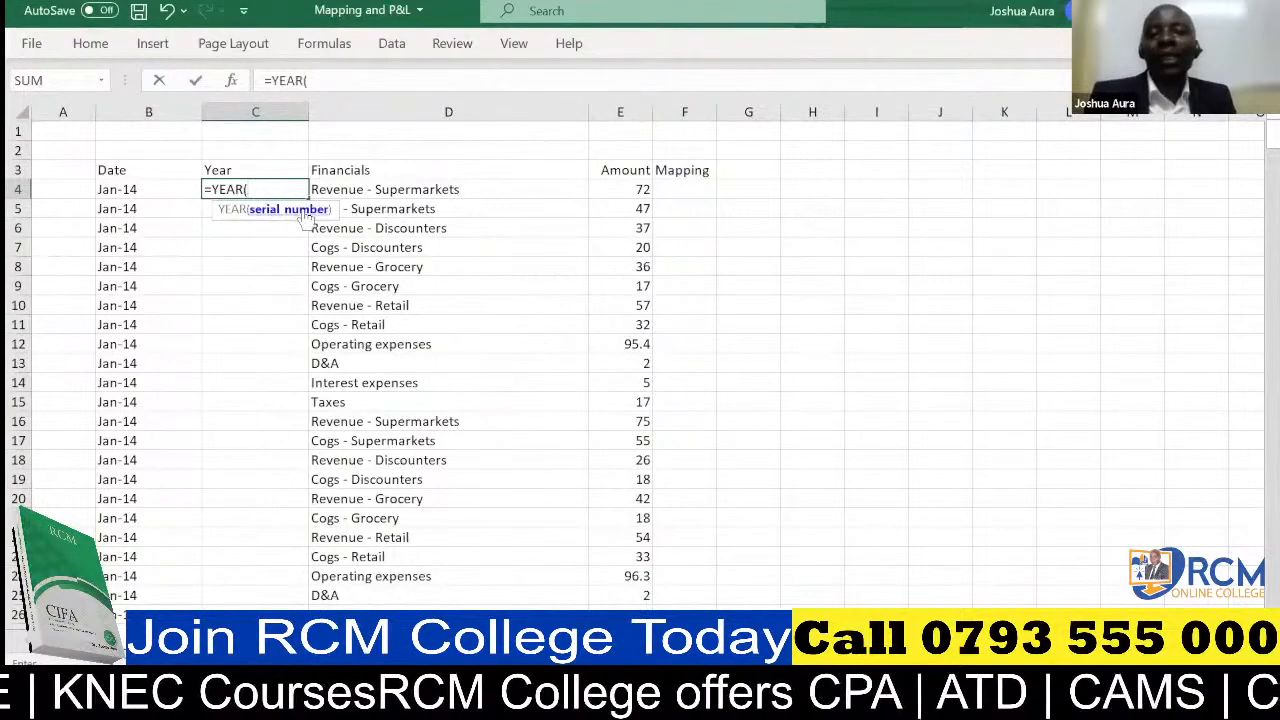
pyautogui.click(135, 190)
pyautogui.write(')')
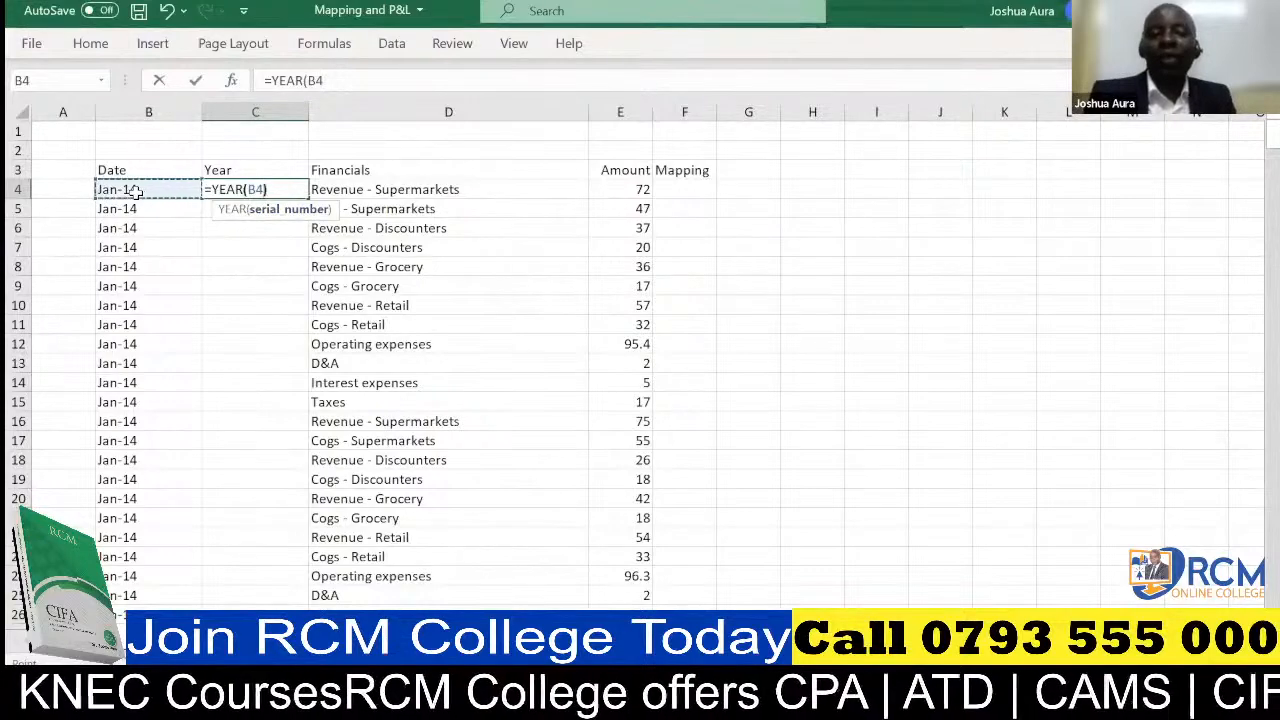
pyautogui.press('Return')
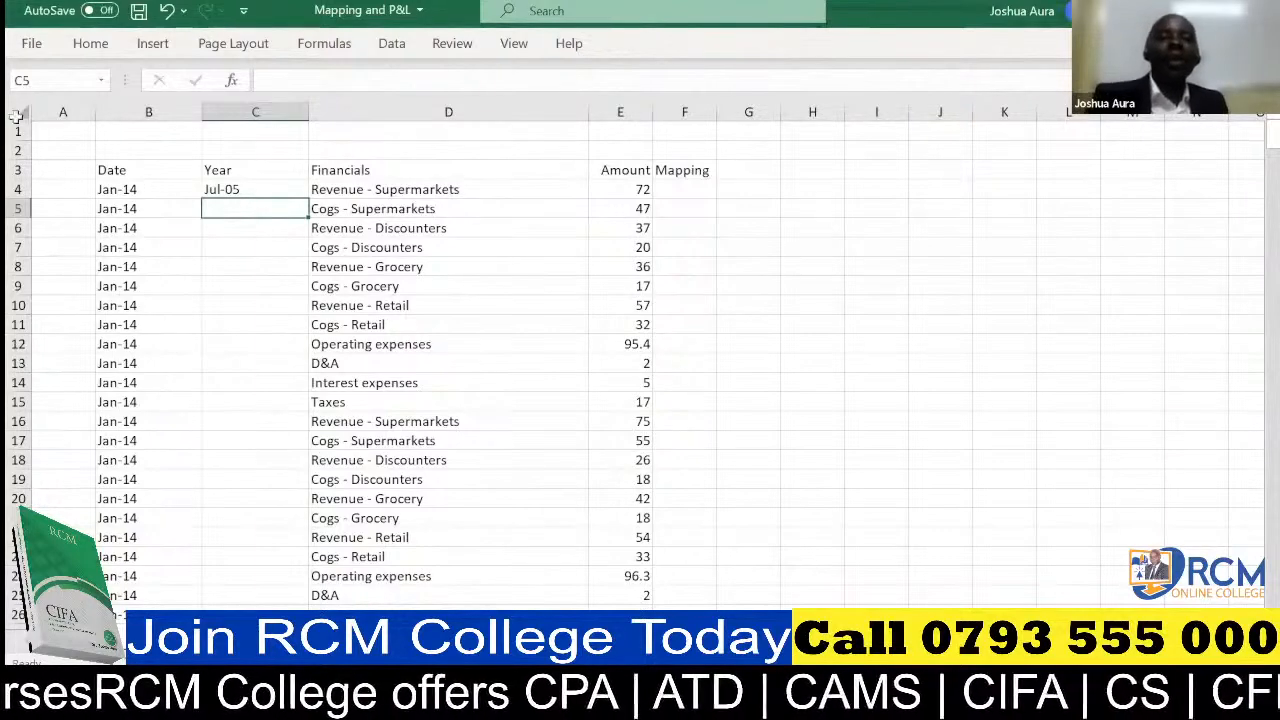
# Format C4 as Number with no decimal places and fill its formula down the Year column
pyautogui.click(229, 190)
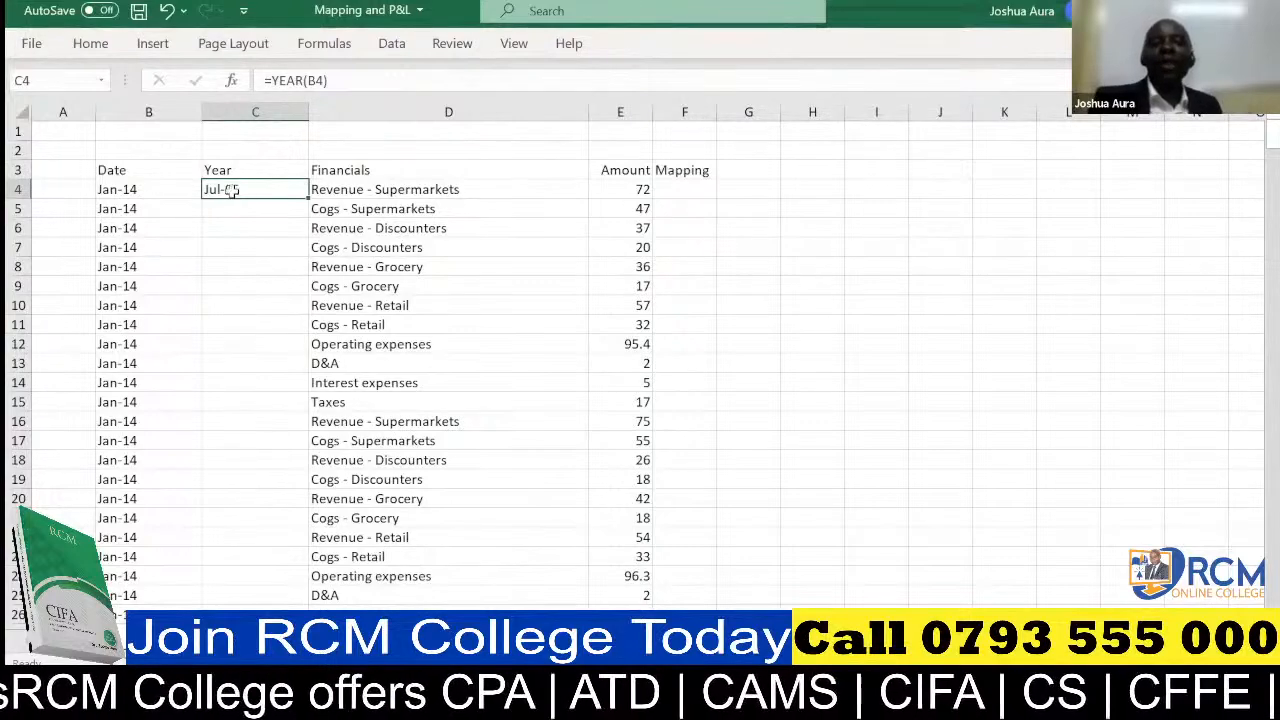
pyautogui.click(92, 45)
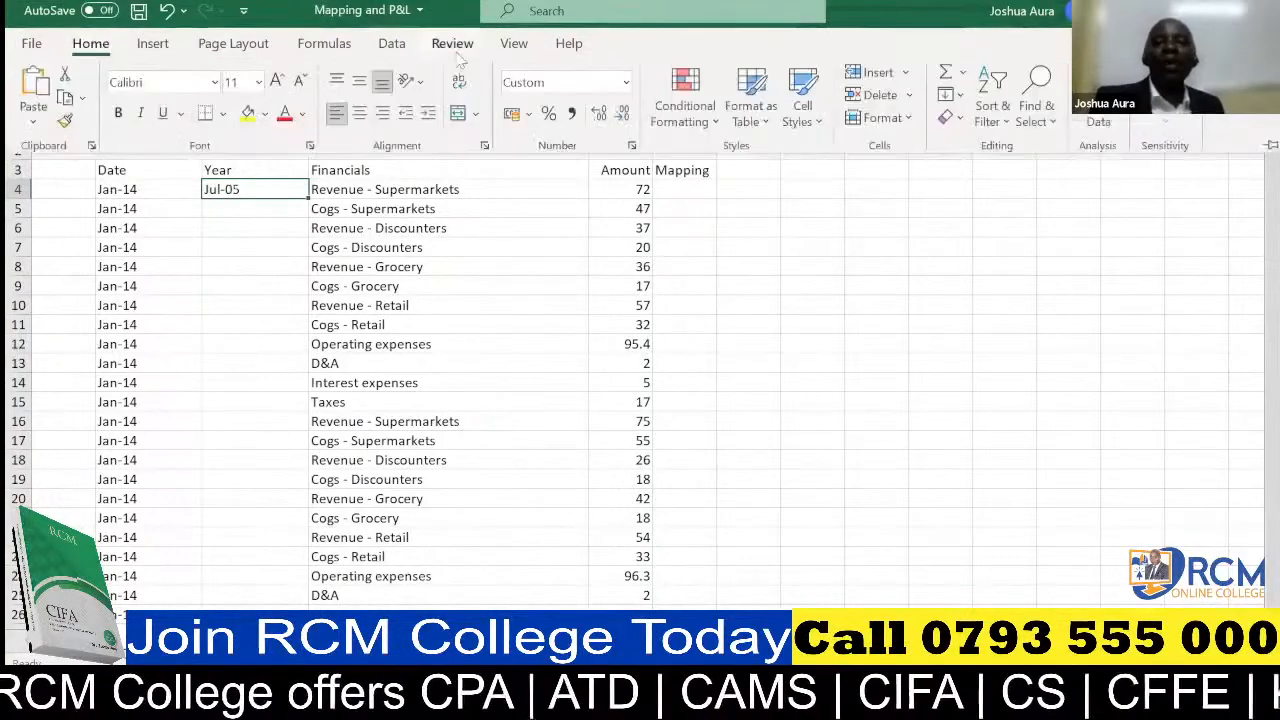
pyautogui.click(627, 85)
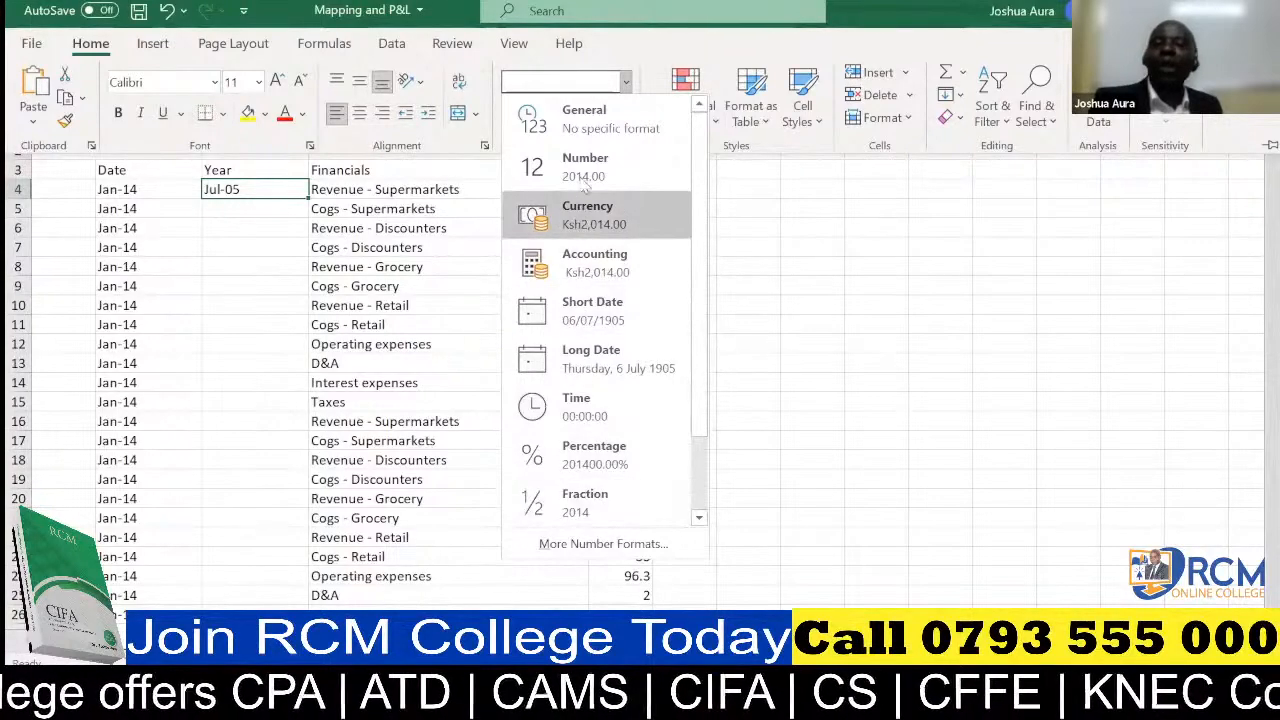
pyautogui.click(585, 177)
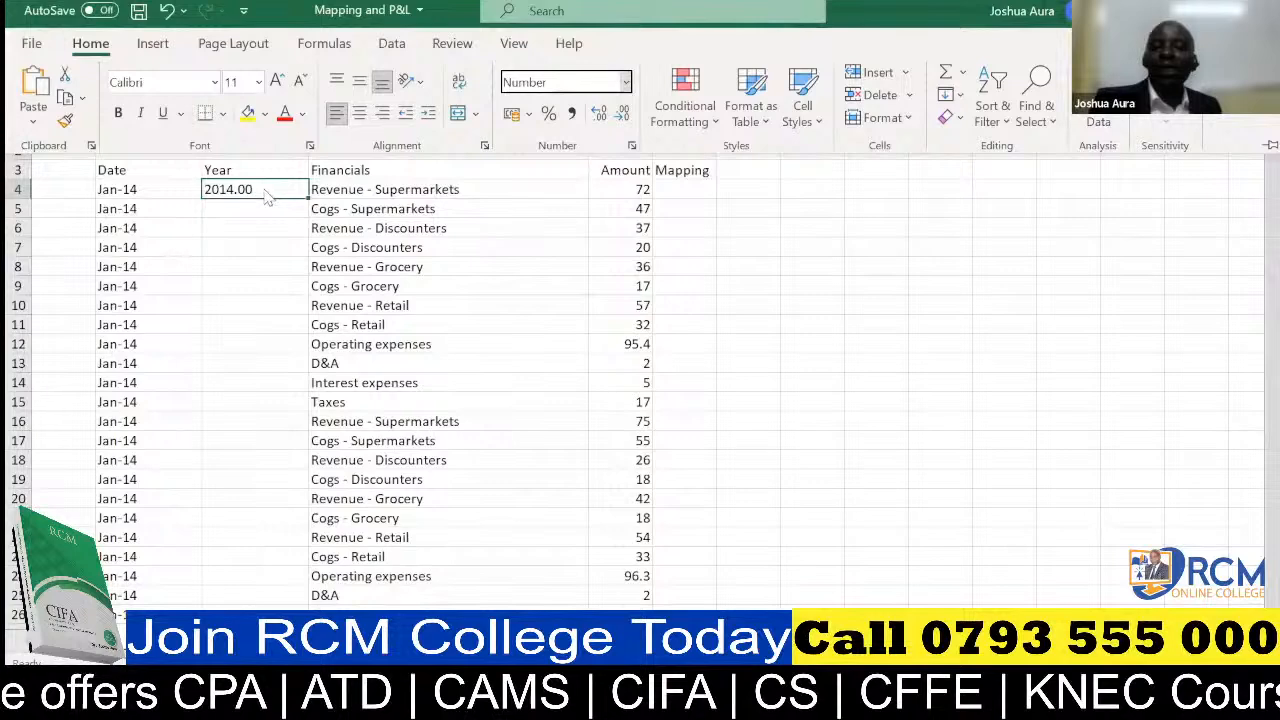
pyautogui.doubleClick(622, 116)
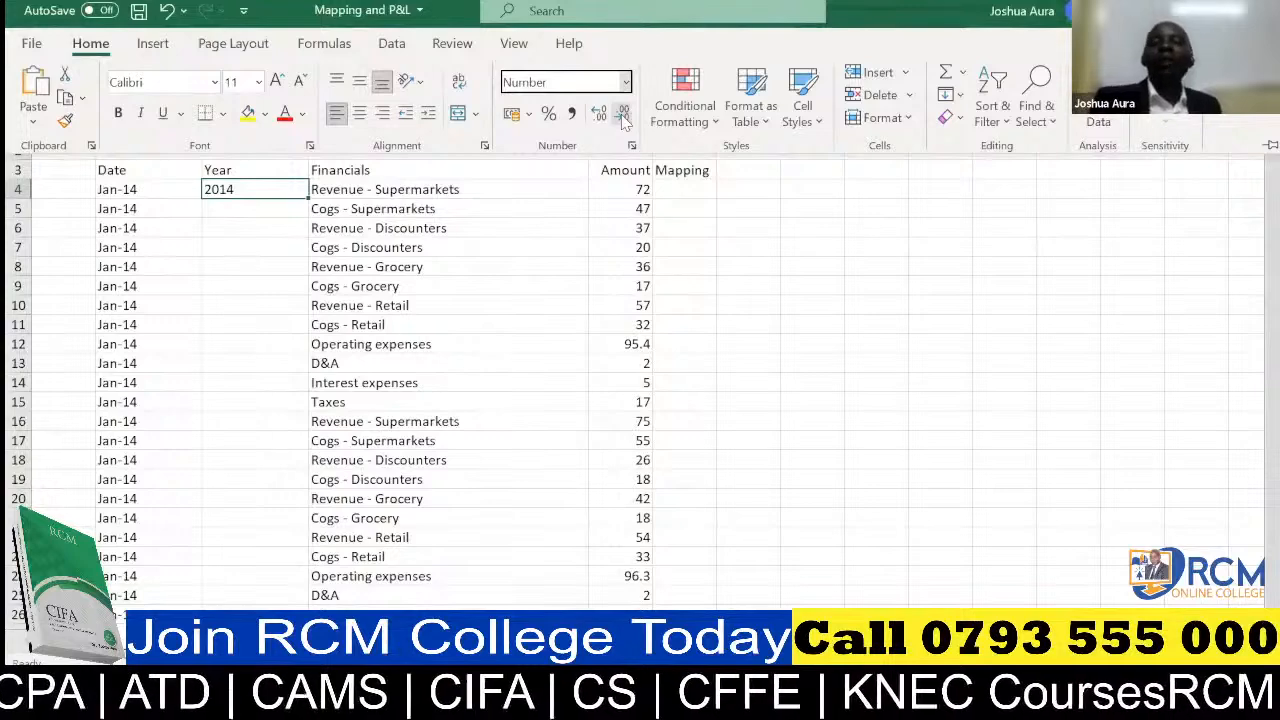
pyautogui.click(290, 190)
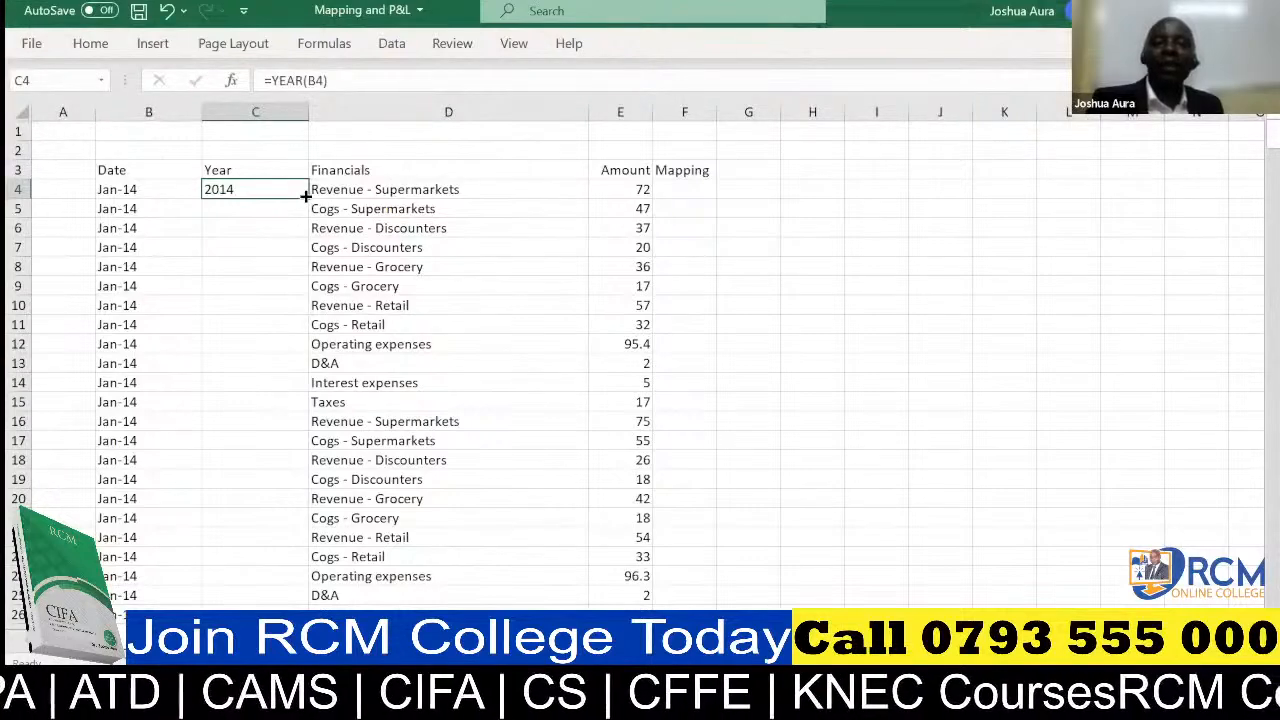
pyautogui.doubleClick(305, 196)
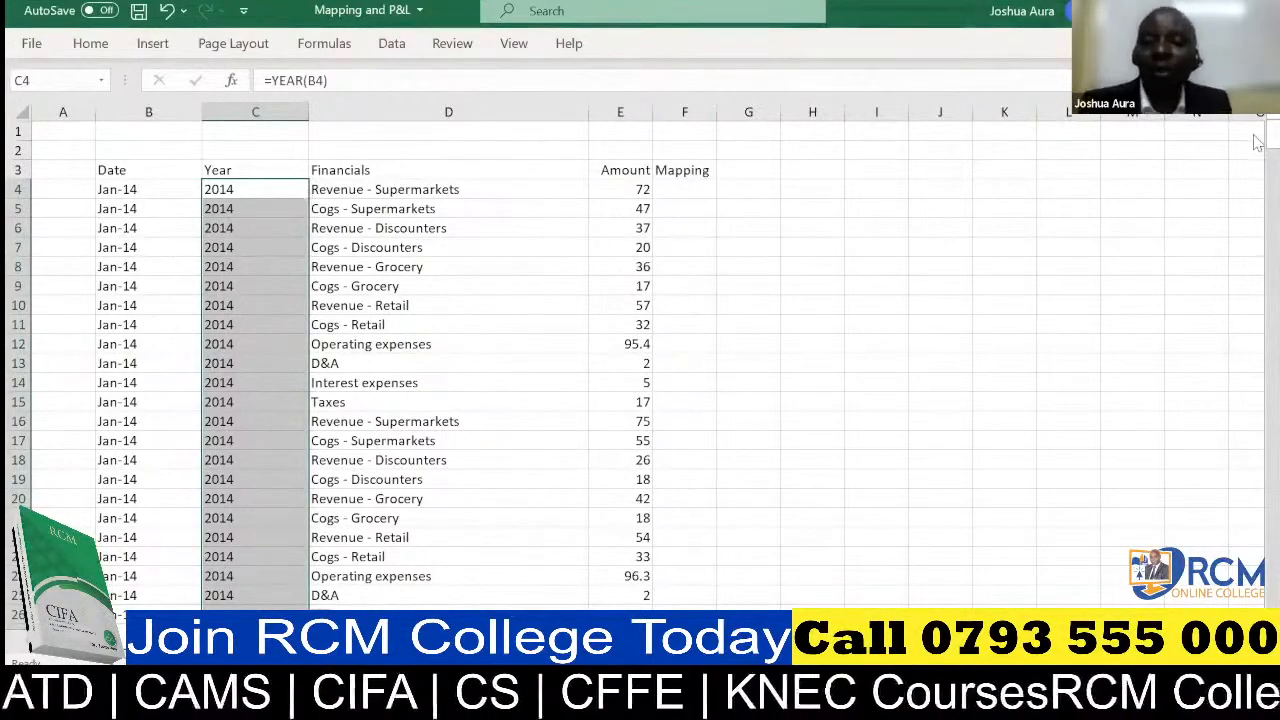
# Check the filled Year column from its first row down to the last data row
pyautogui.moveTo(1258, 138); pyautogui.dragTo(1270, 592)
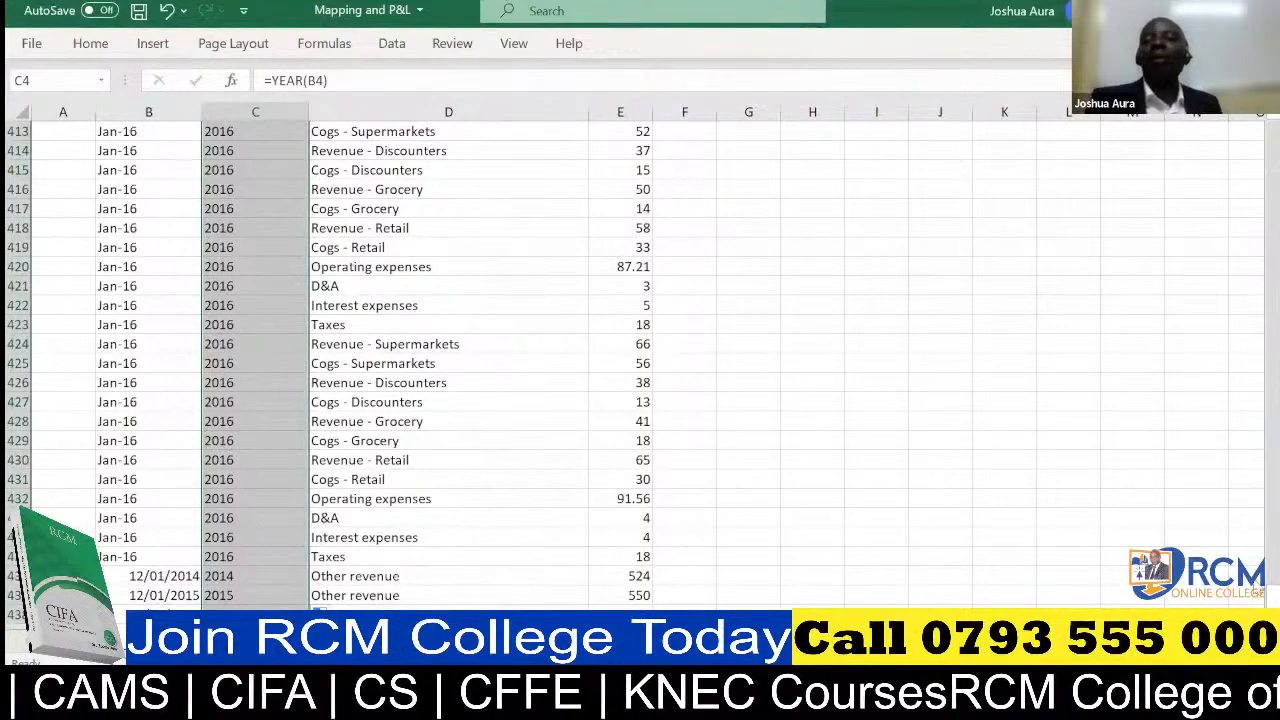
pyautogui.moveTo(1264, 596); pyautogui.dragTo(1262, 132)
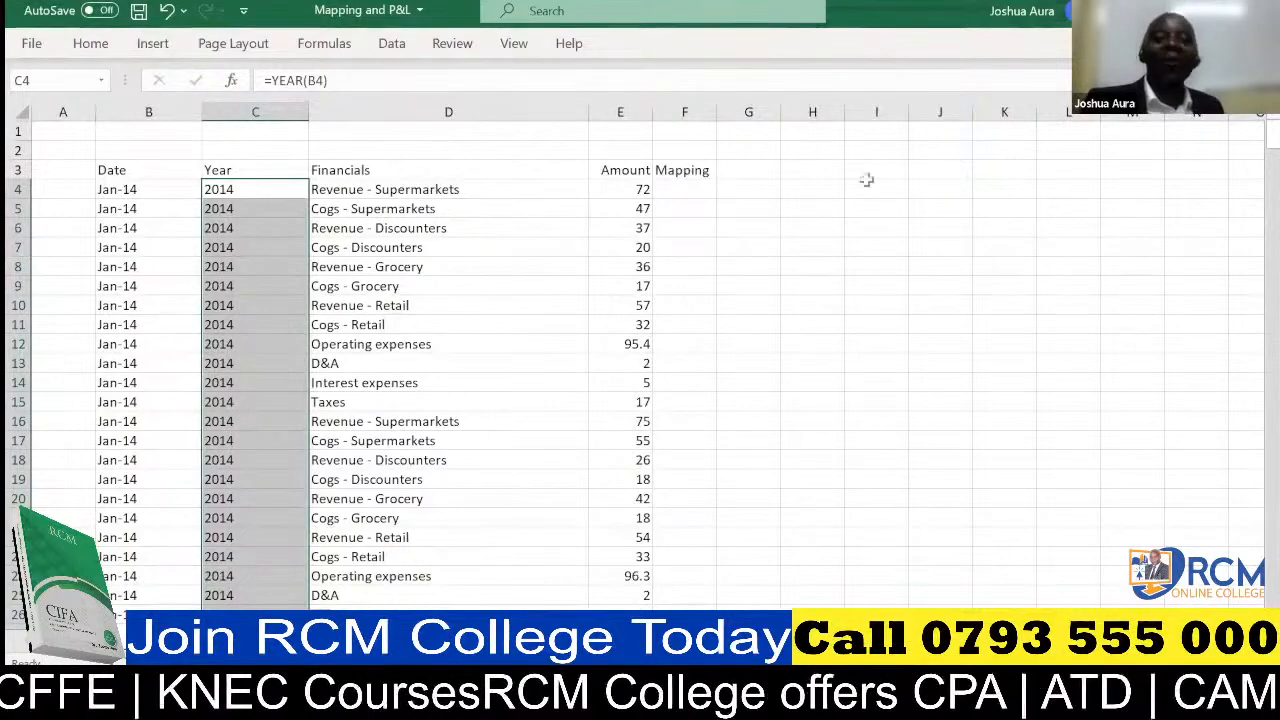
pyautogui.click(1195, 277)
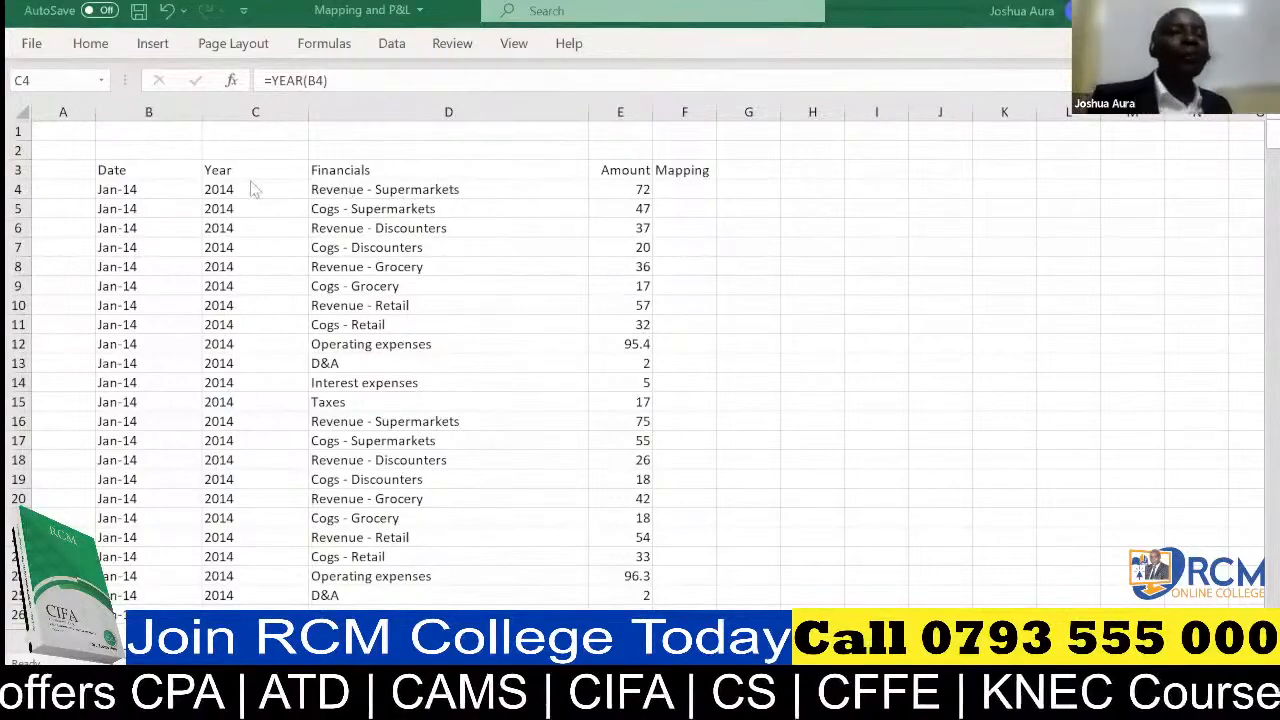
# Turn on filtering for the header row from Date in B3 to Mapping in F3
pyautogui.click(130, 170)
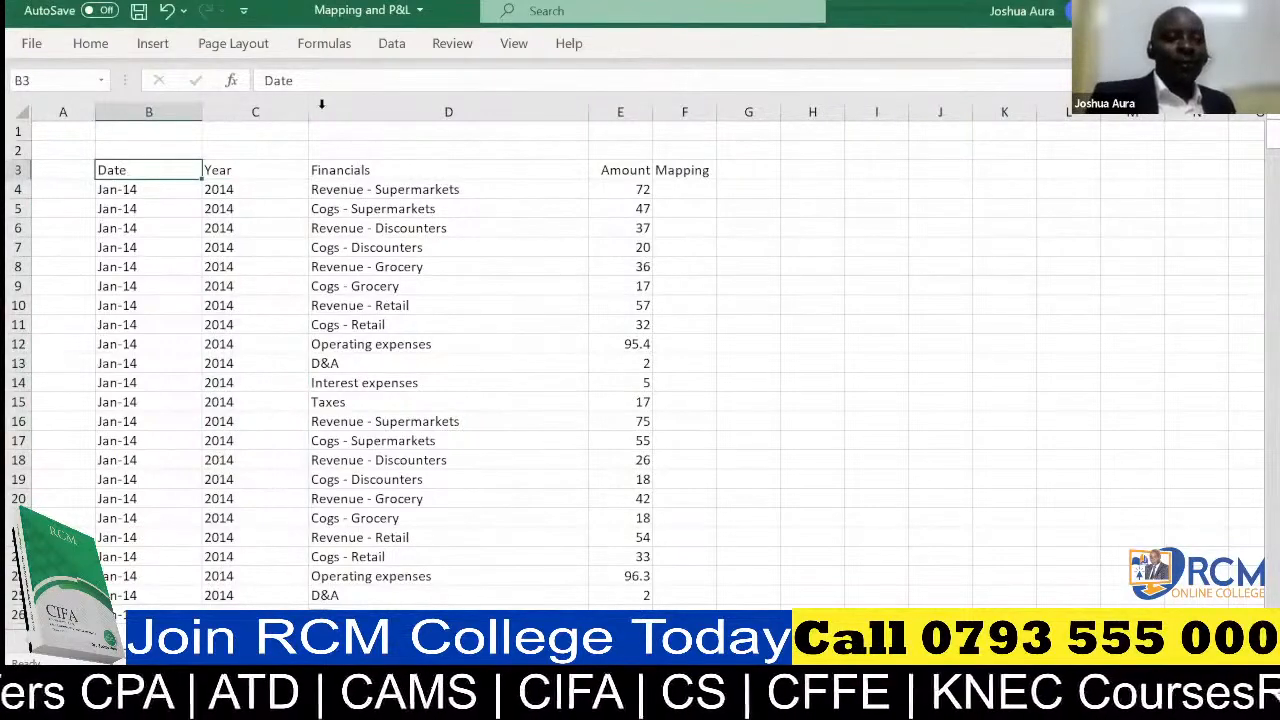
pyautogui.hotkey('alt', 'Tab')
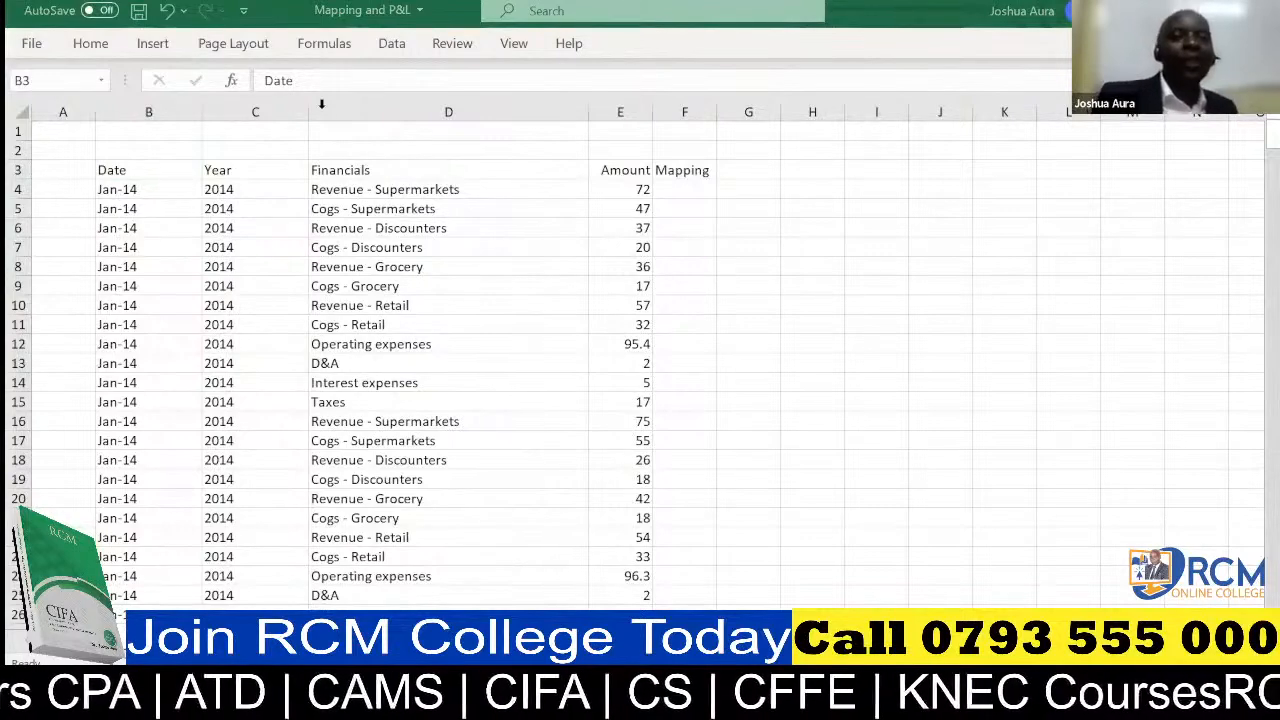
pyautogui.click(145, 168)
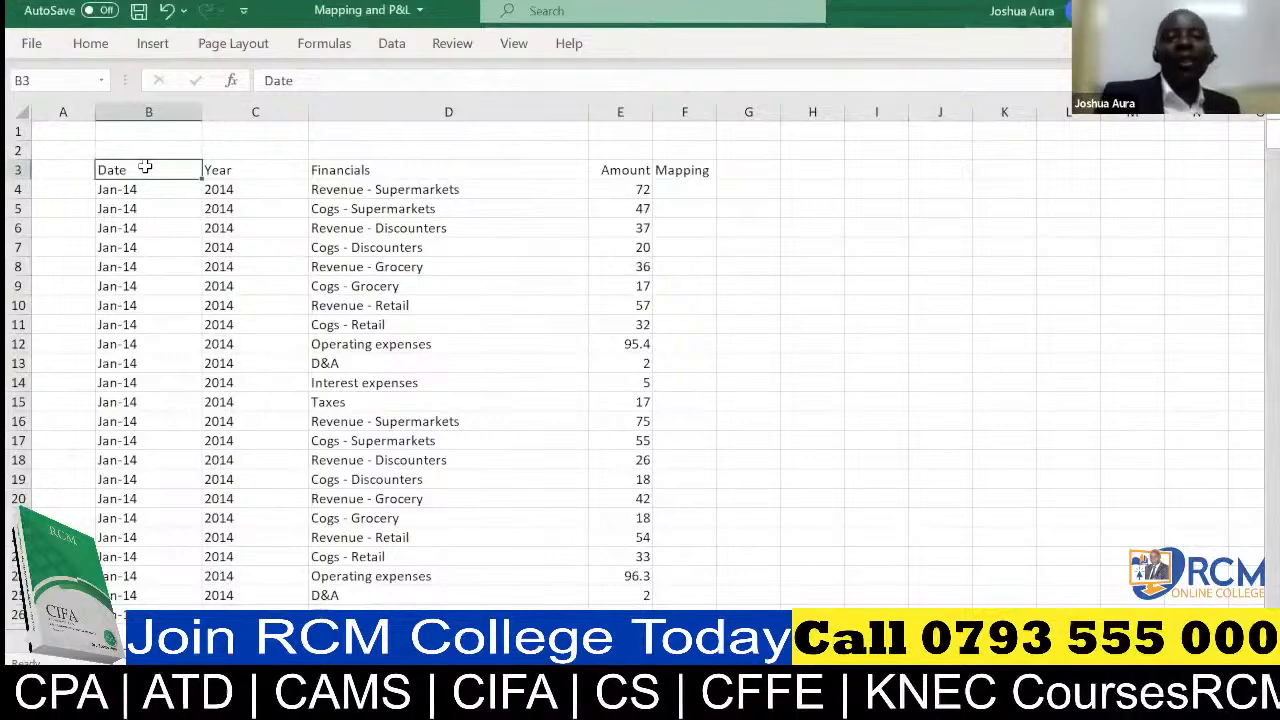
pyautogui.moveTo(145, 168)
pyautogui.mouseDown()
pyautogui.moveTo(400, 149)
pyautogui.moveTo(680, 172)
pyautogui.mouseUp()
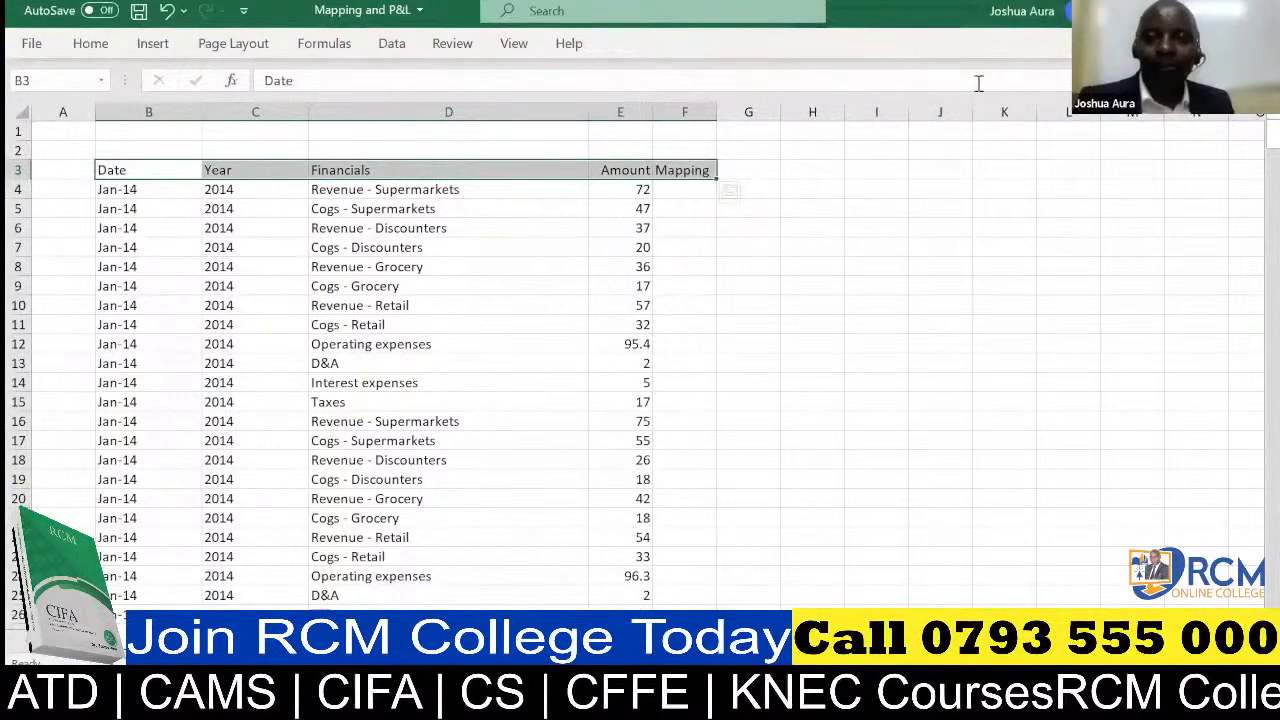
pyautogui.hotkey('alt', 'Tab')
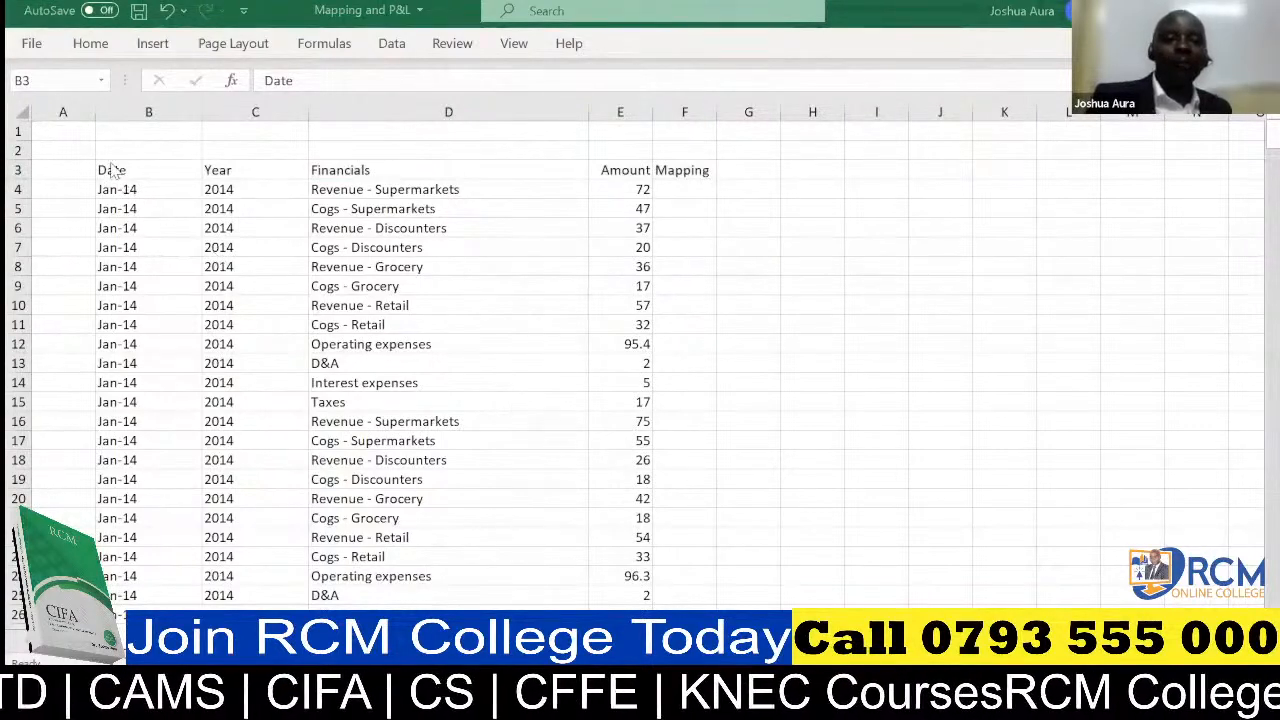
pyautogui.moveTo(114, 171); pyautogui.dragTo(686, 172)
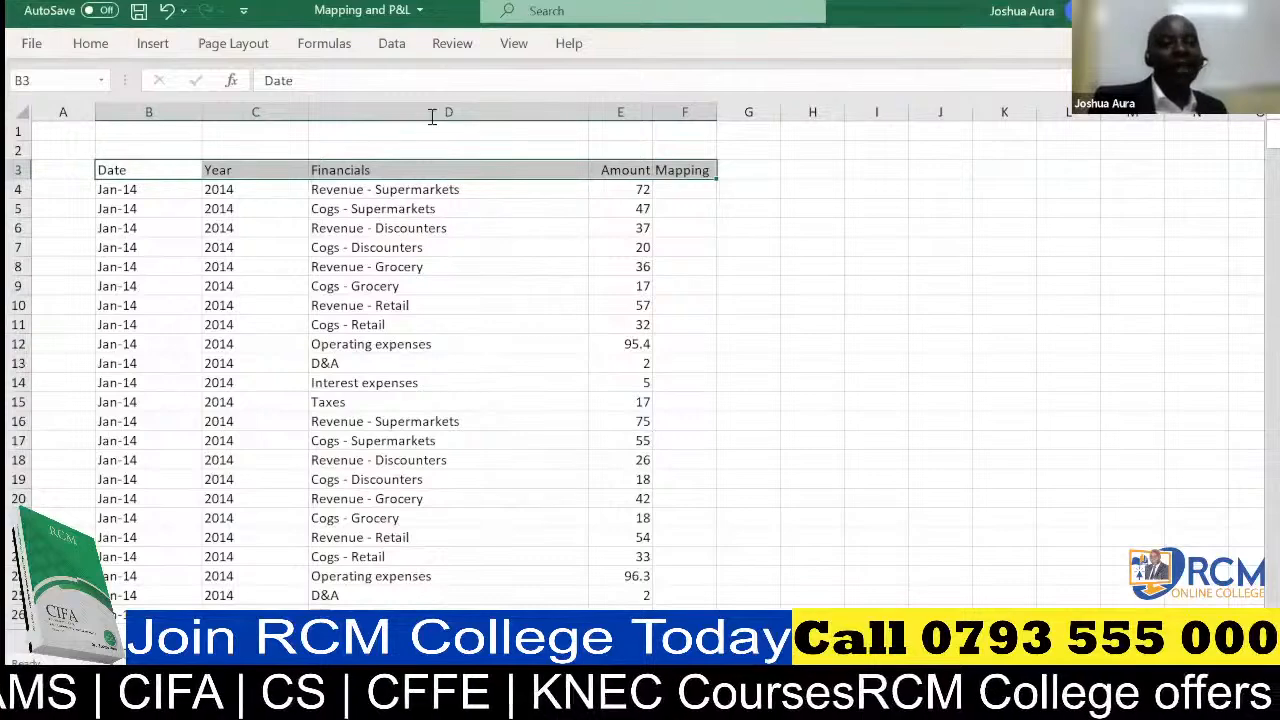
pyautogui.click(392, 45)
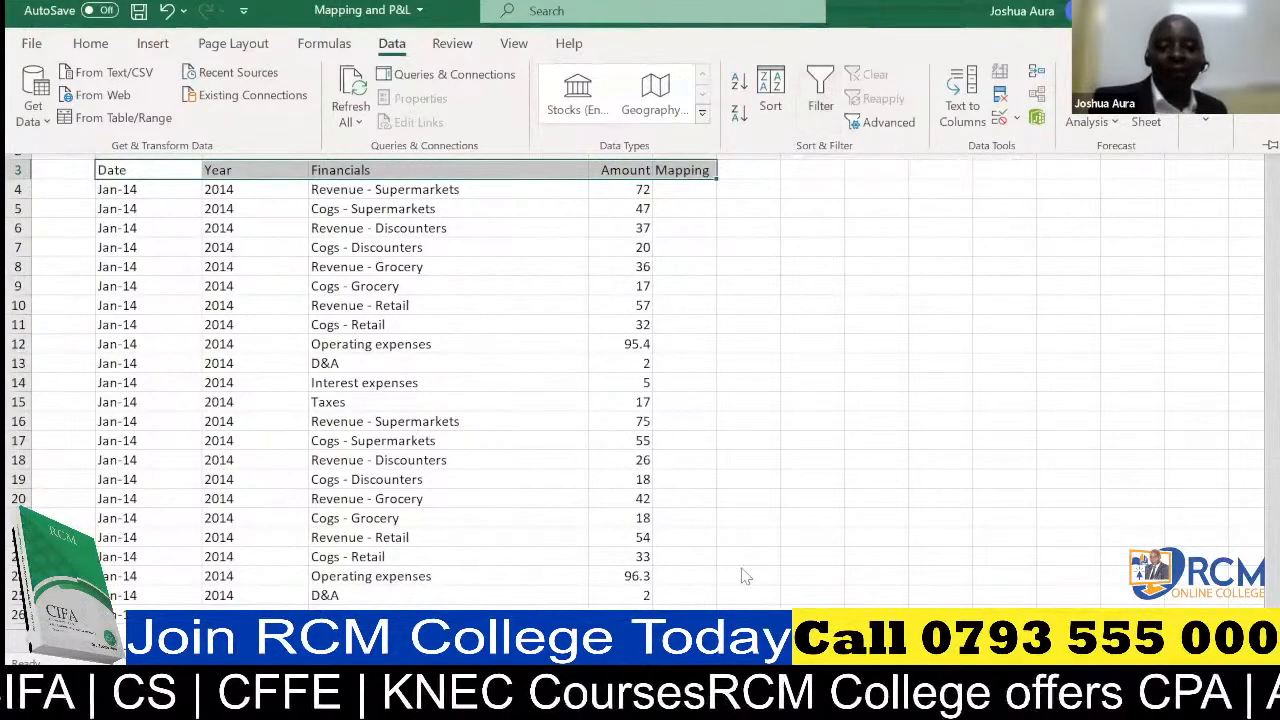
pyautogui.press('Escape')
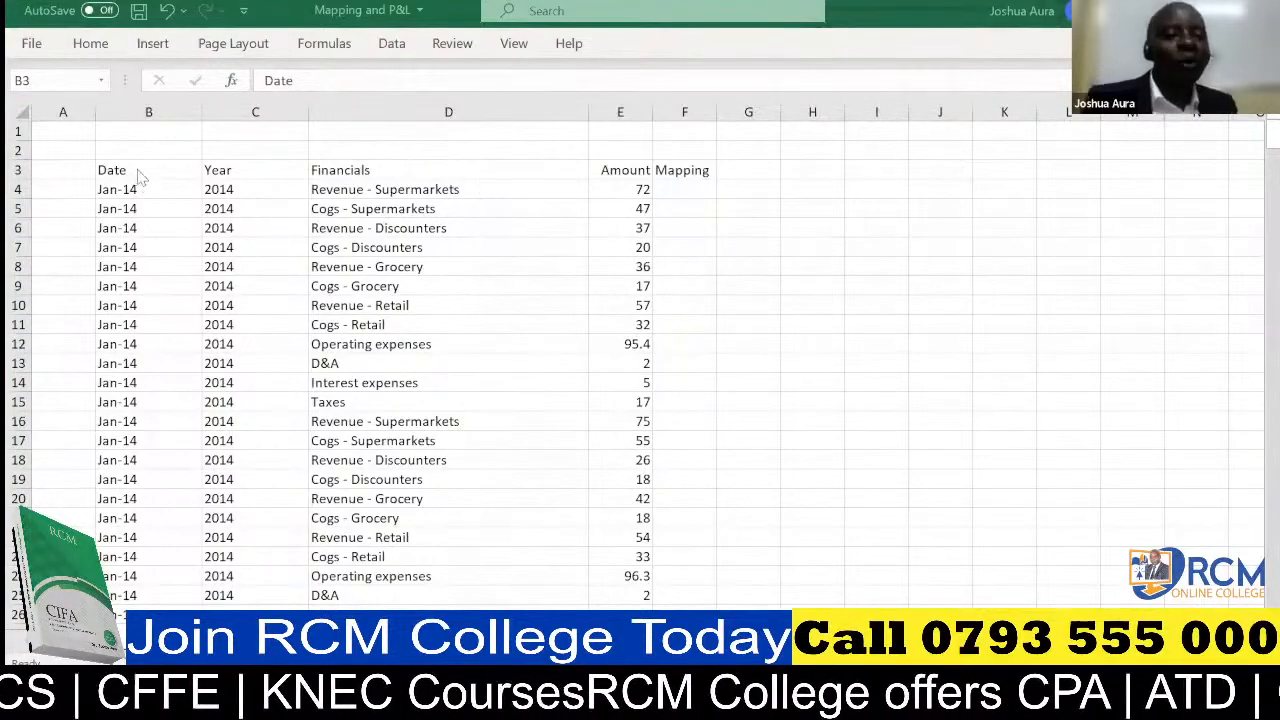
pyautogui.hotkey('ctrl', 'shift', 'Right')
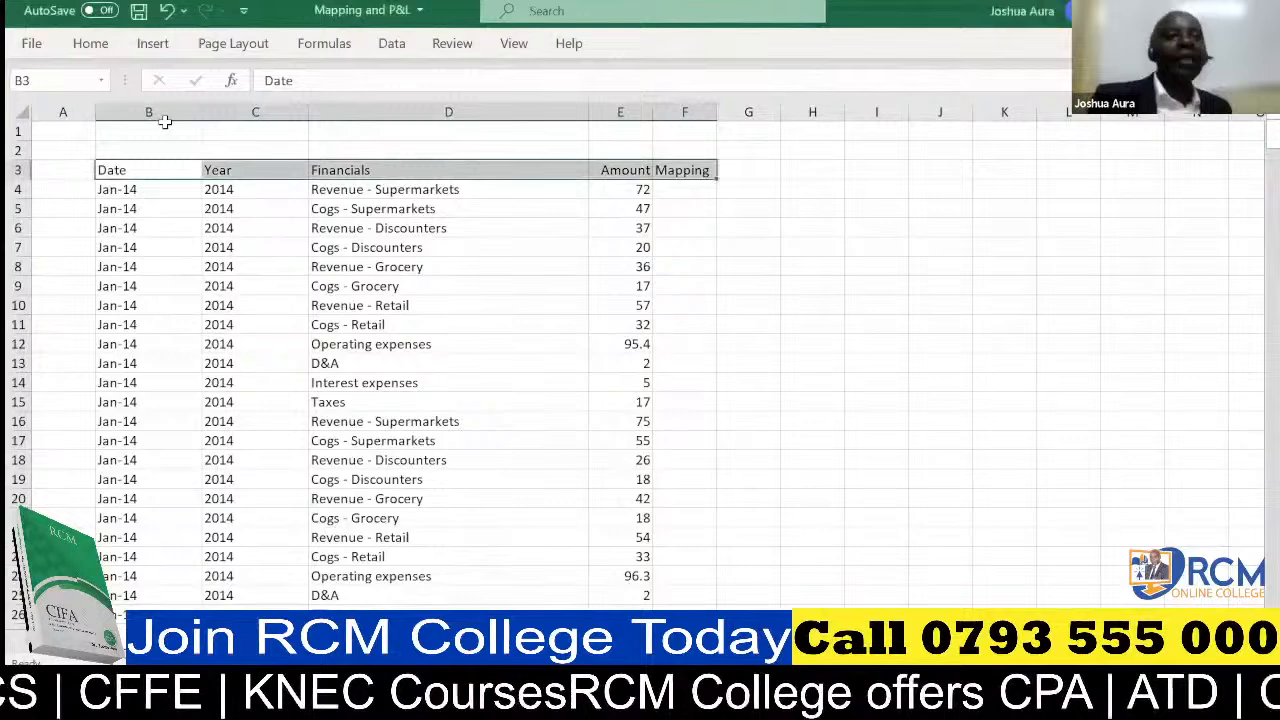
pyautogui.click(392, 45)
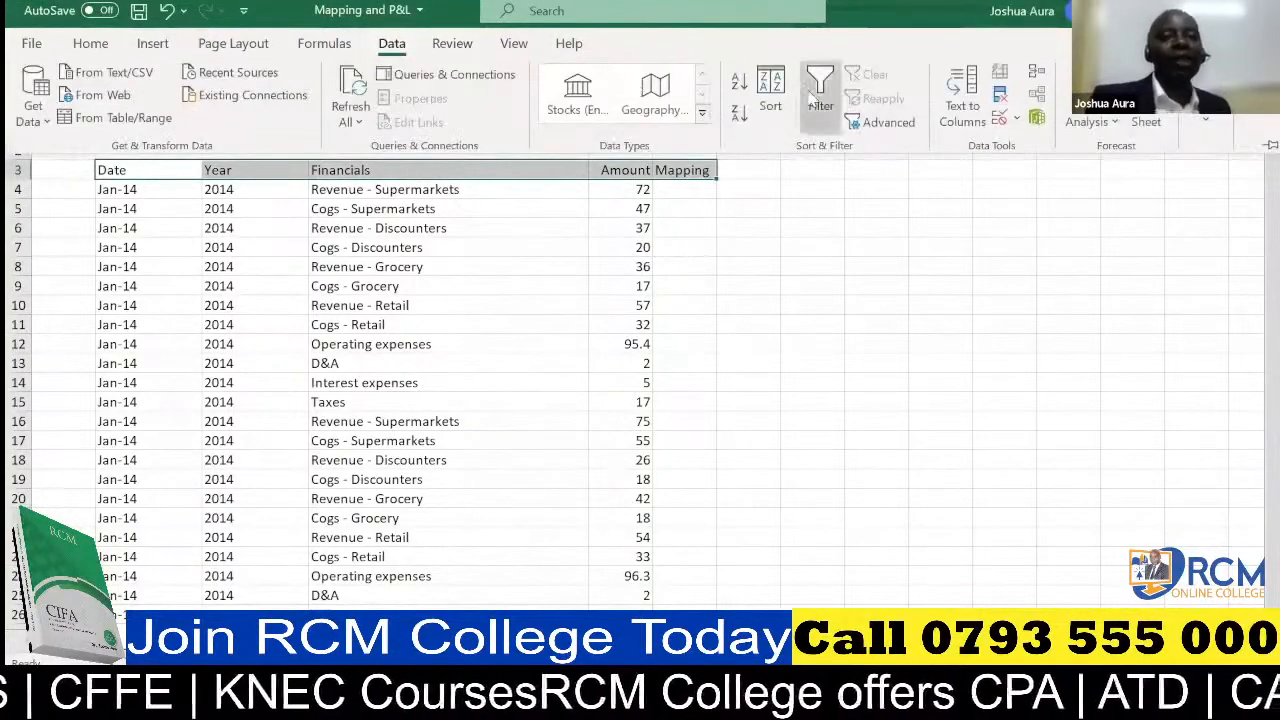
pyautogui.click(818, 95)
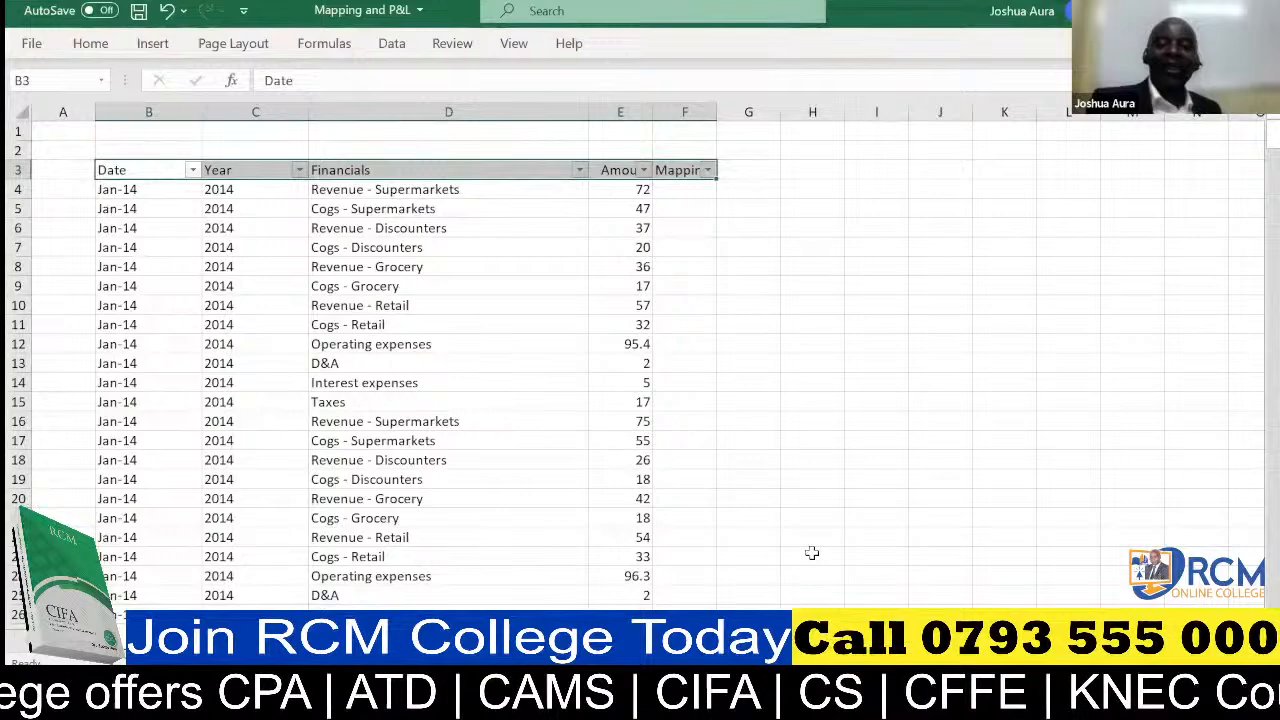
# Filter the Financials column to all entries that match the search text "Revenue"
pyautogui.hotkey('alt', 'Tab')
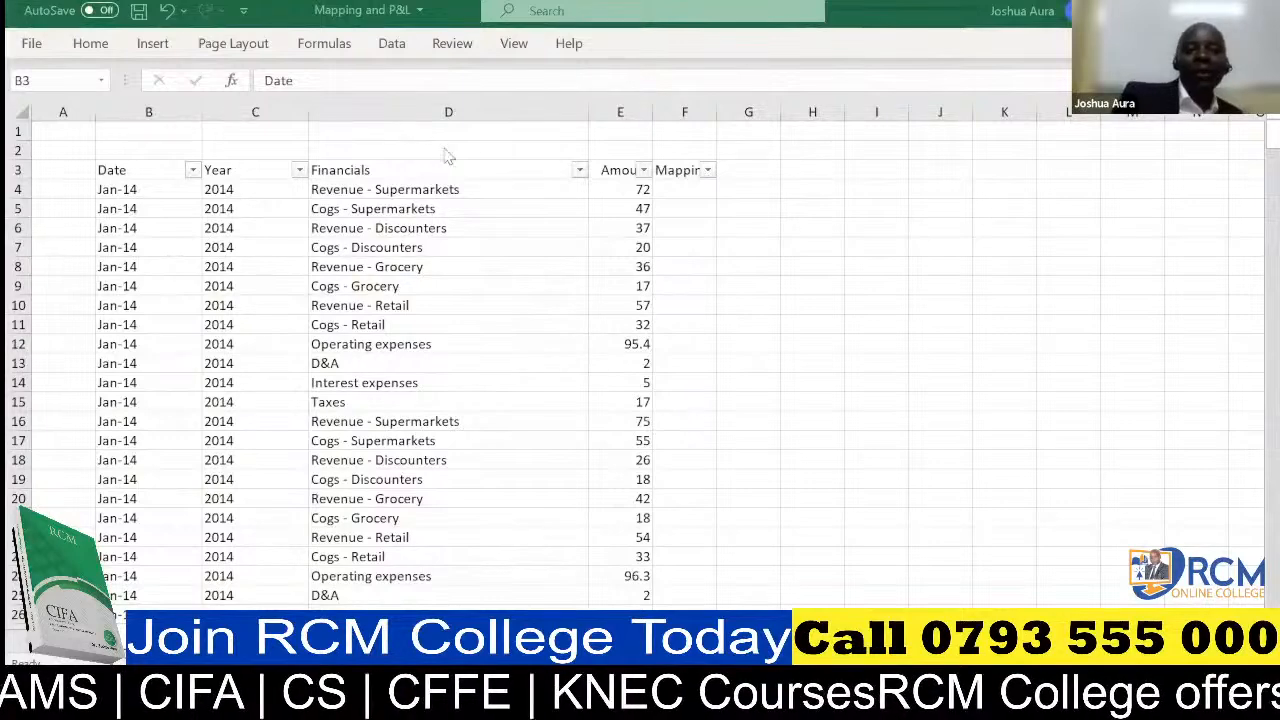
pyautogui.click(580, 172)
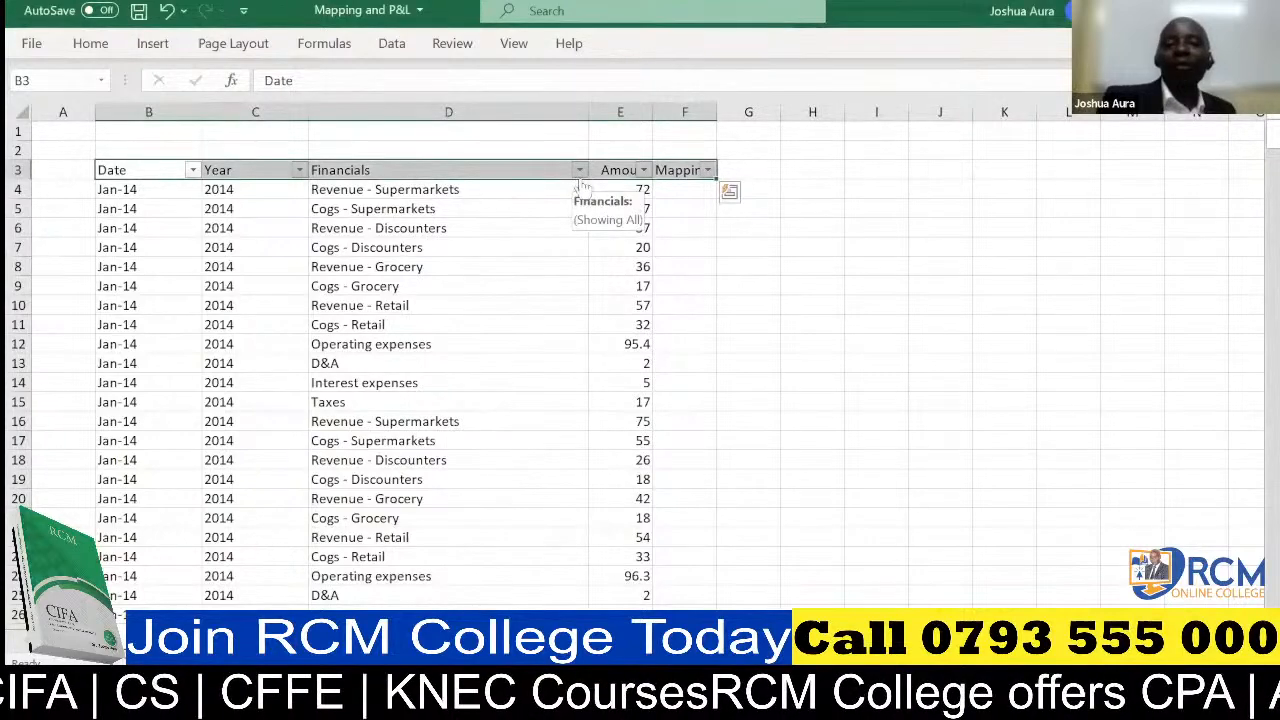
pyautogui.click(580, 170)
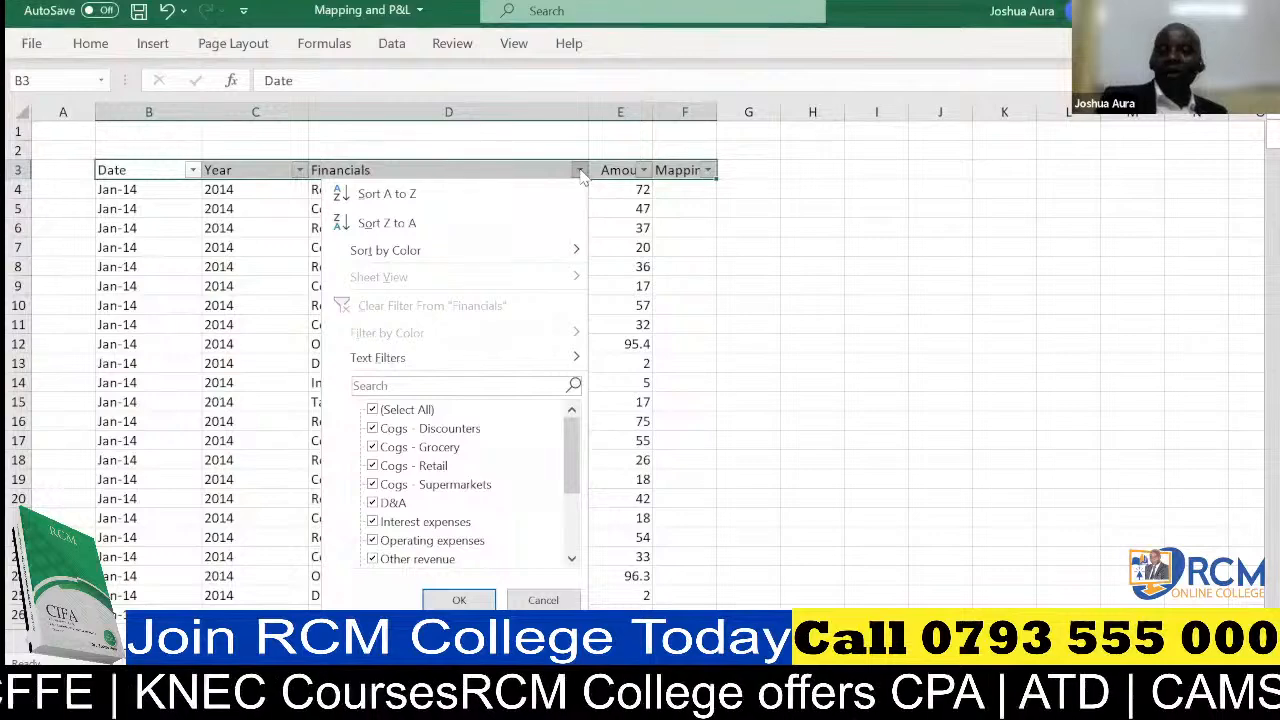
pyautogui.click(748, 596)
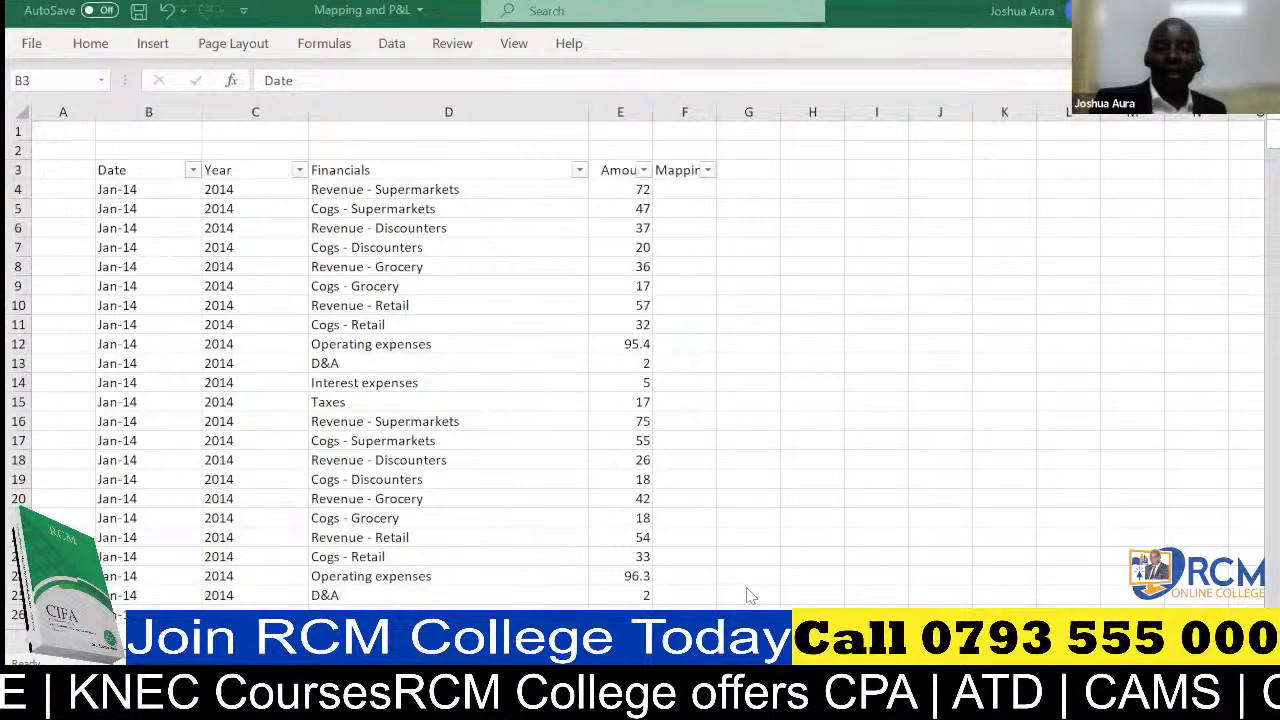
pyautogui.click(579, 172)
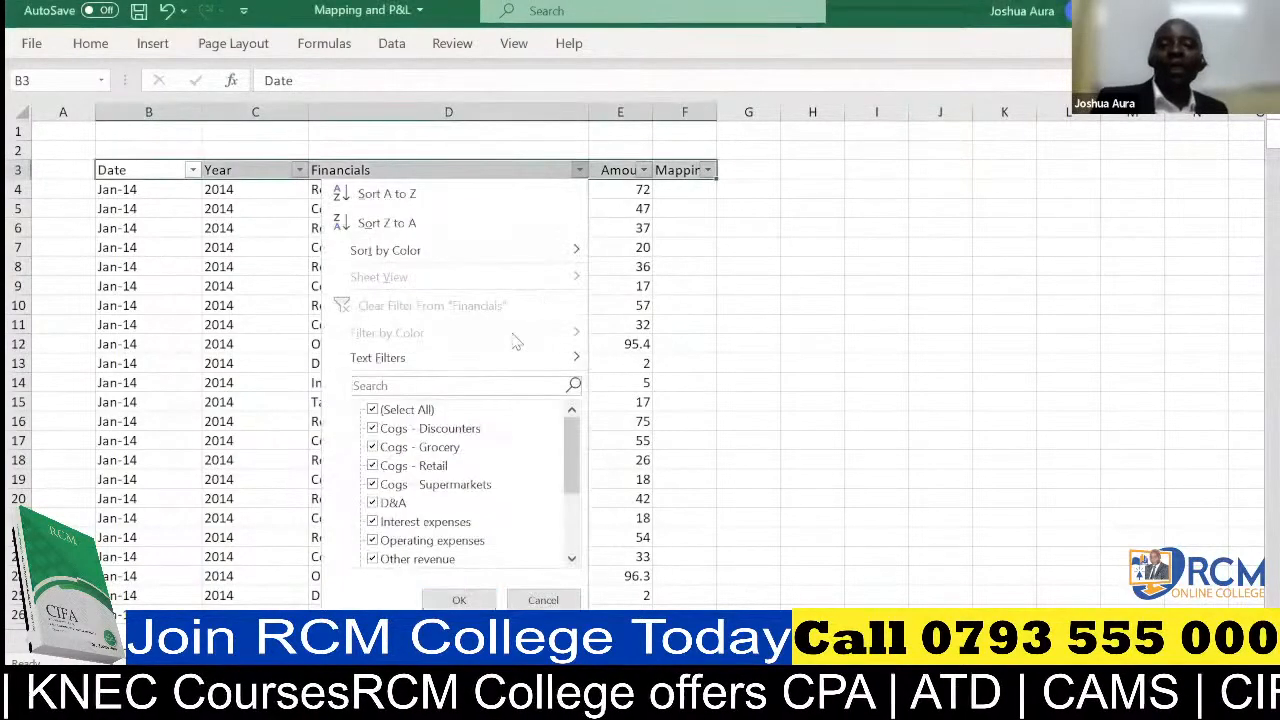
pyautogui.click(496, 387)
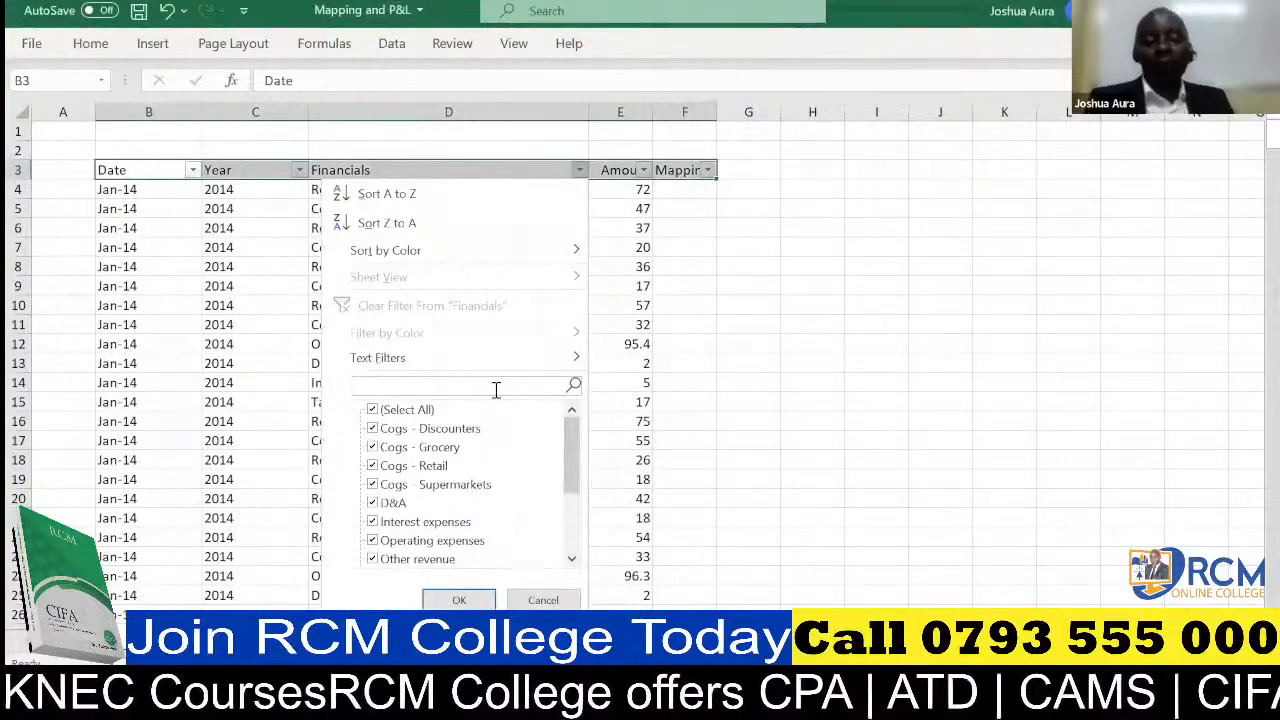
pyautogui.write('Reve')
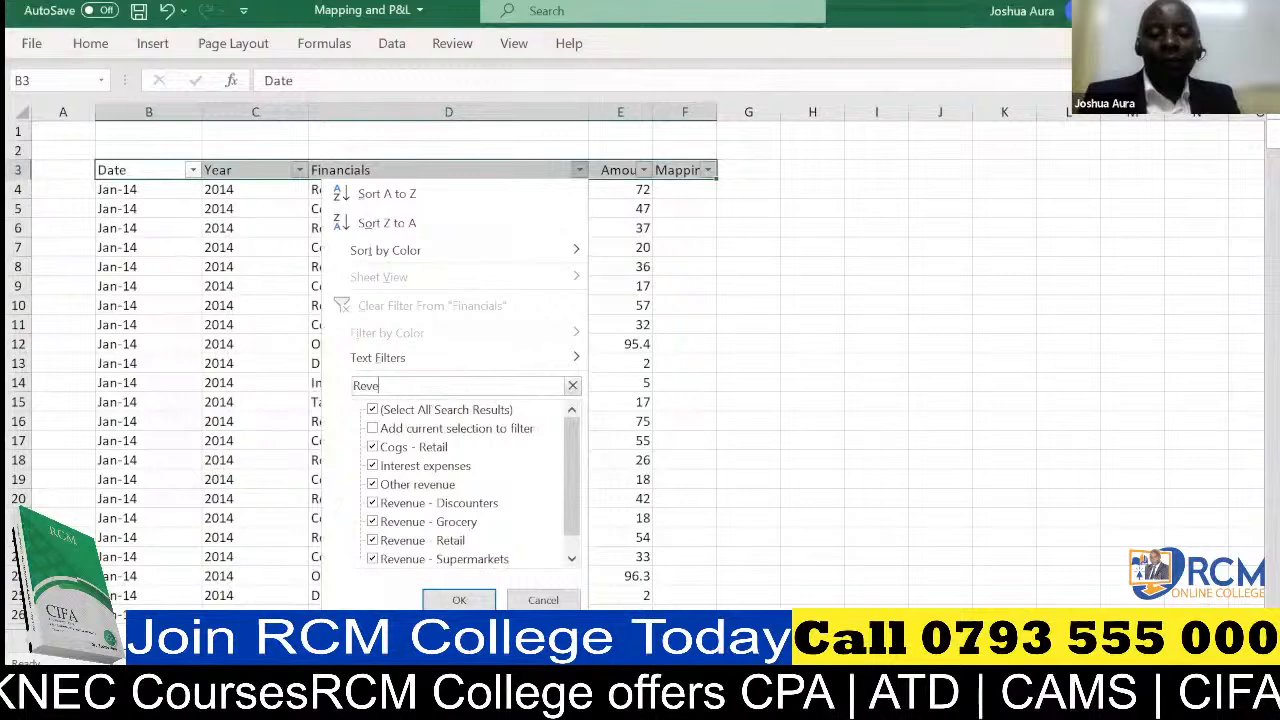
pyautogui.write('nue')
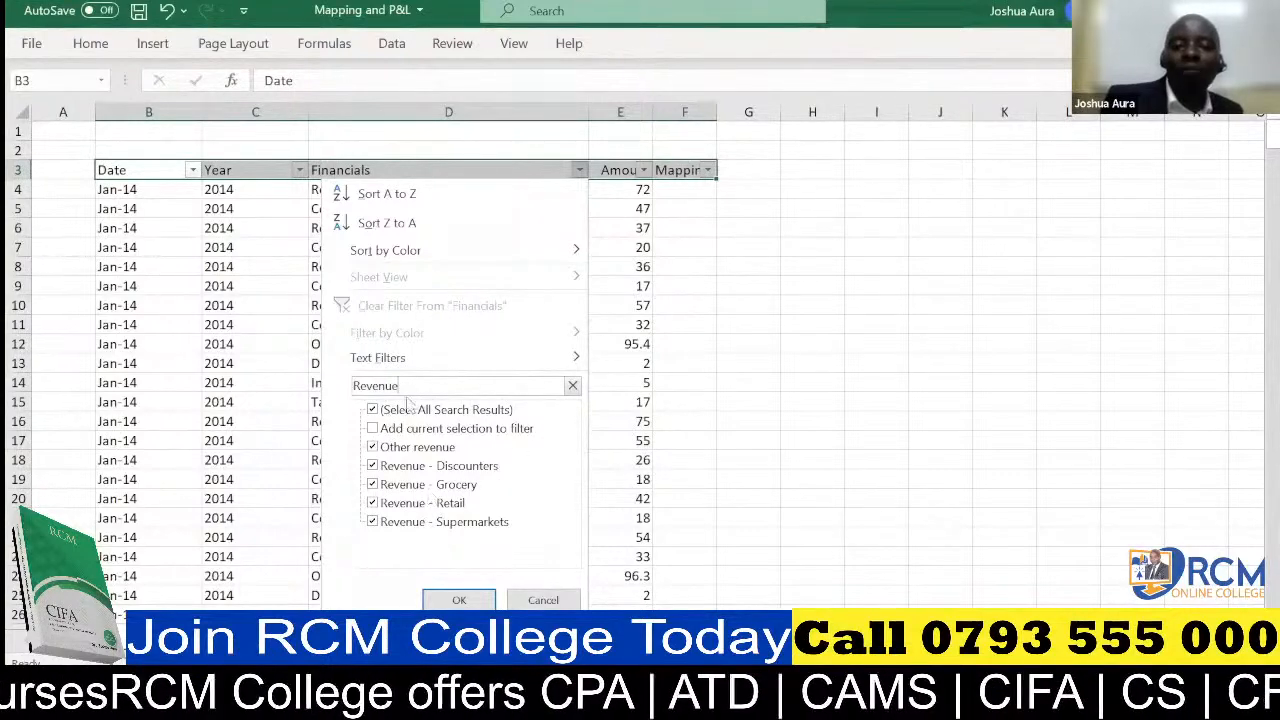
pyautogui.click(459, 600)
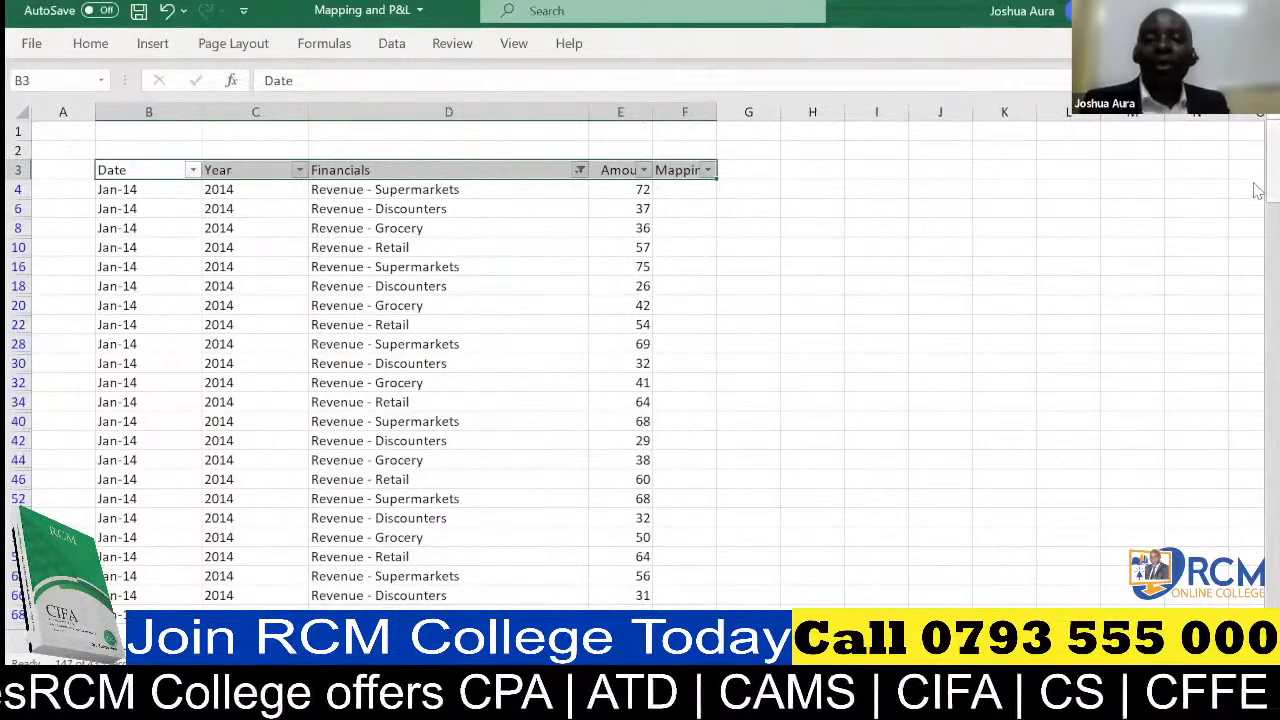
pyautogui.moveTo(1257, 191); pyautogui.dragTo(1257, 143)
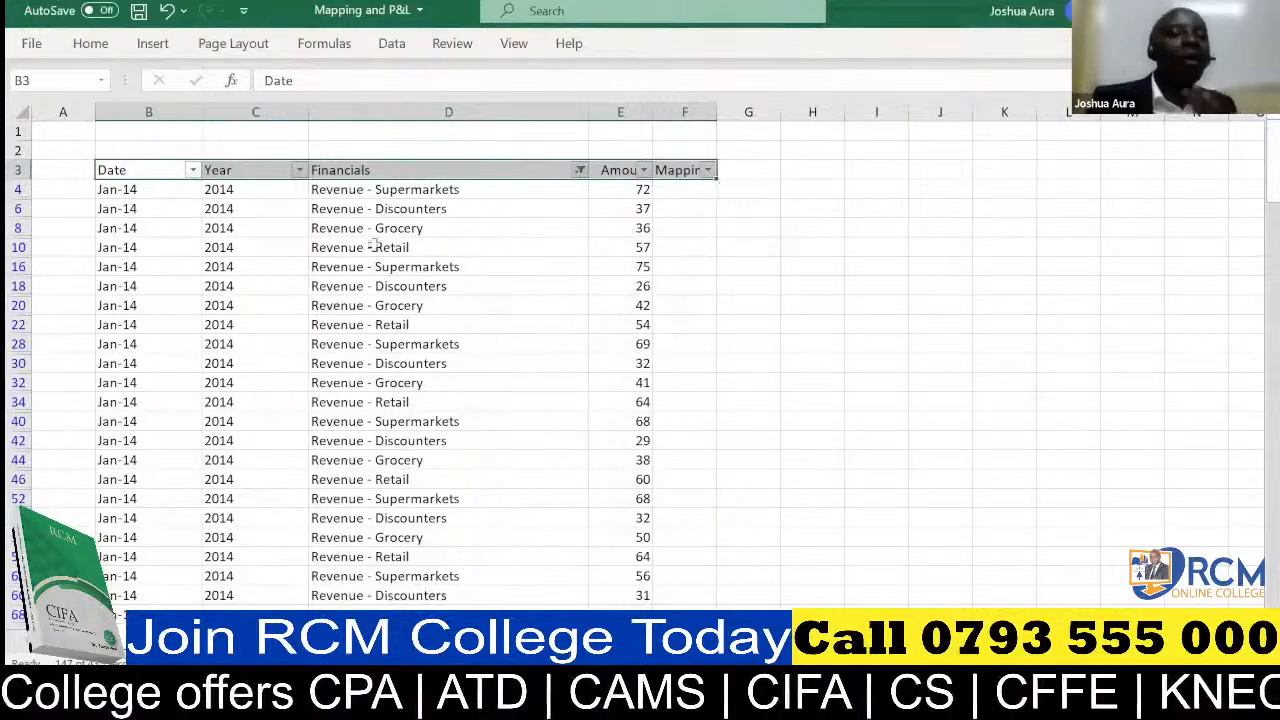
# Enter "Revenue" in cell F4 as the mapping of the first filtered row
pyautogui.click(675, 189)
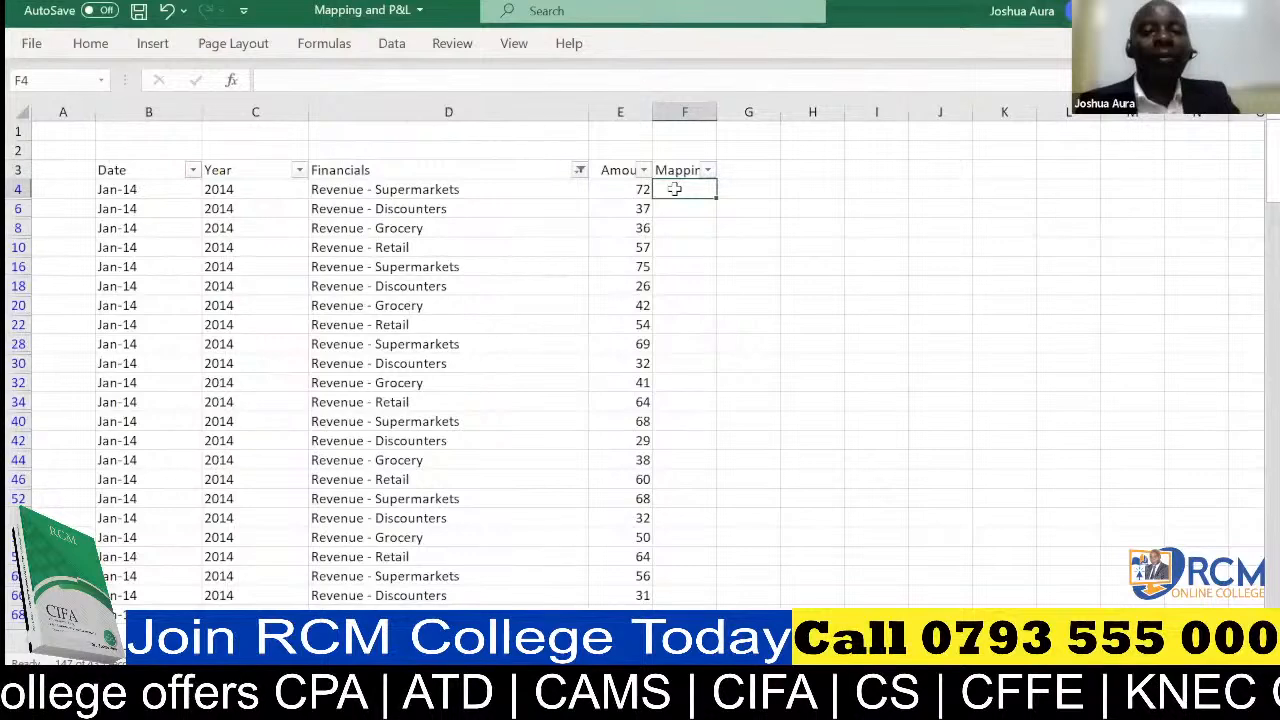
pyautogui.write('Revenue')
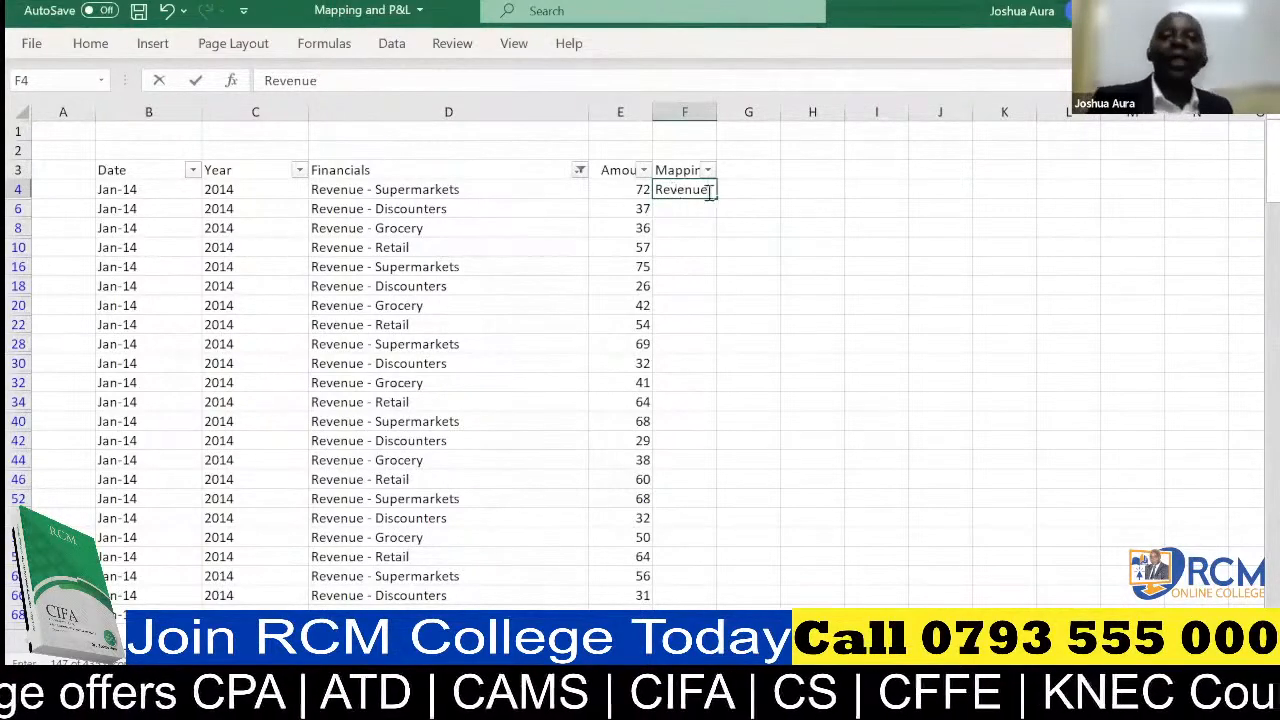
pyautogui.click(741, 184)
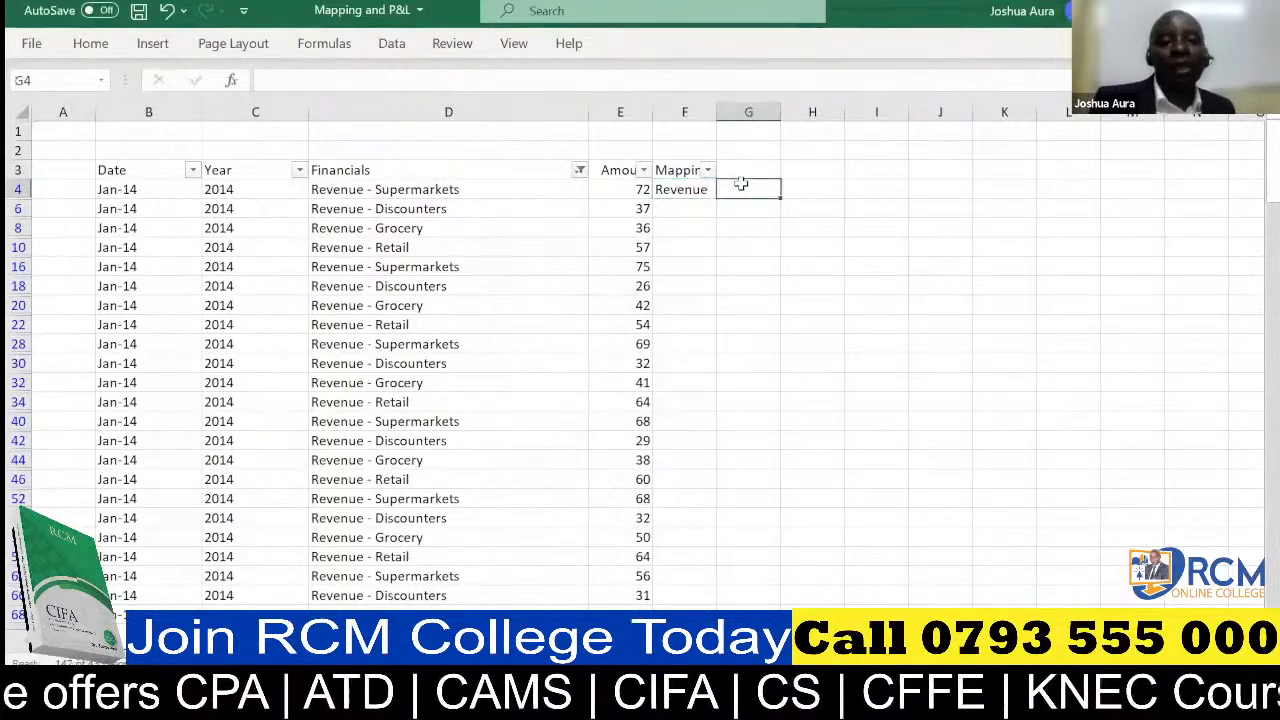
# Copy the Revenue label from F4 to the rest of the filtered rows in the Mapping column, down to the last data row
pyautogui.click(685, 189)
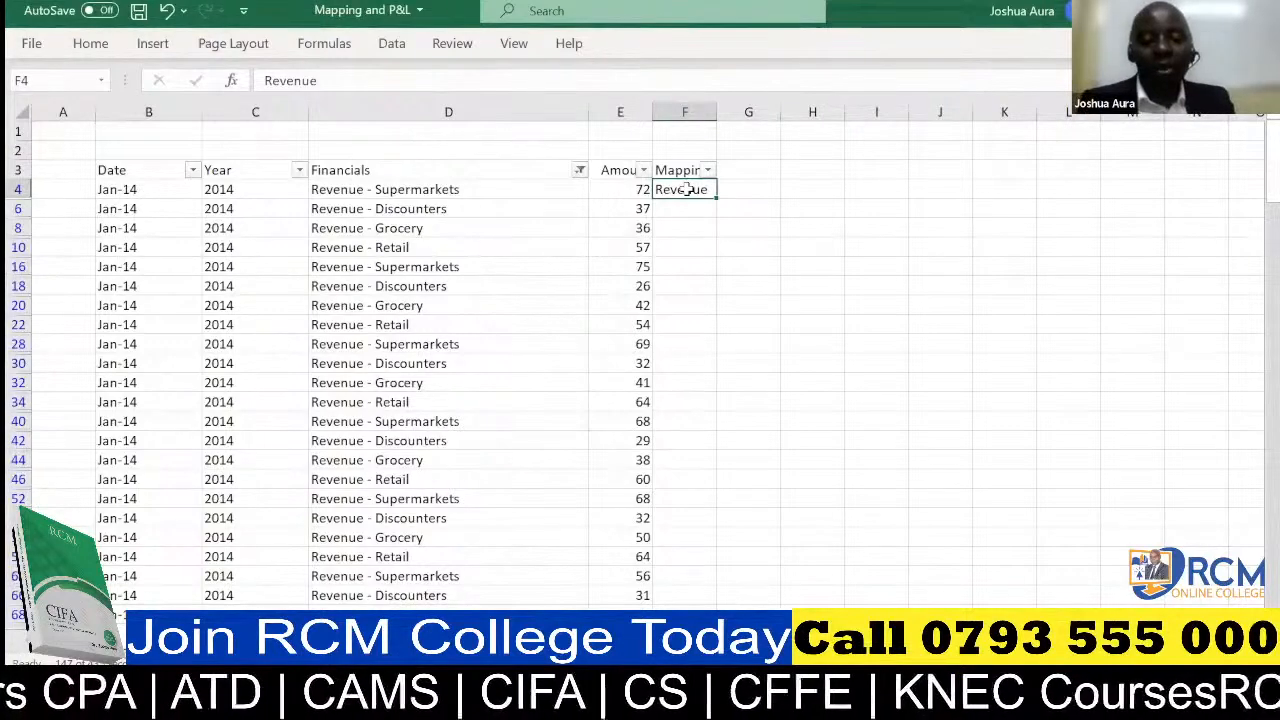
pyautogui.hotkey('ctrl', 'c')
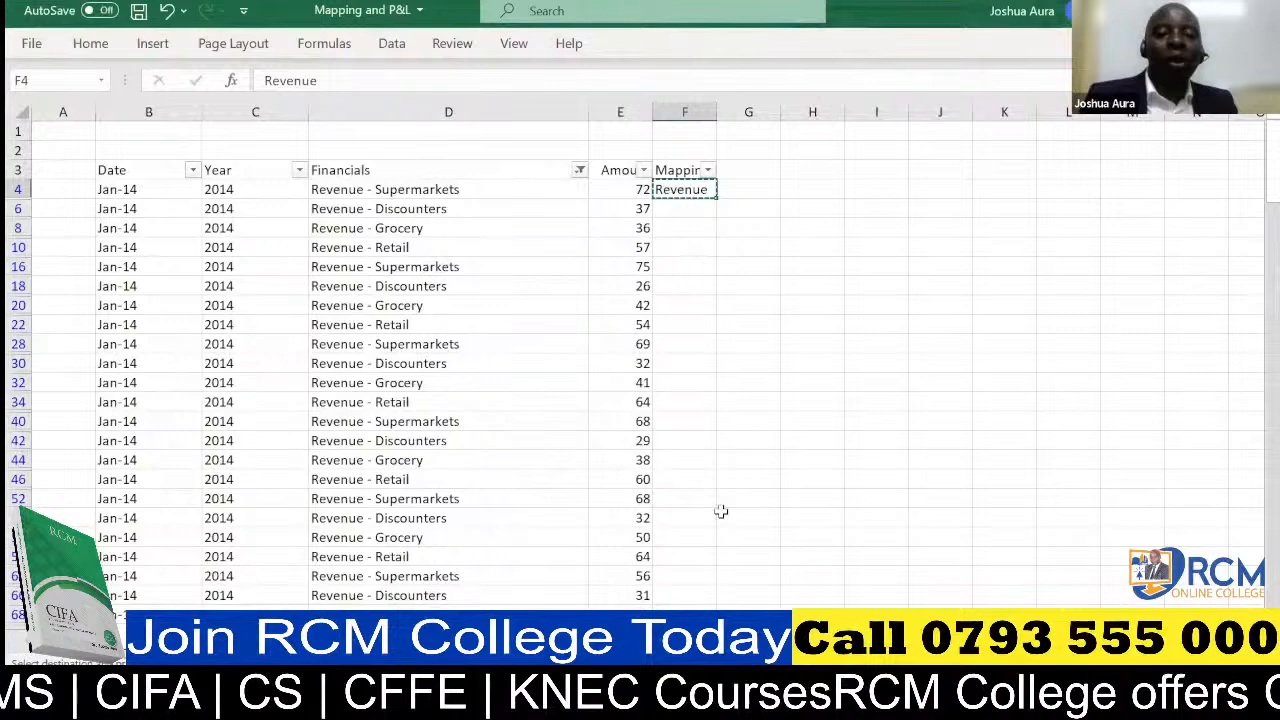
pyautogui.hotkey('ctrl', 'shift', 'End')
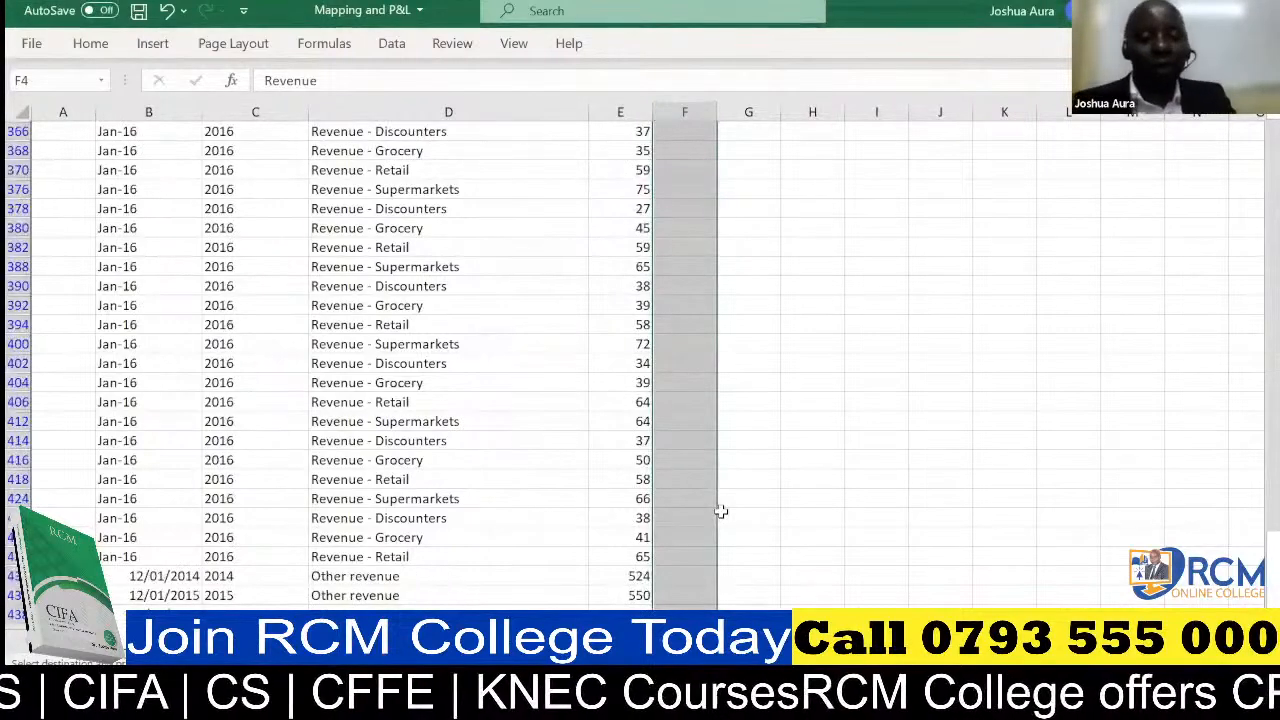
pyautogui.hotkey('ctrl', 'v')
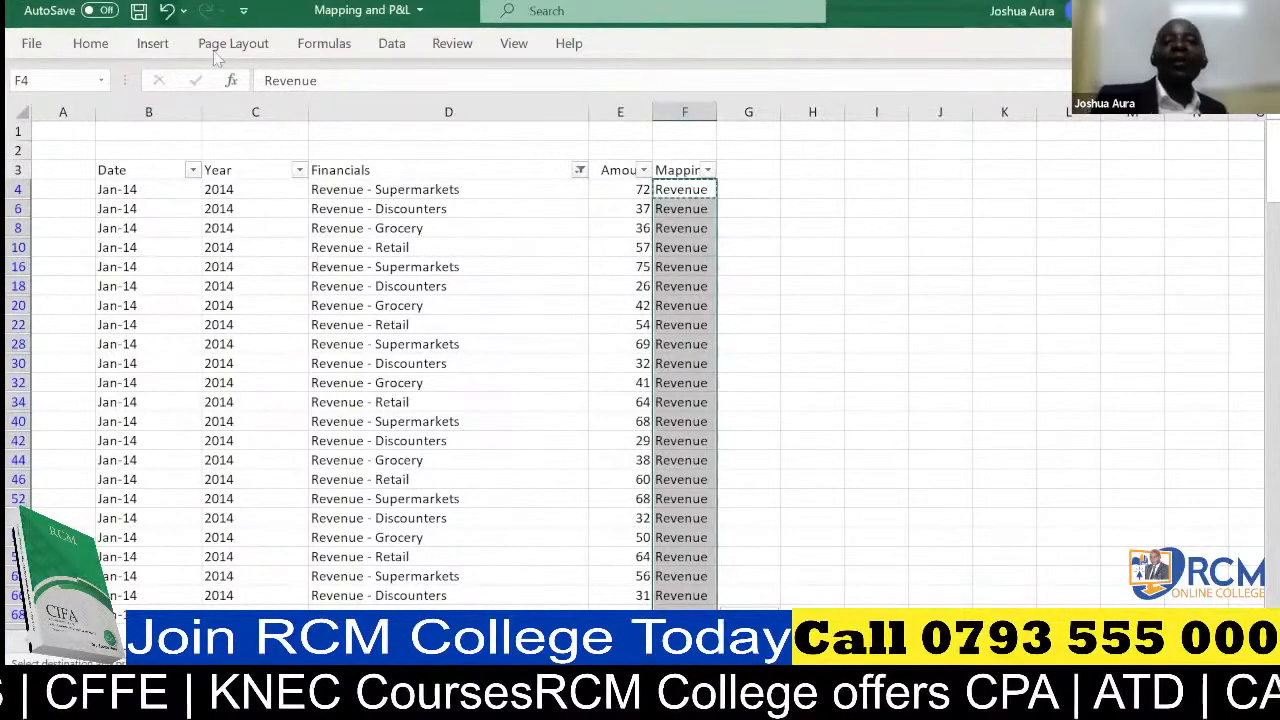
pyautogui.click(671, 575)
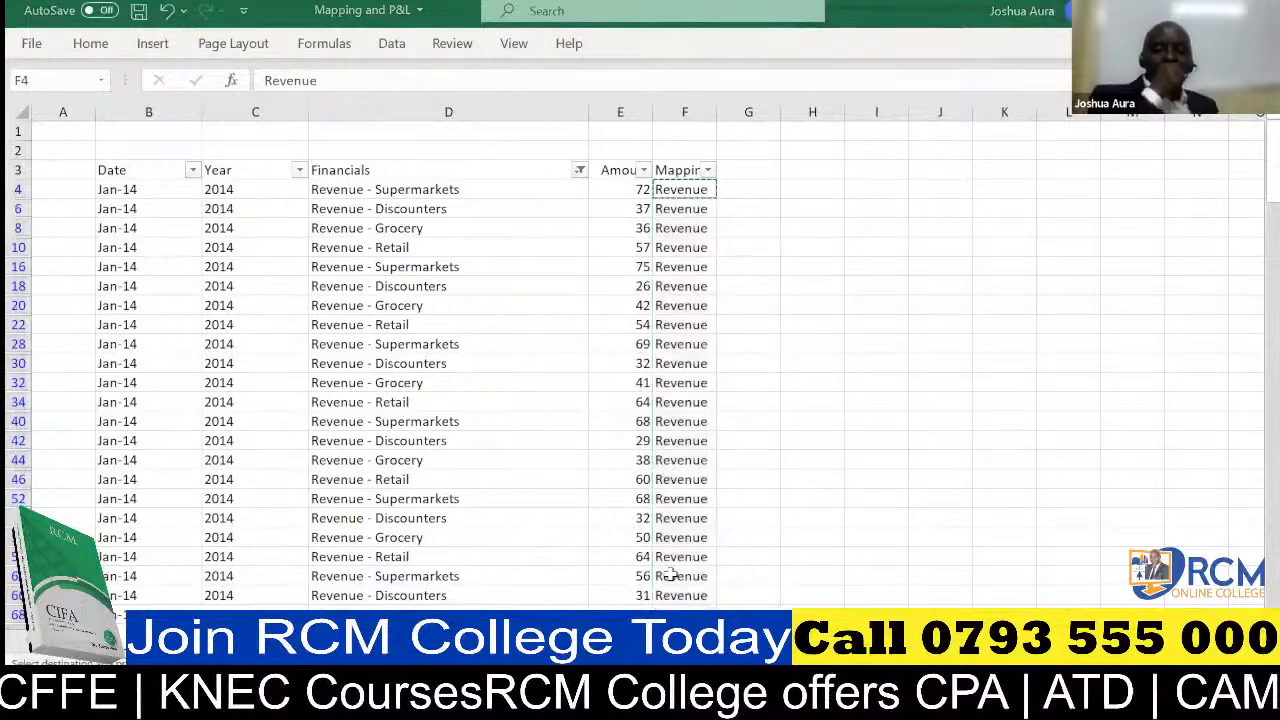
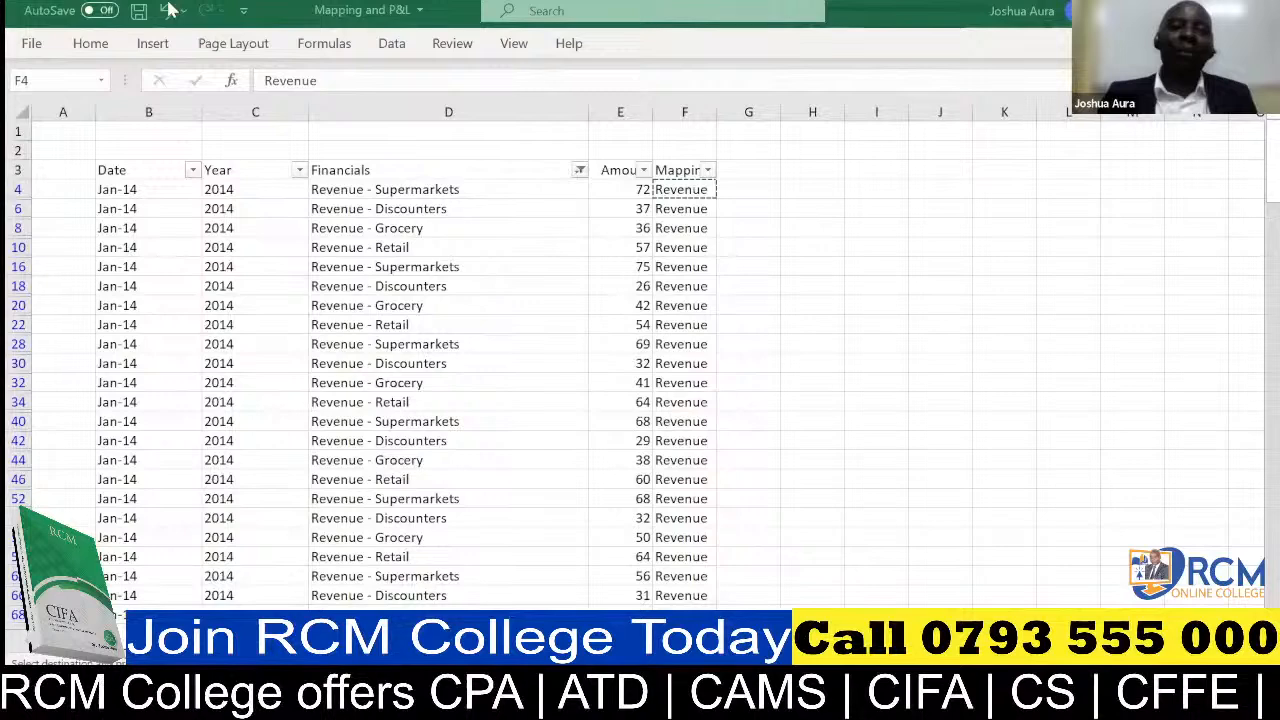
# Undo the copying of the Revenue label down the Mapping column and its entry in F4
pyautogui.click(168, 10)
pyautogui.click(168, 10)
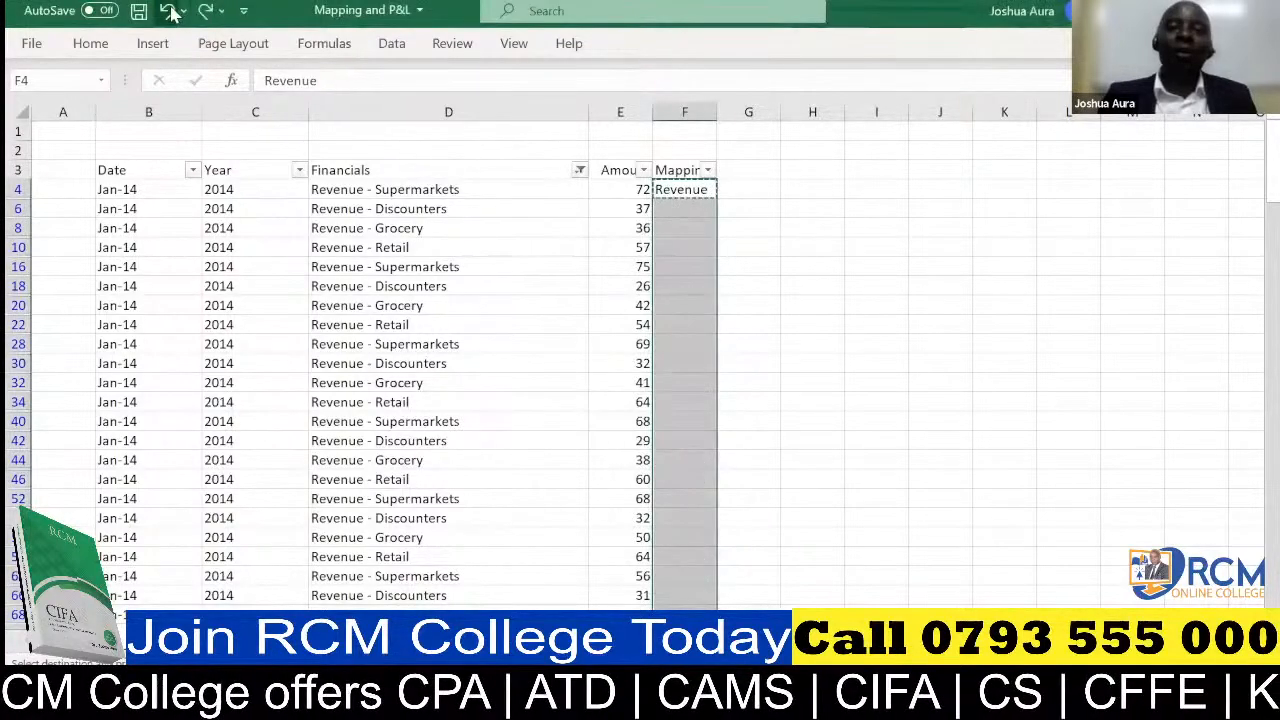
pyautogui.click(168, 10)
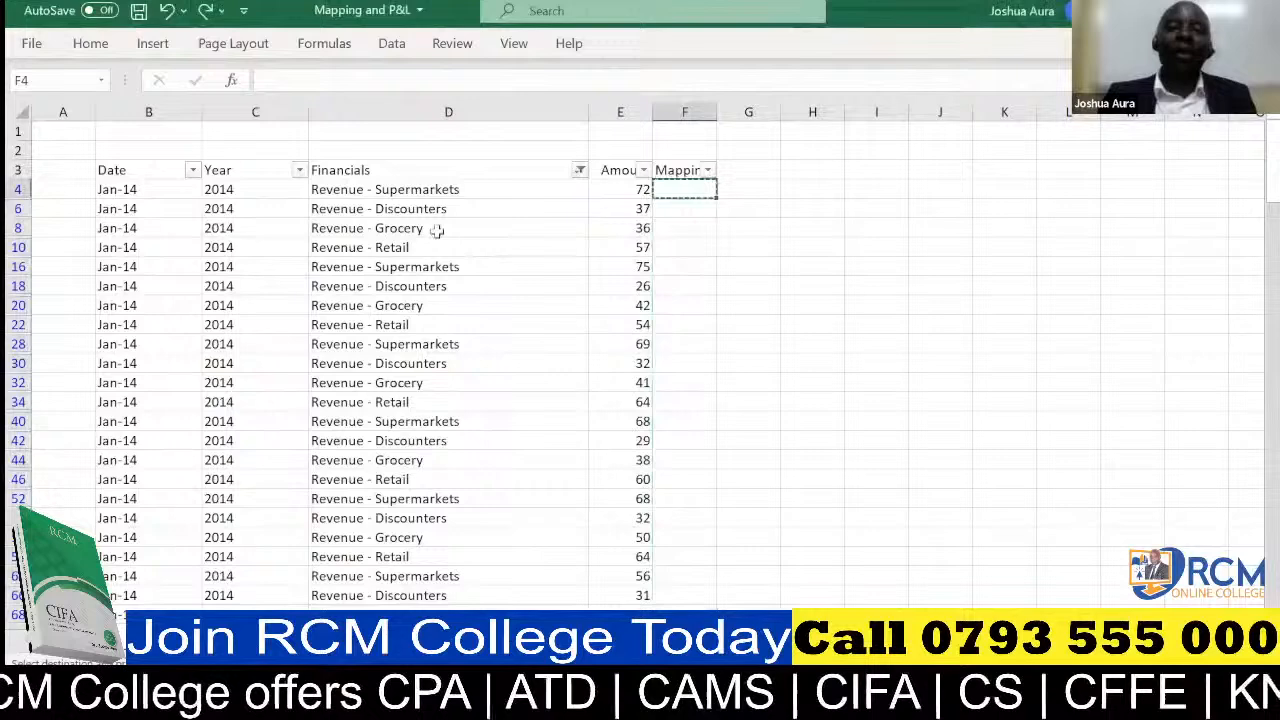
# Remove the Revenue filter from the Financials column by selecting all entries again
pyautogui.click(580, 172)
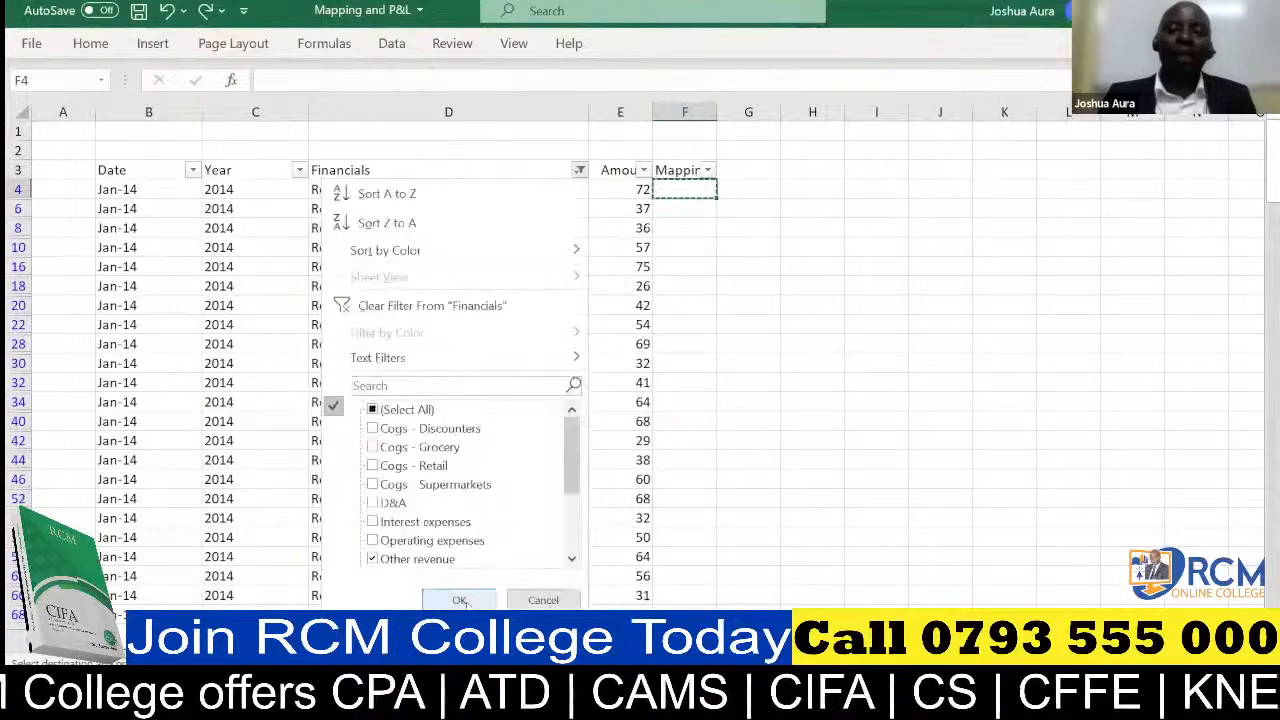
pyautogui.click(460, 600)
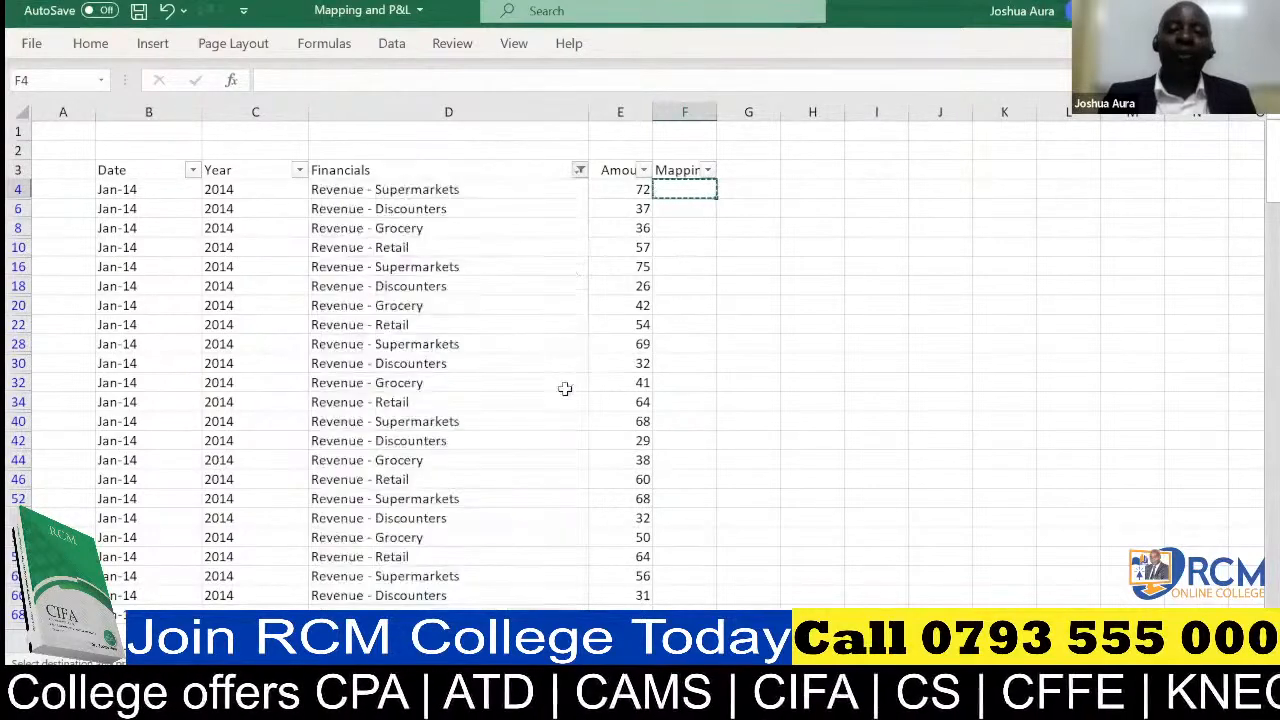
pyautogui.click(580, 171)
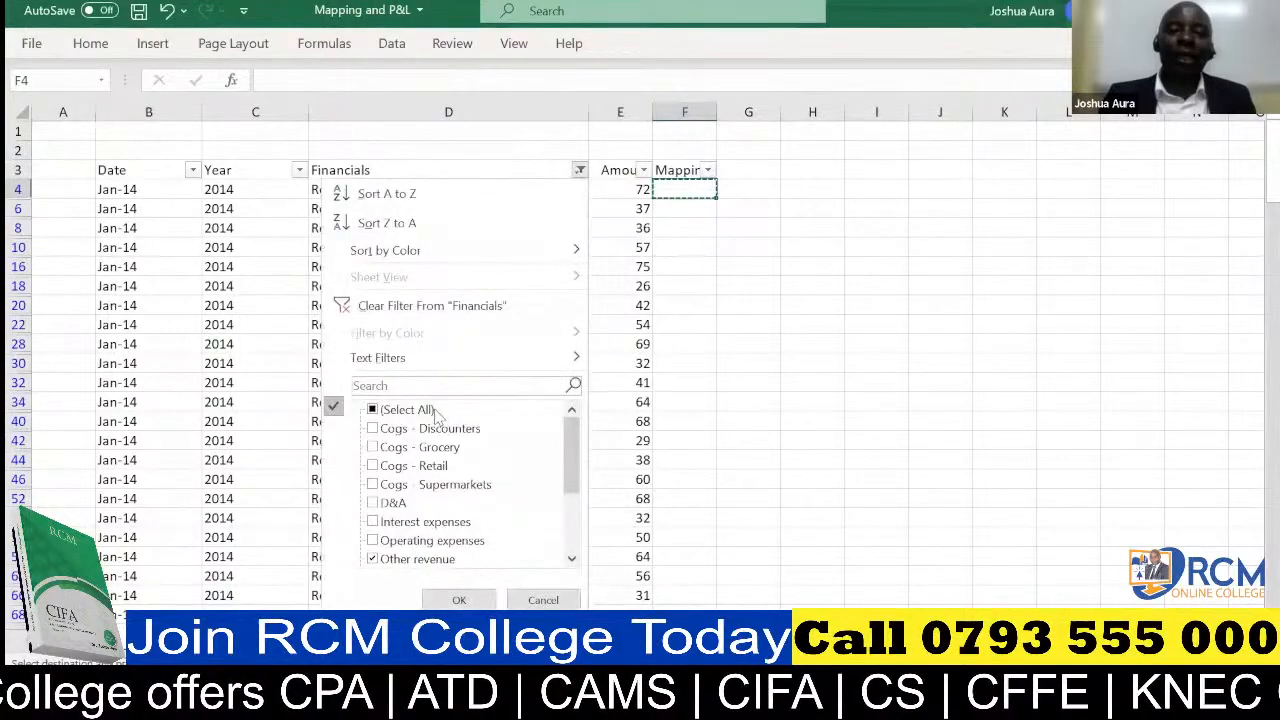
pyautogui.click(434, 412)
pyautogui.click(463, 598)
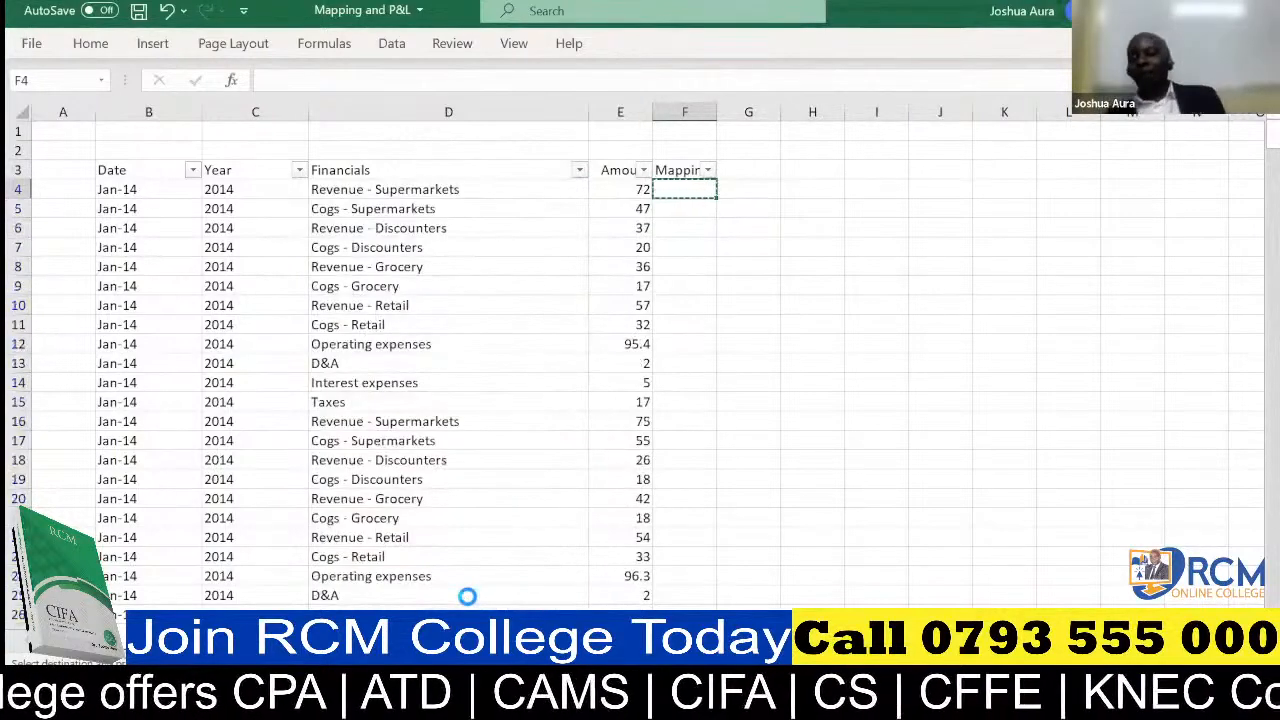
pyautogui.click(797, 444)
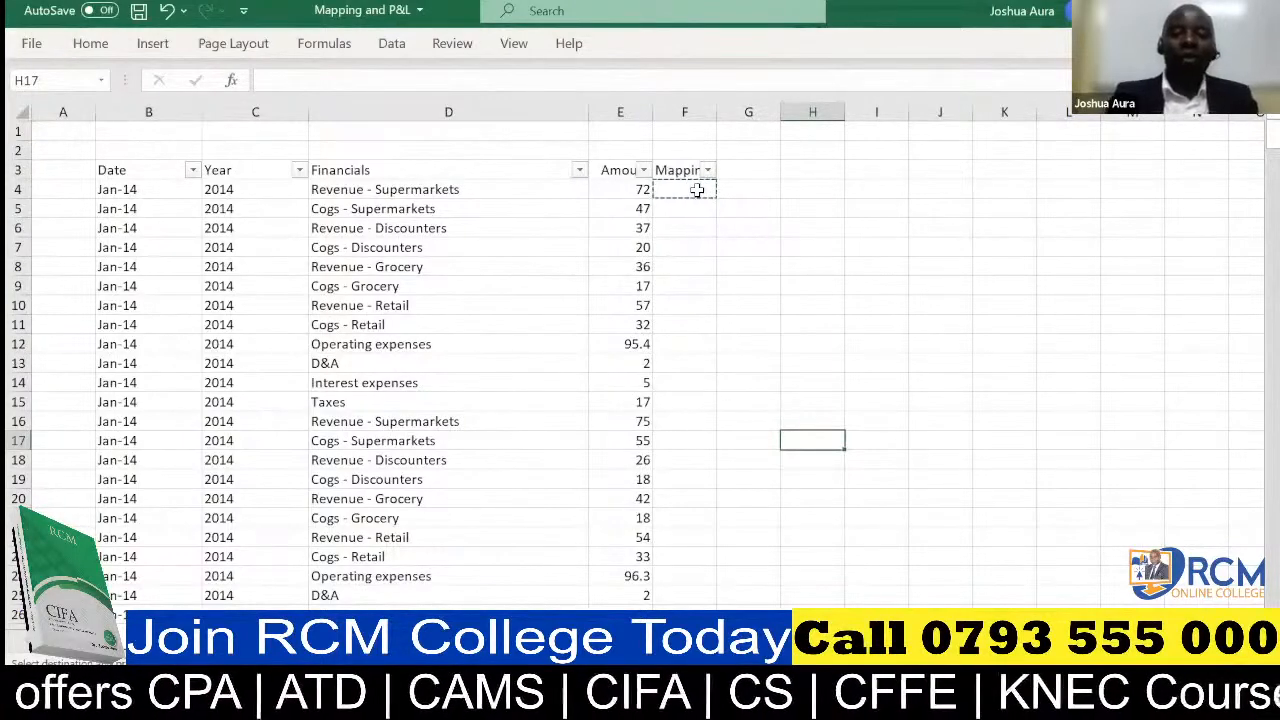
pyautogui.hotkey('ctrl', 'c')
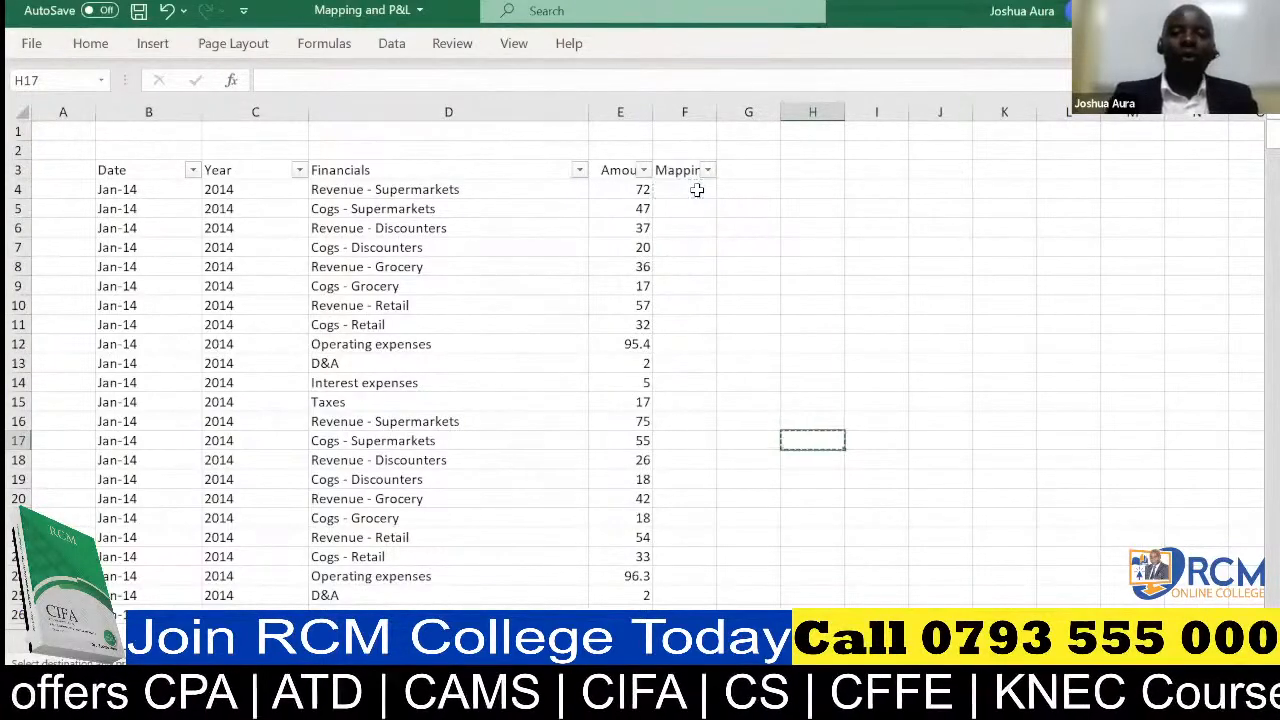
# Filter the Financials column to all entries that match the search text "Revenue"
pyautogui.click(579, 171)
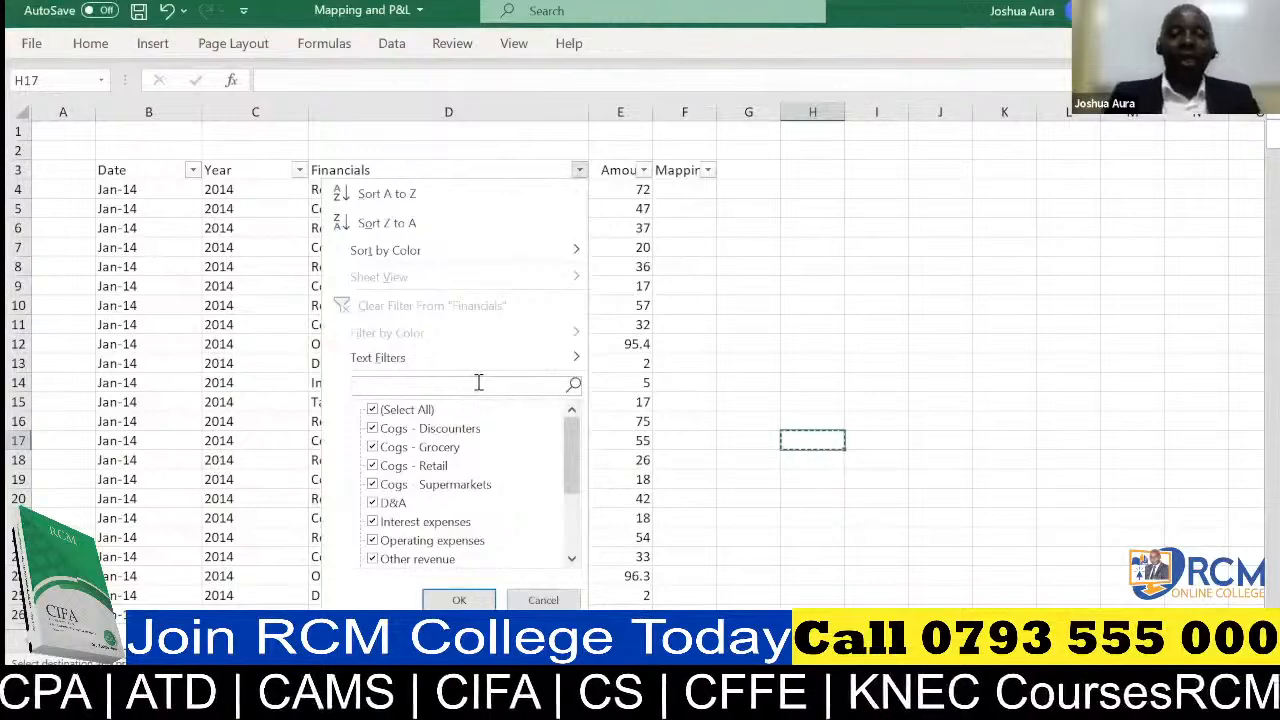
pyautogui.write('Revenue')
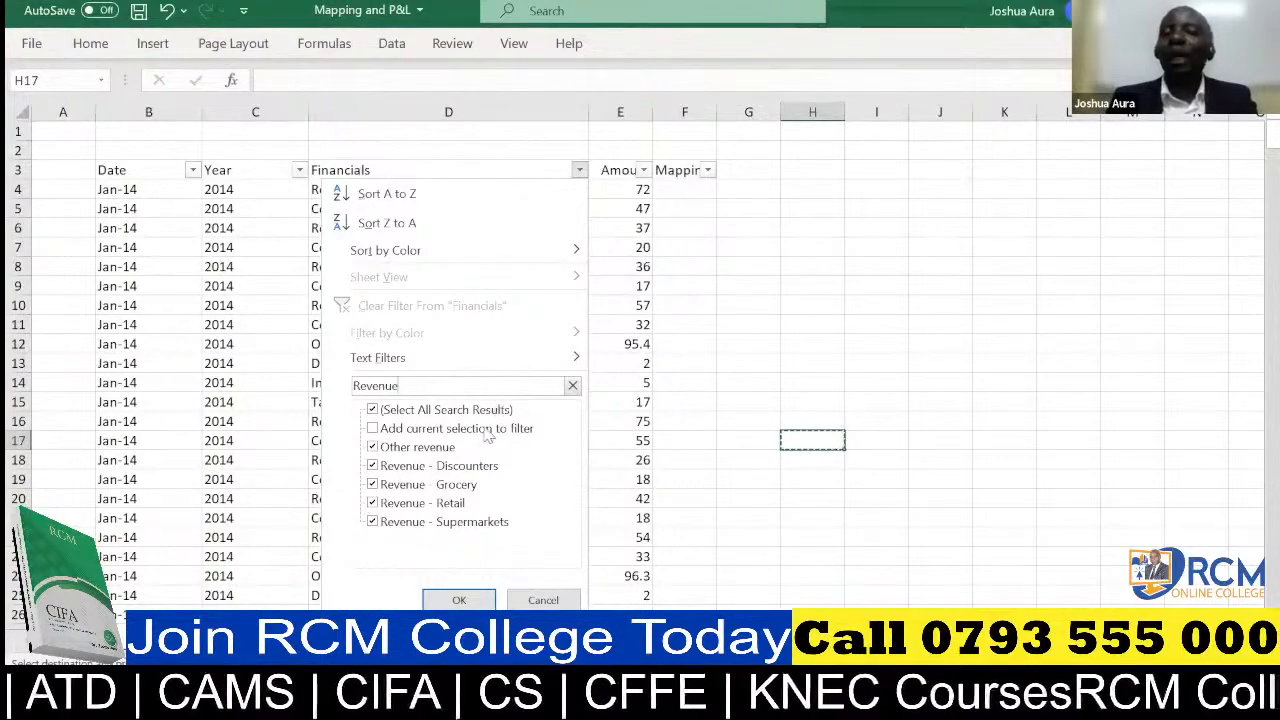
pyautogui.click(459, 600)
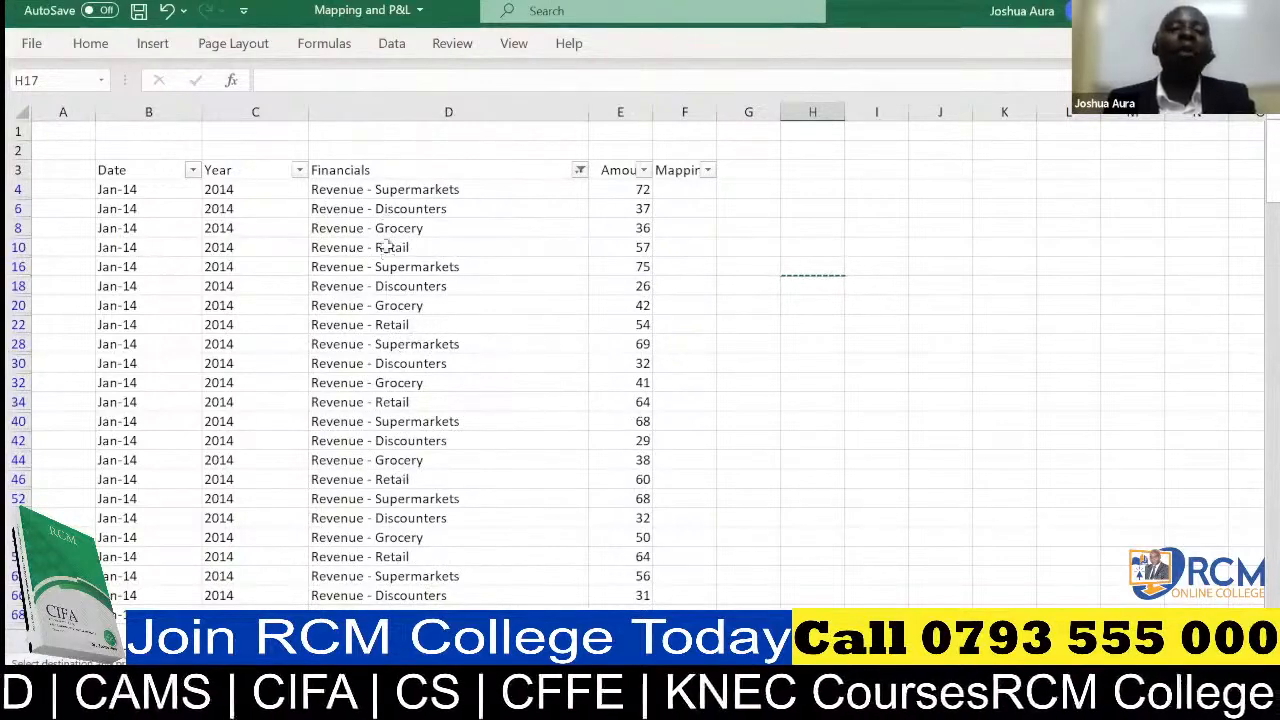
# Enter "Revenue" in cell F4 as the mapping of the first filtered row
pyautogui.click(670, 190)
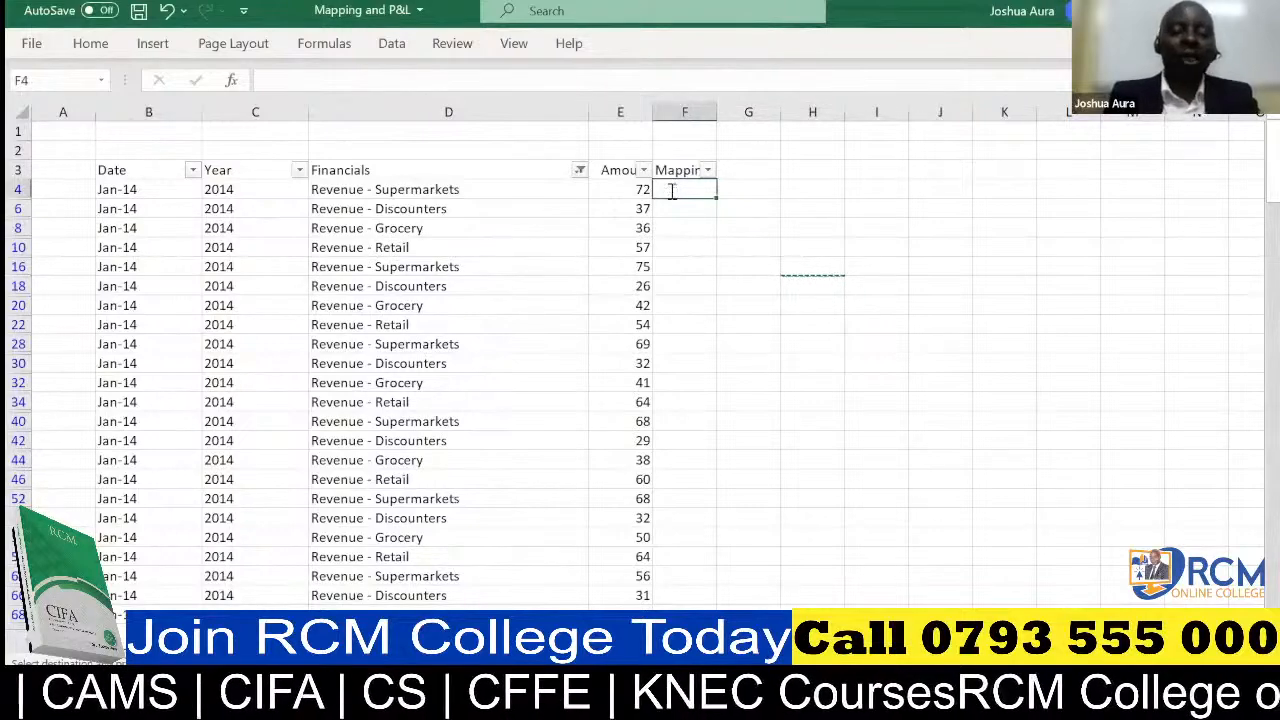
pyautogui.write('Reve')
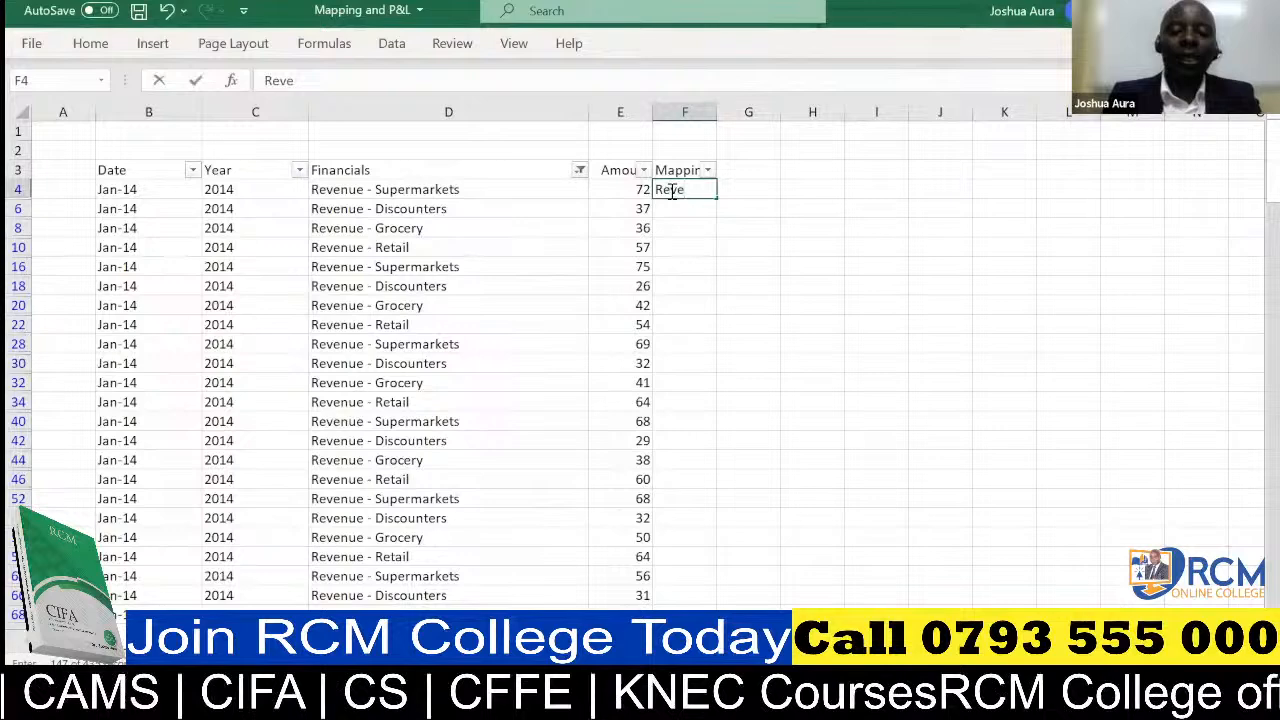
pyautogui.write('nue')
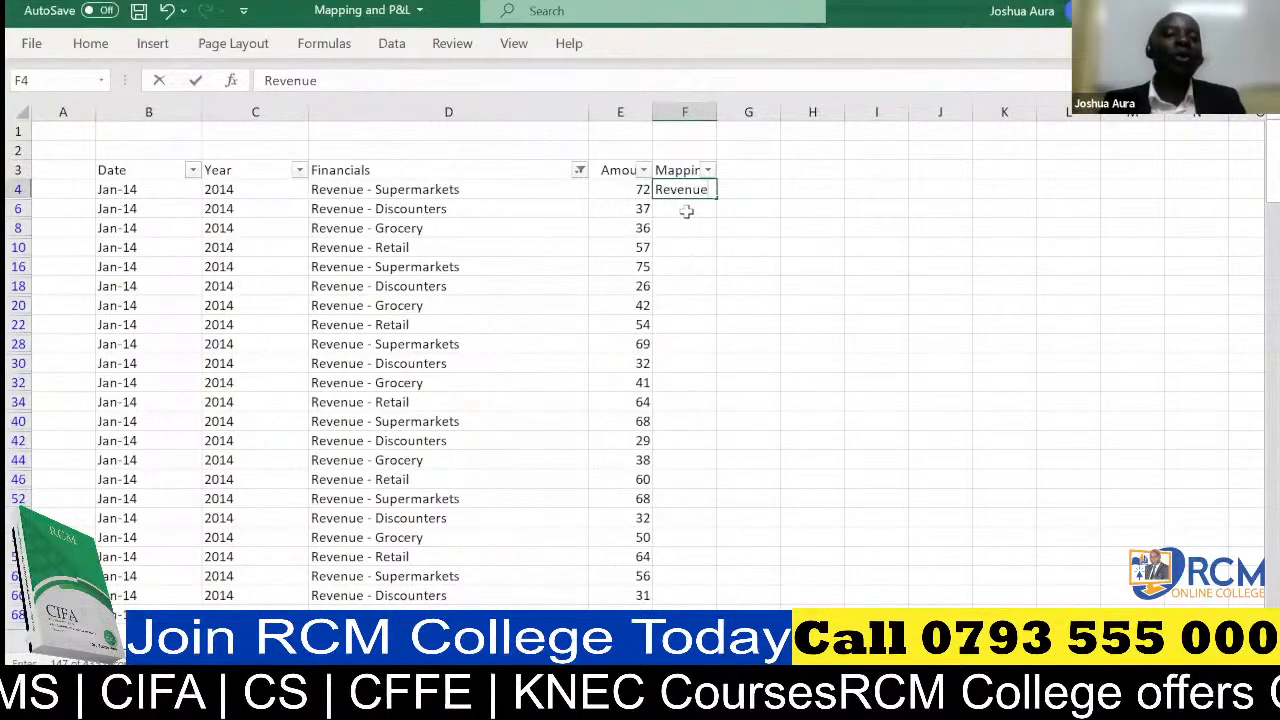
pyautogui.press('Tab')
pyautogui.hotkey('ctrl', 'Up')
# Copy the Revenue label from F4 into all filtered rows of the Mapping column, down to the last data row
pyautogui.click(680, 192)
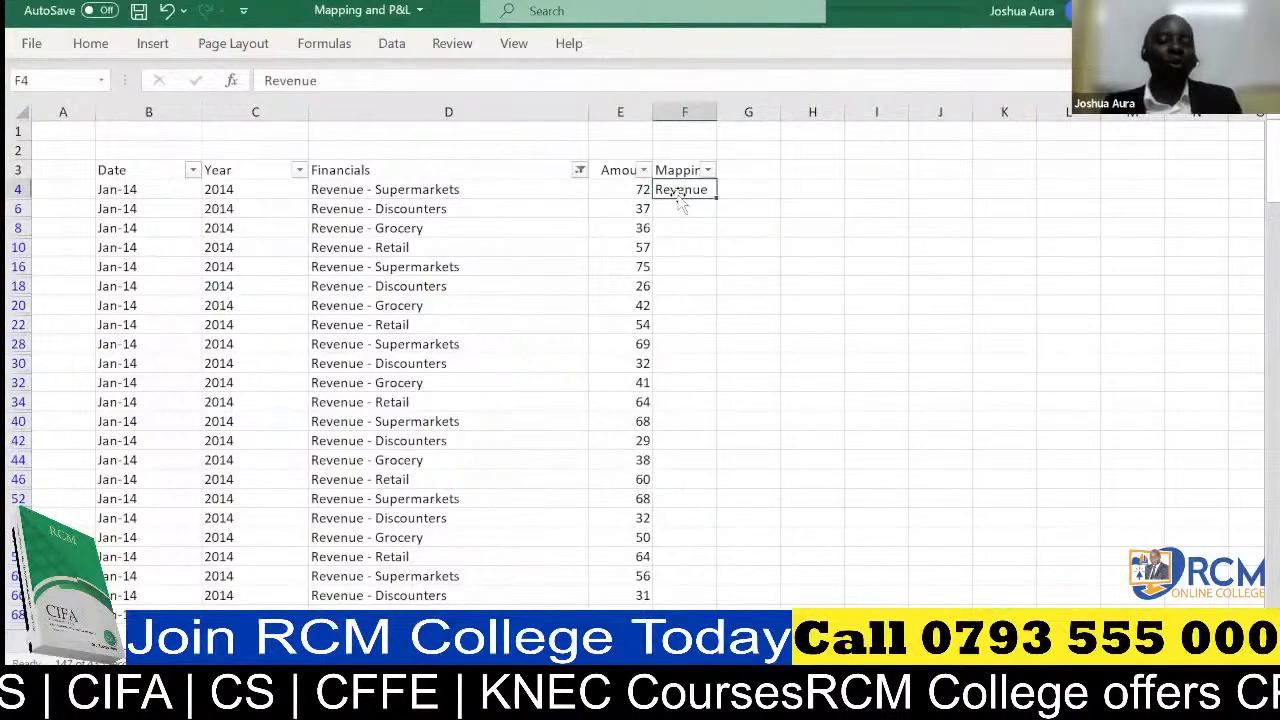
pyautogui.hotkey('ctrl', 'c')
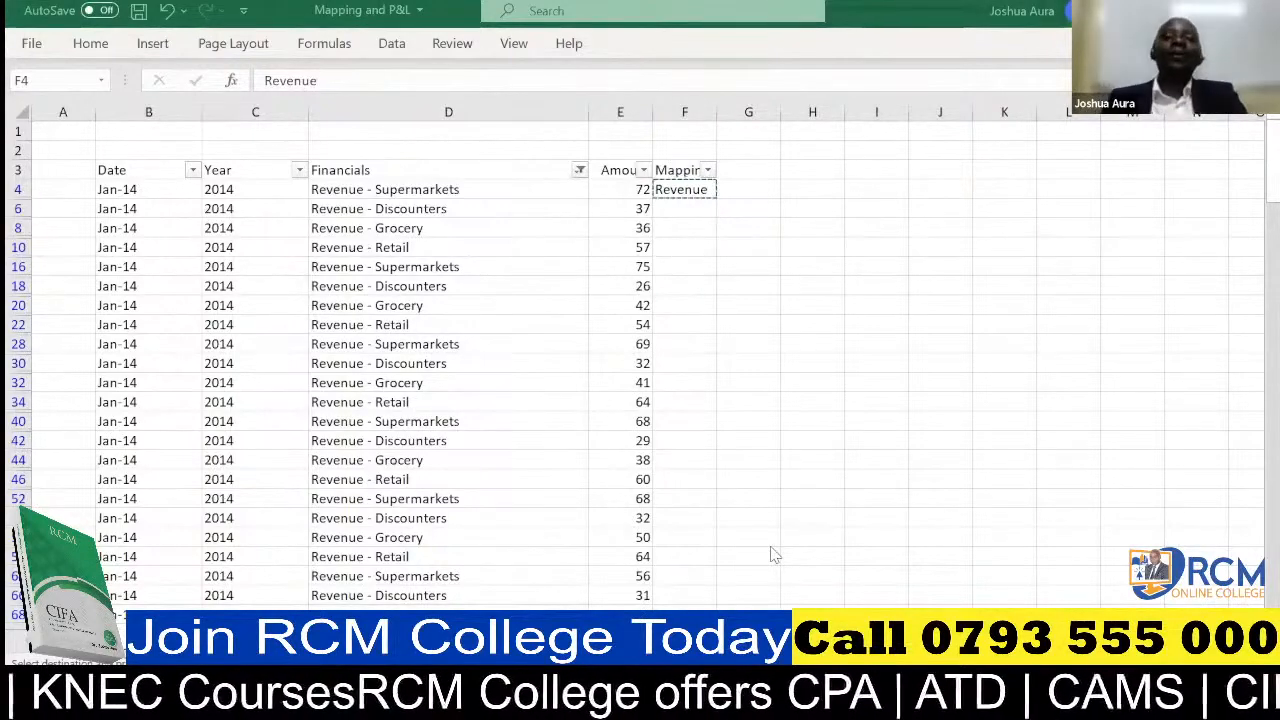
pyautogui.click(686, 184)
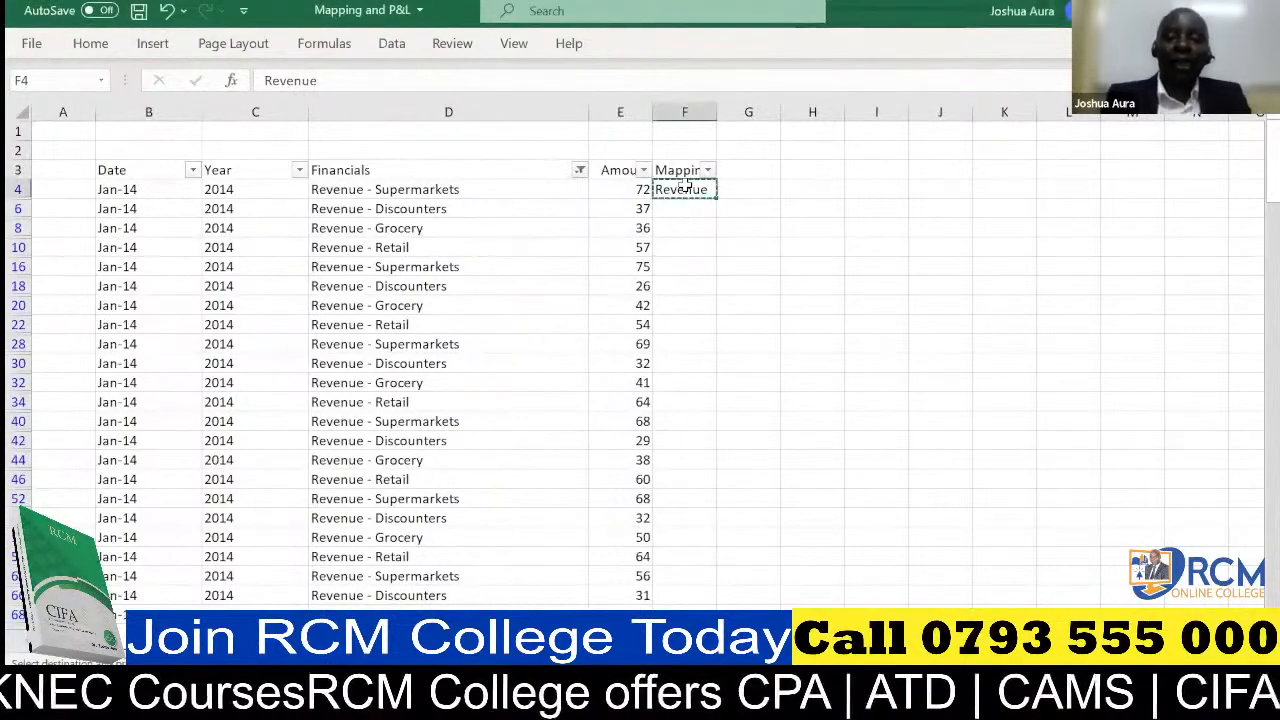
pyautogui.hotkey('ctrl', 'shift', 'End')
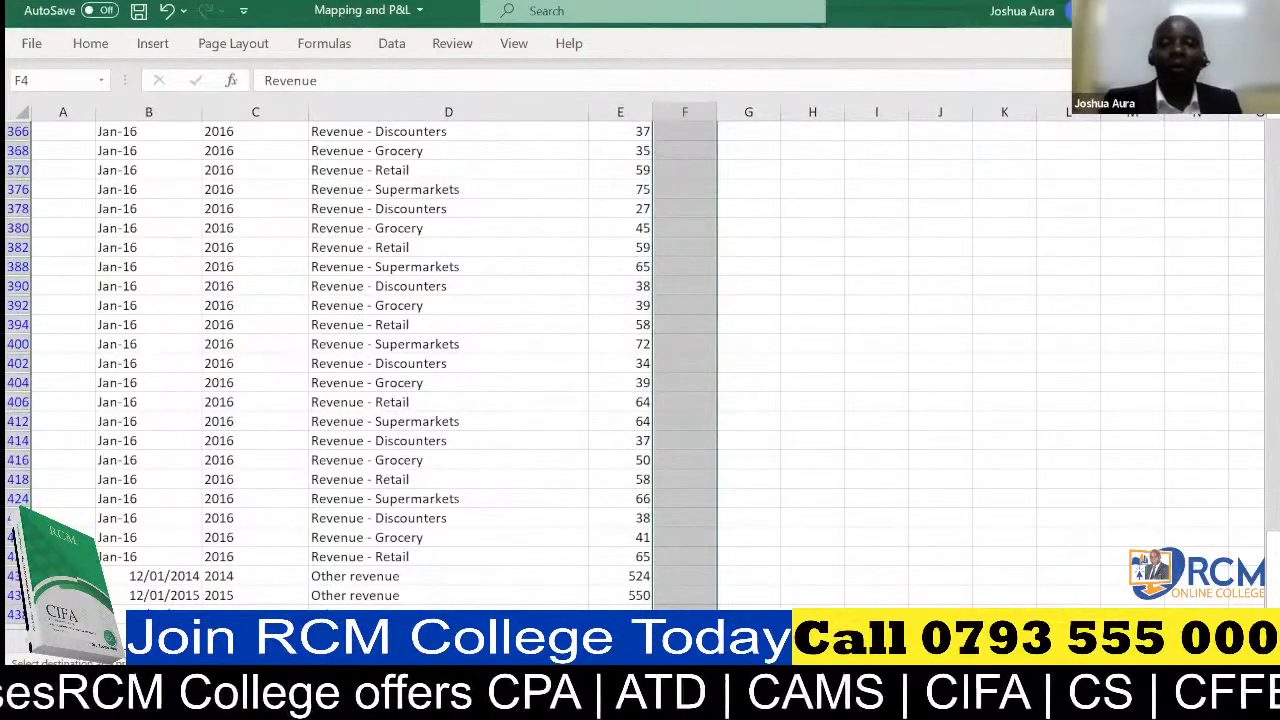
pyautogui.hotkey('ctrl', 'v')
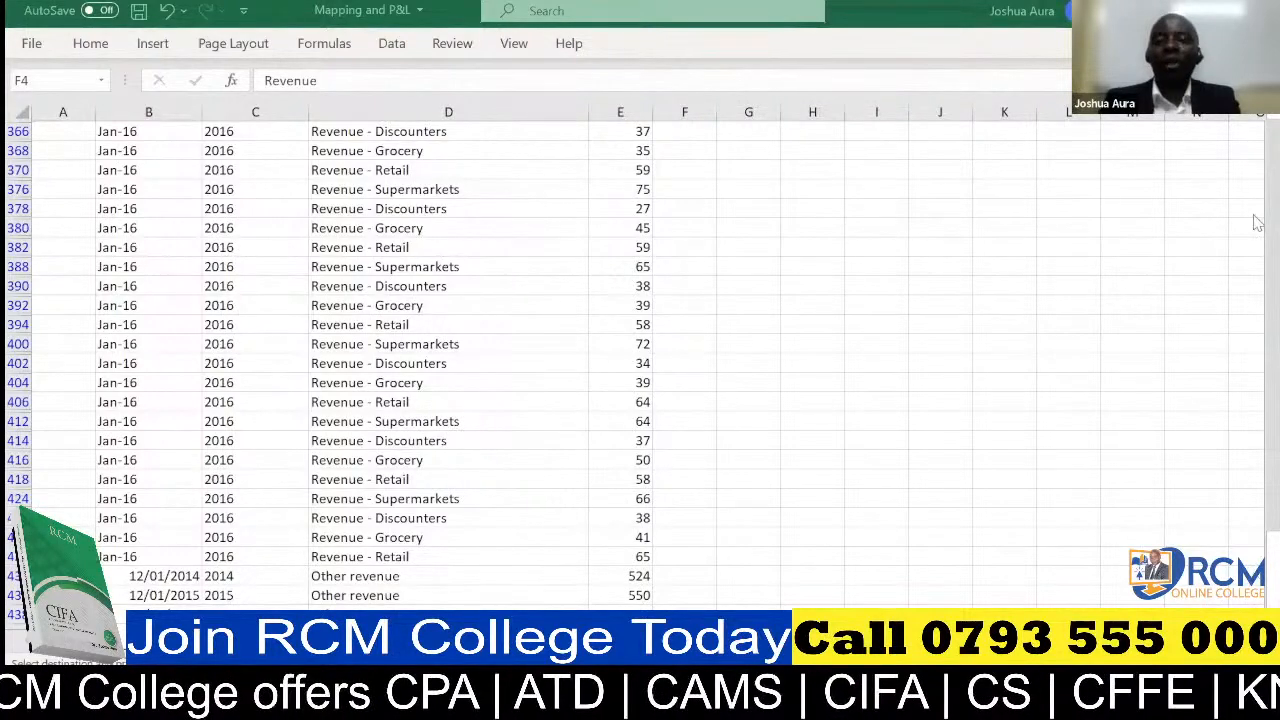
pyautogui.scroll(1, 1257, 222)
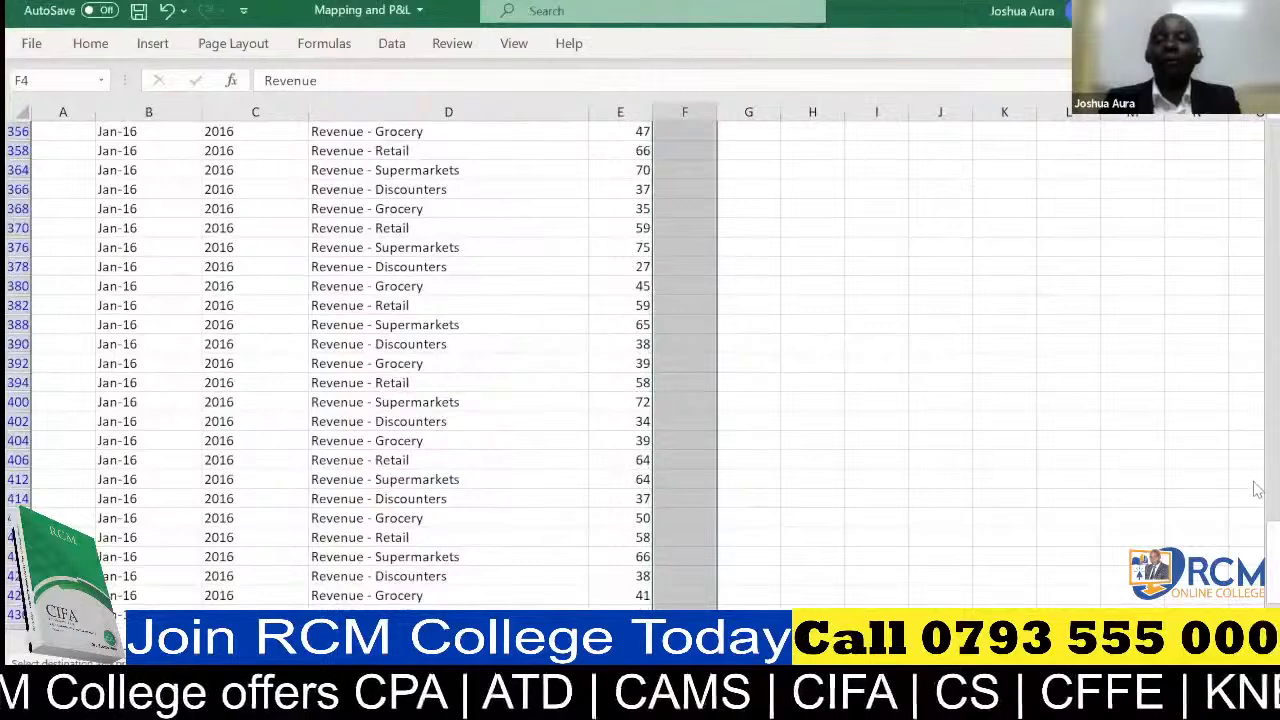
pyautogui.moveTo(1257, 530); pyautogui.dragTo(1258, 130)
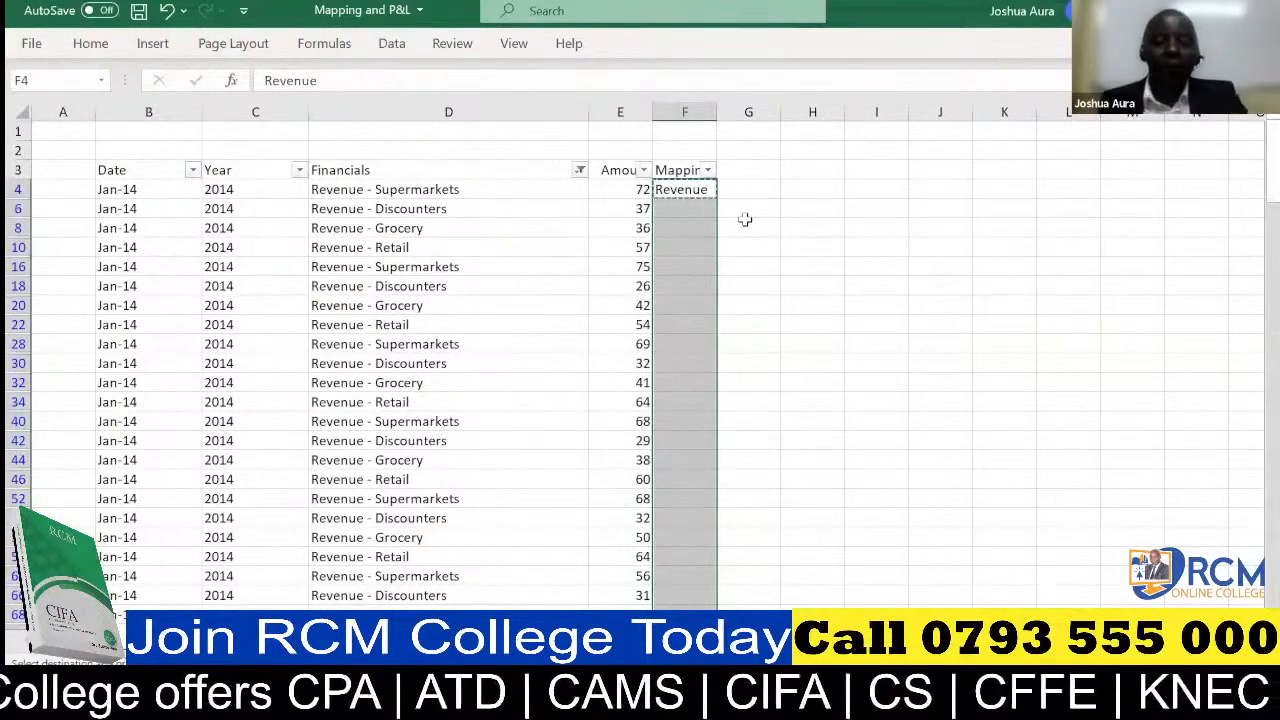
pyautogui.hotkey('ctrl', 'v')
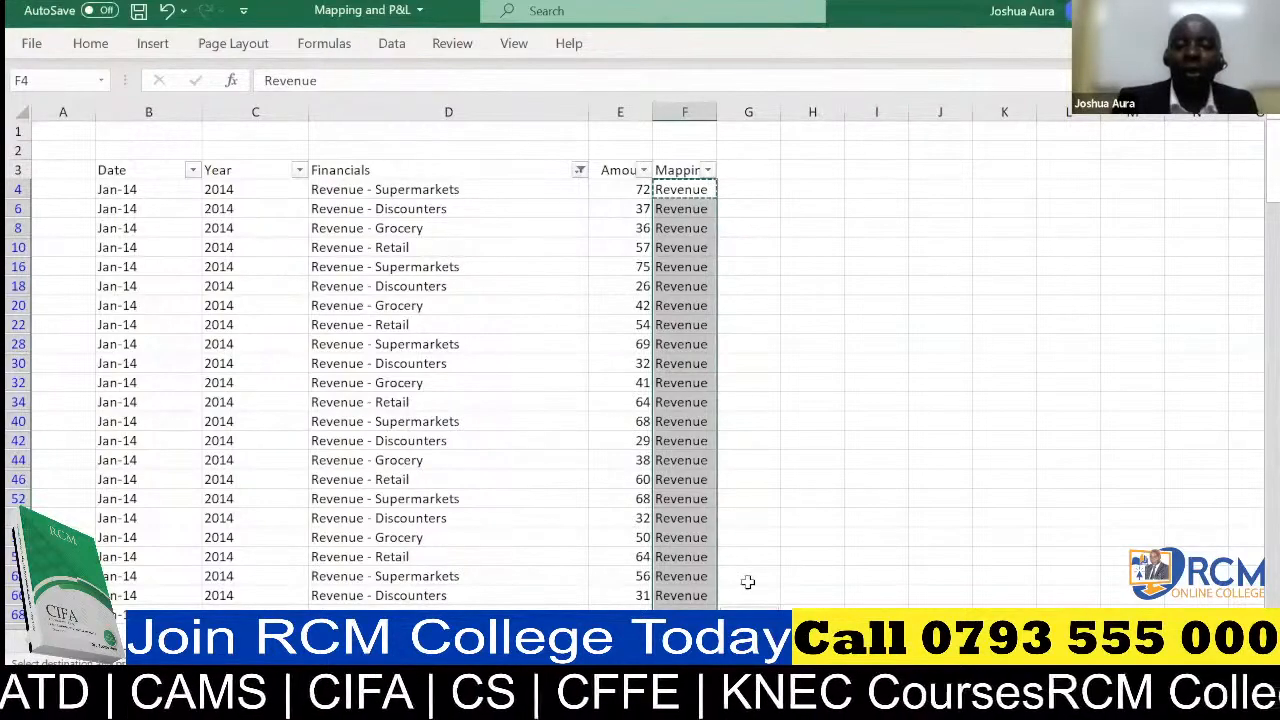
pyautogui.hotkey('ctrl', 'Down')
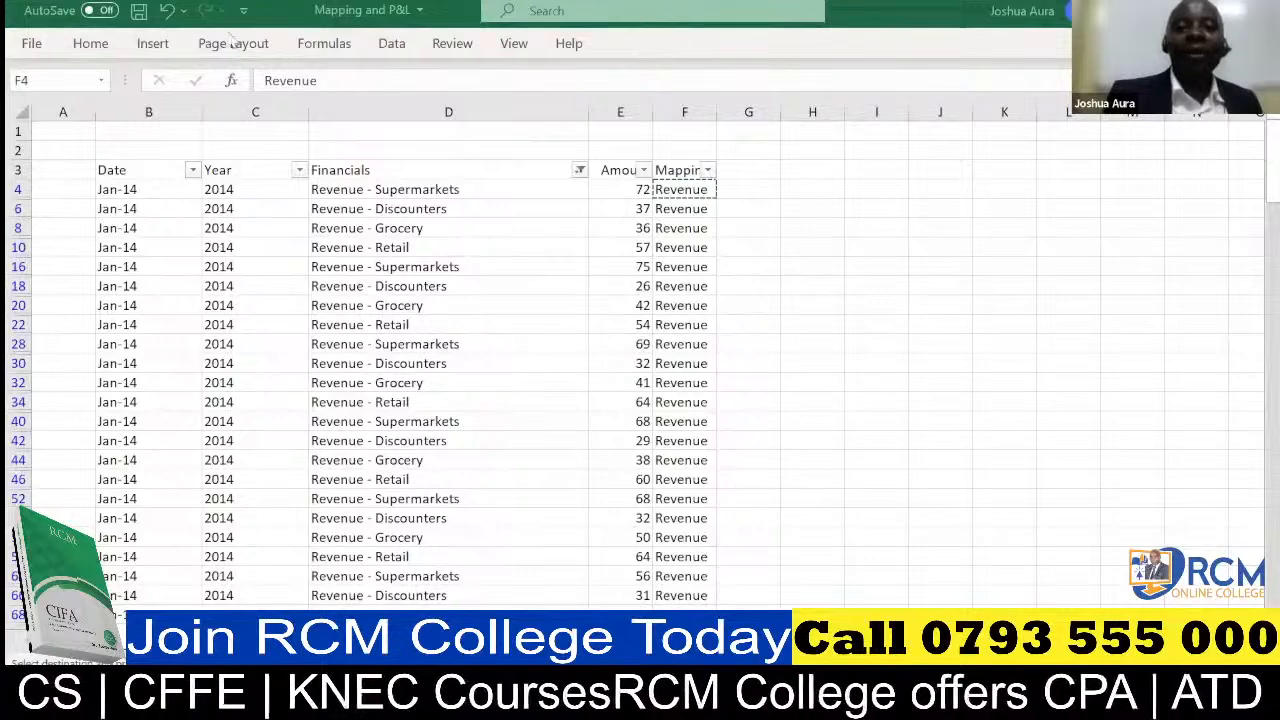
# Undo the Revenue fill, the F4 entry and the filter changes back to the unfiltered list with an empty Mapping column
pyautogui.click(167, 10)
pyautogui.click(167, 10)
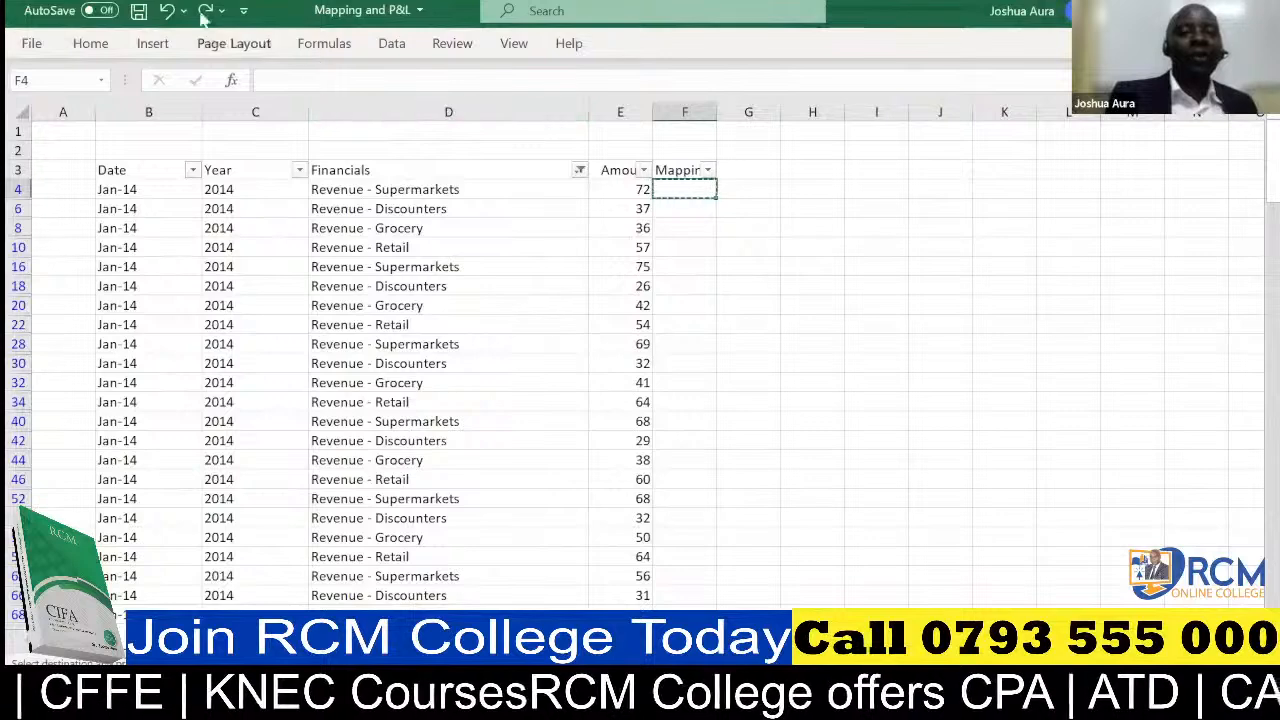
pyautogui.click(168, 10)
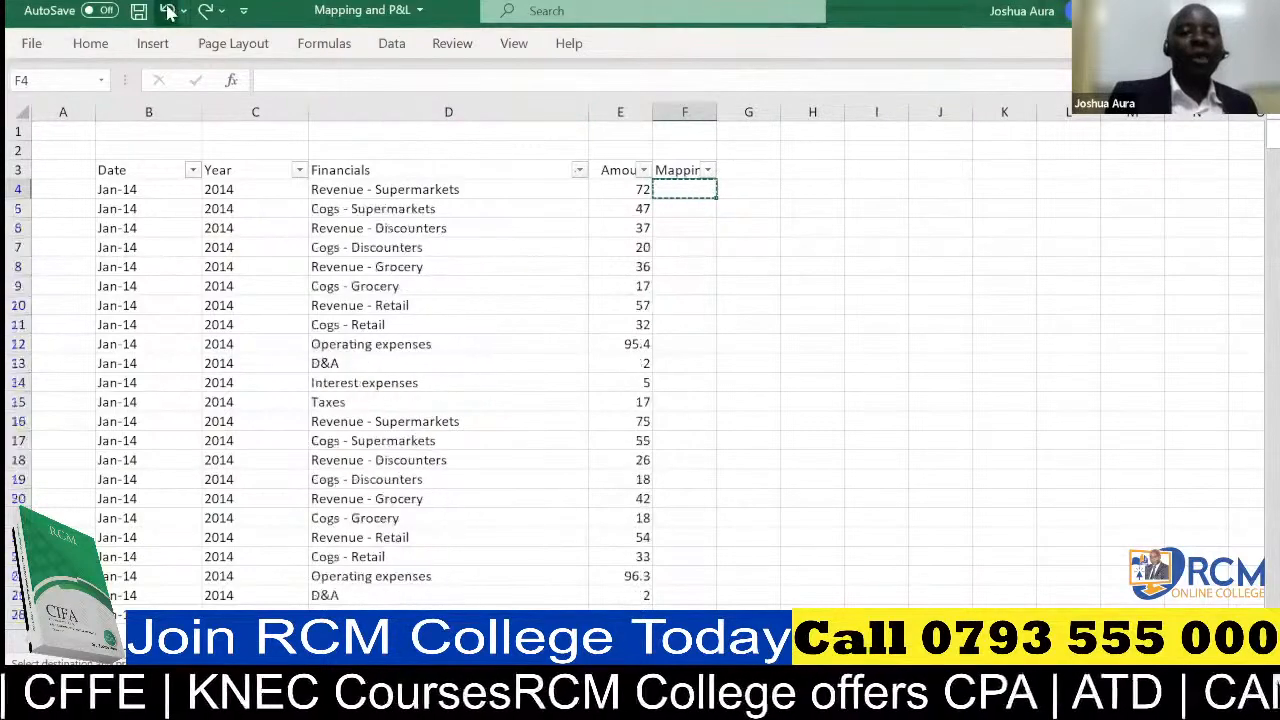
pyautogui.click(168, 10)
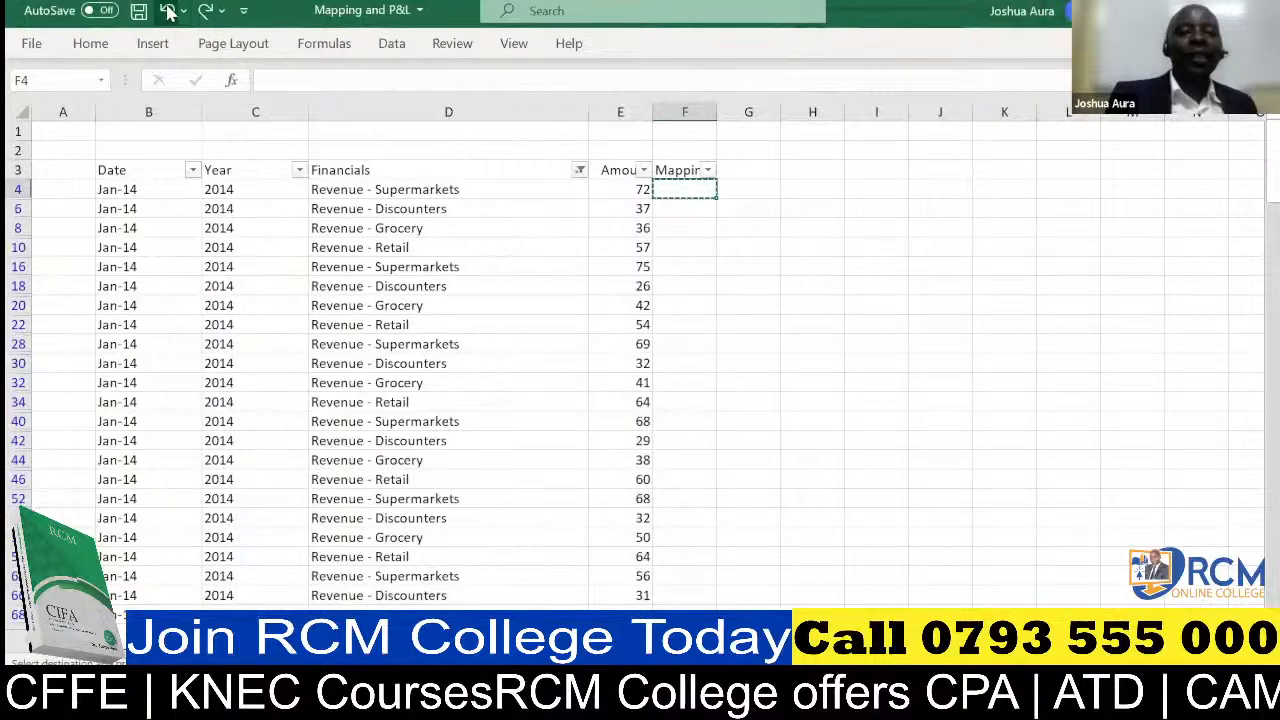
pyautogui.click(168, 10)
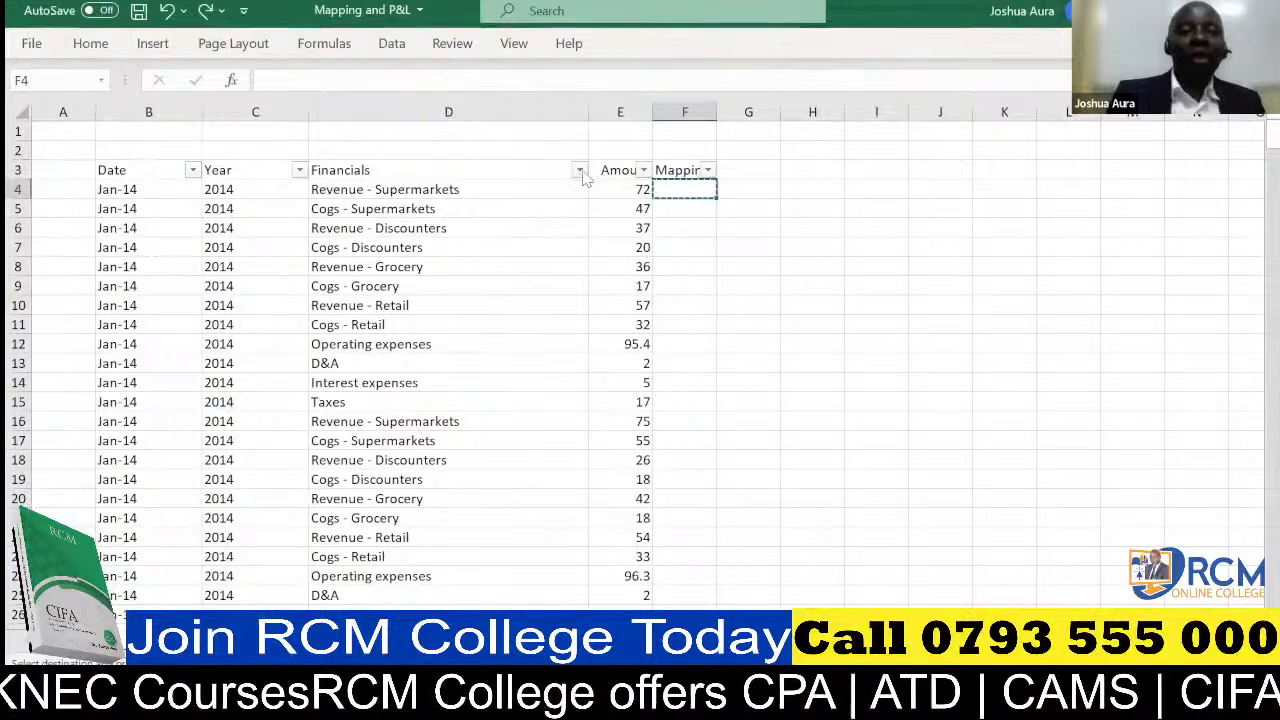
# Filter the Financials column to every entry matching the search text "revenue"
pyautogui.click(579, 171)
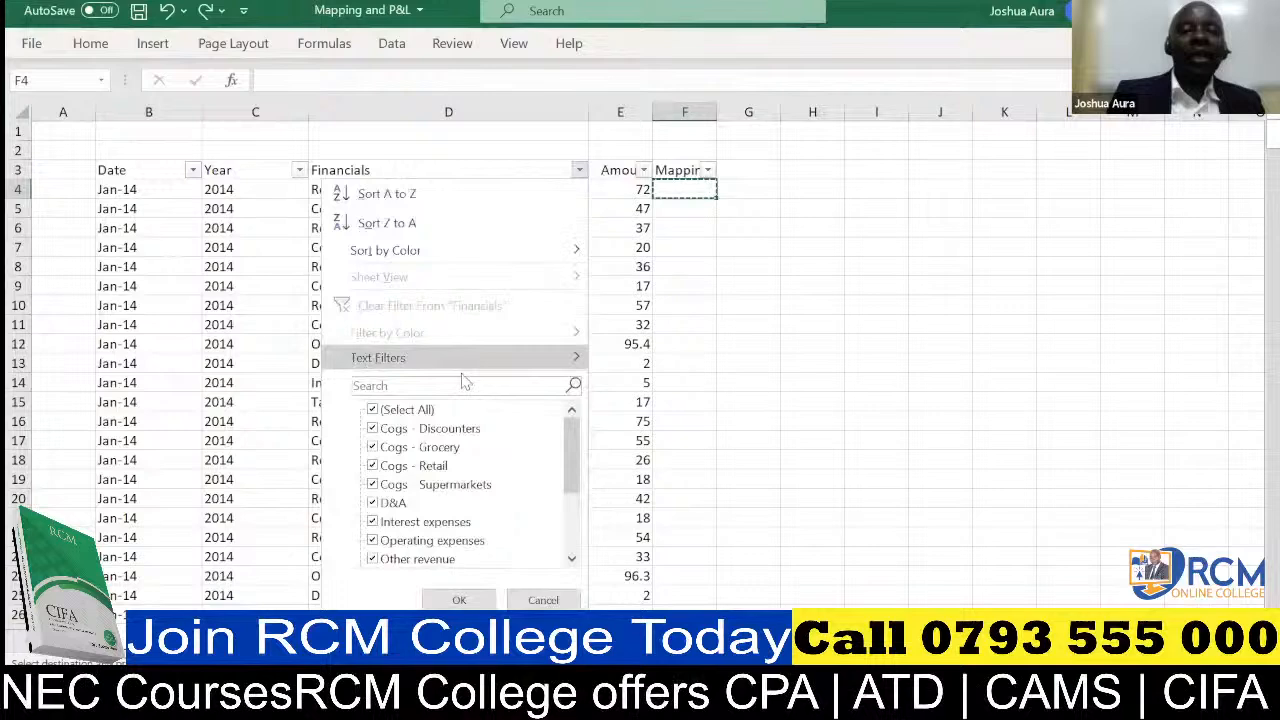
pyautogui.click(463, 385)
pyautogui.write('rev')
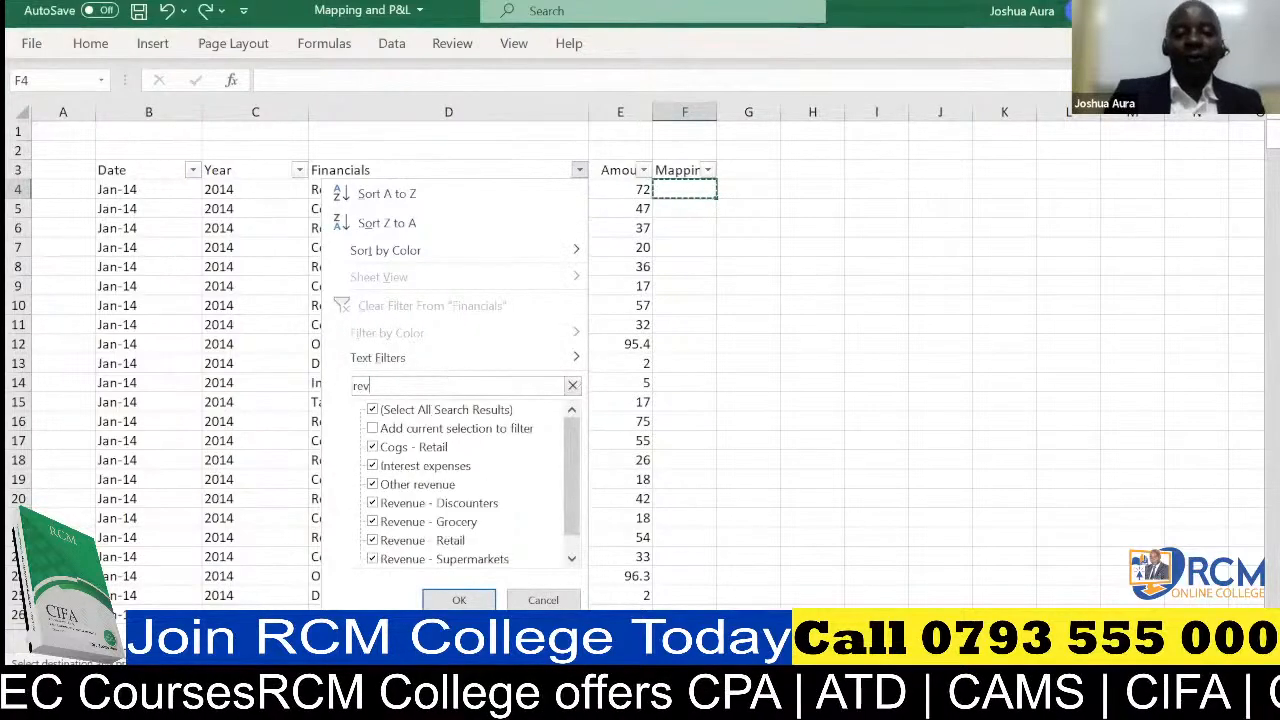
pyautogui.write('enue')
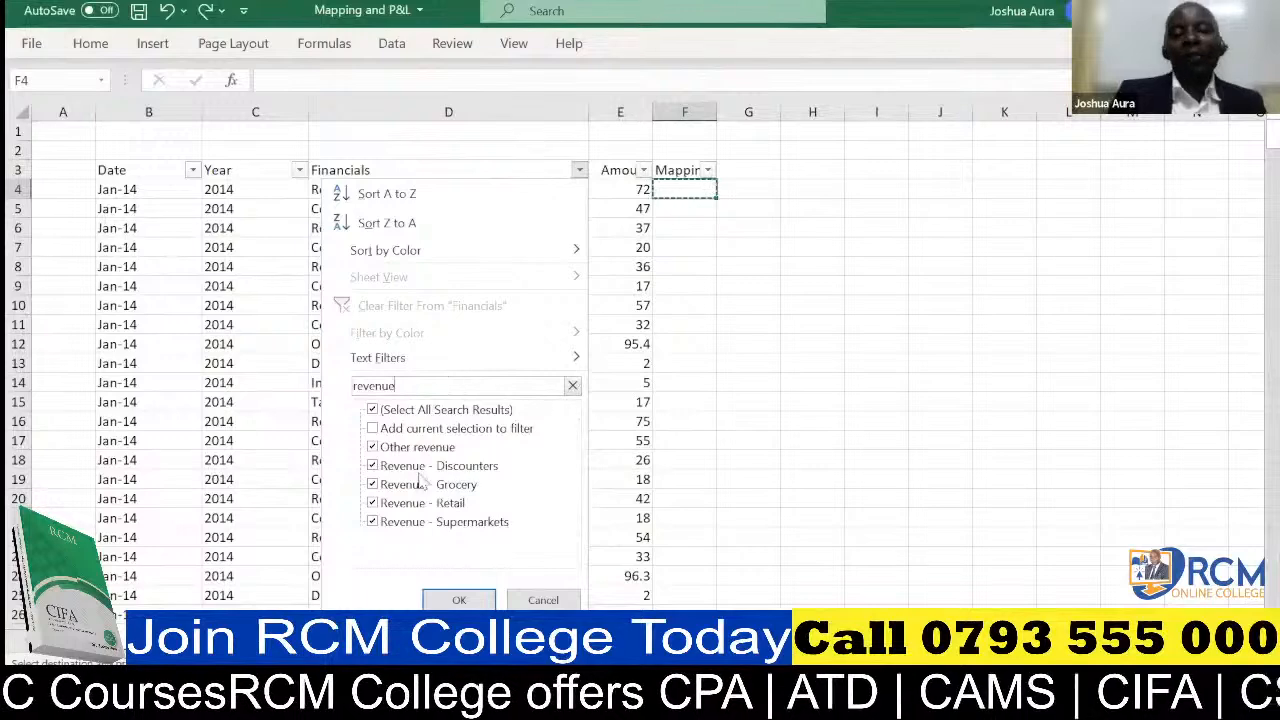
pyautogui.click(459, 600)
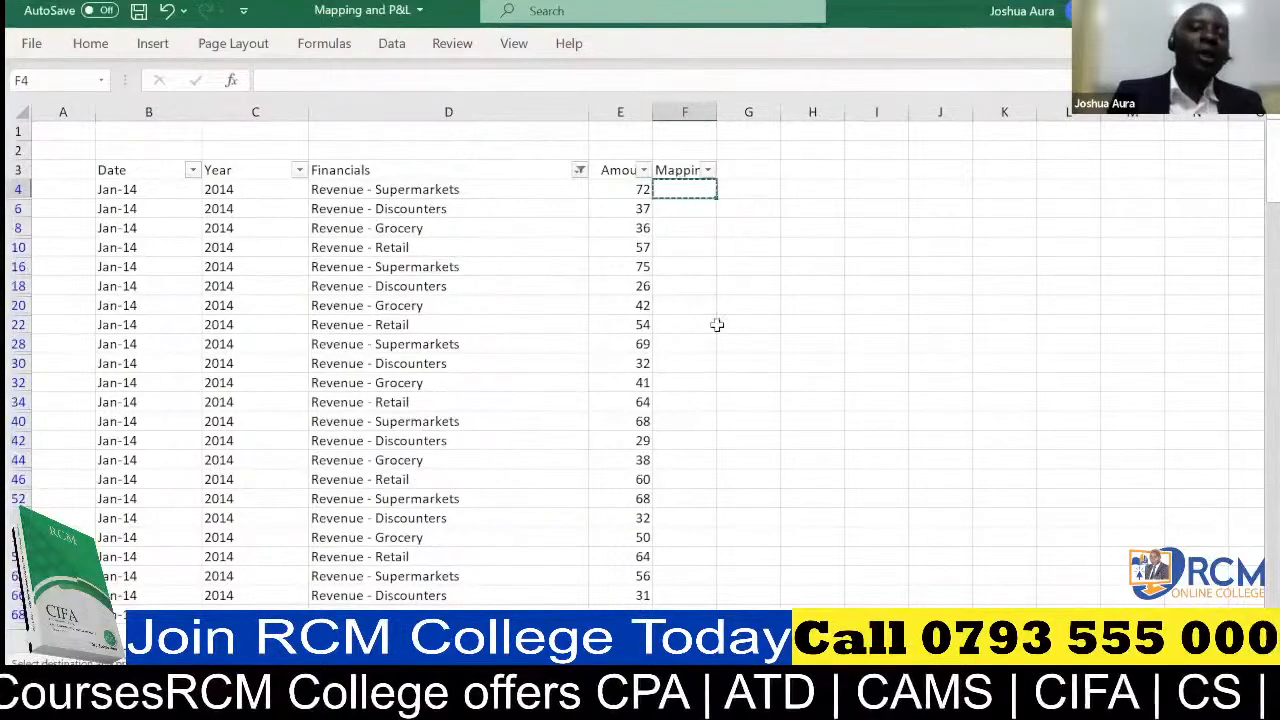
# Enter "Revenue" in cell F4 as the mapping for the first filtered revenue row
pyautogui.doubleClick(685, 189)
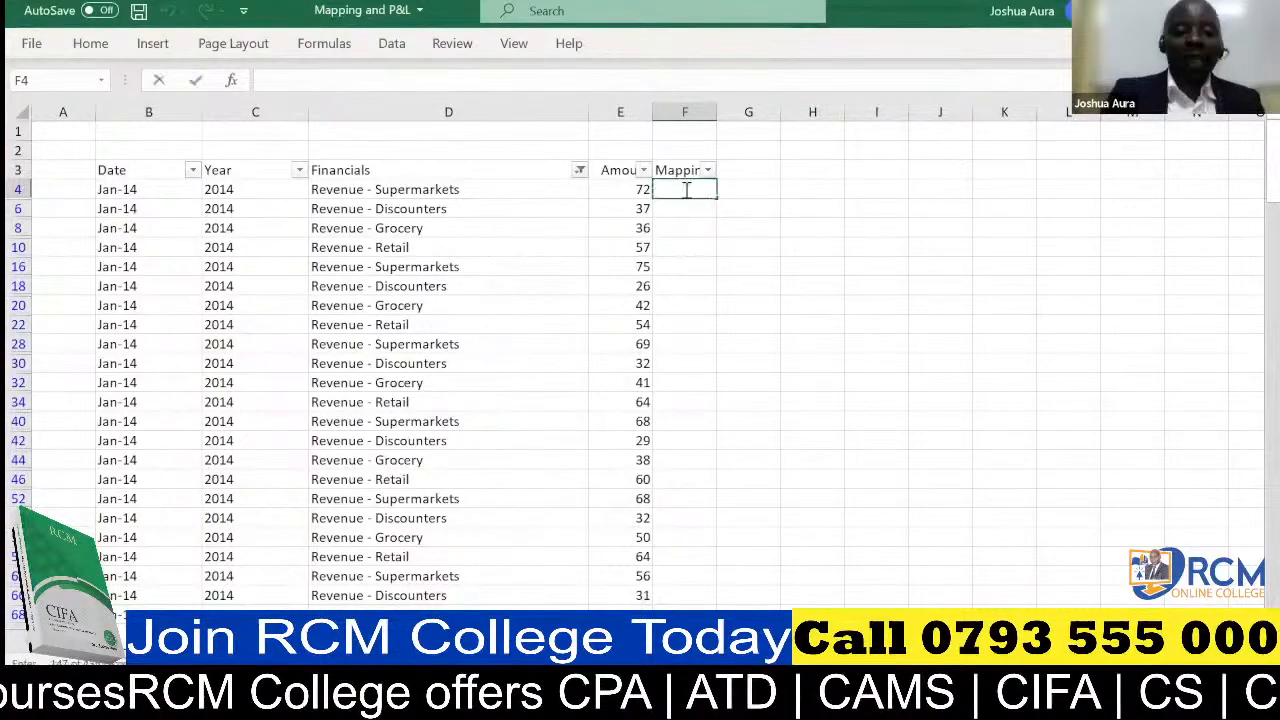
pyautogui.write('Revenue')
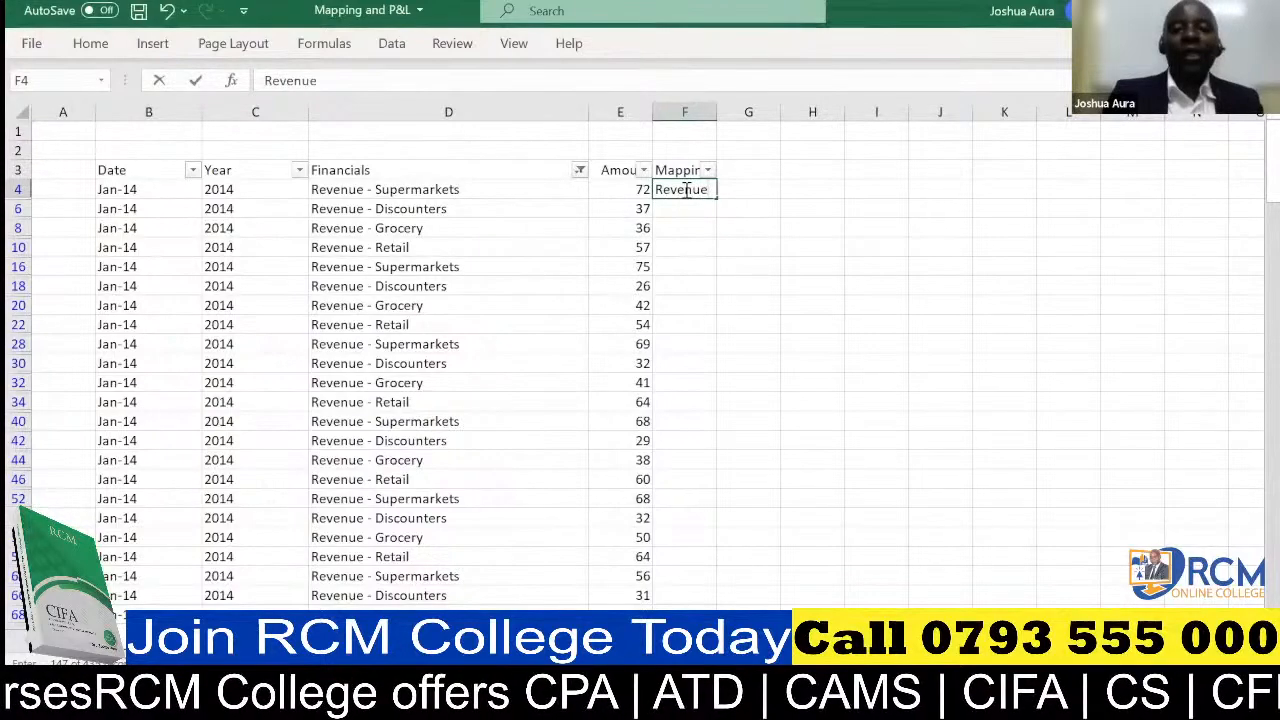
pyautogui.write('s')
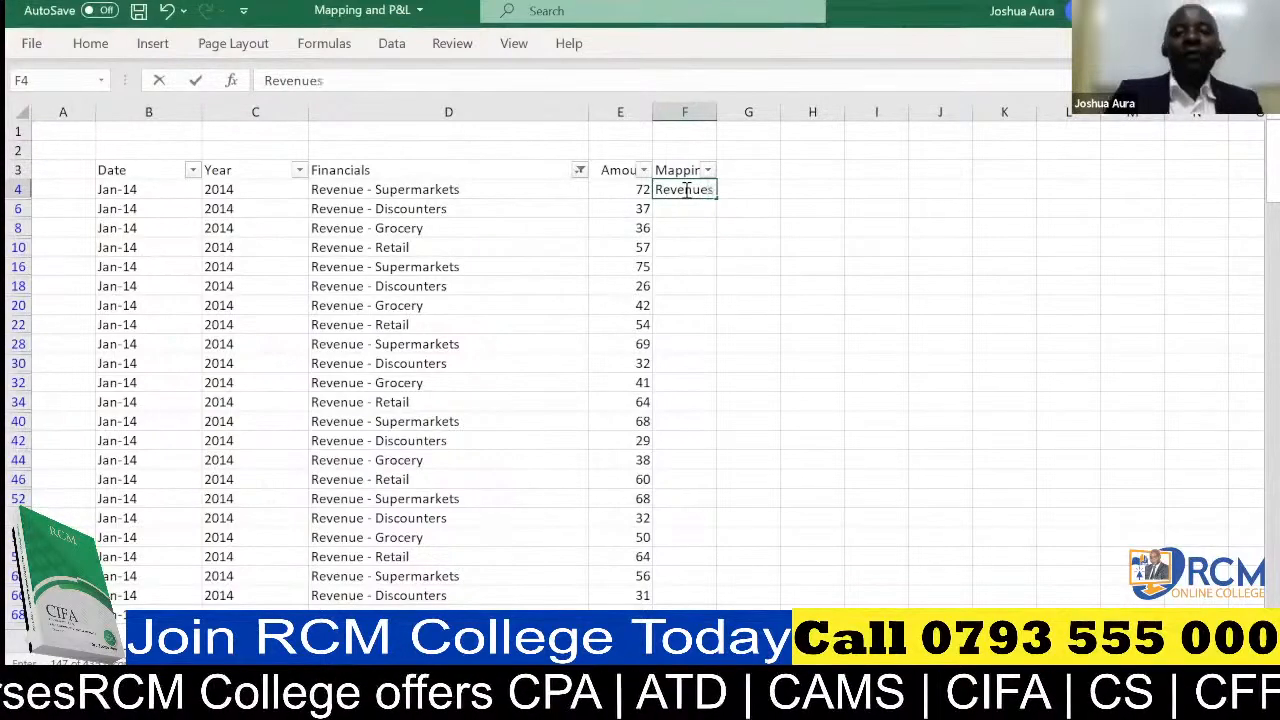
pyautogui.press('BackSpace')
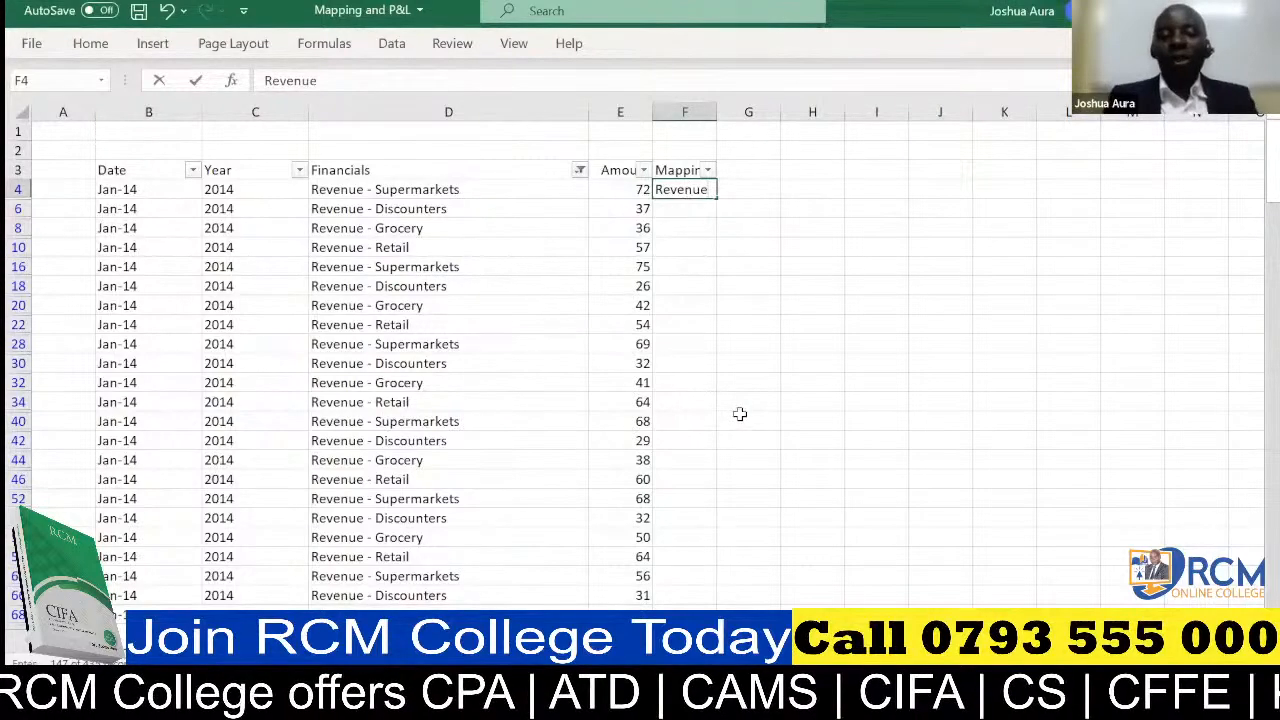
pyautogui.press('Return')
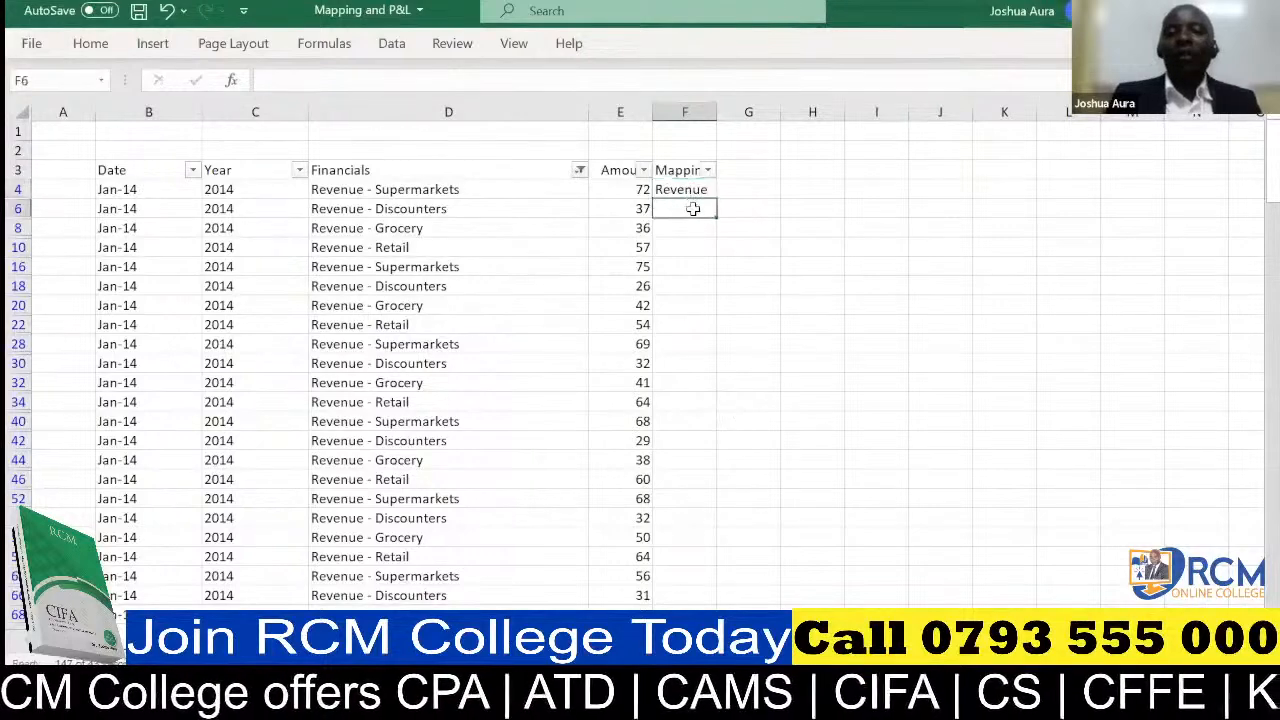
# Copy the Revenue label from F4 into all filtered rows of the Mapping column, down to the last revenue row
pyautogui.click(691, 190)
pyautogui.hotkey('ctrl', 'c')
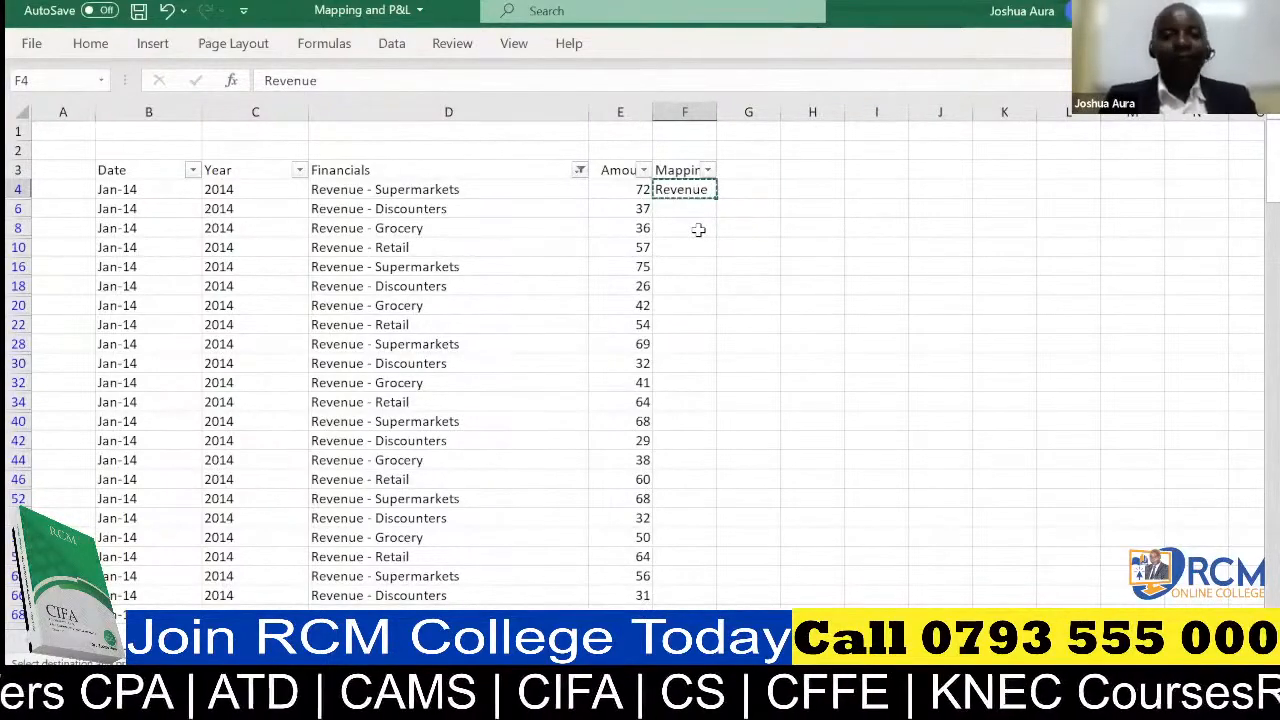
pyautogui.hotkey('ctrl', 'shift', 'End')
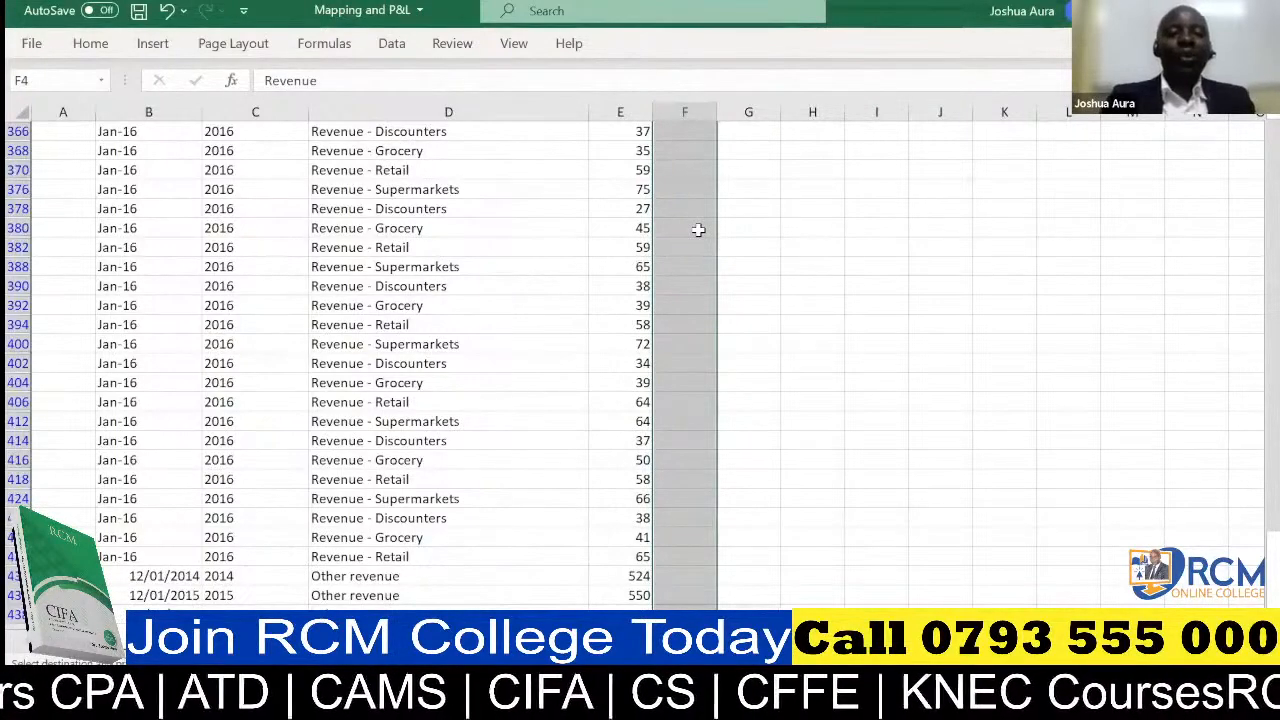
pyautogui.hotkey('ctrl', 'v')
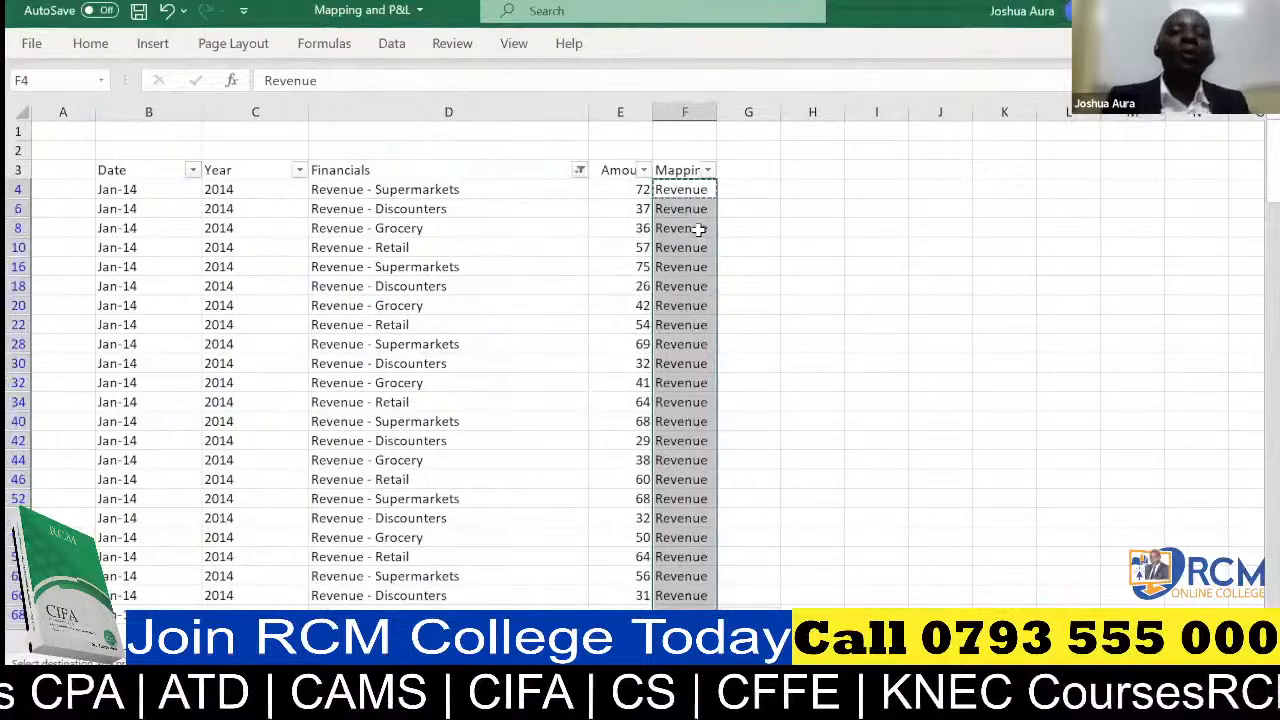
# Change the Financials column filter to every entry matching the search text "COGS"
pyautogui.click(580, 171)
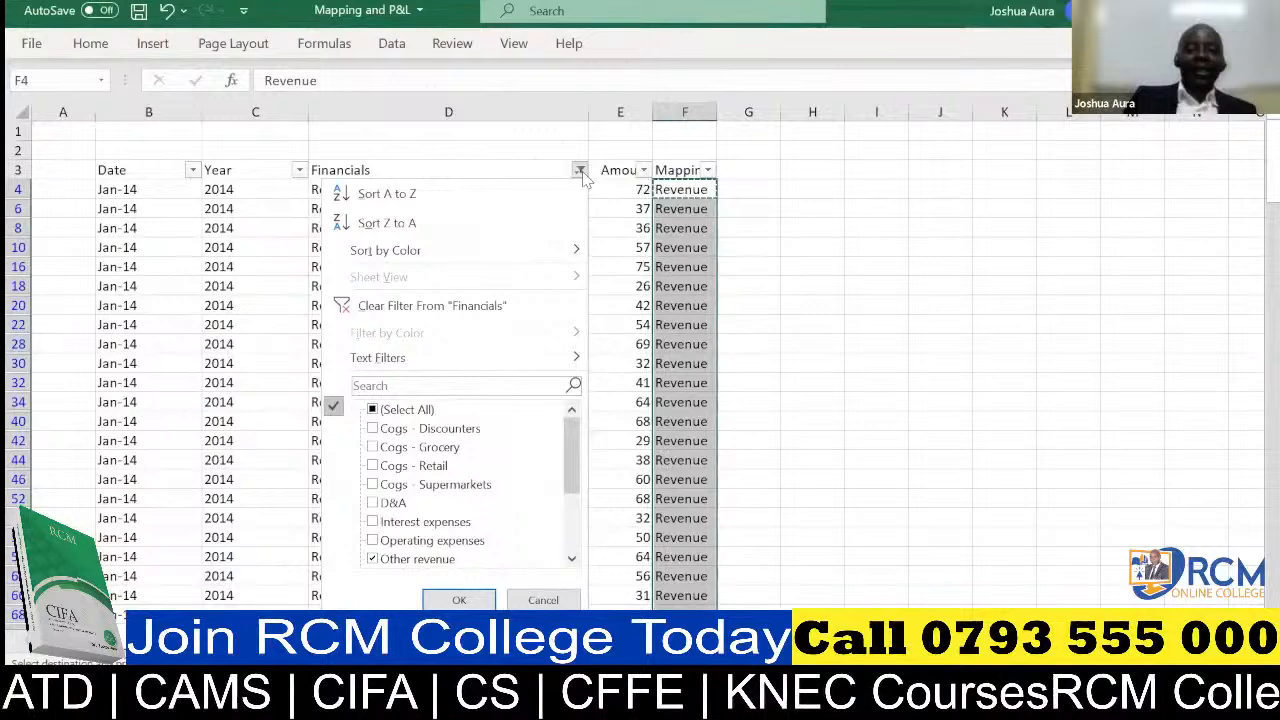
pyautogui.moveTo(575, 466)
pyautogui.mouseDown()
pyautogui.moveTo(578, 513)
pyautogui.moveTo(581, 458)
pyautogui.mouseUp()
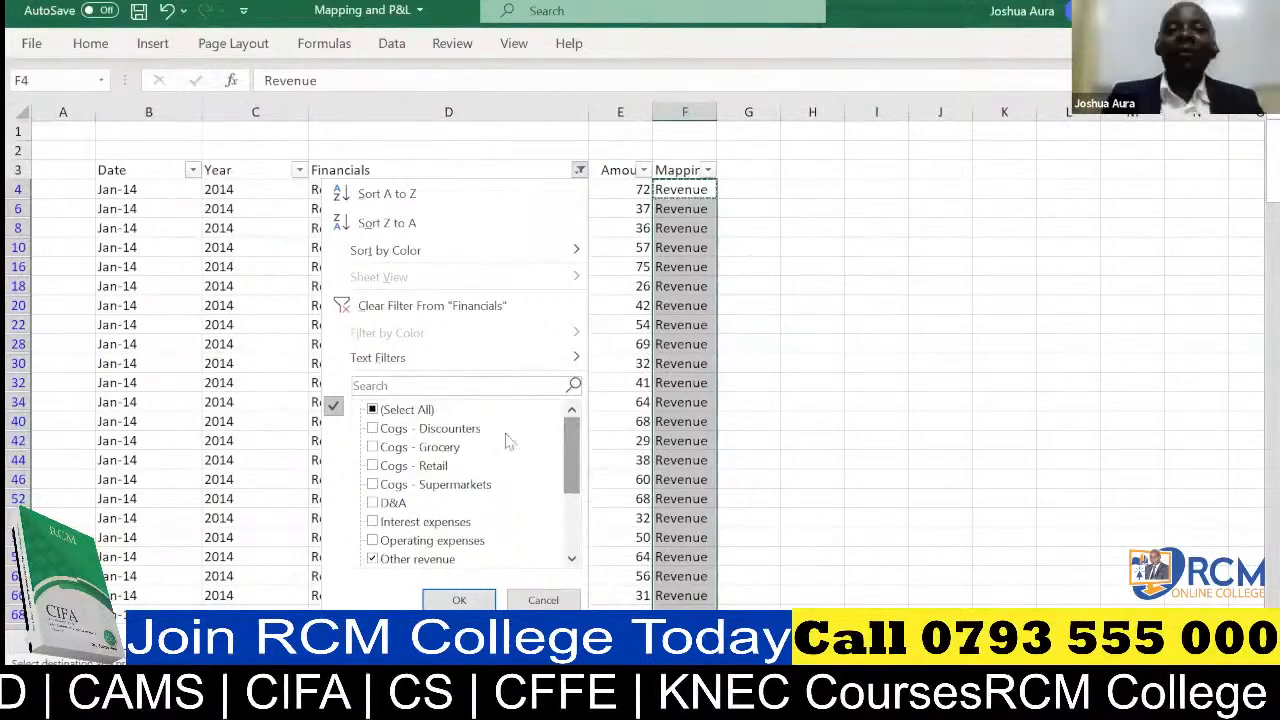
pyautogui.click(476, 386)
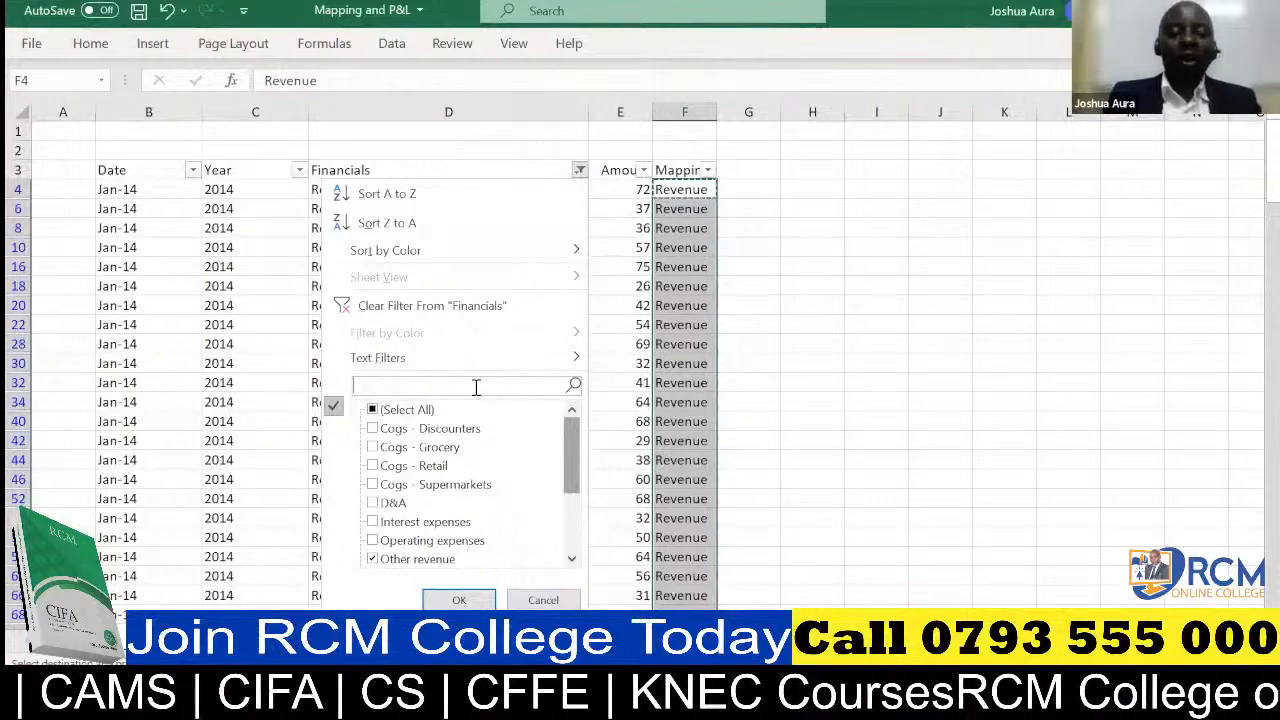
pyautogui.write('co')
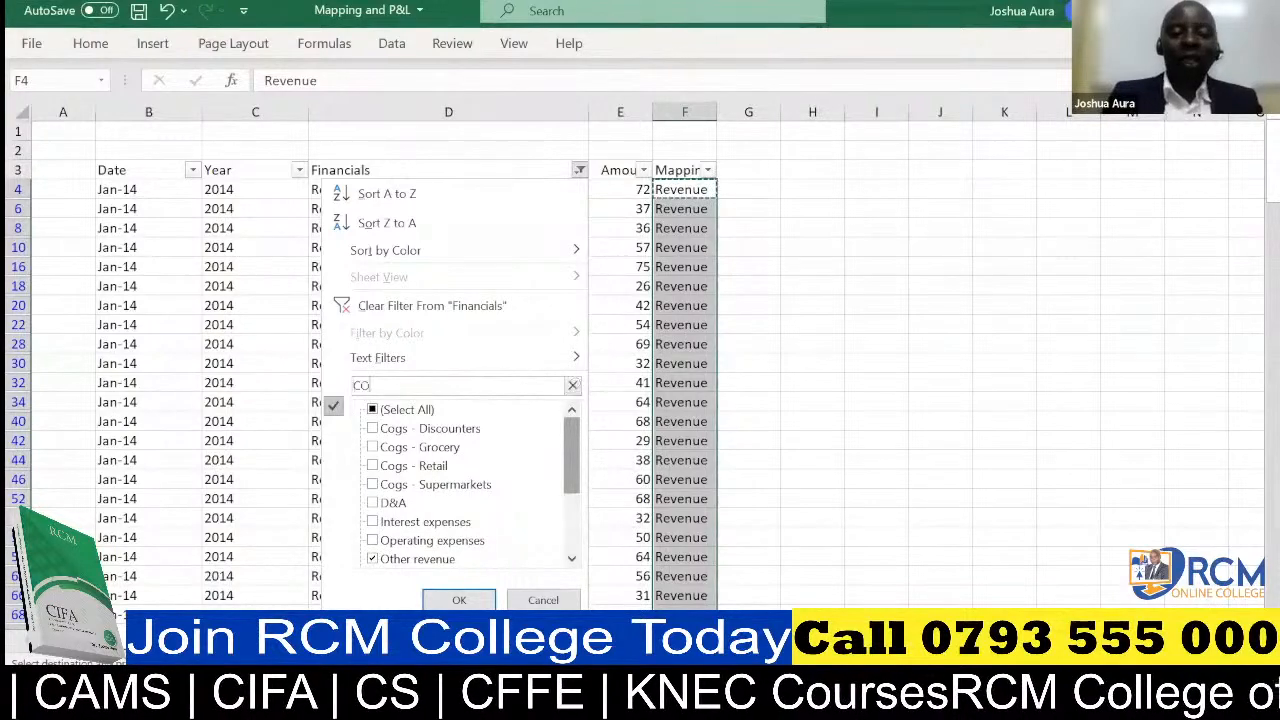
pyautogui.write('GS')
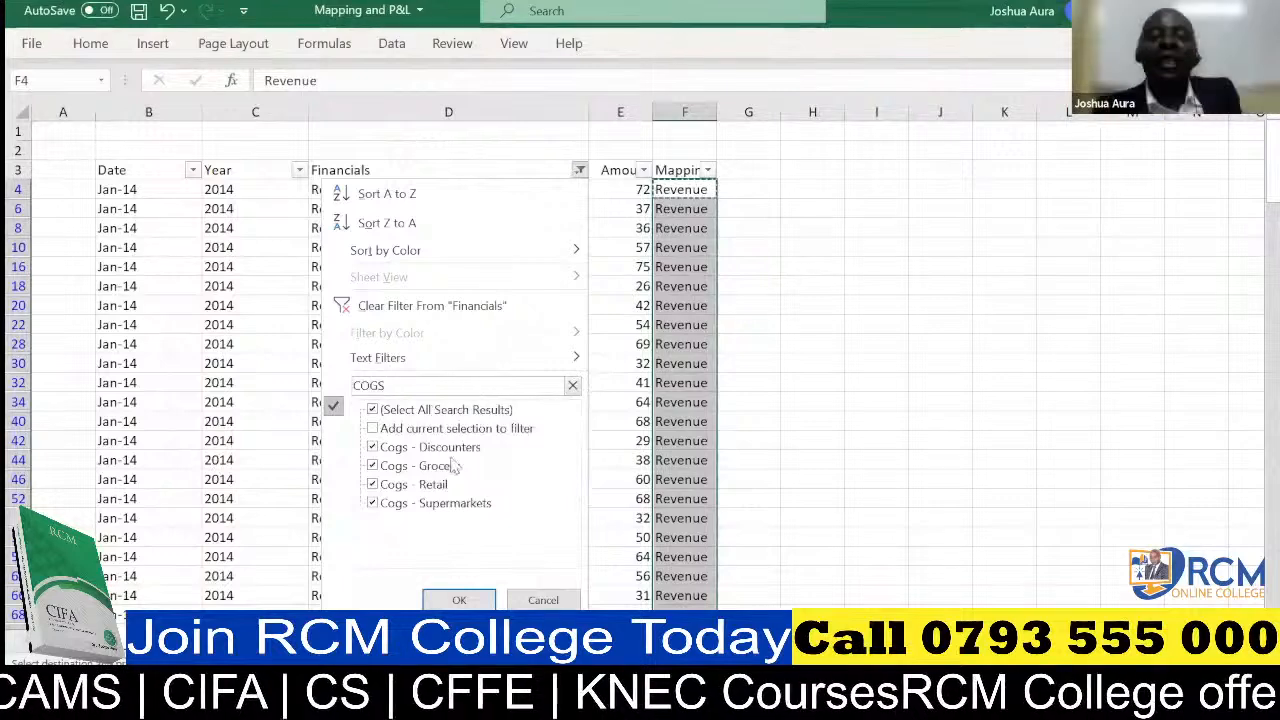
pyautogui.click(455, 600)
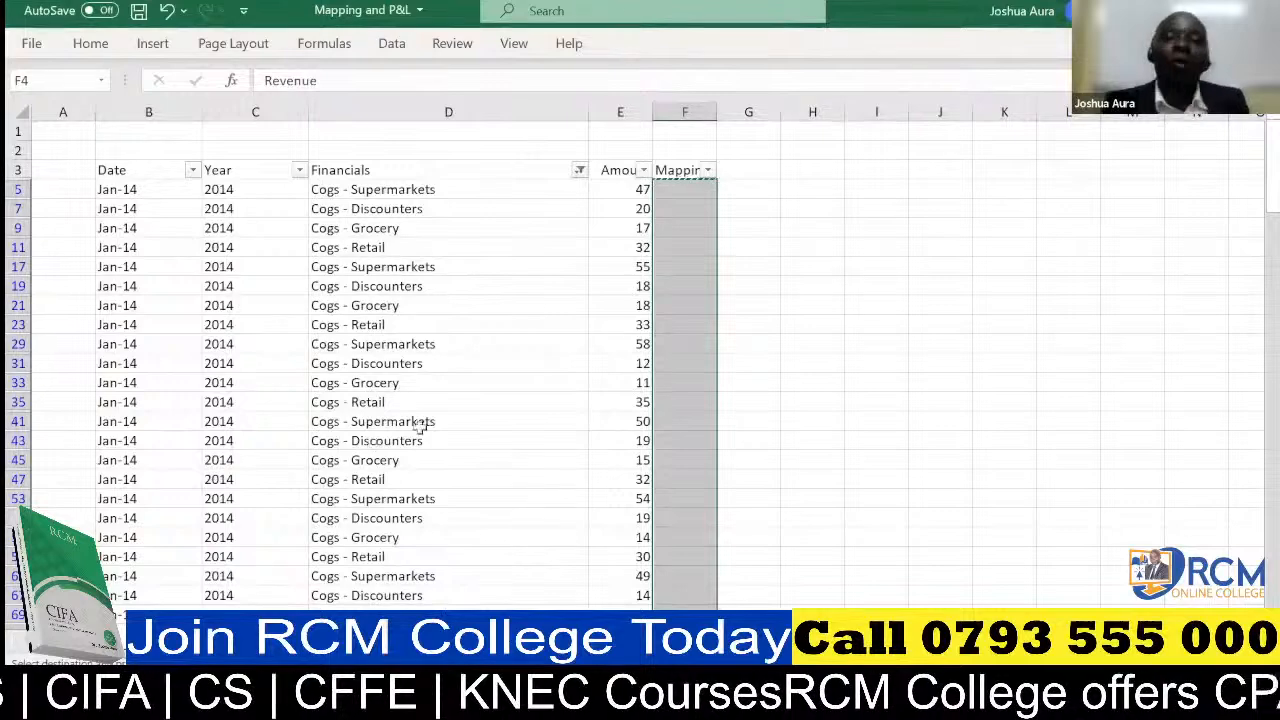
# Enter "Cost of goods sold" in cell F5 as the mapping for the first filtered Cogs row
pyautogui.click(678, 190)
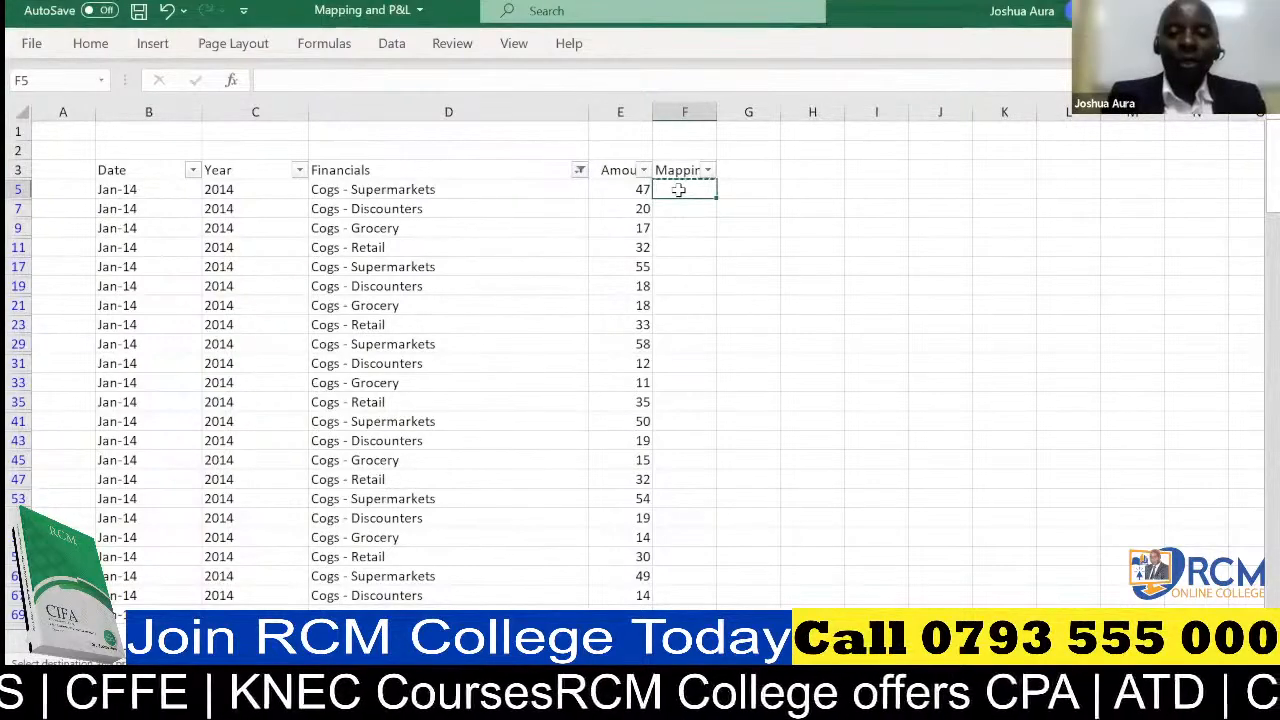
pyautogui.write('Cos')
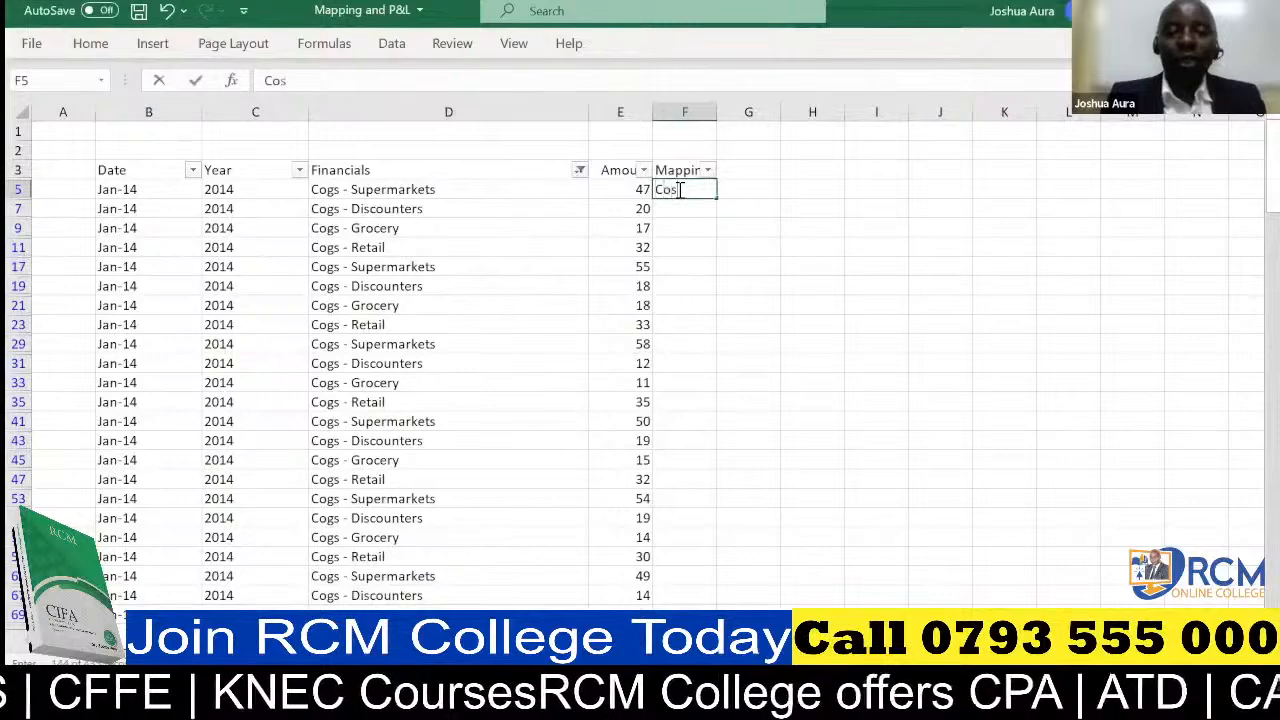
pyautogui.write('t')
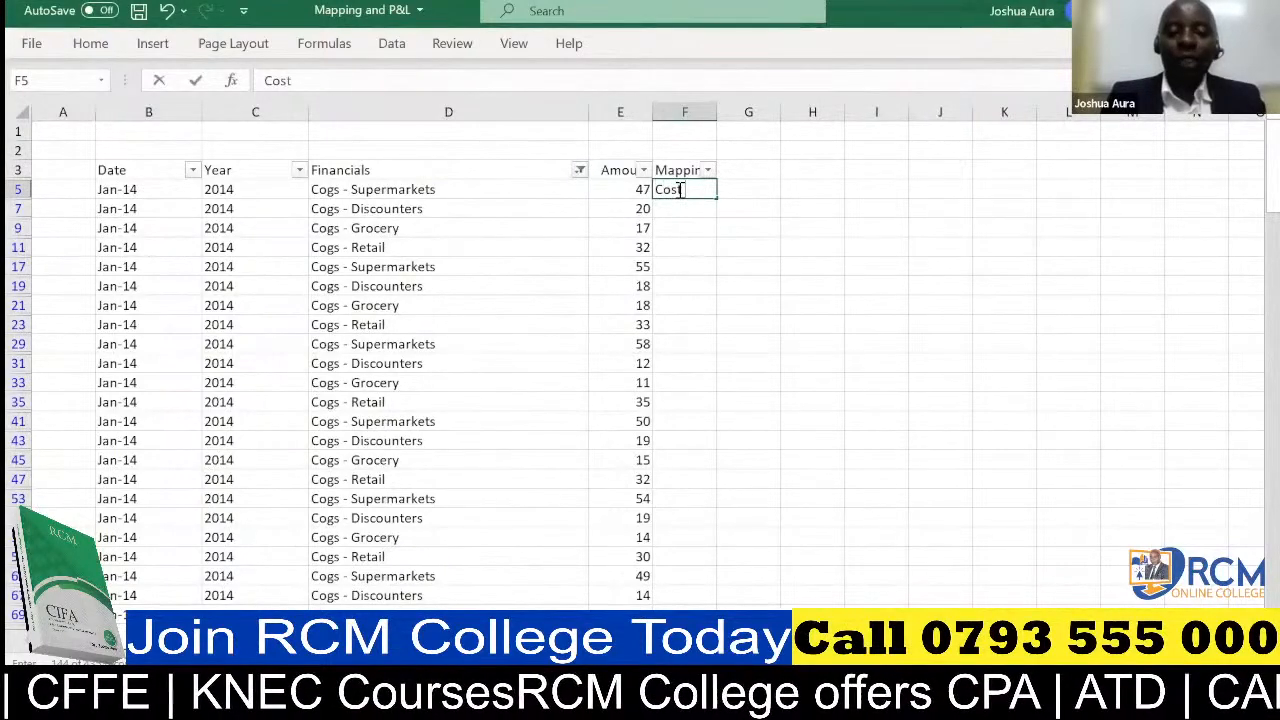
pyautogui.write(' of good sold')
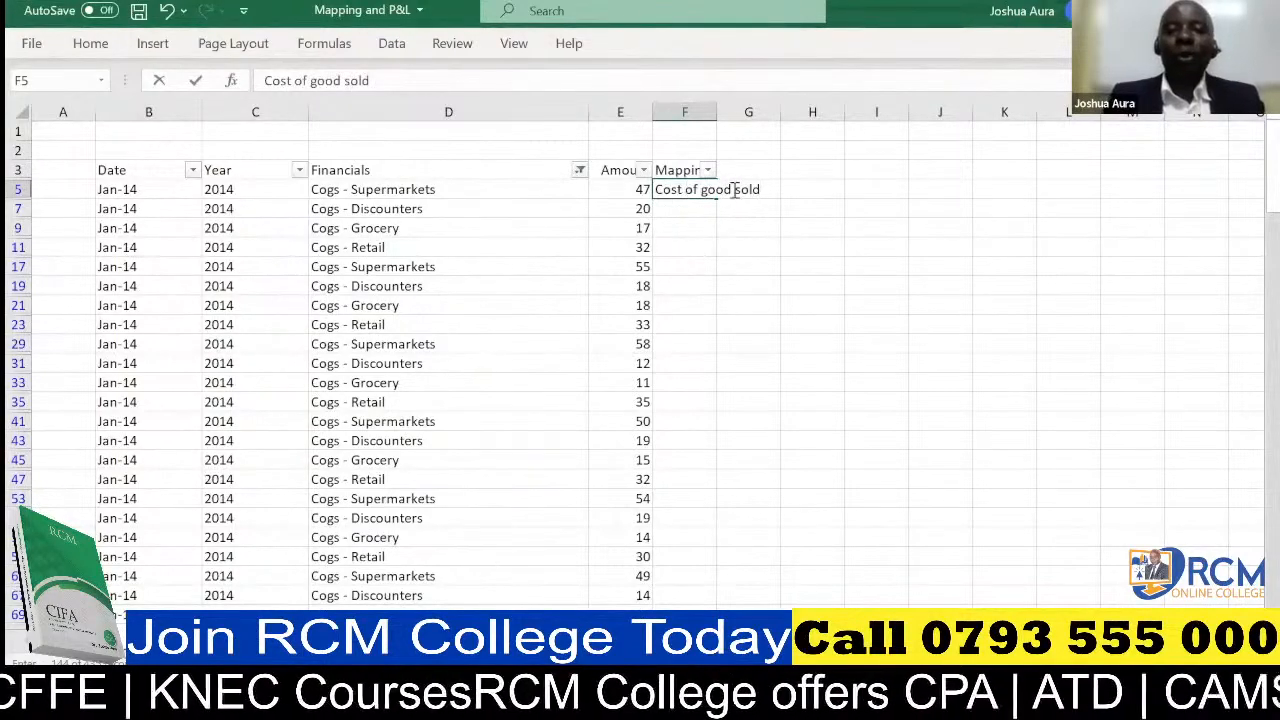
pyautogui.click(733, 190)
pyautogui.write('s')
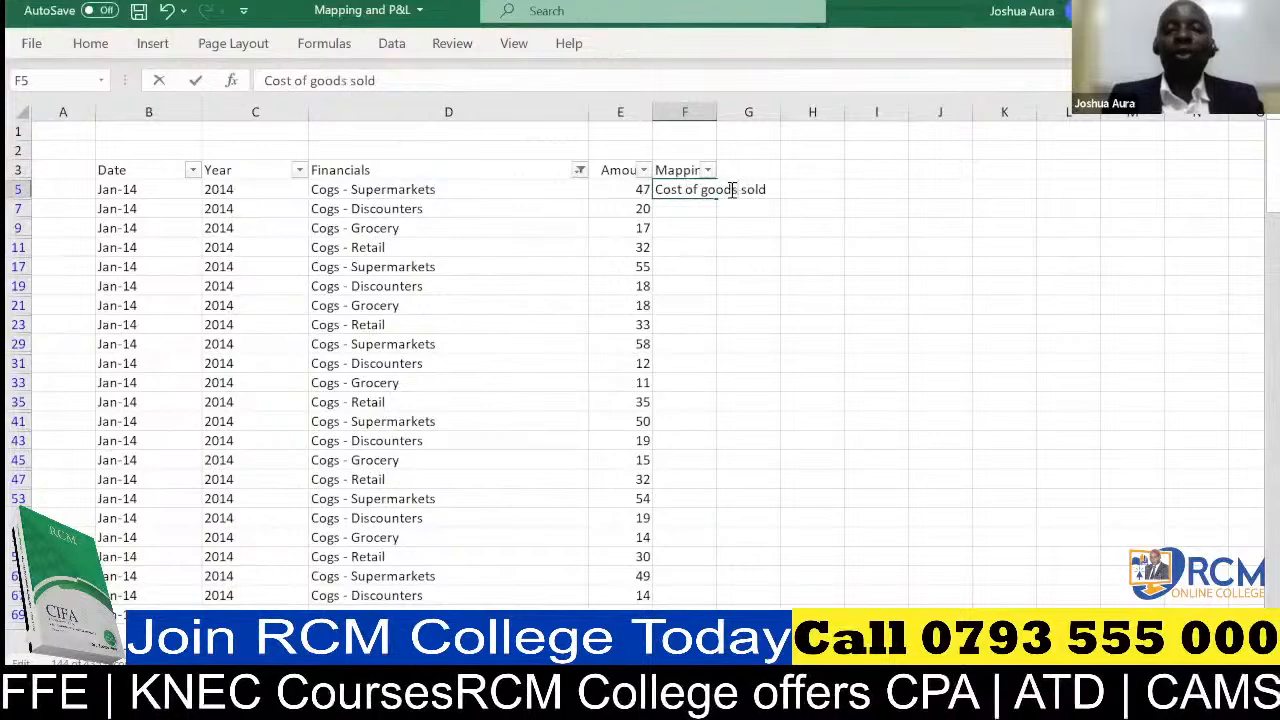
pyautogui.click(701, 228)
pyautogui.click(695, 194)
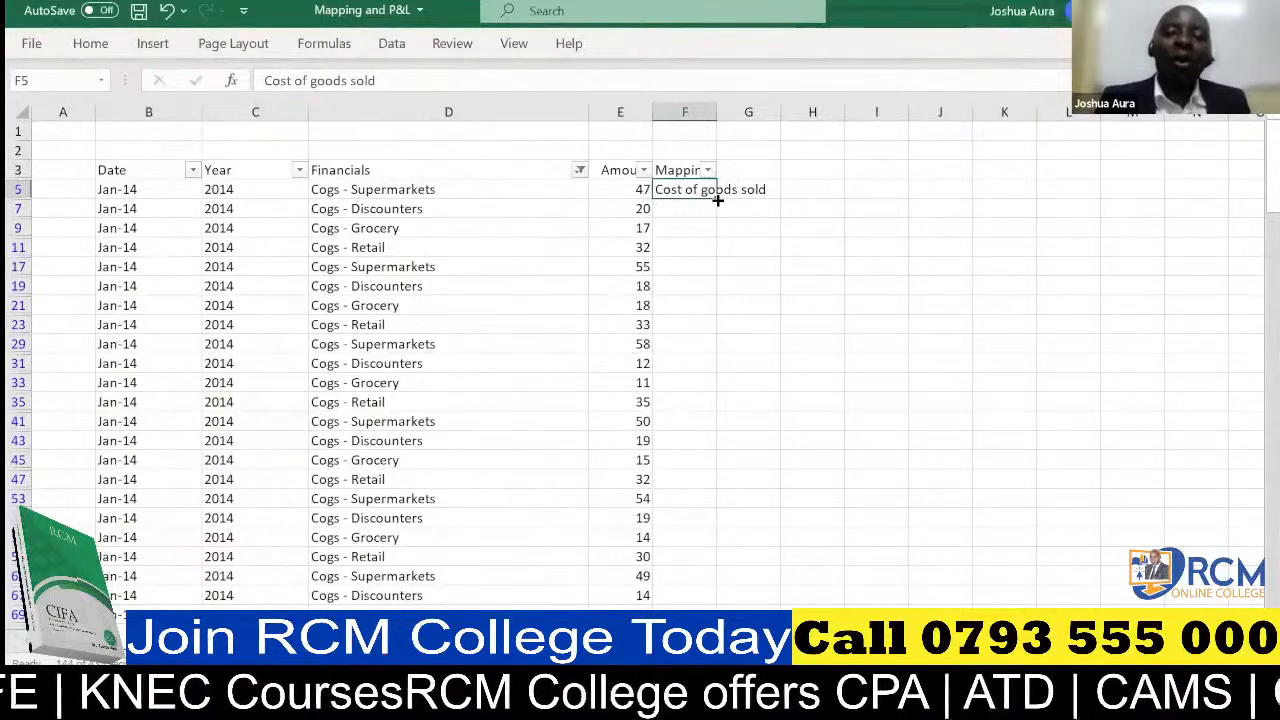
pyautogui.hotkey('ctrl', 'z')
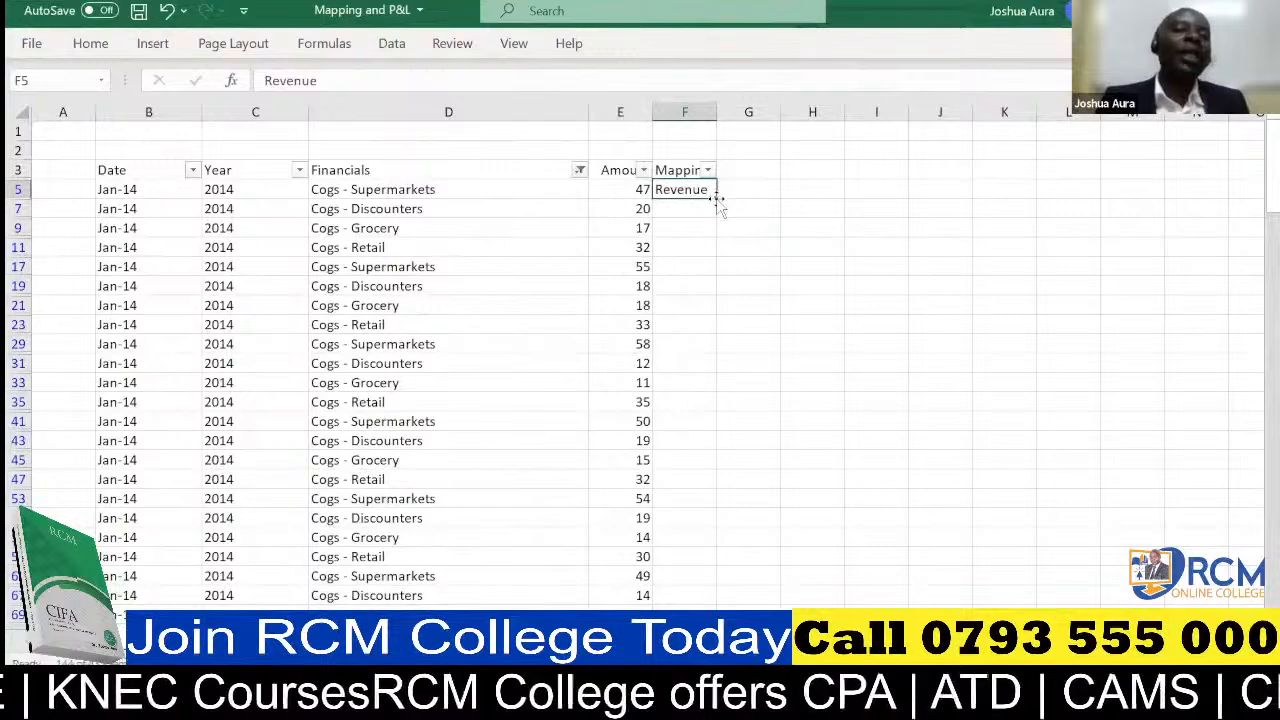
pyautogui.click(168, 10)
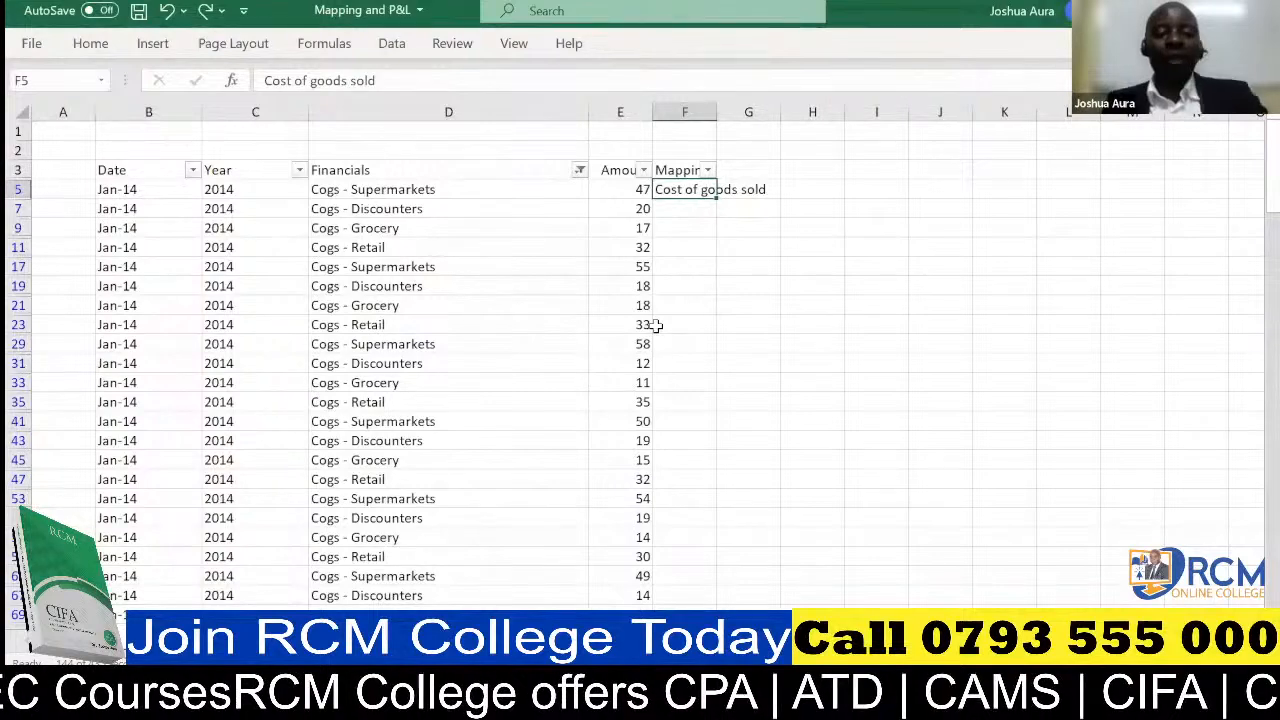
# Copy the Cost of goods sold label from F5 into all filtered Cogs rows of the Mapping column
pyautogui.hotkey('ctrl', 'c')
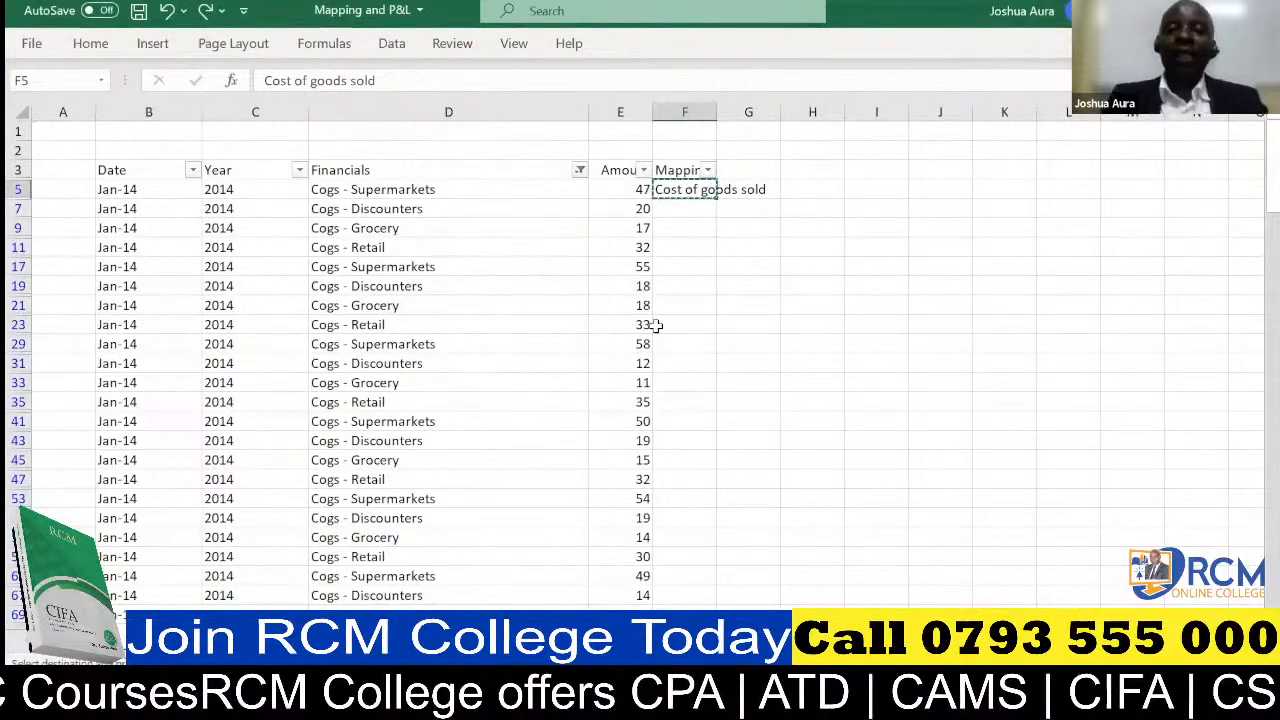
pyautogui.hotkey('ctrl', 'shift', 'Down')
pyautogui.hotkey('ctrl', 'v')
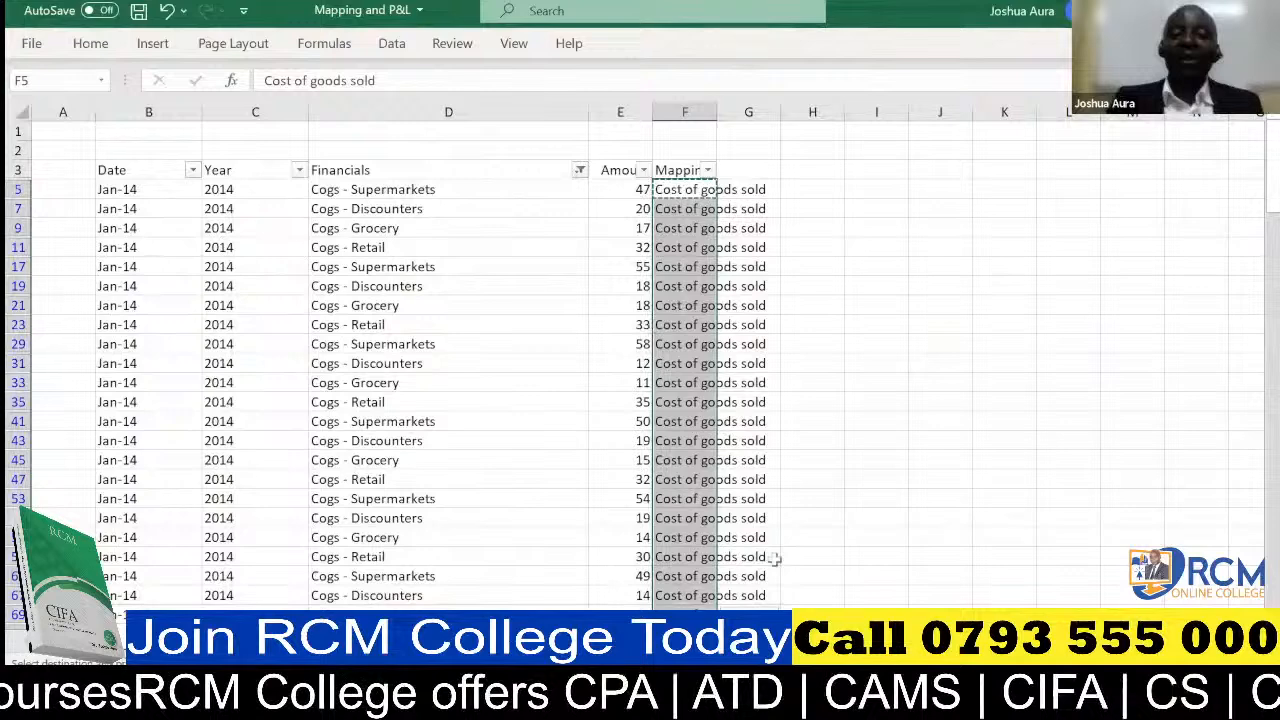
# Review the Mapping column from the first to the last filtered Cogs row for the Cost of goods sold label
pyautogui.hotkey('alt', 'Tab')
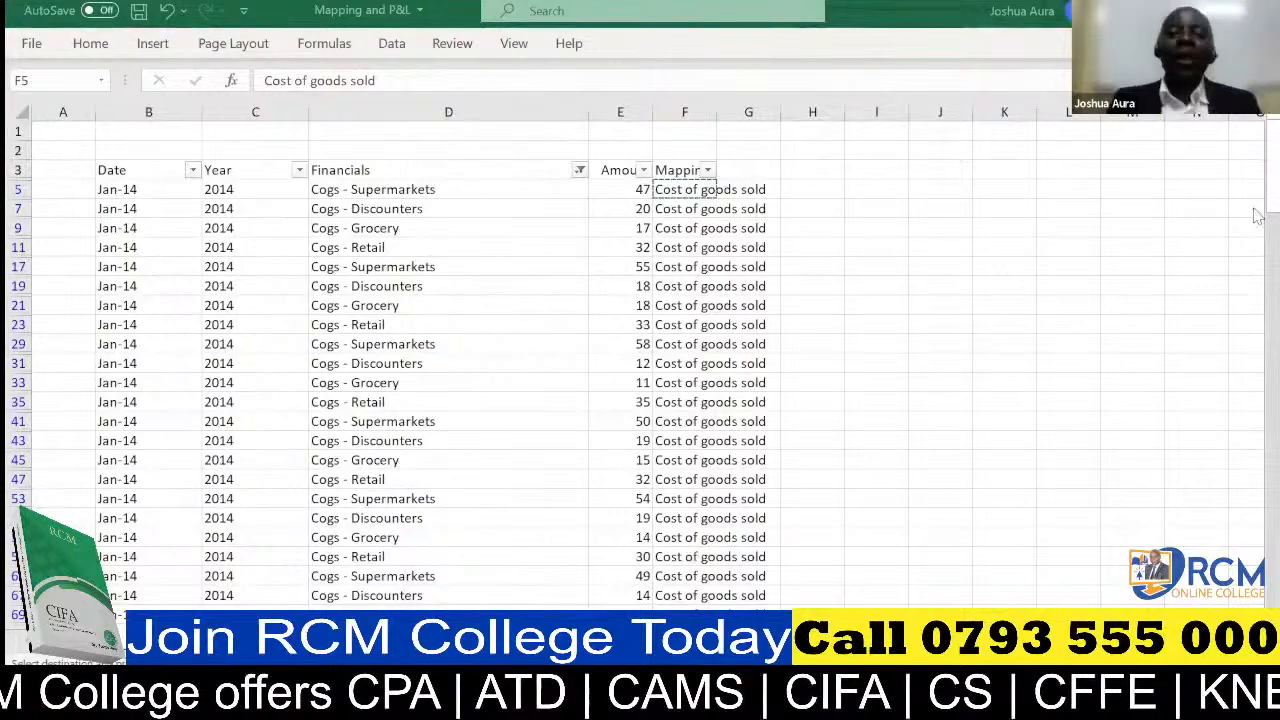
pyautogui.hotkey('ctrl', 'shift', 'Down')
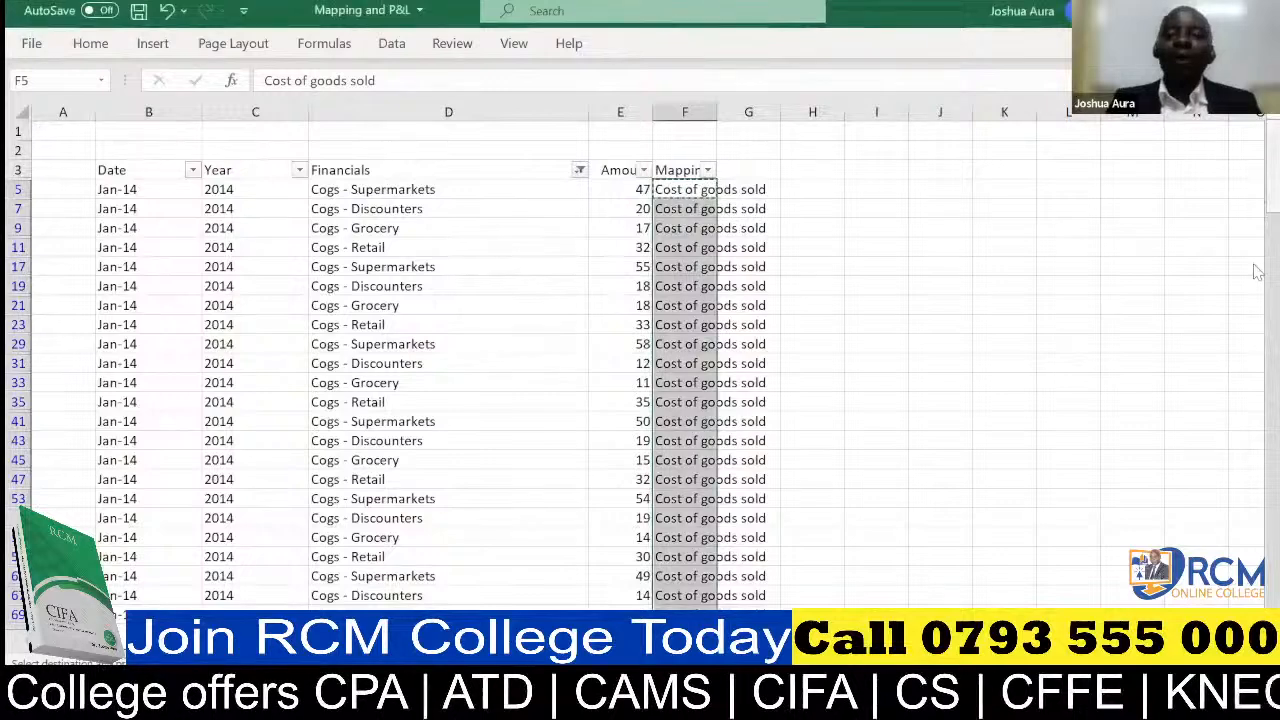
pyautogui.moveTo(1272, 190); pyautogui.dragTo(1272, 575)
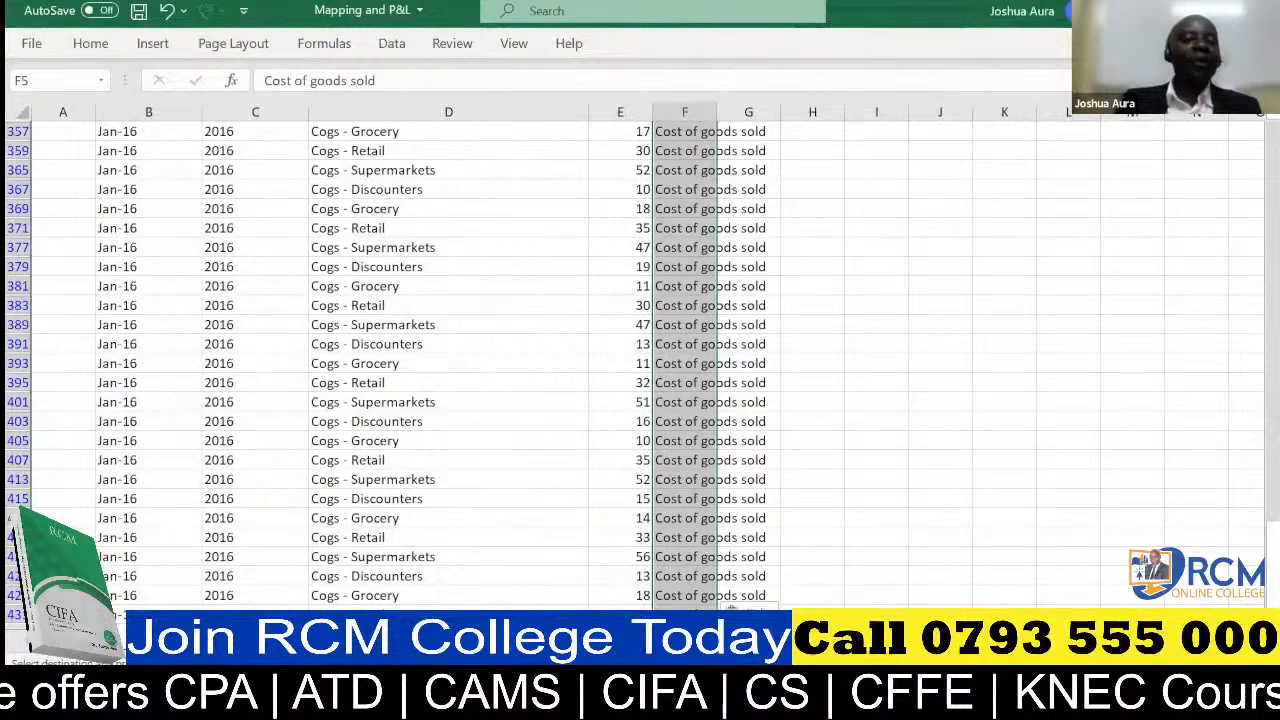
pyautogui.scroll(3, 1258, 125)
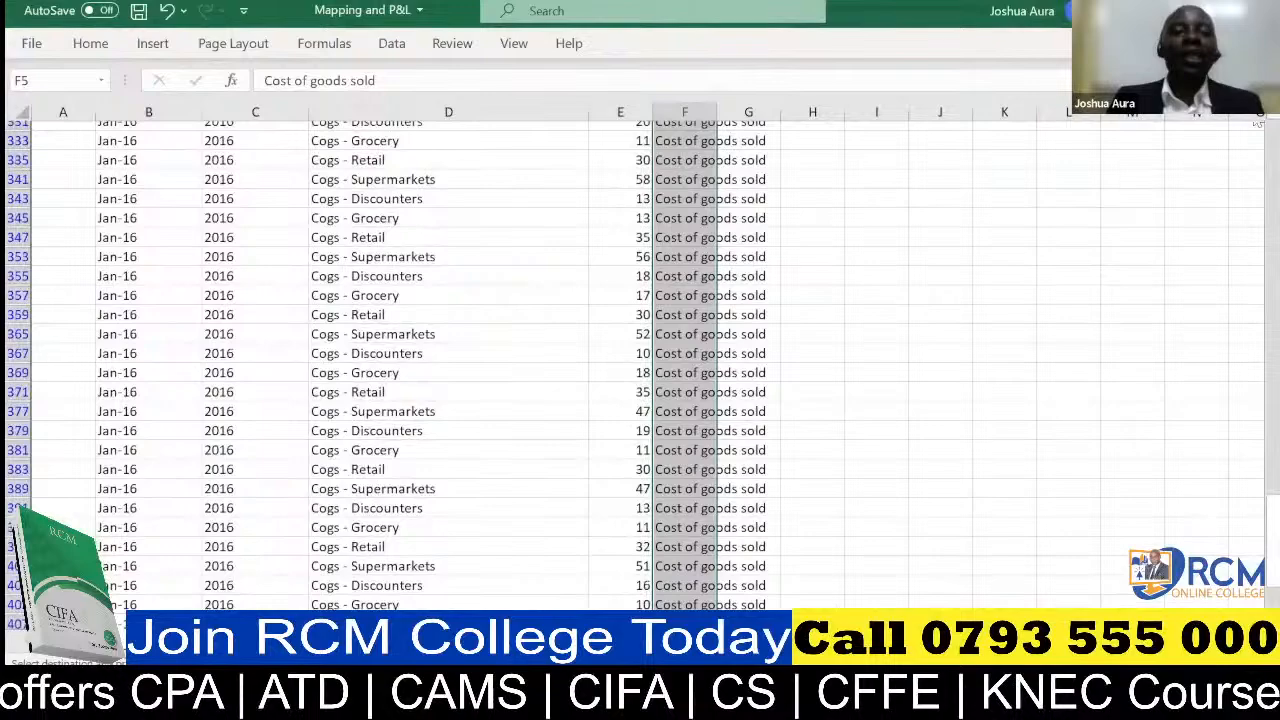
pyautogui.scroll(7, 1258, 125)
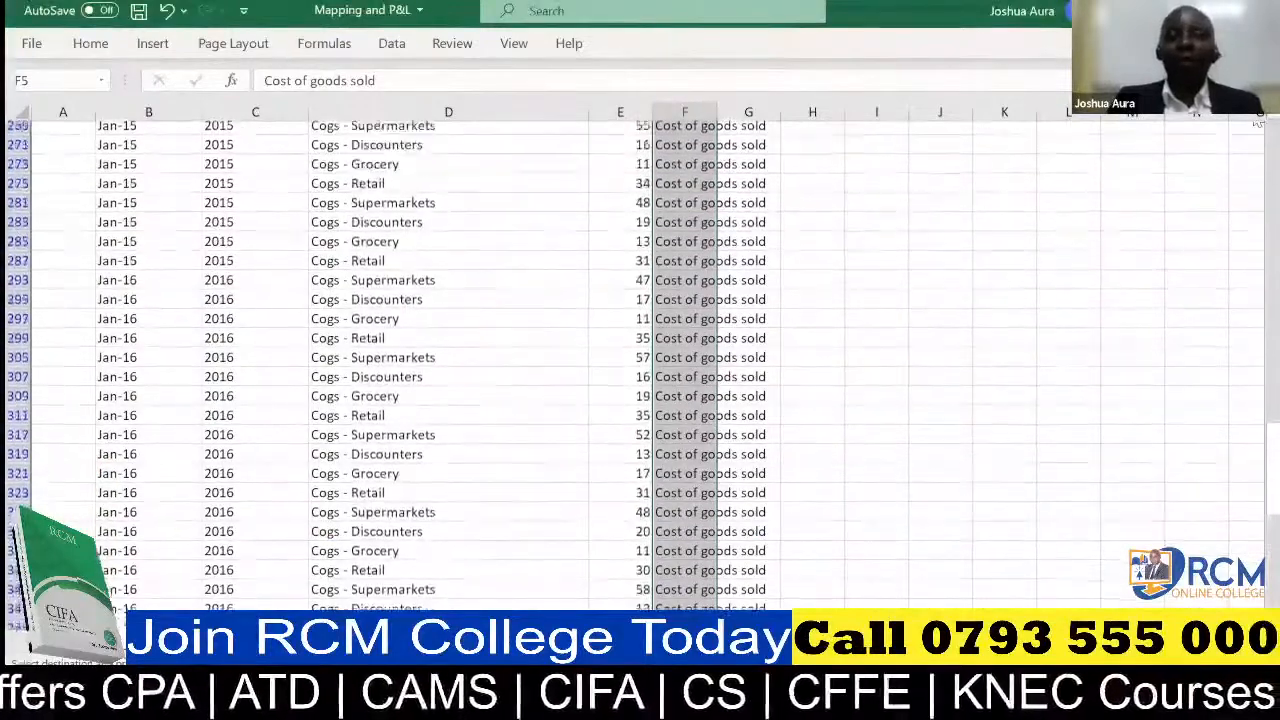
pyautogui.scroll(2, 1258, 125)
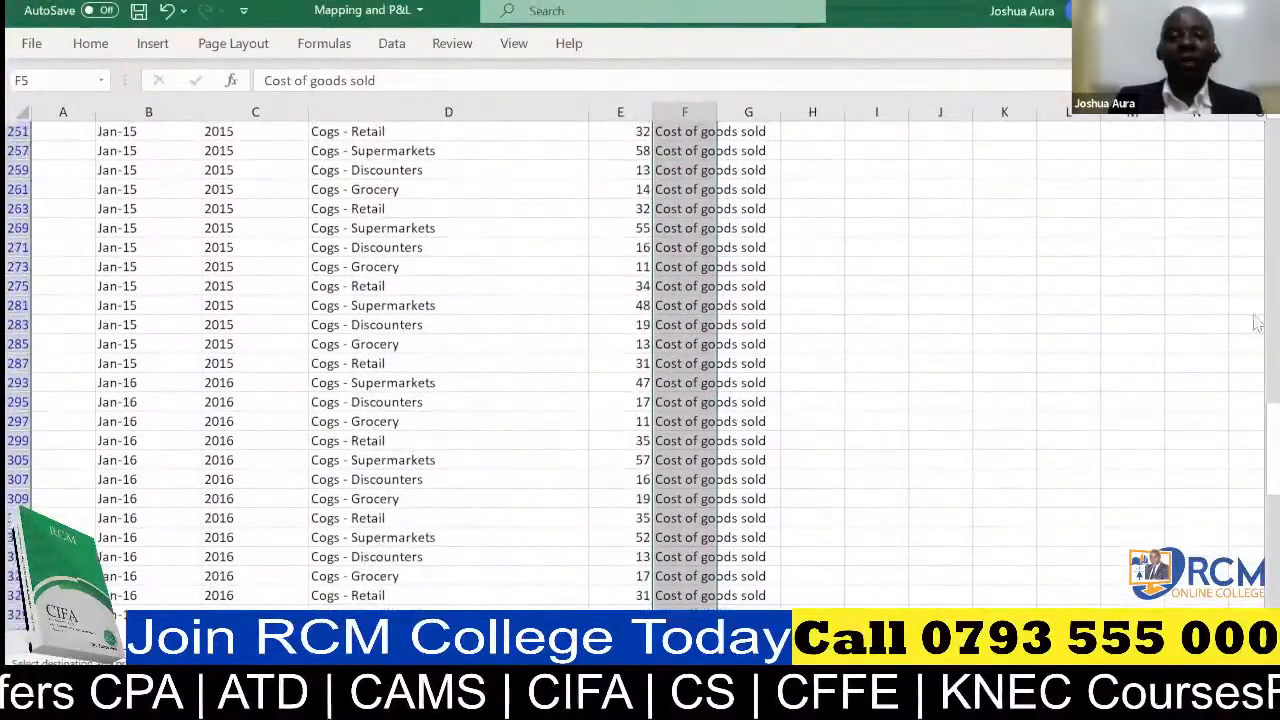
pyautogui.moveTo(1257, 472); pyautogui.dragTo(1257, 128)
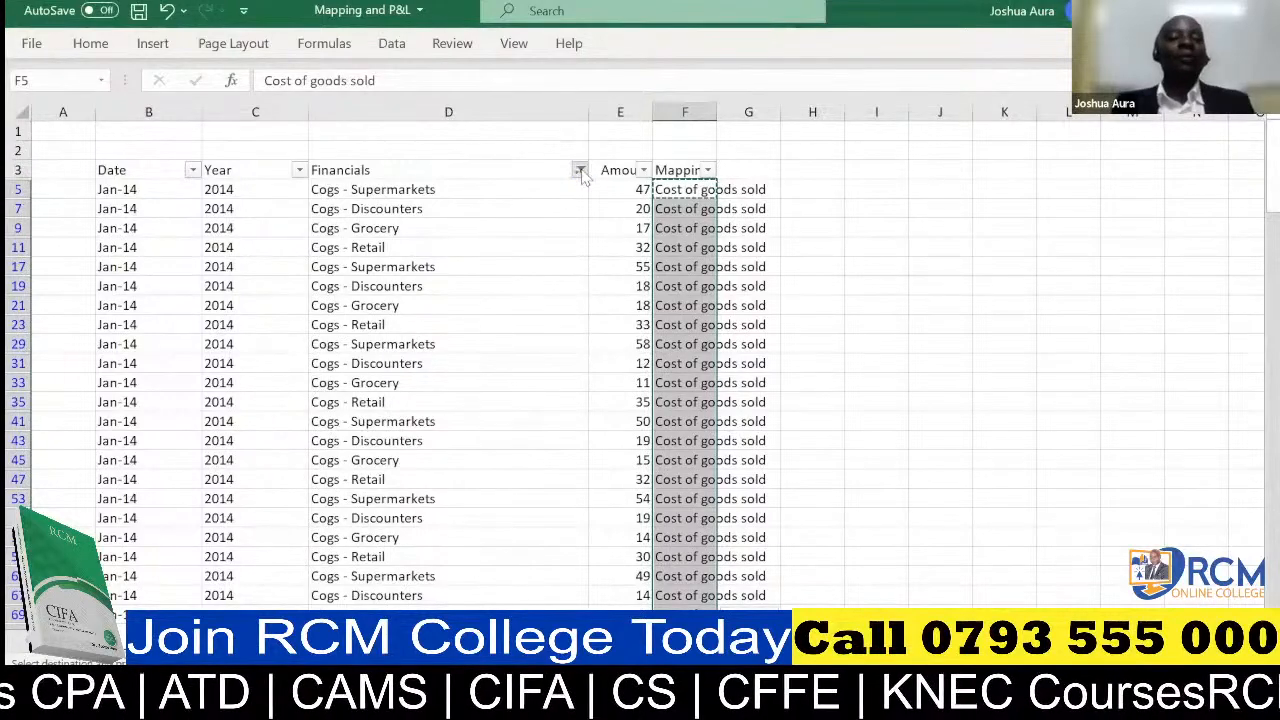
# Change the Financials column filter to the Operating expenses entry using the search text "operating"
pyautogui.click(579, 171)
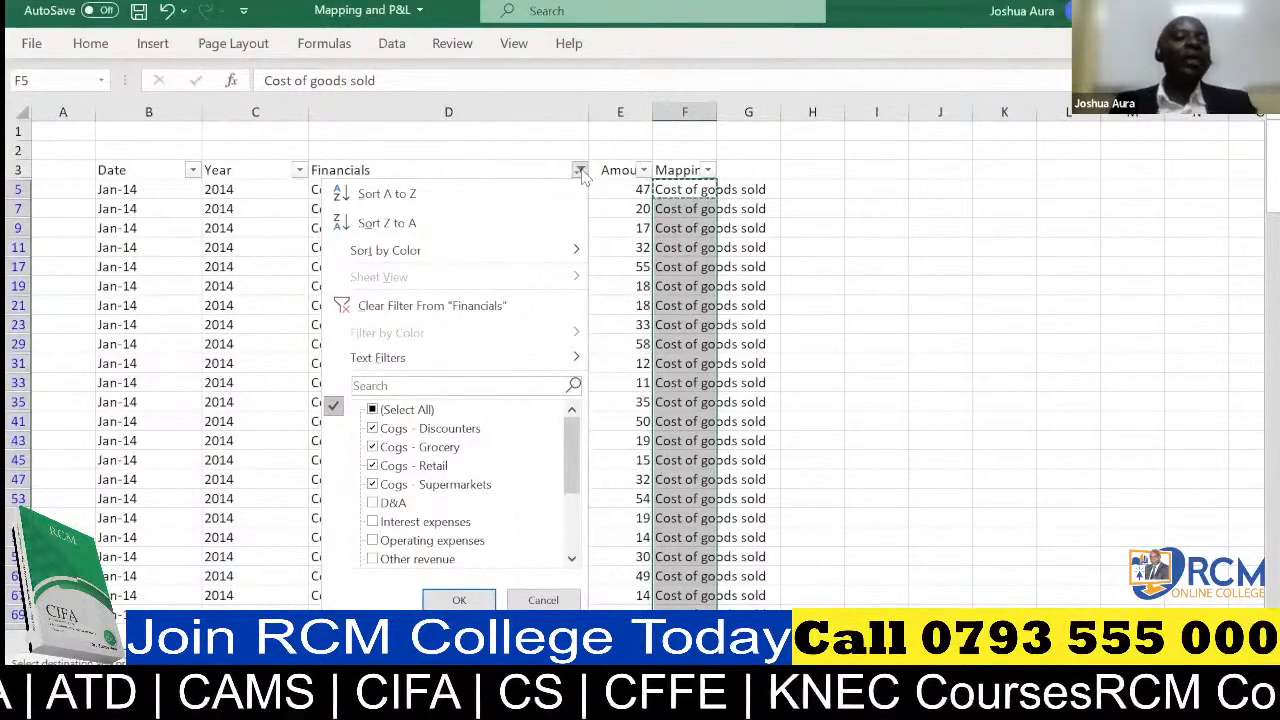
pyautogui.click(401, 388)
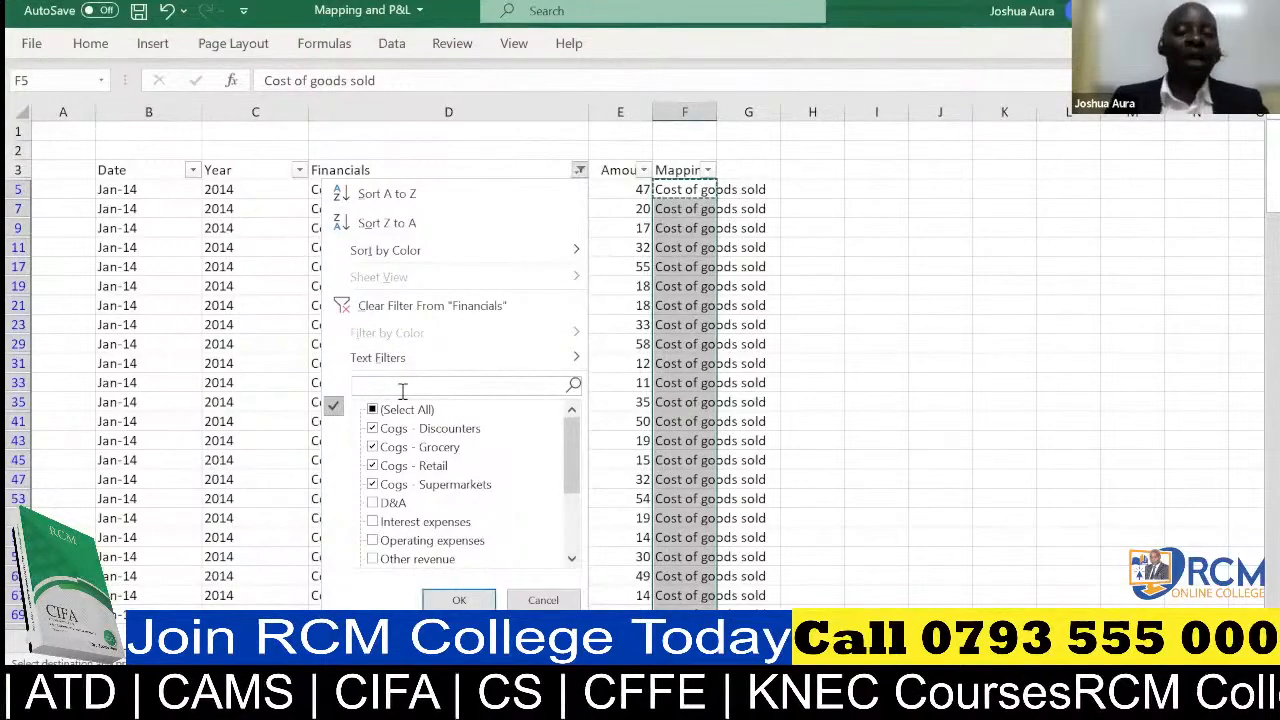
pyautogui.write('operatin')
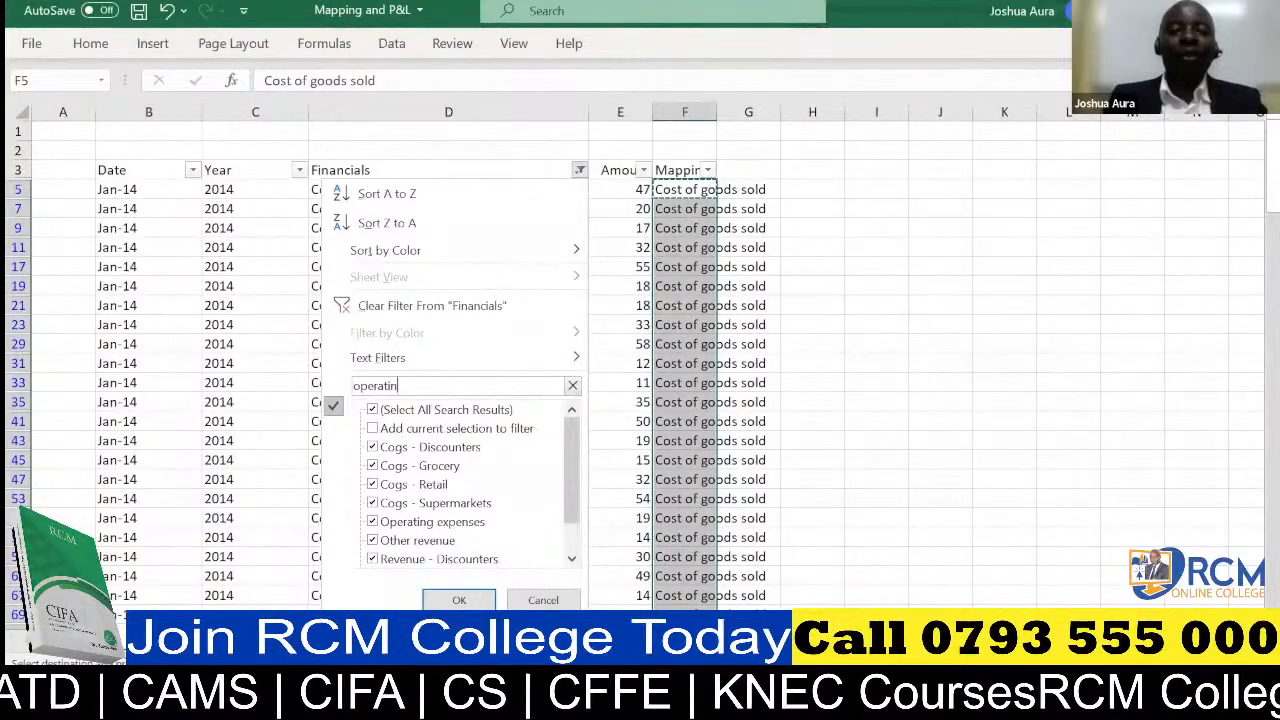
pyautogui.write('g')
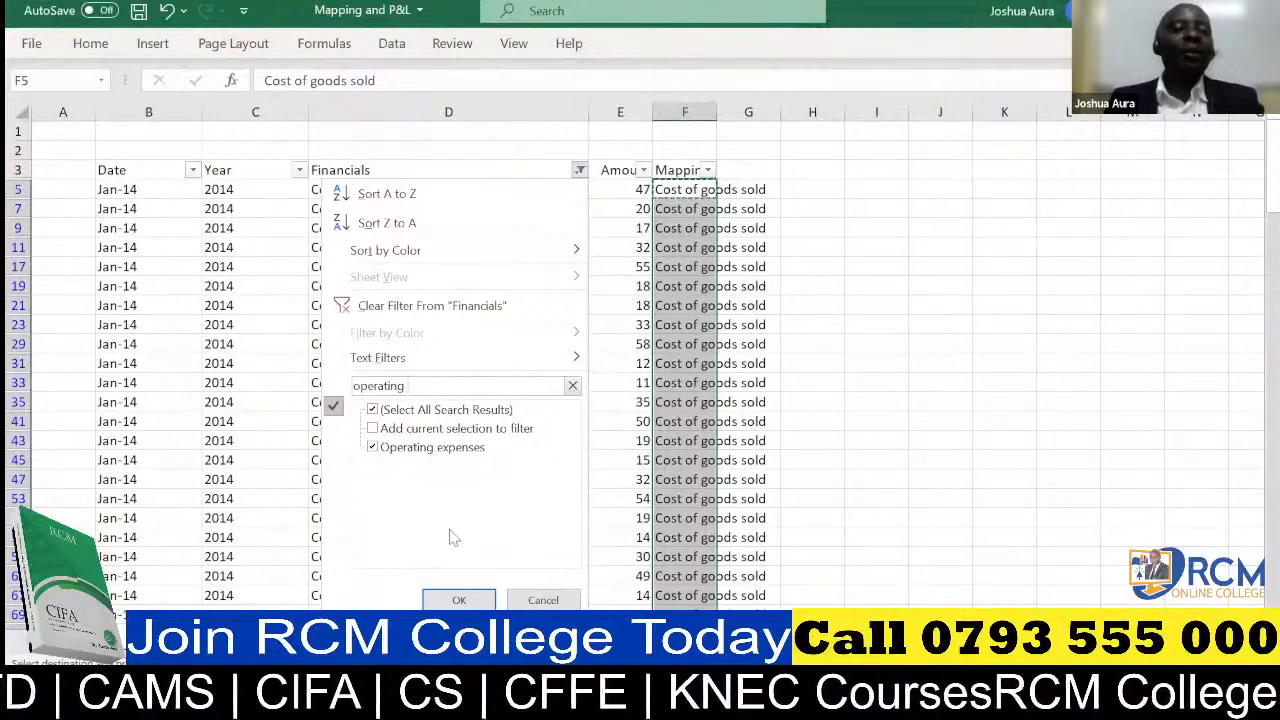
pyautogui.click(460, 600)
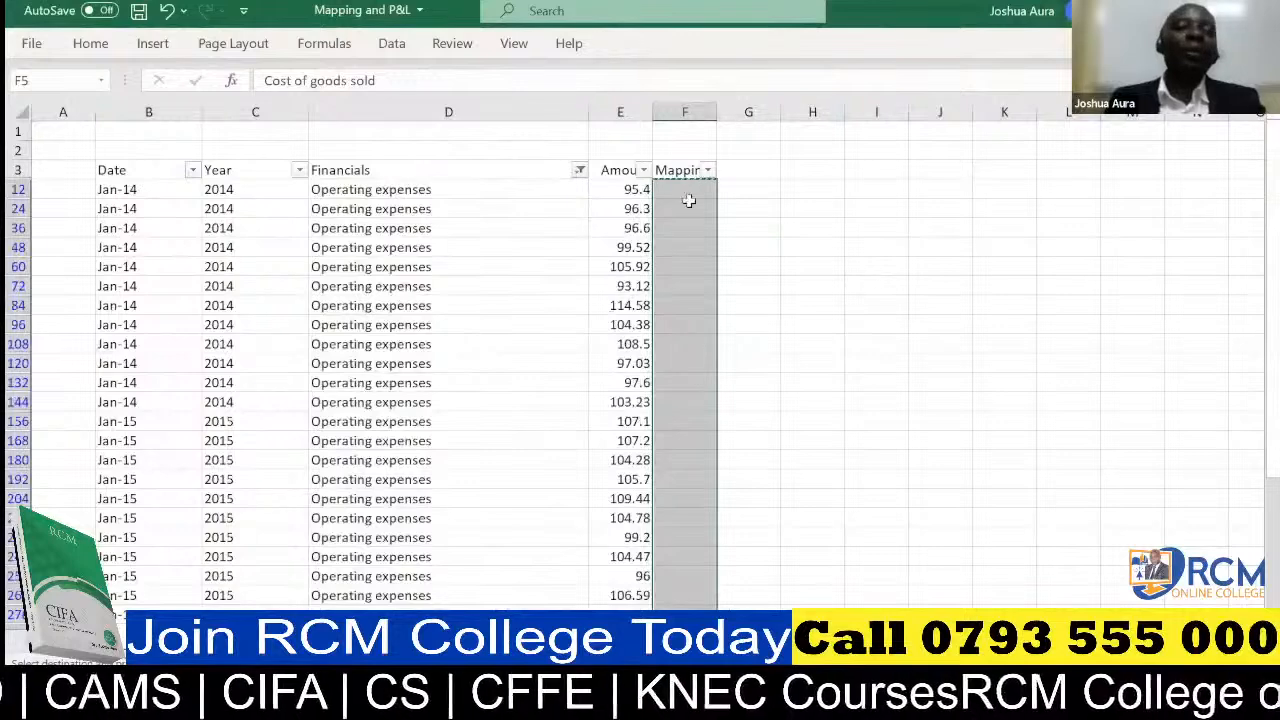
# Enter "Operating expenses" in cell F12 as the mapping for the first filtered Operating expenses row
pyautogui.click(686, 189)
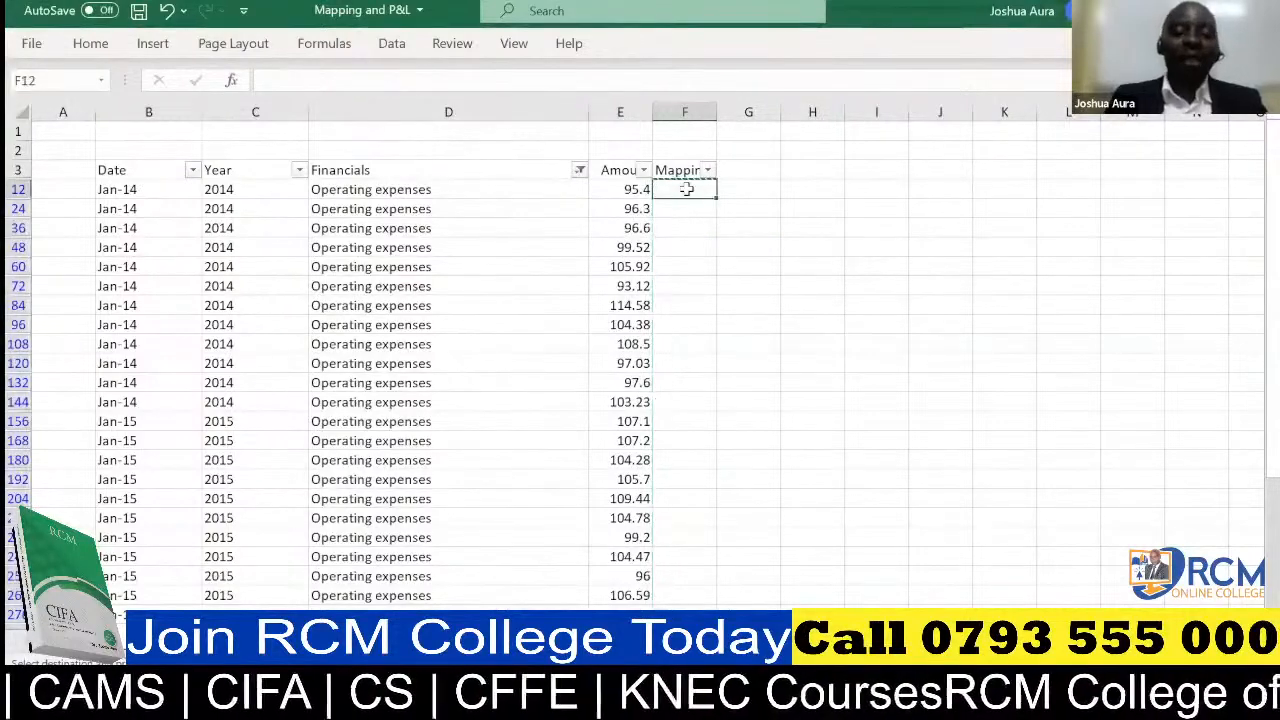
pyautogui.write('Operat')
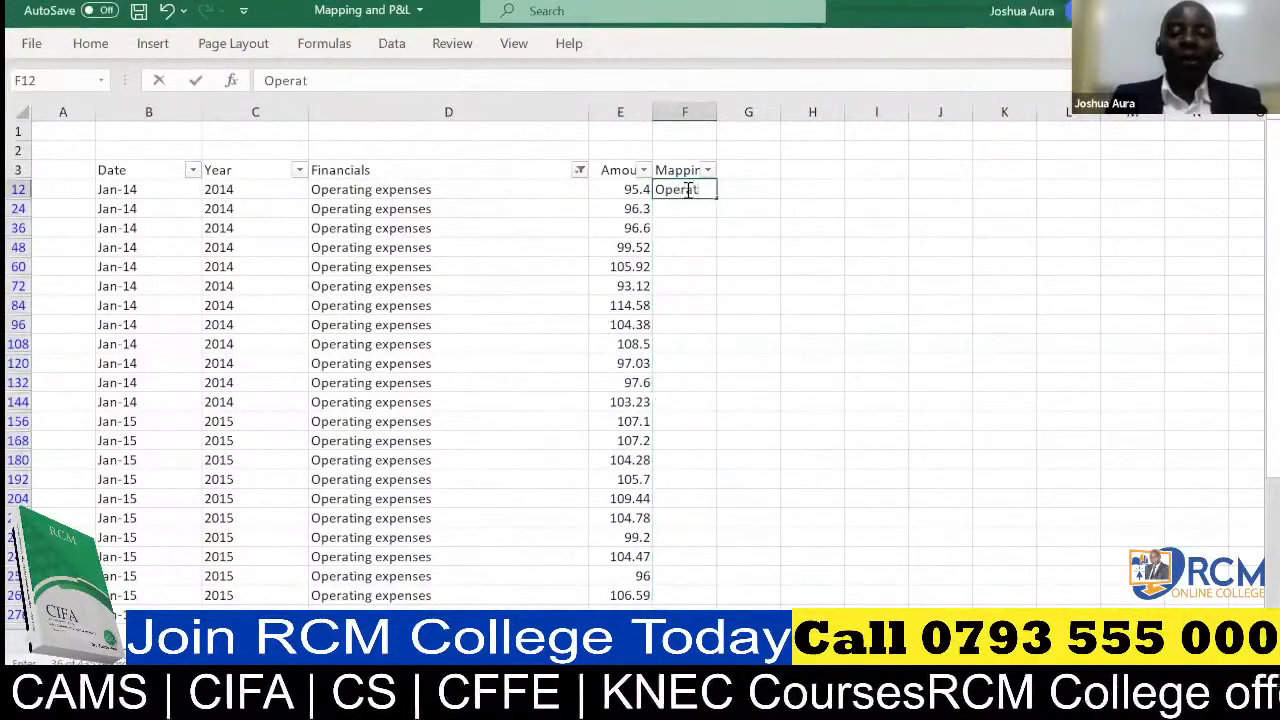
pyautogui.write('ing')
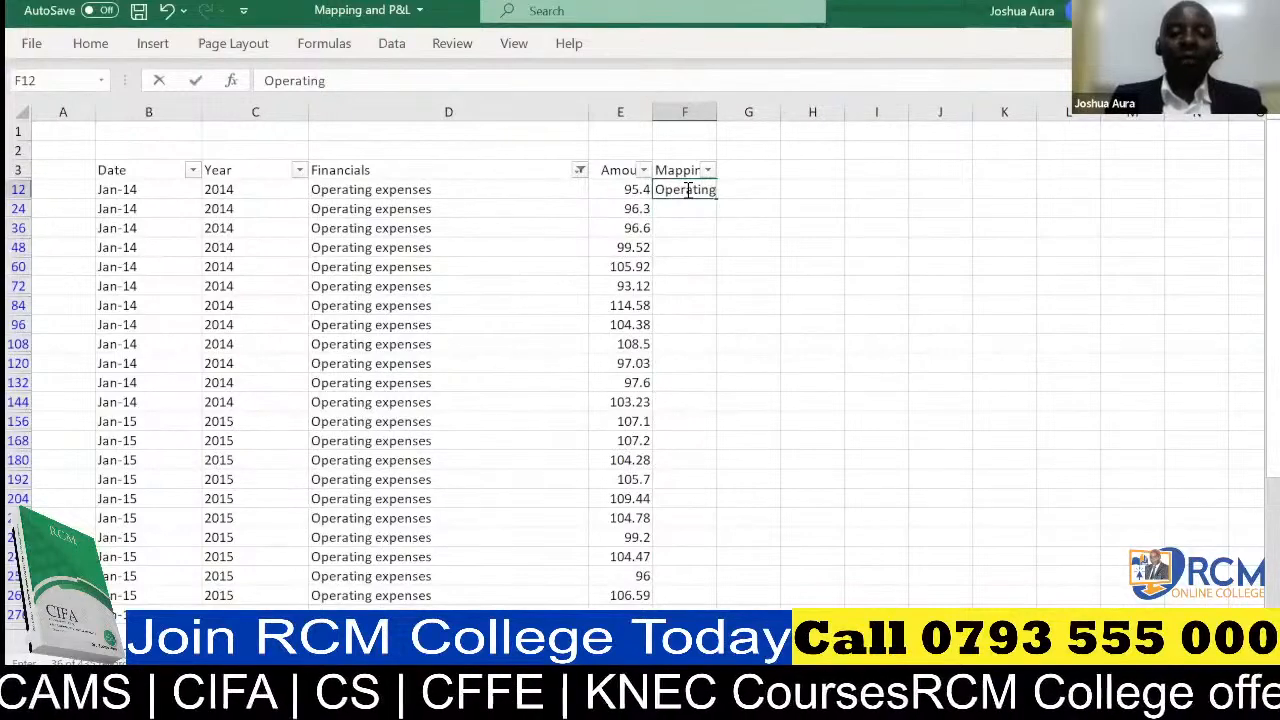
pyautogui.write(' expenses')
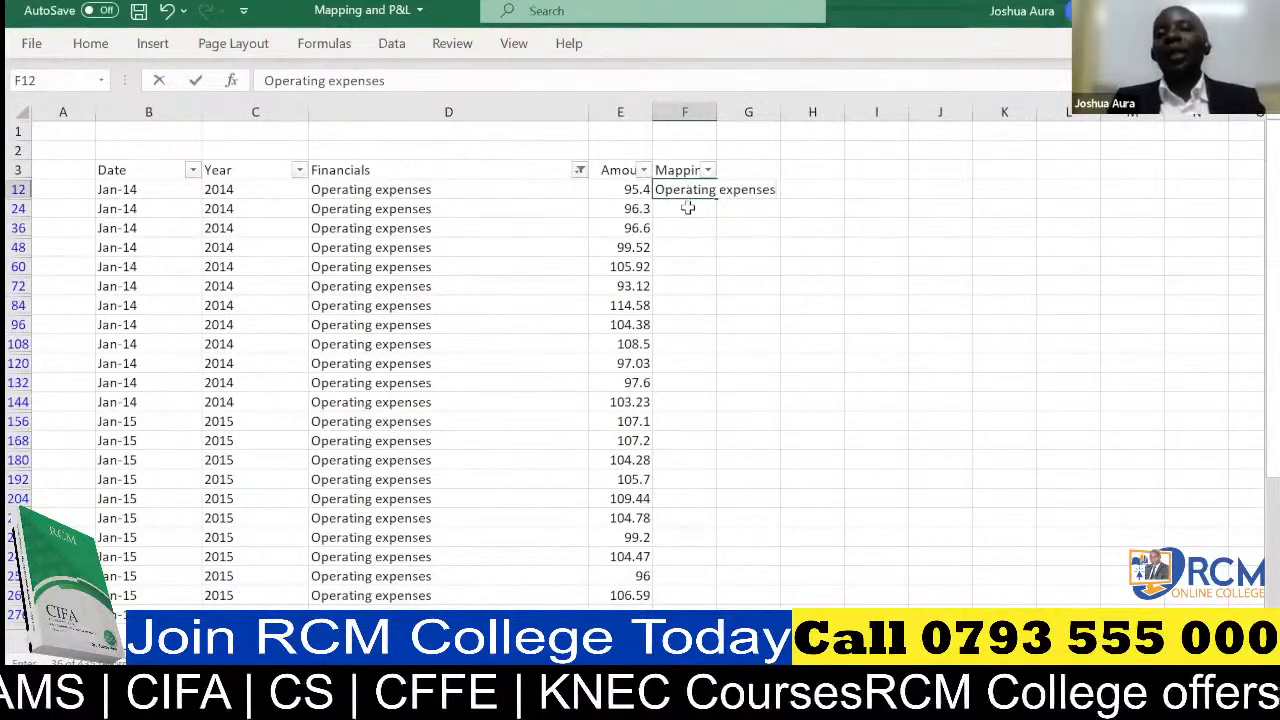
pyautogui.click(688, 208)
# Copy the Operating expenses label from F12 into all filtered Operating expenses rows of the Mapping column
pyautogui.click(688, 192)
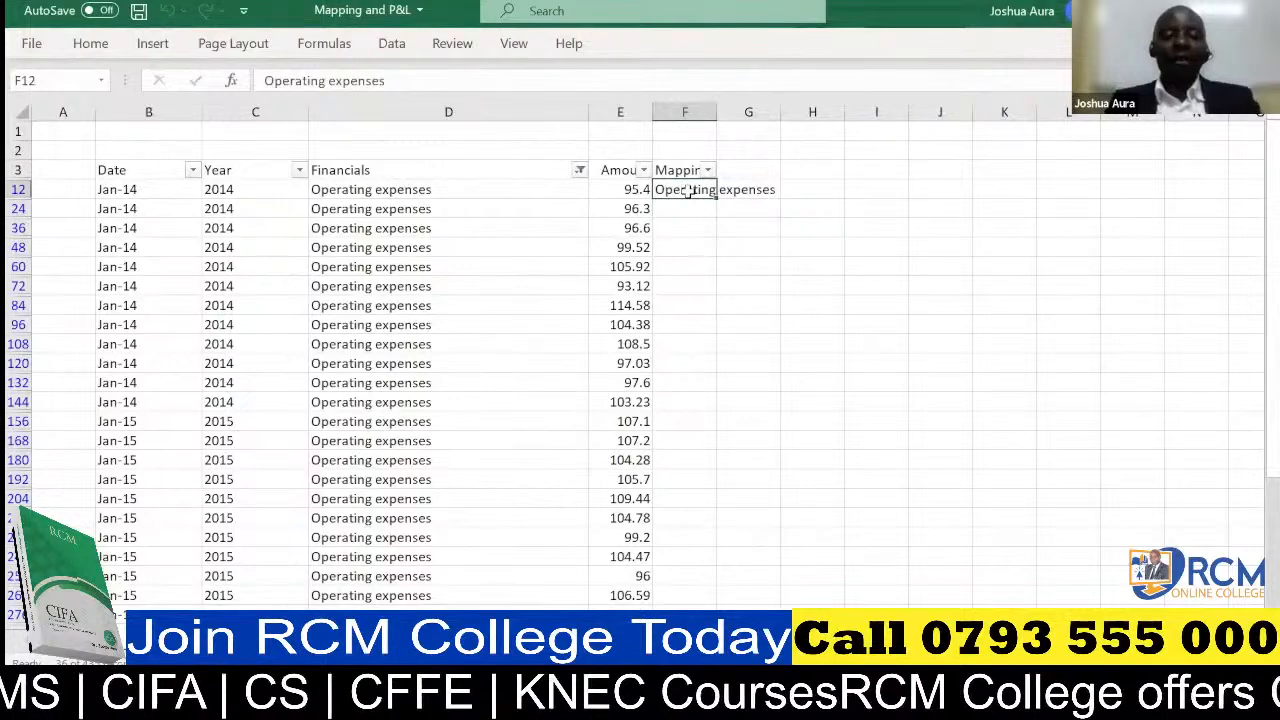
pyautogui.hotkey('ctrl', 'c')
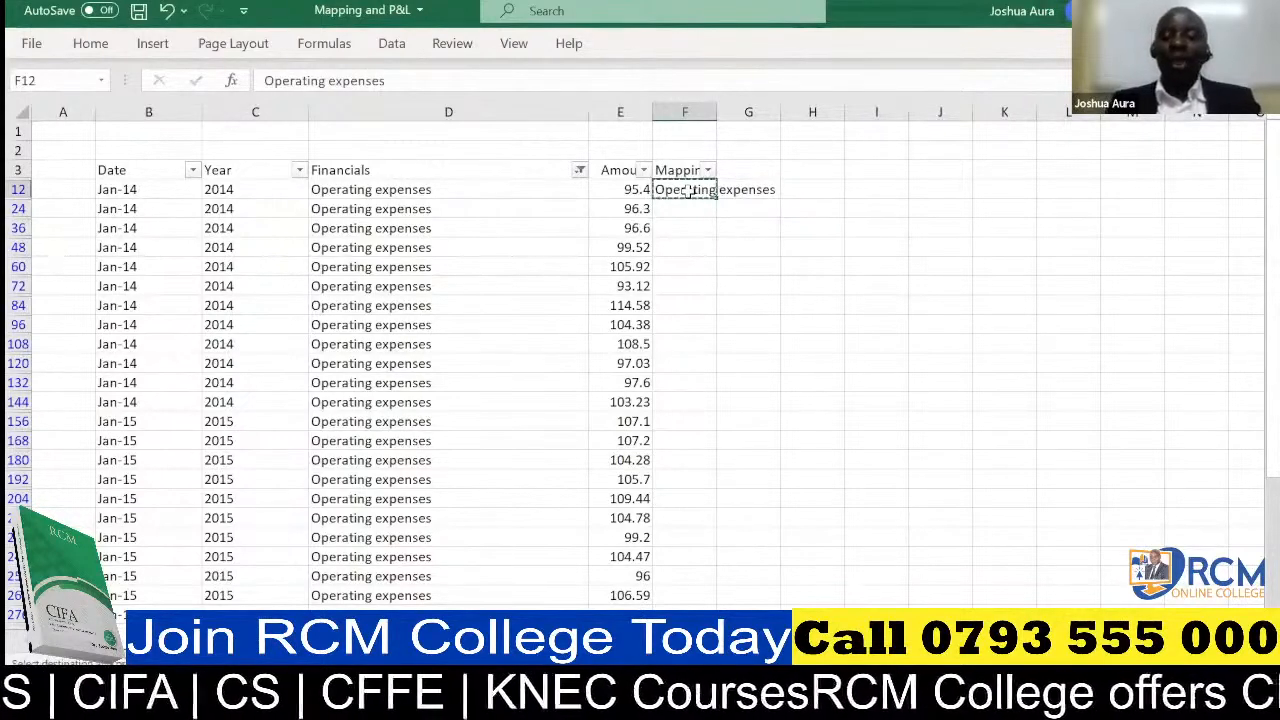
pyautogui.hotkey('ctrl', 'shift', 'Down')
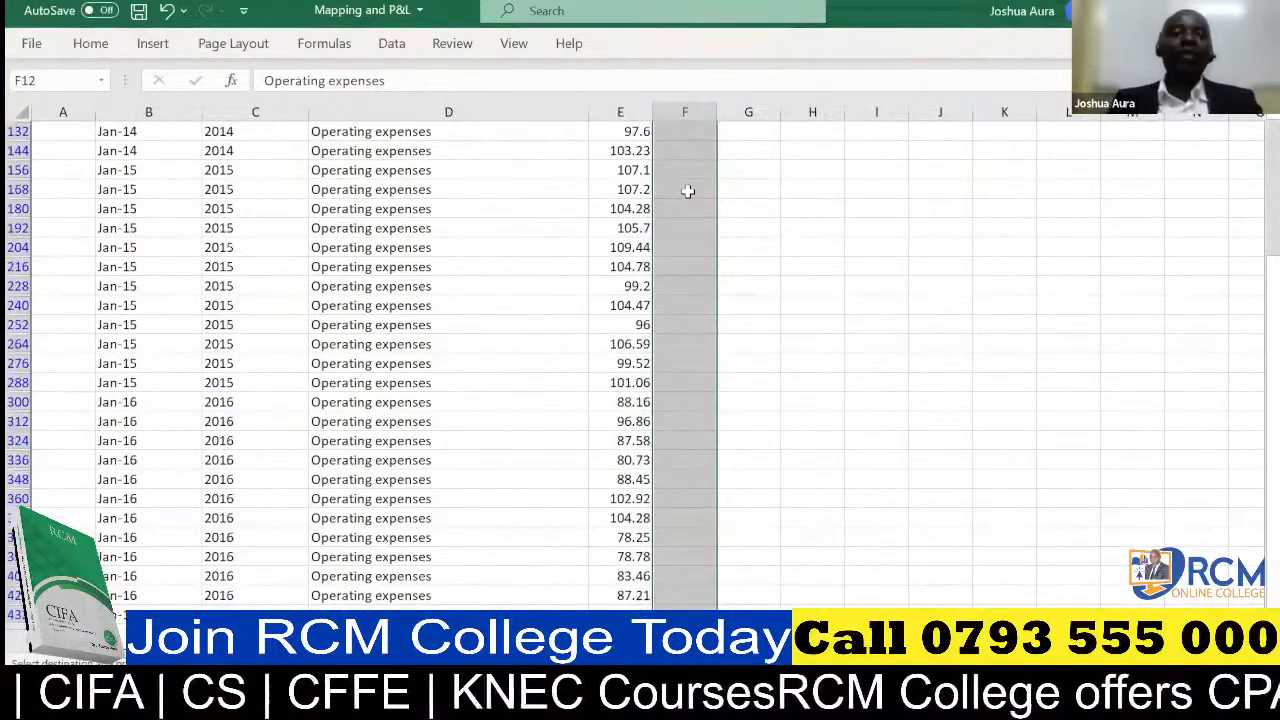
pyautogui.hotkey('ctrl', 'v')
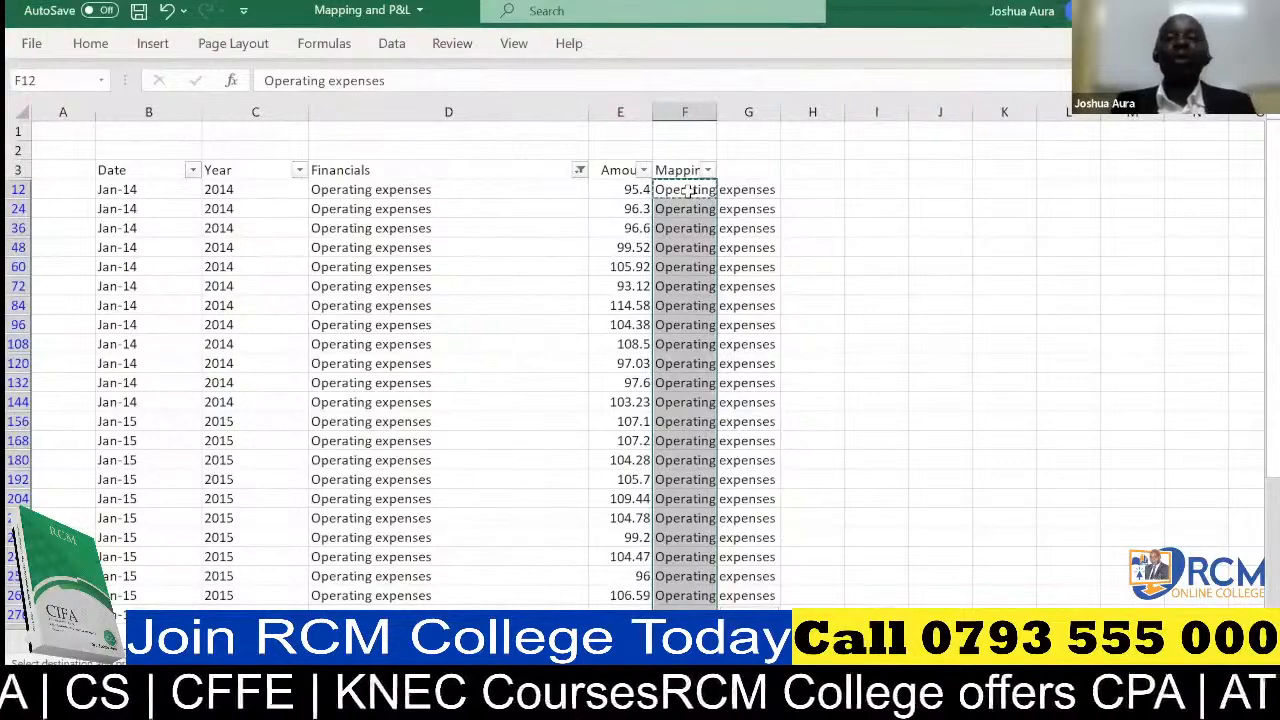
# Change the Financials column filter to the D&A entry using the search text "d&A"
pyautogui.click(580, 171)
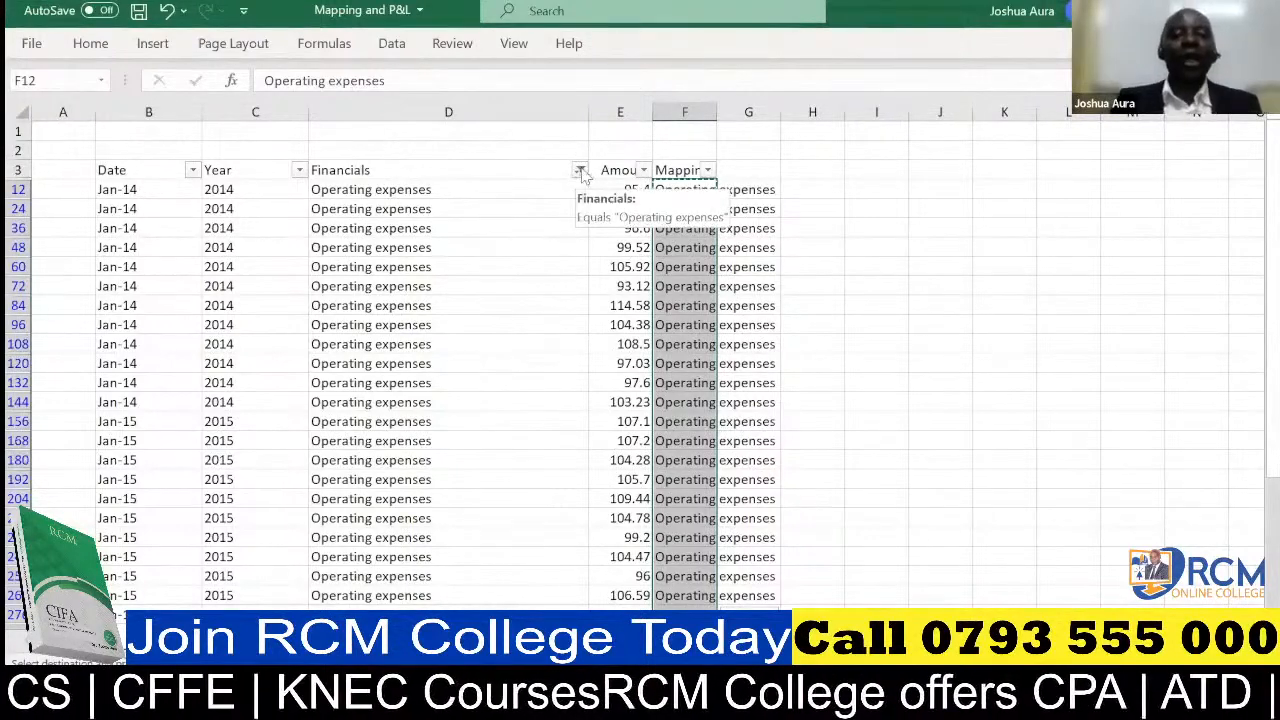
pyautogui.click(508, 384)
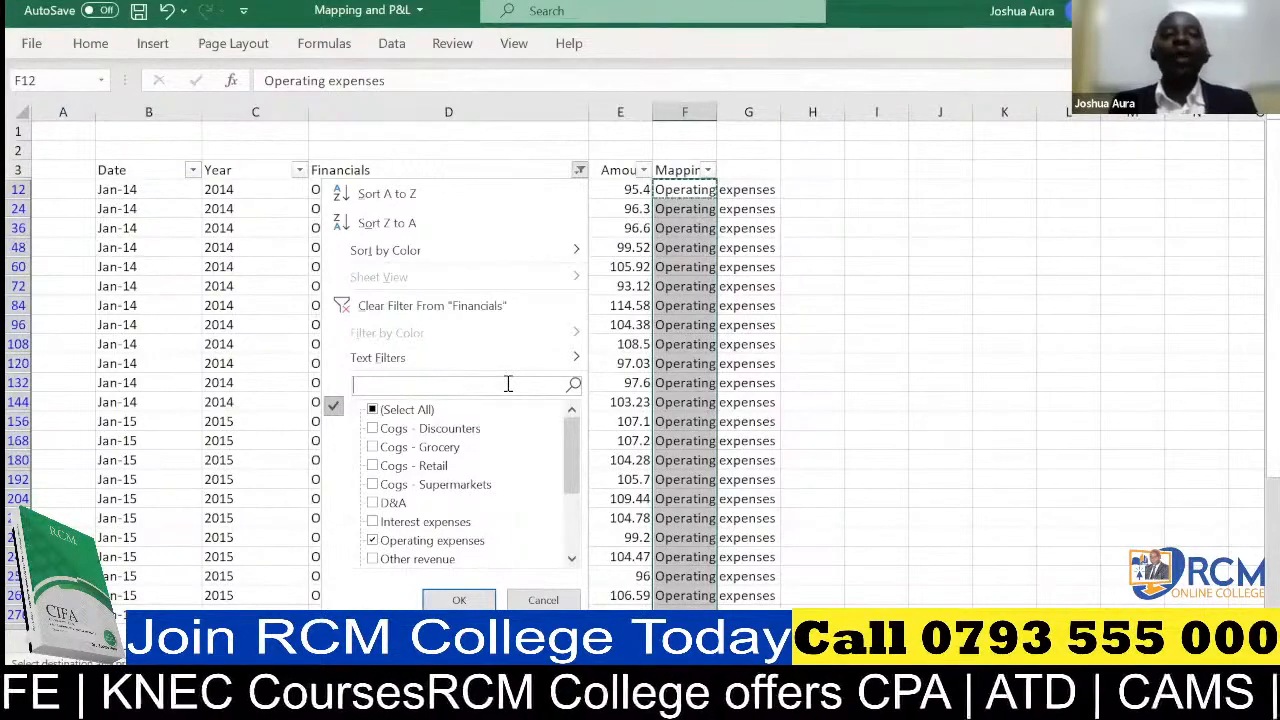
pyautogui.write('d')
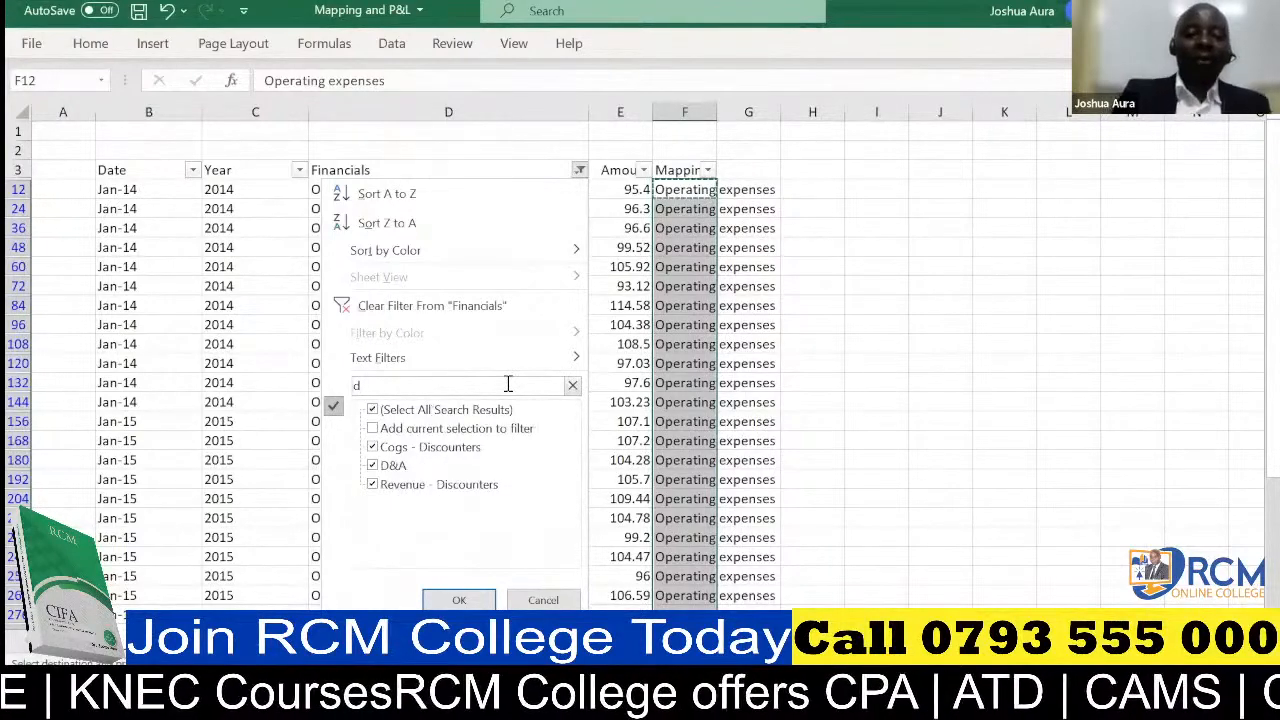
pyautogui.write('&A')
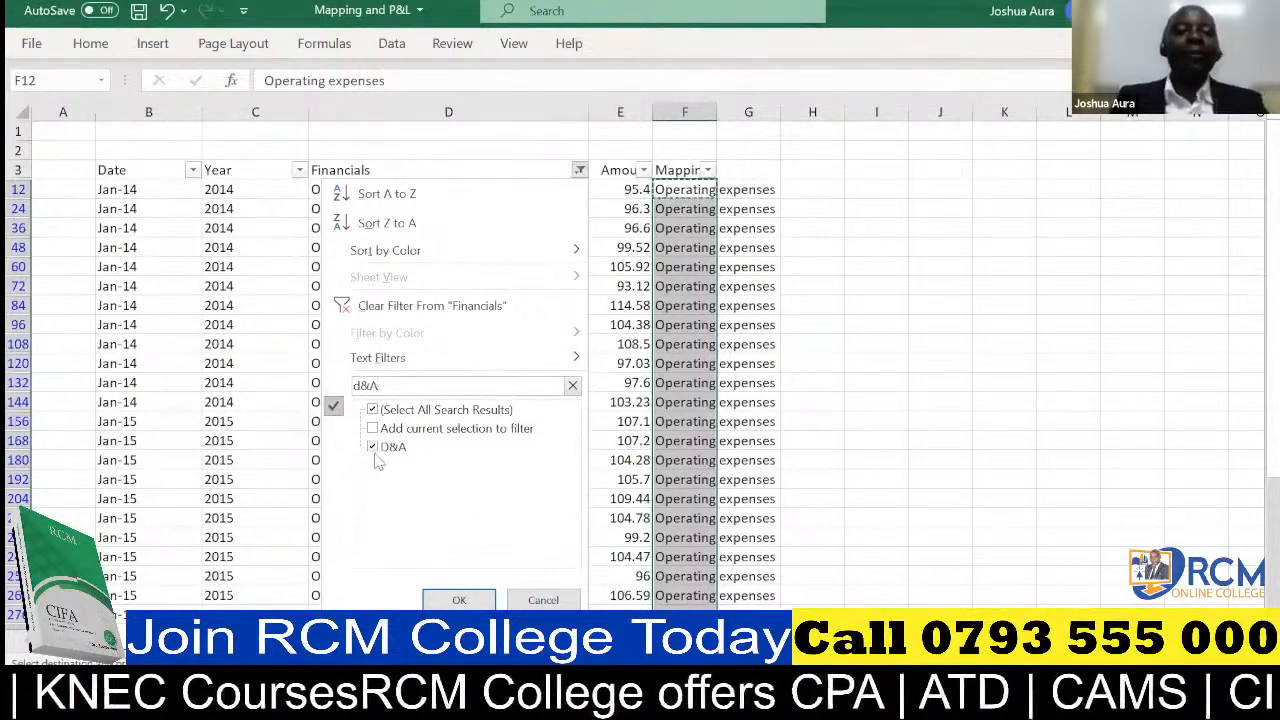
pyautogui.click(459, 600)
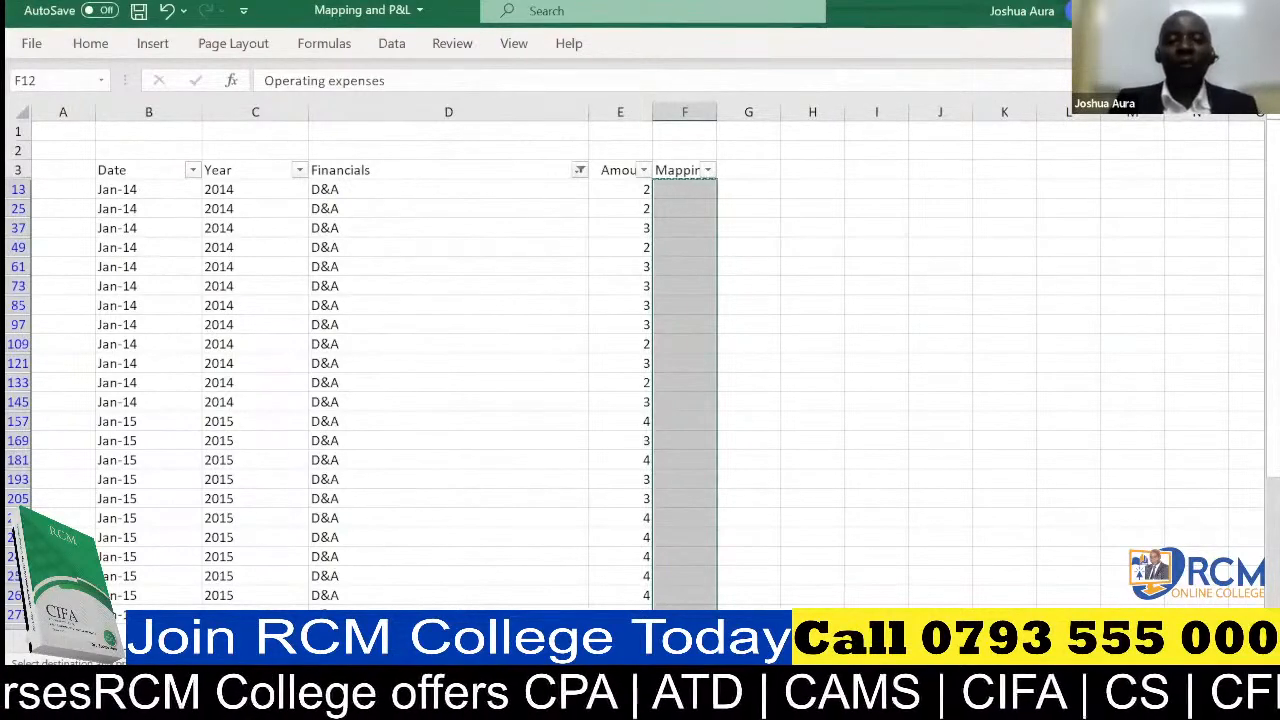
# Enter "Depreciation and Armotization" in cell F13 as the mapping for the first filtered D&A row
pyautogui.click(680, 188)
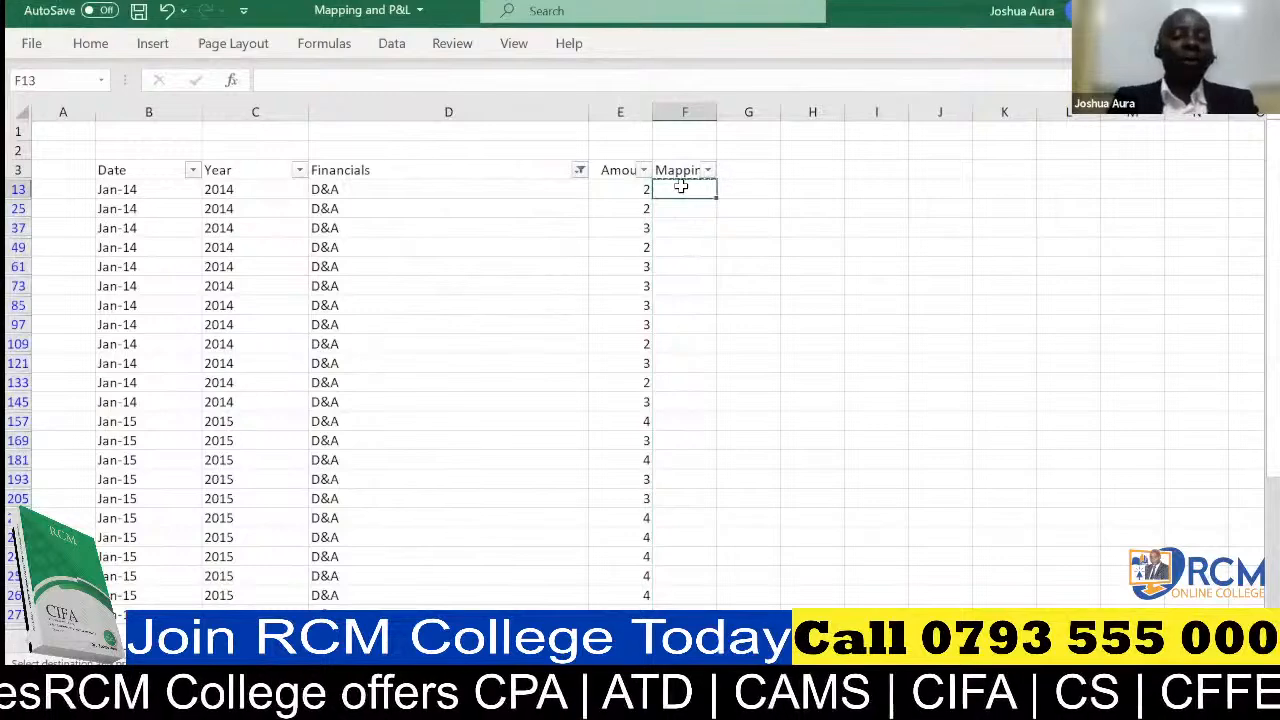
pyautogui.write('D')
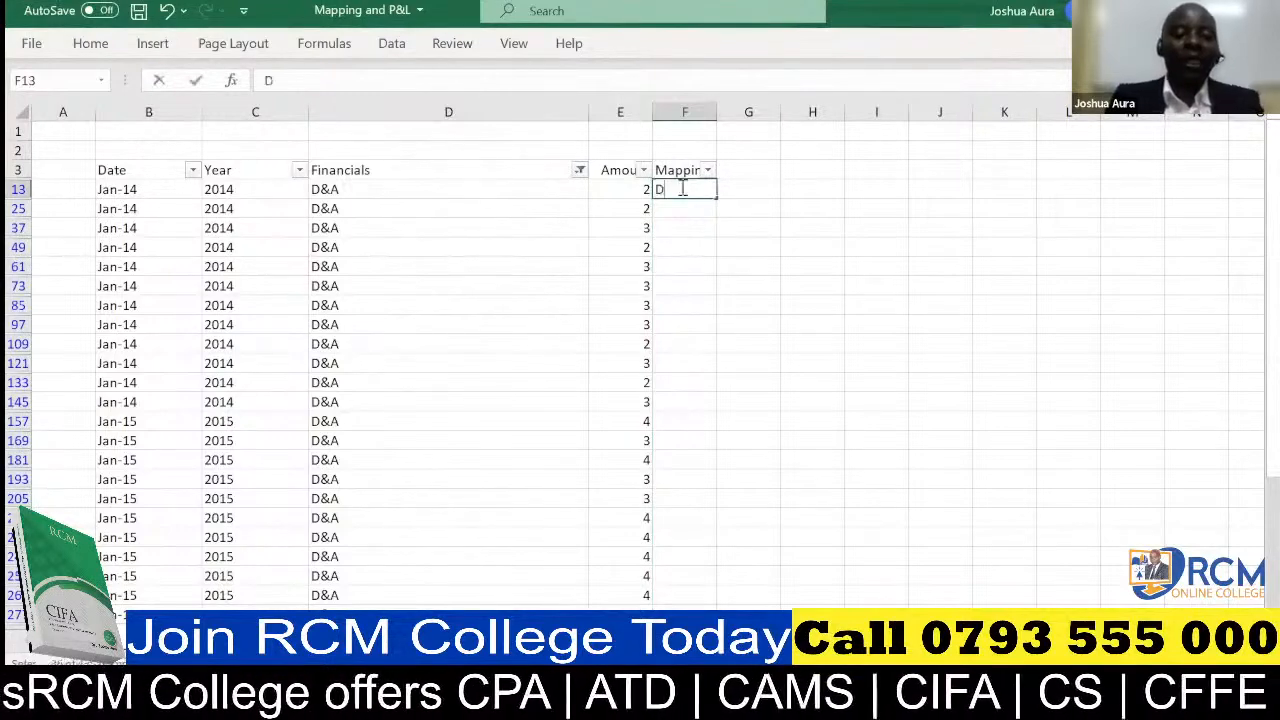
pyautogui.write('eprecia')
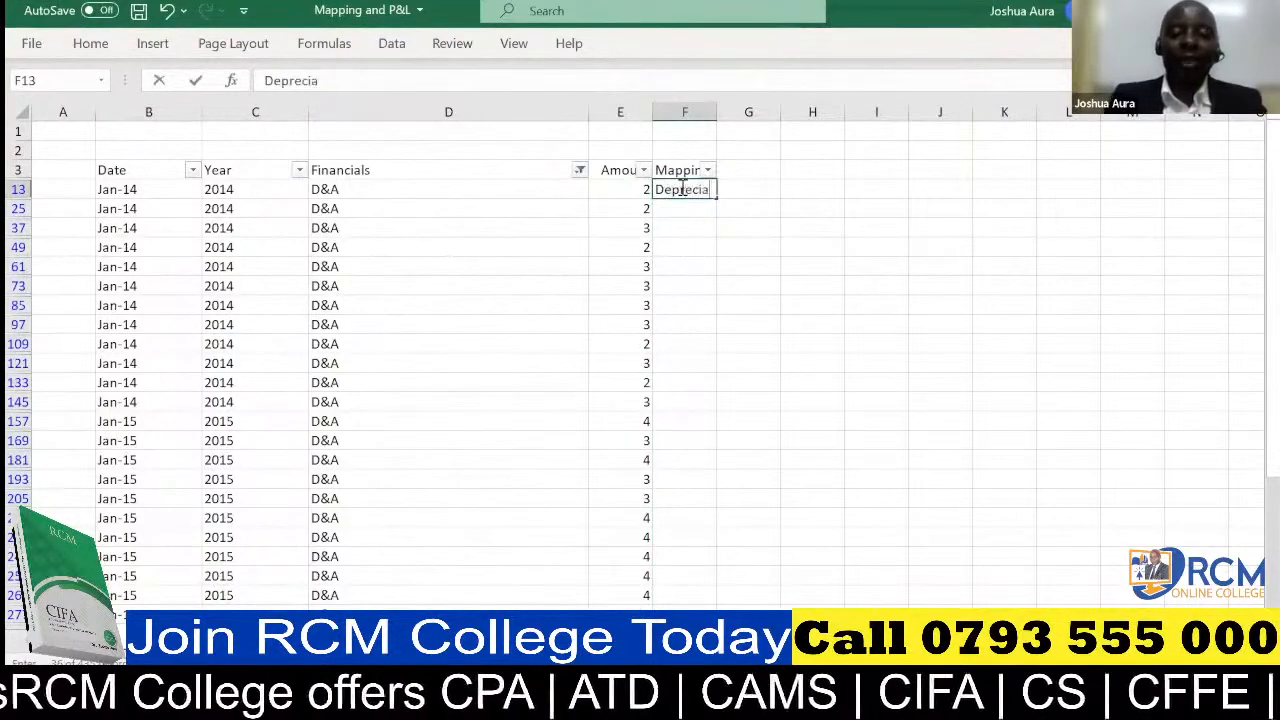
pyautogui.write('tio')
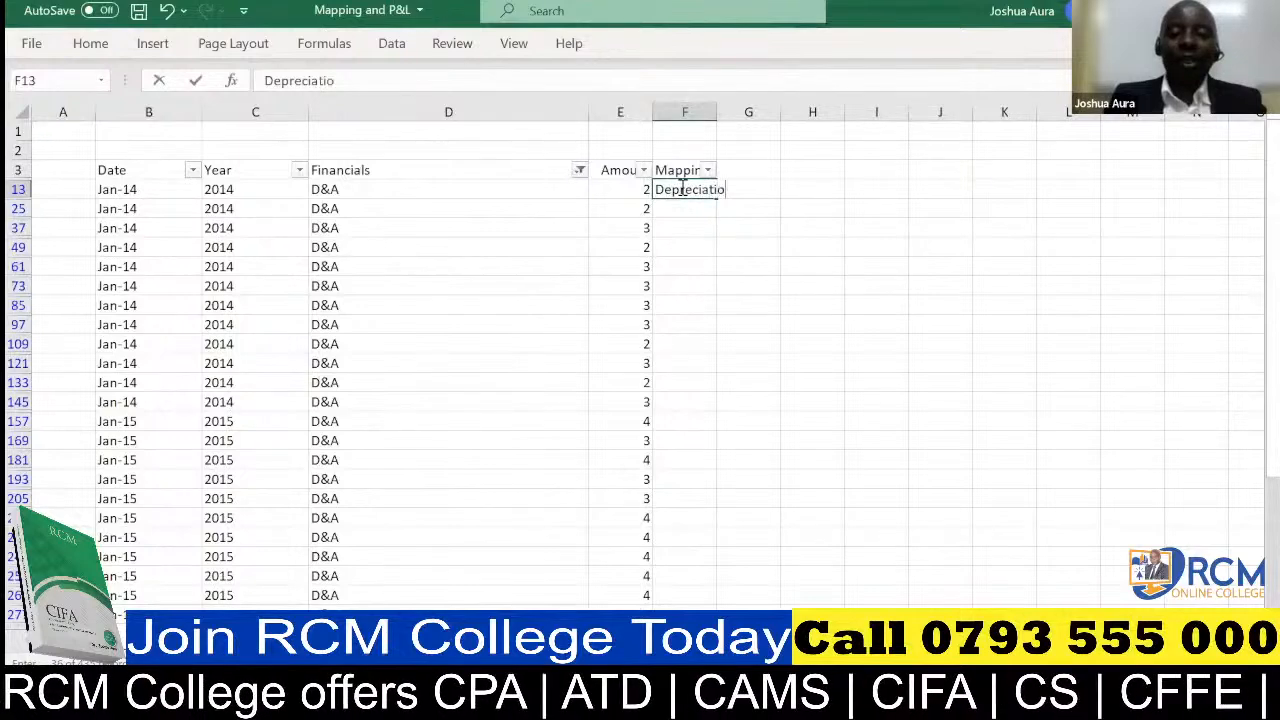
pyautogui.write('n and Ar')
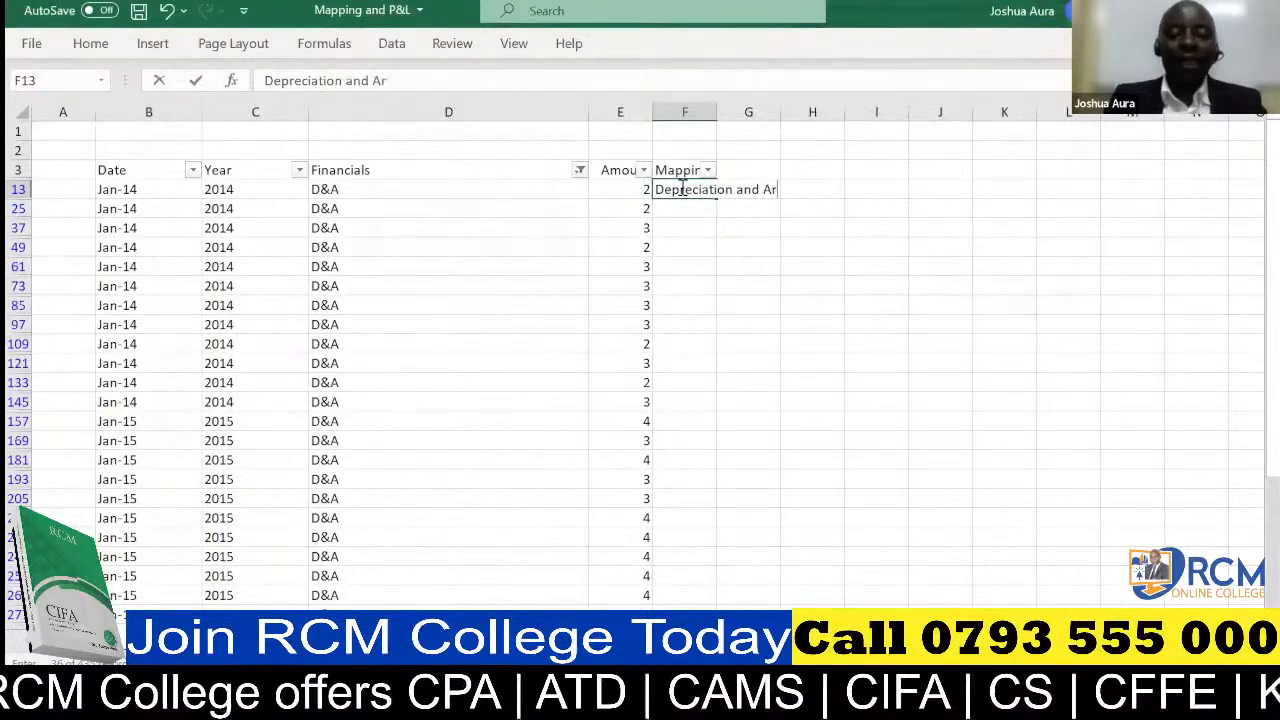
pyautogui.write('motization')
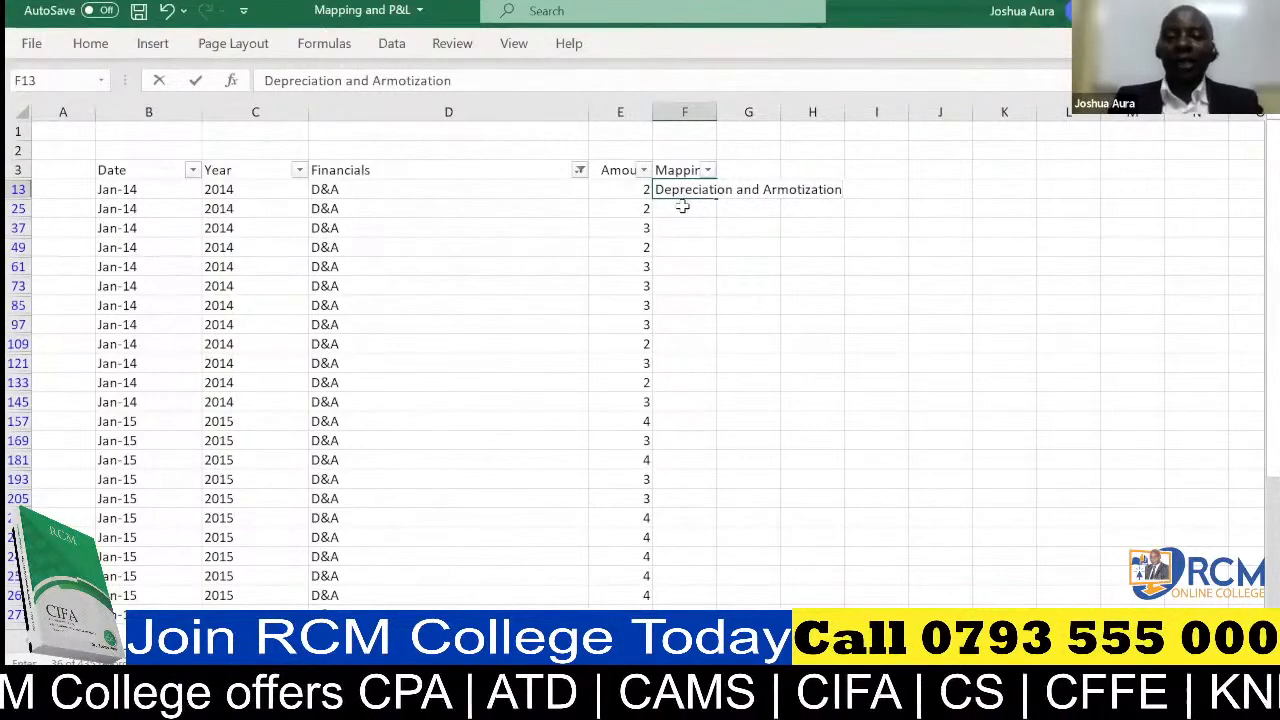
pyautogui.press('Return')
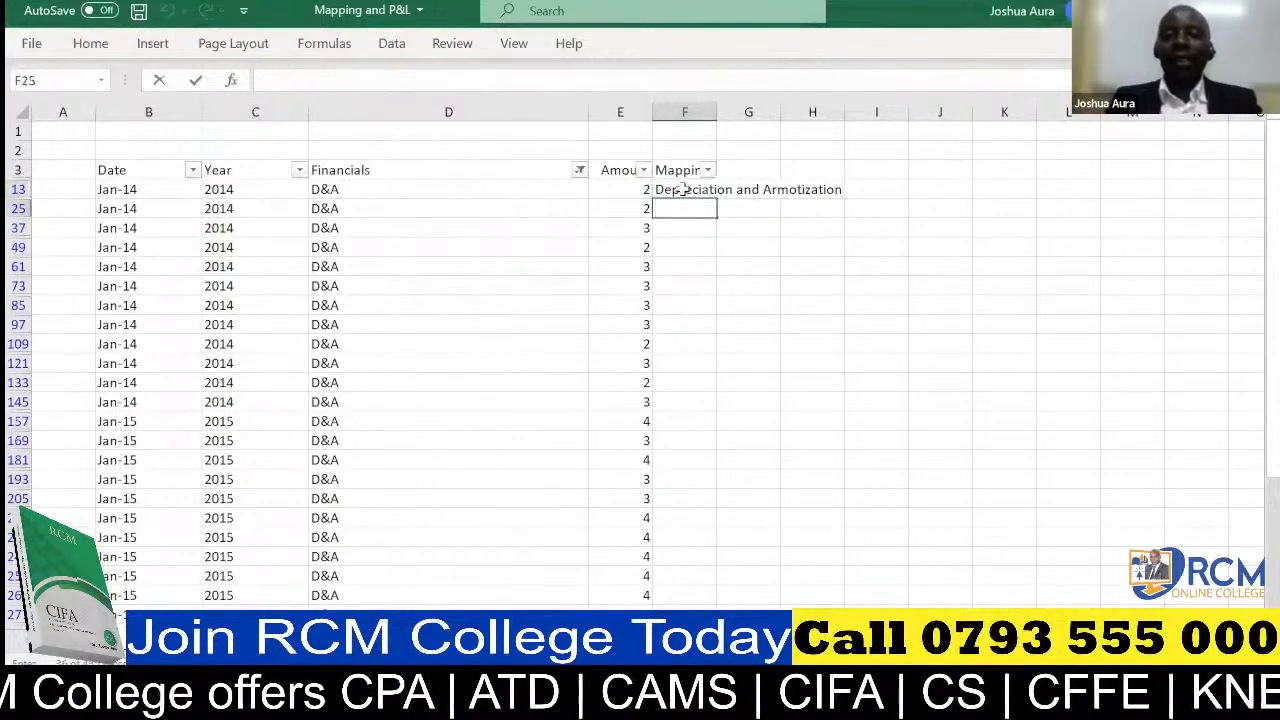
# Copy the Depreciation and Armotization label from F13 into all filtered D&A rows of the Mapping column
pyautogui.click(683, 190)
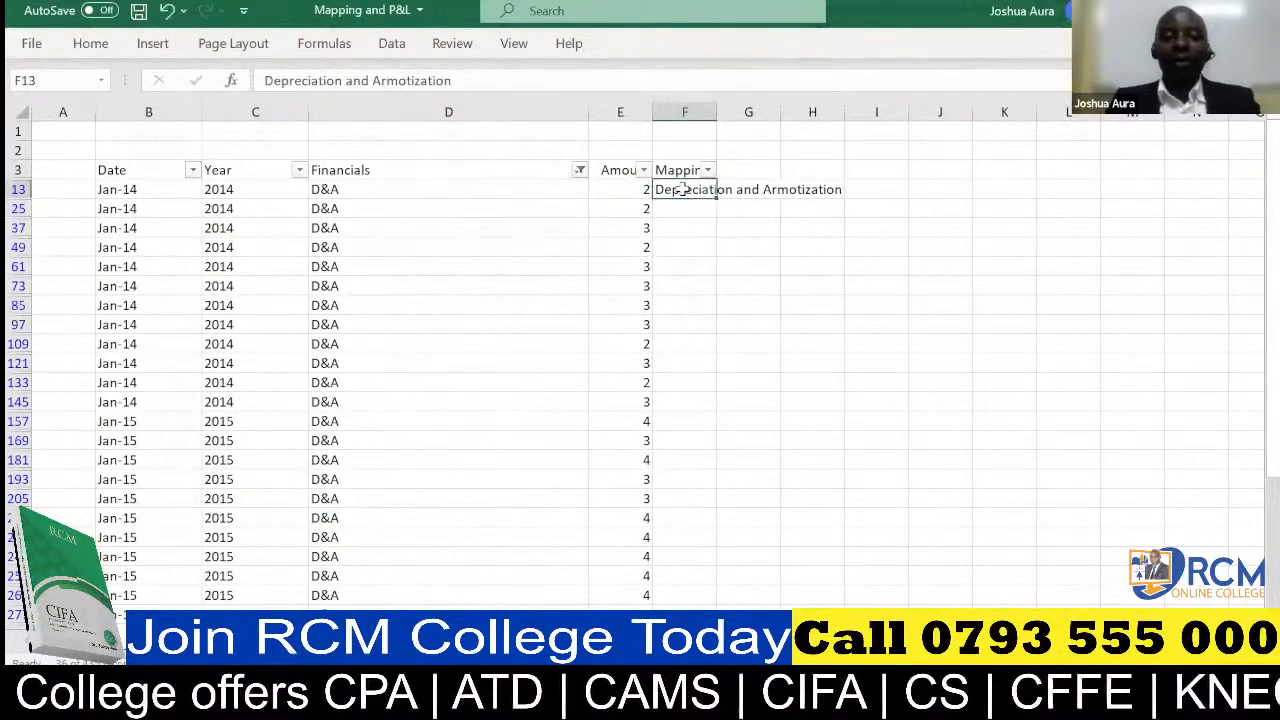
pyautogui.hotkey('ctrl', 'c')
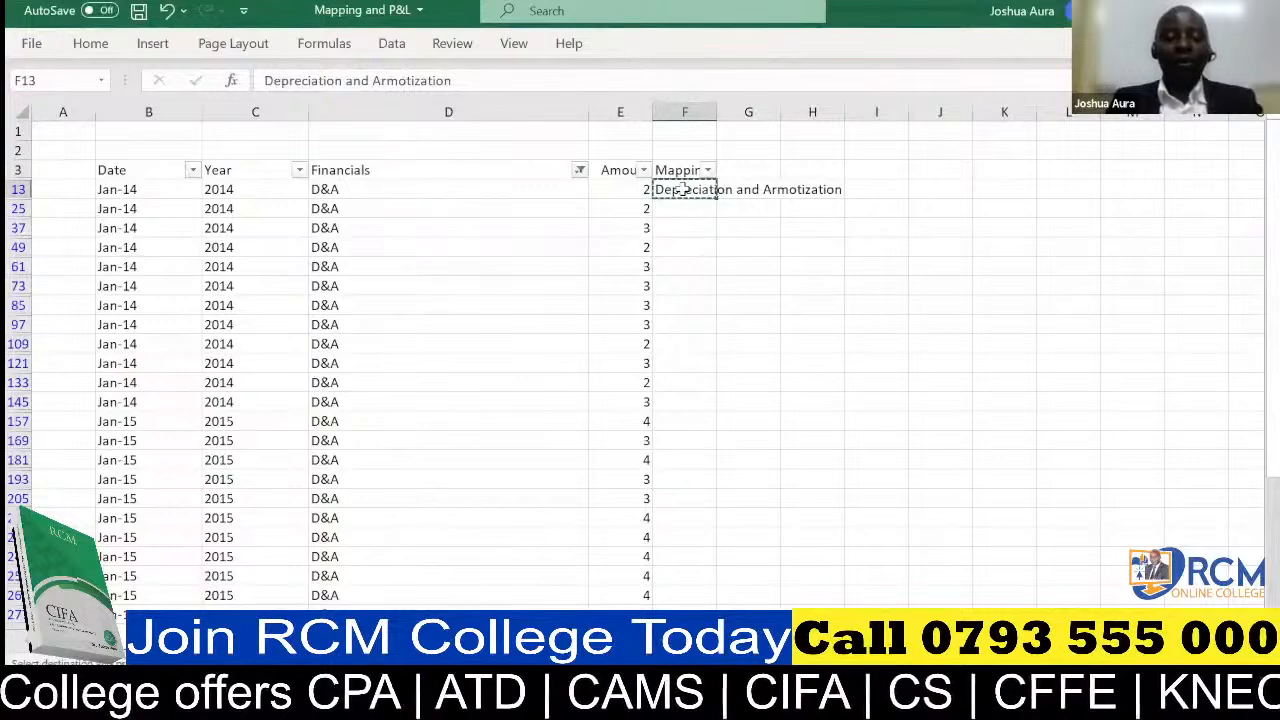
pyautogui.hotkey('ctrl', 'shift', 'End')
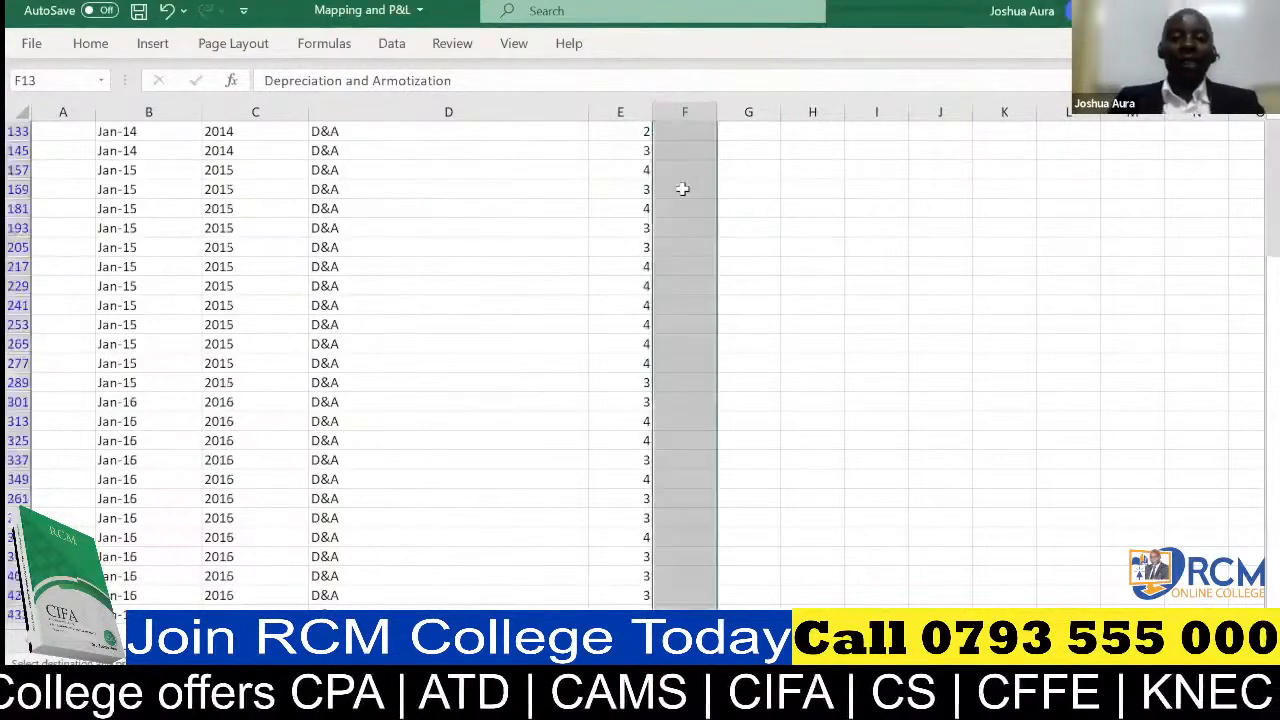
pyautogui.hotkey('ctrl', 'v')
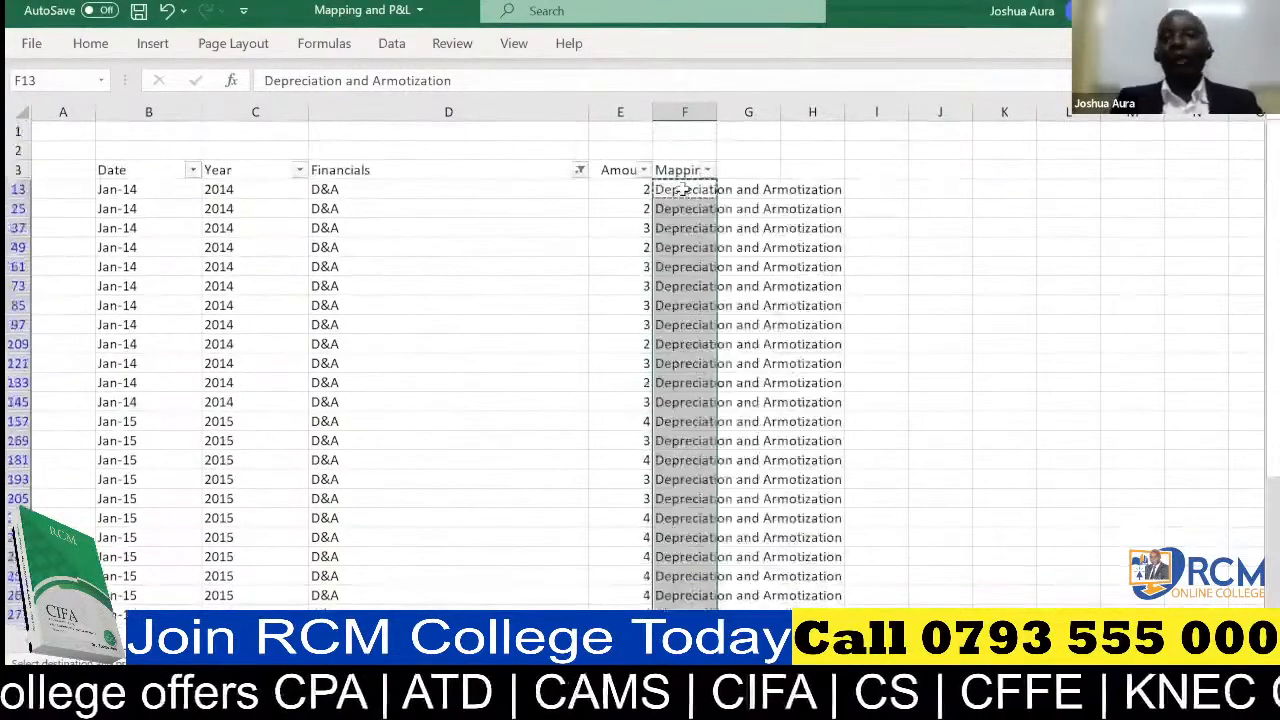
# Change the Financials column filter to the Interest expenses entry using the search text "inter"
pyautogui.click(579, 171)
pyautogui.click(481, 386)
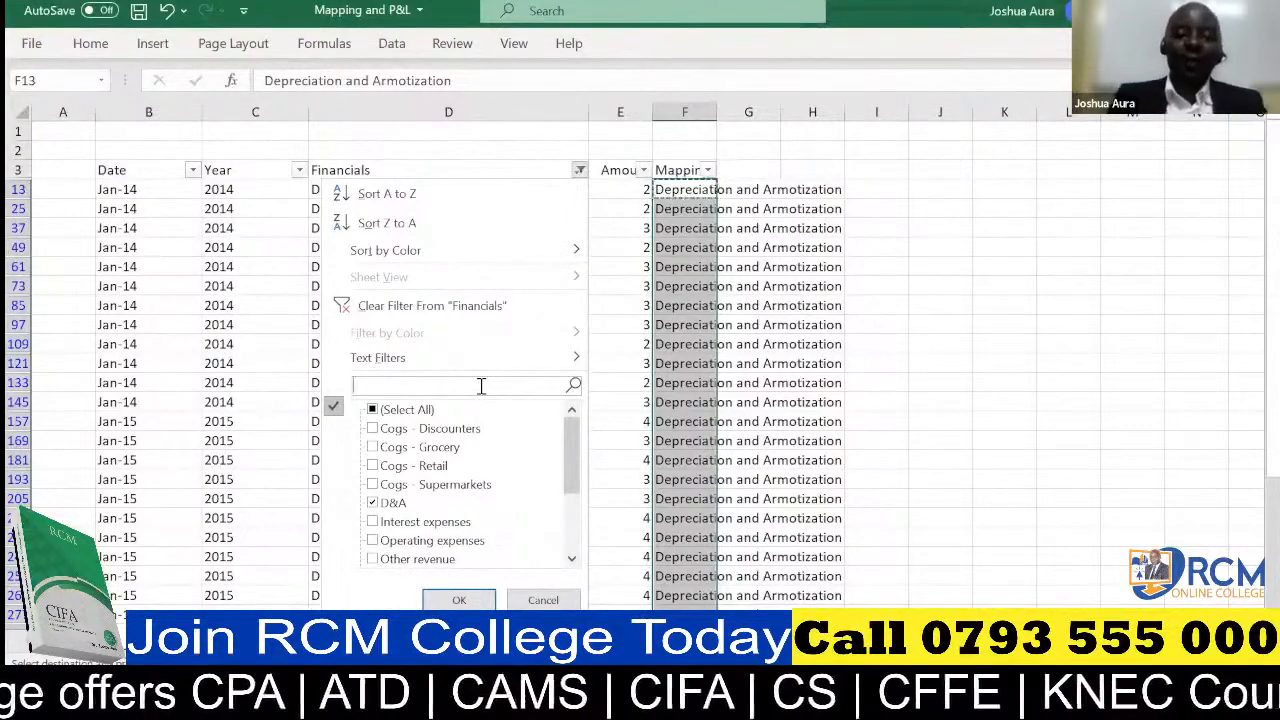
pyautogui.write('inter')
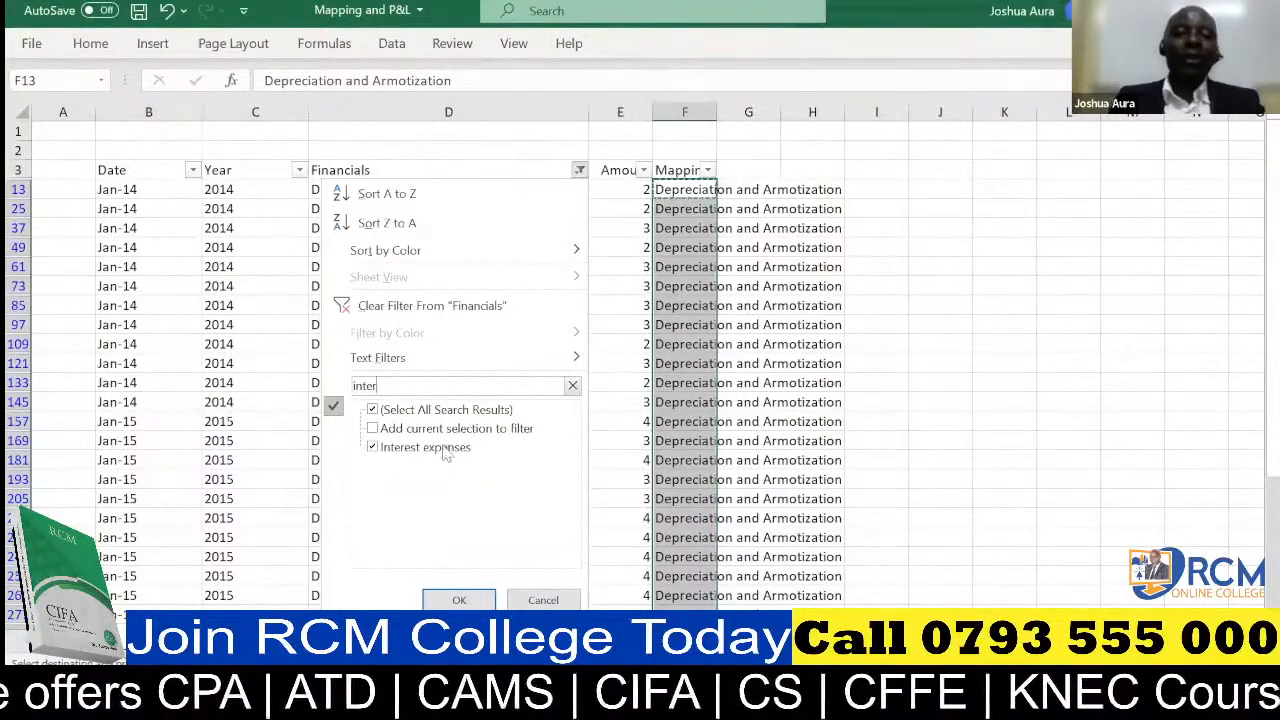
pyautogui.click(458, 600)
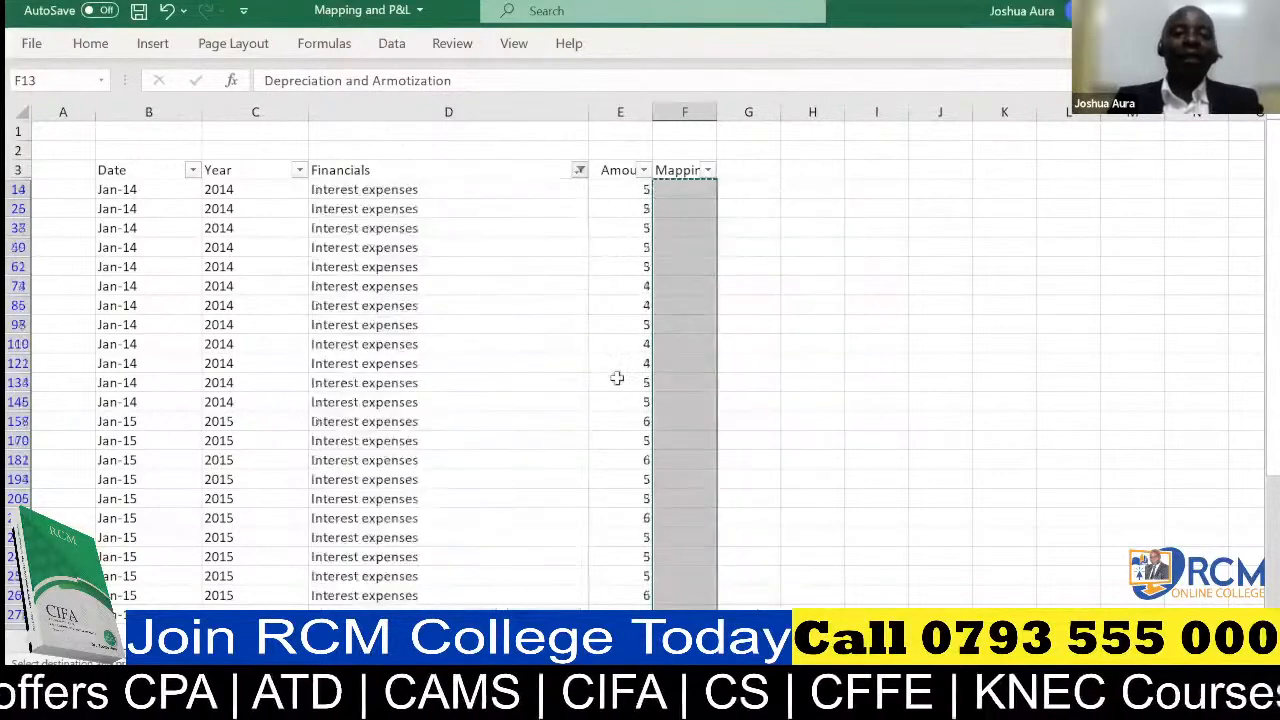
# Enter "Interest expense" in cell F14 as the mapping for the first filtered Interest expenses row
pyautogui.click(688, 195)
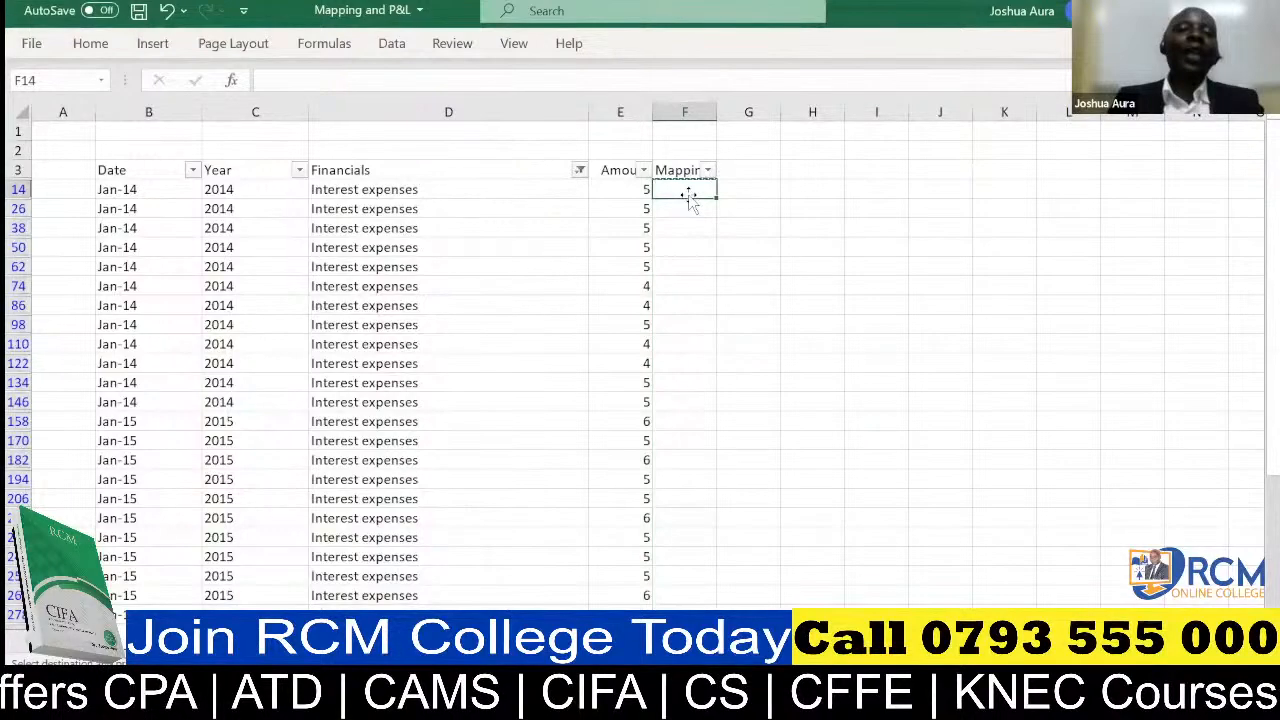
pyautogui.write('Inte')
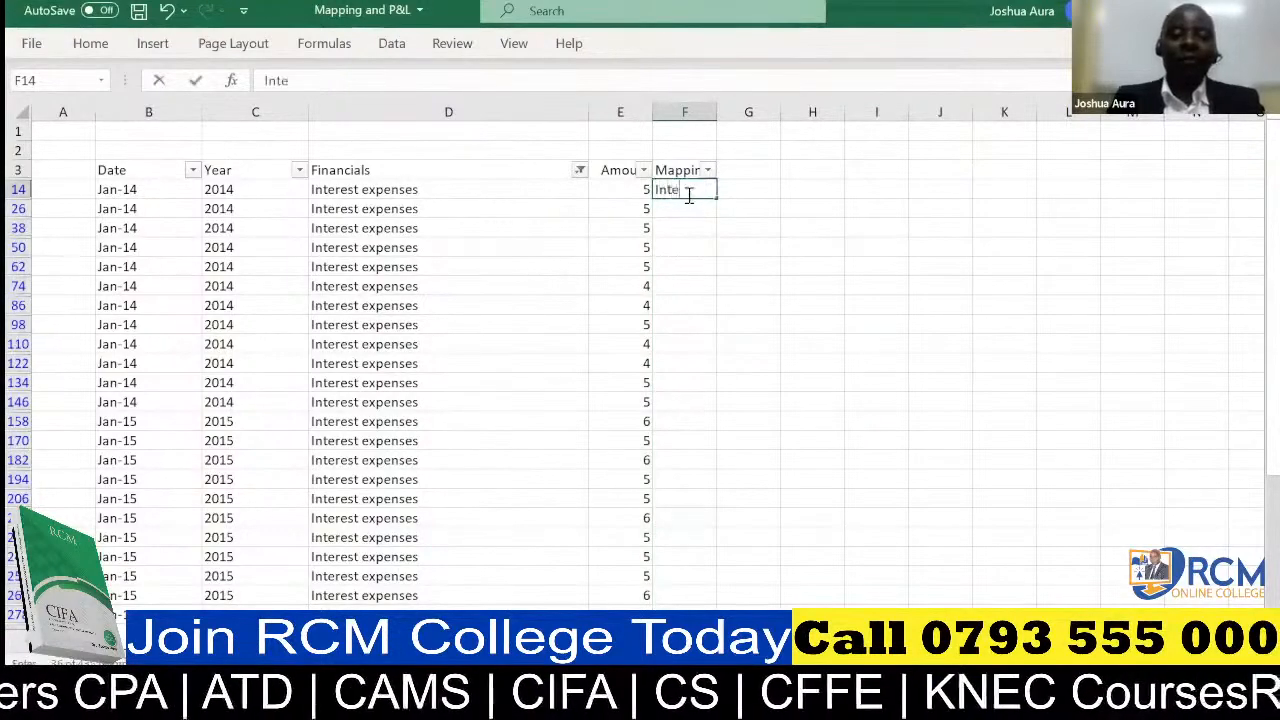
pyautogui.write('rs')
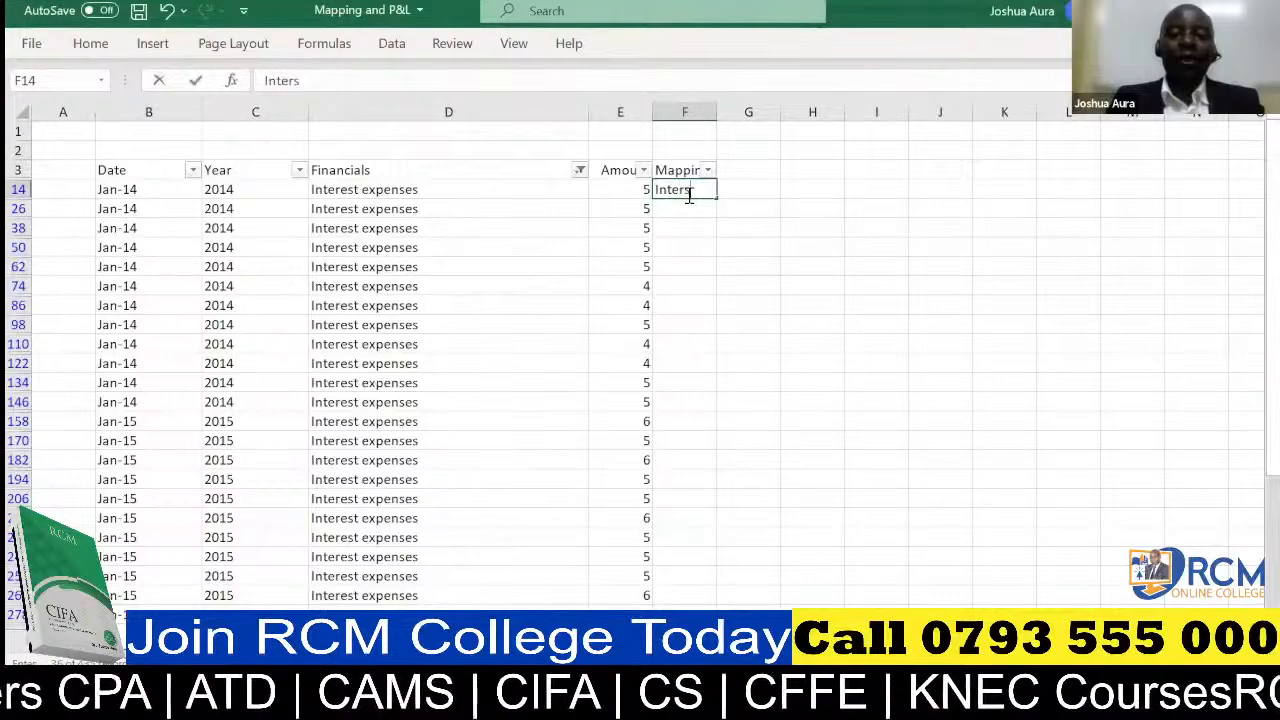
pyautogui.write('es')
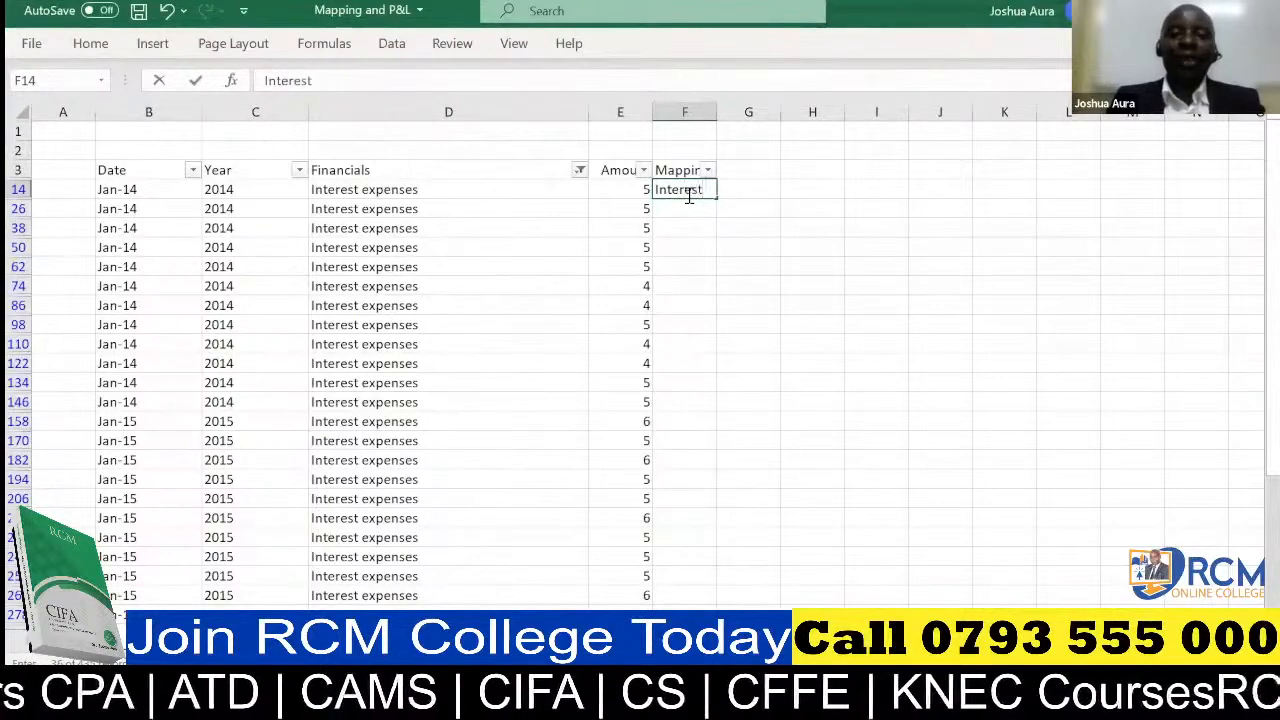
pyautogui.write('t')
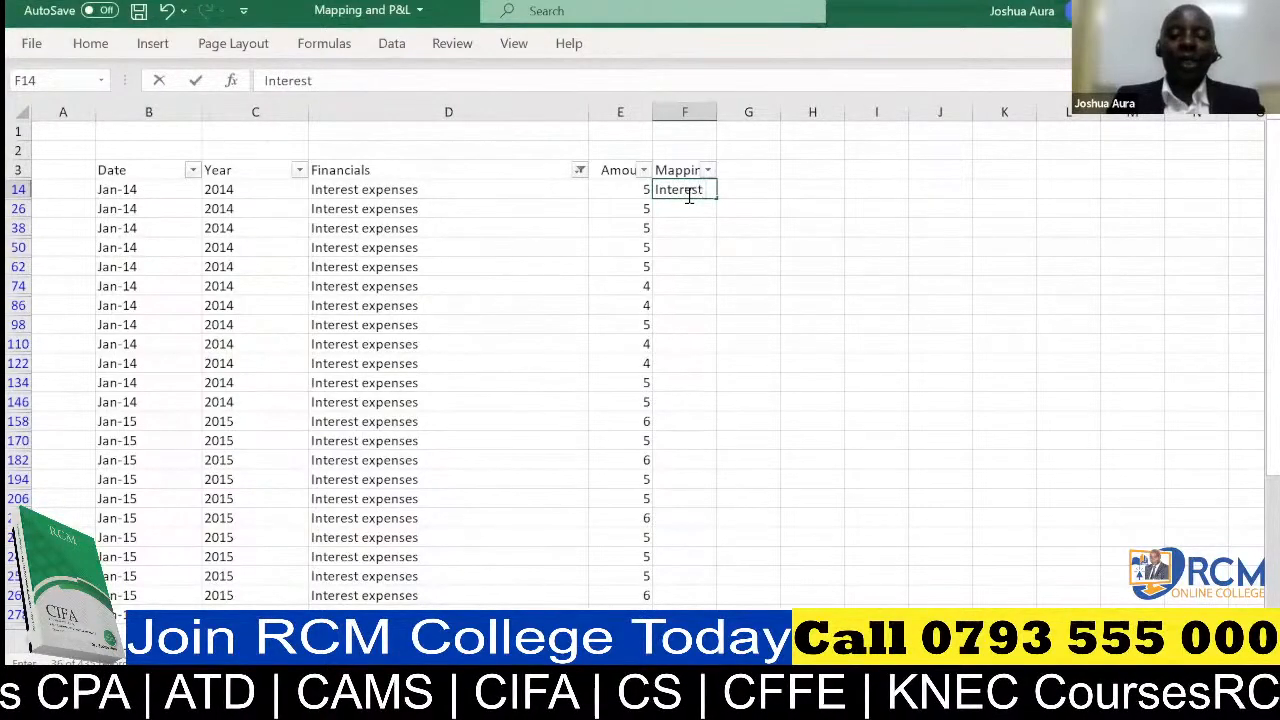
pyautogui.write(' expense')
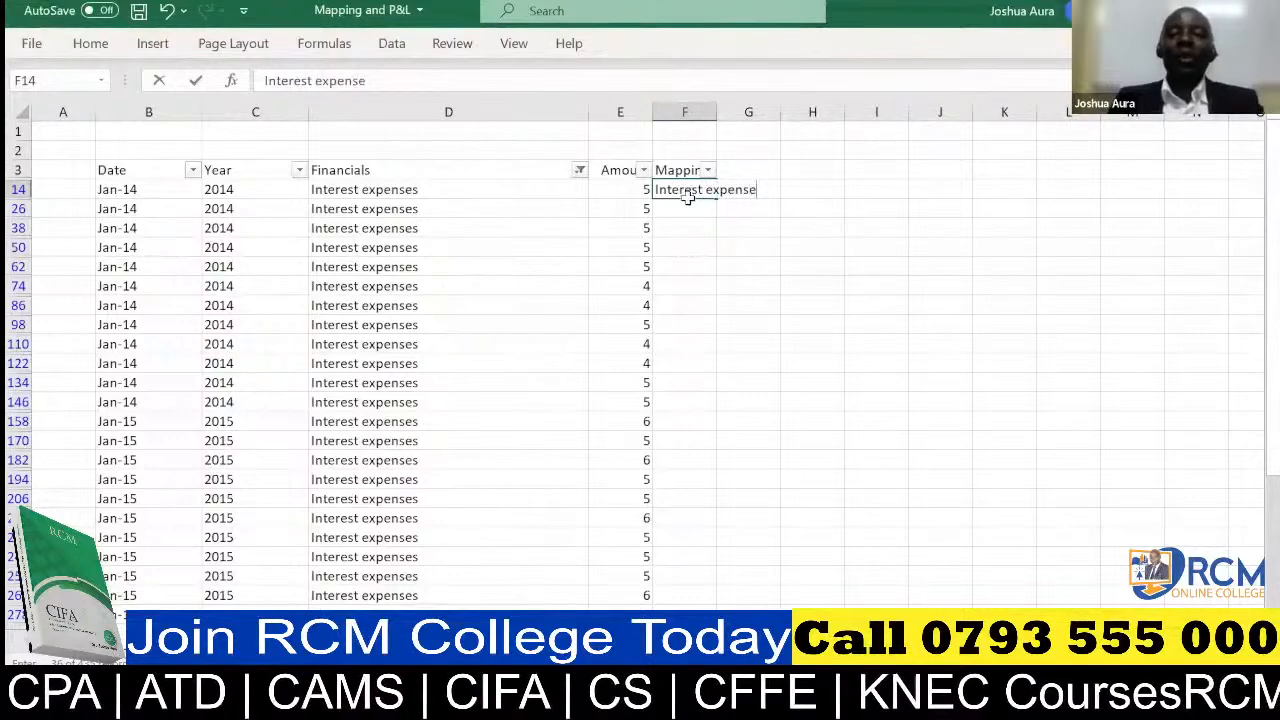
pyautogui.click(689, 206)
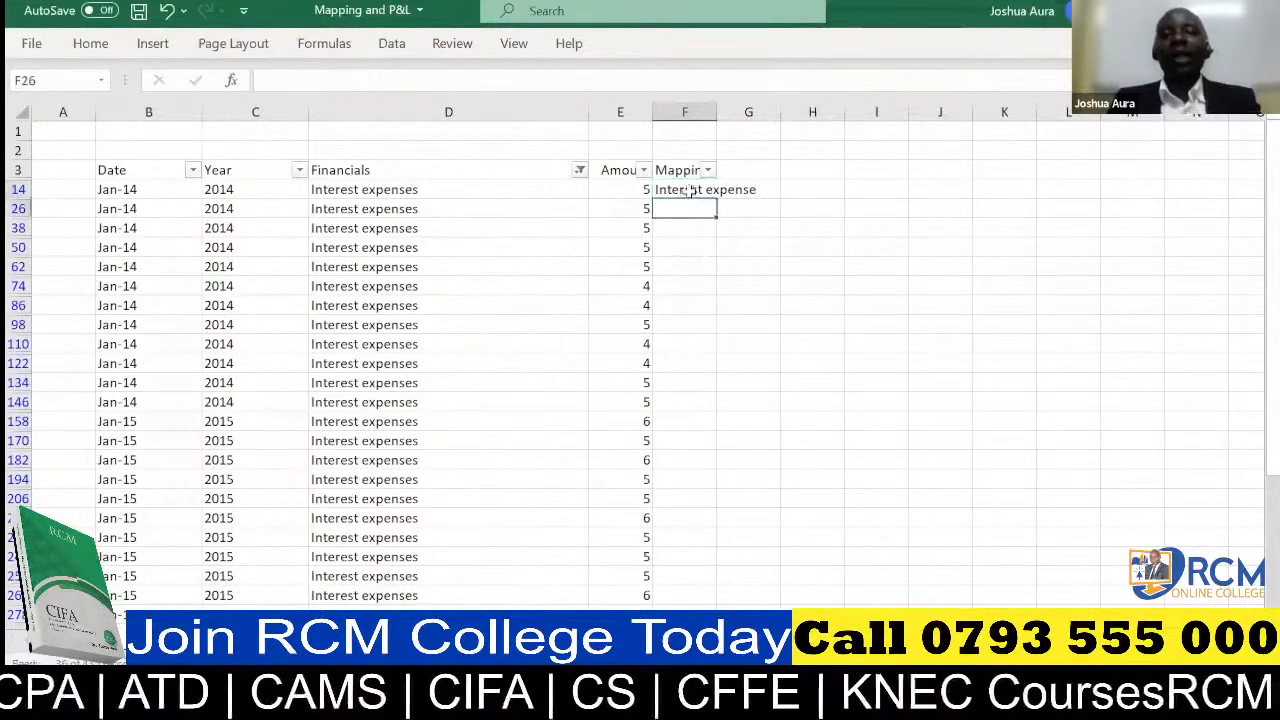
# Copy the Interest expense label from F14 into all filtered Interest expenses rows of the Mapping column
pyautogui.click(690, 190)
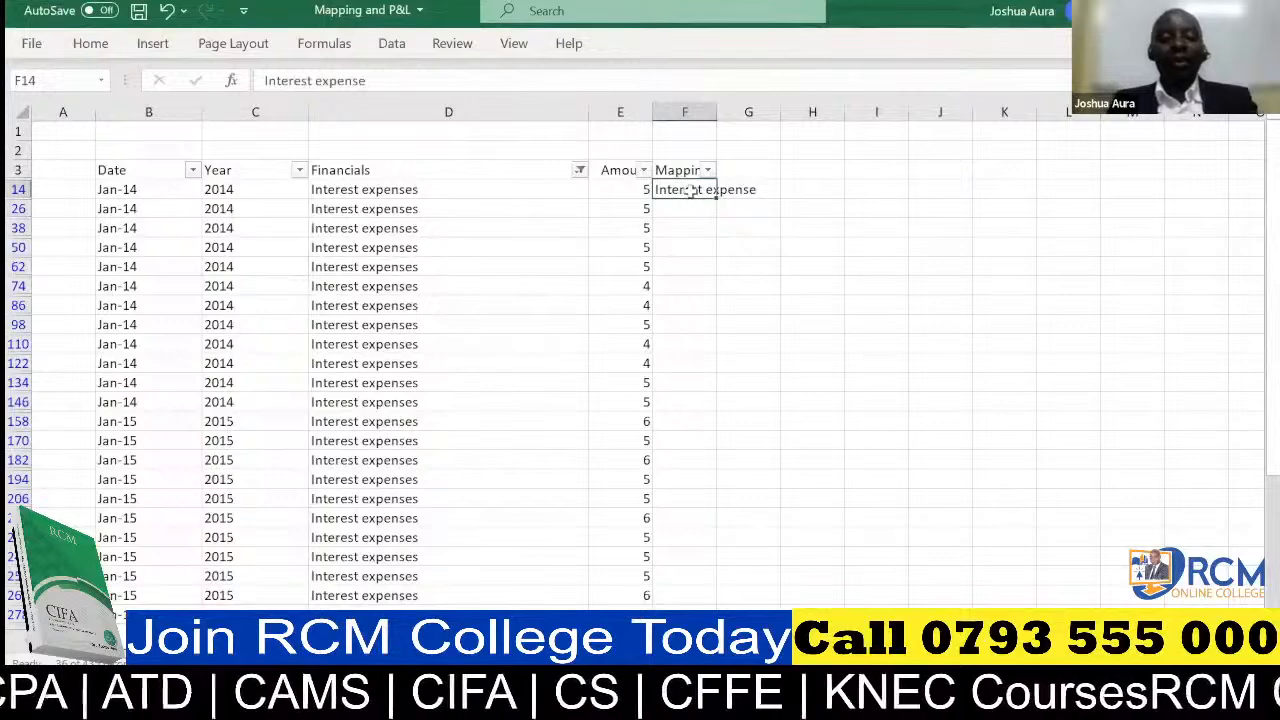
pyautogui.hotkey('ctrl', 'c')
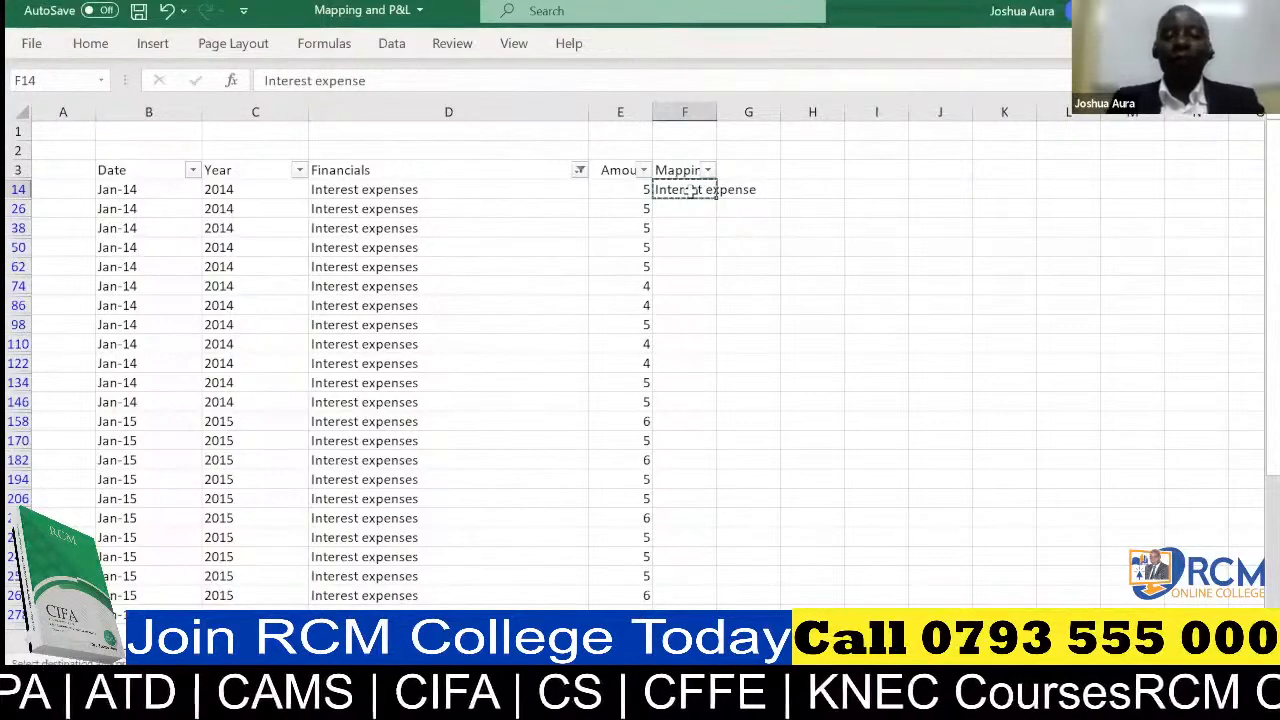
pyautogui.hotkey('ctrl', 'shift', 'Down')
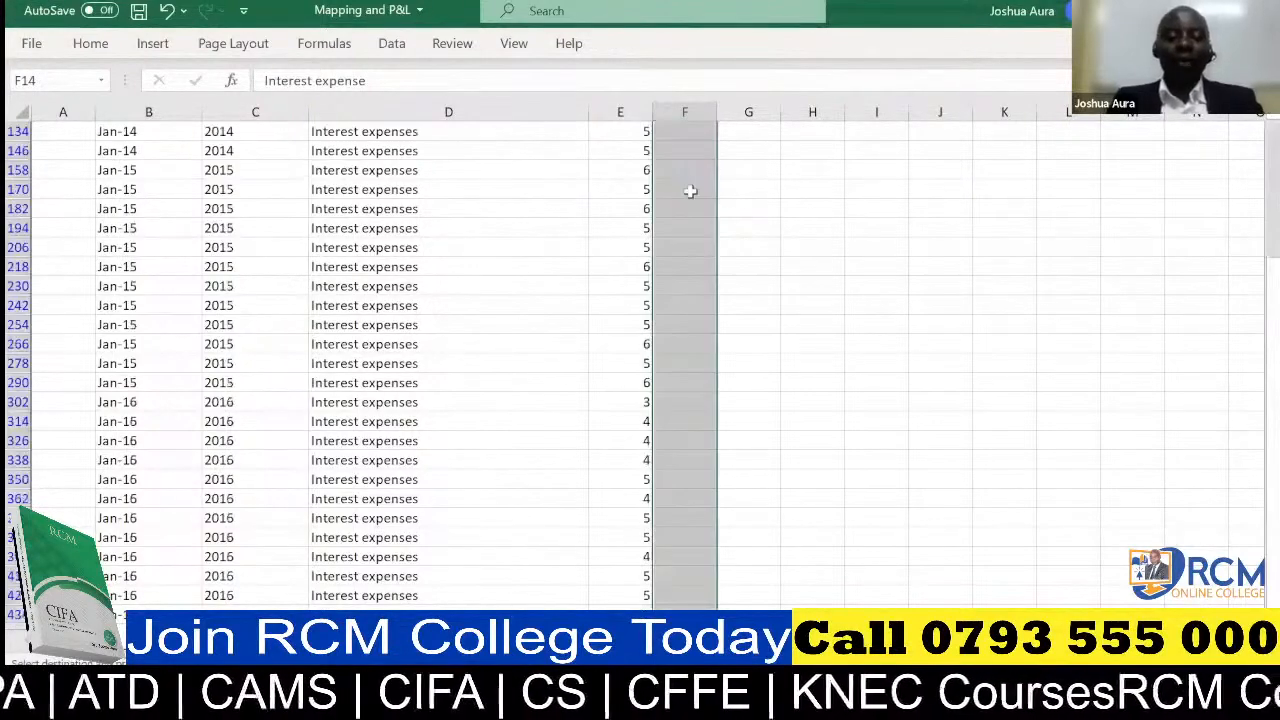
pyautogui.hotkey('ctrl', 'v')
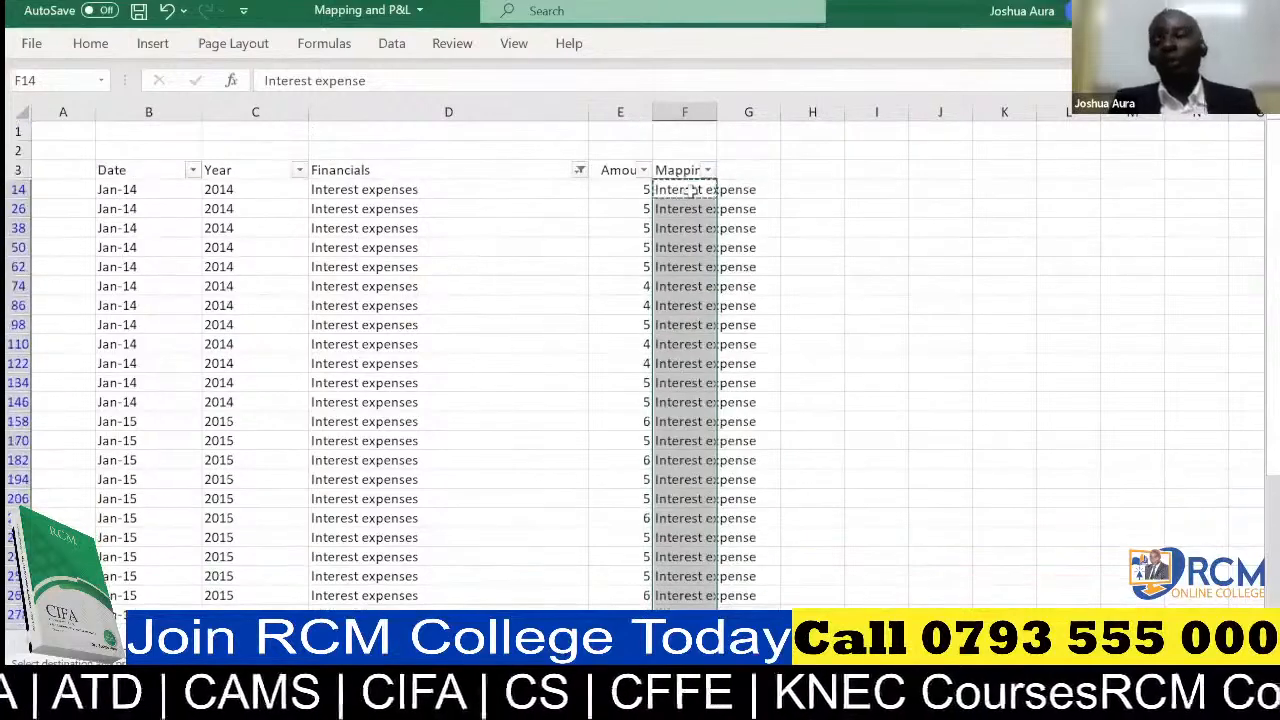
# Change the Financials column filter to the Taxes entry using the search text "tax"
pyautogui.click(580, 171)
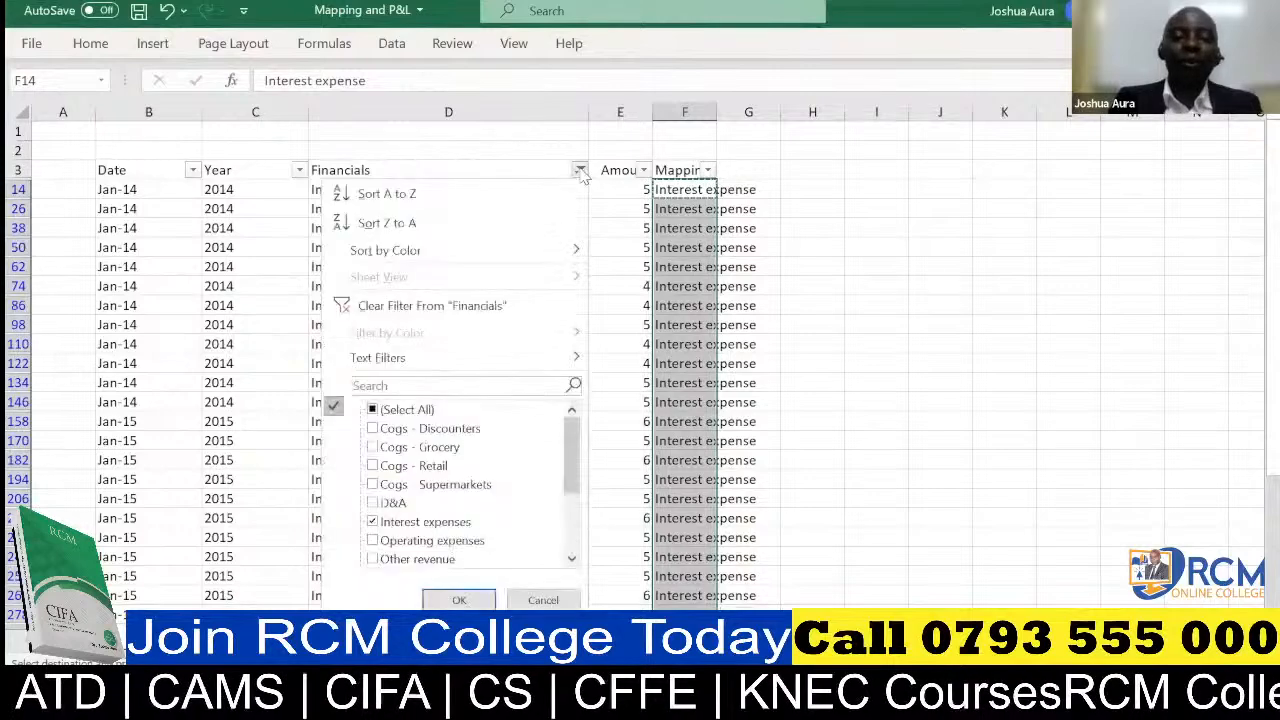
pyautogui.click(480, 383)
pyautogui.write('ta')
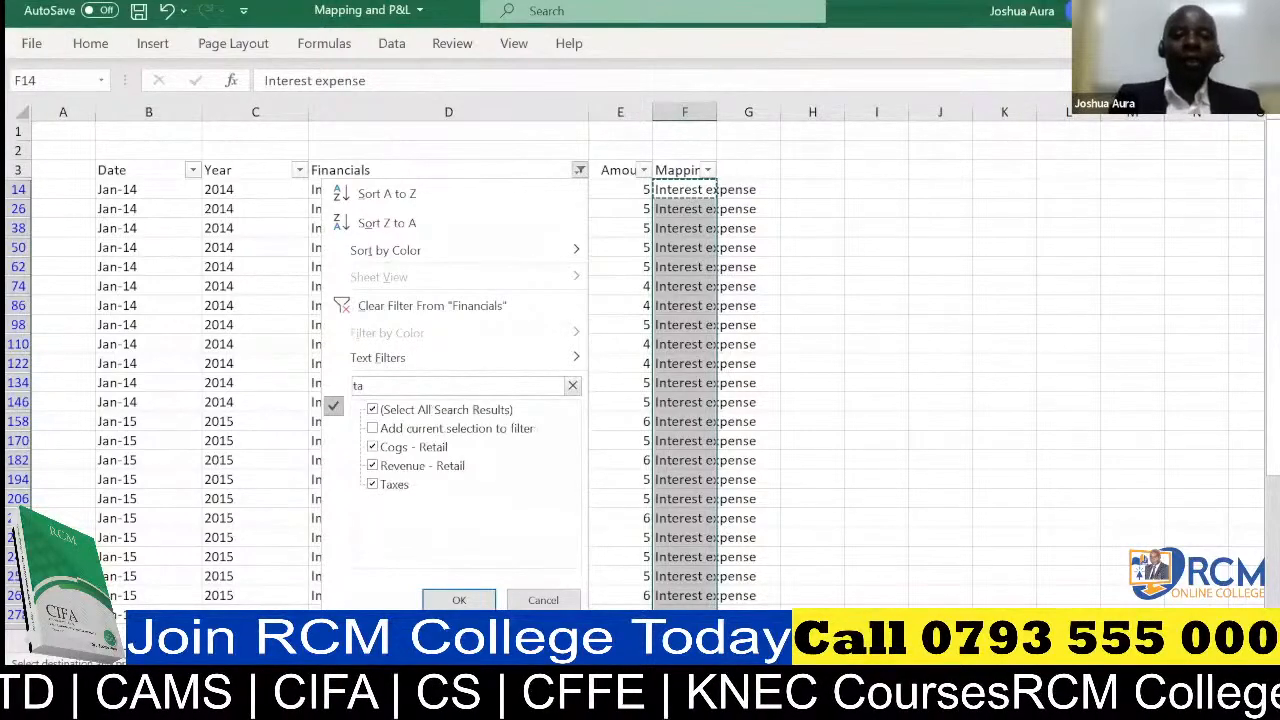
pyautogui.write('x')
pyautogui.click(462, 600)
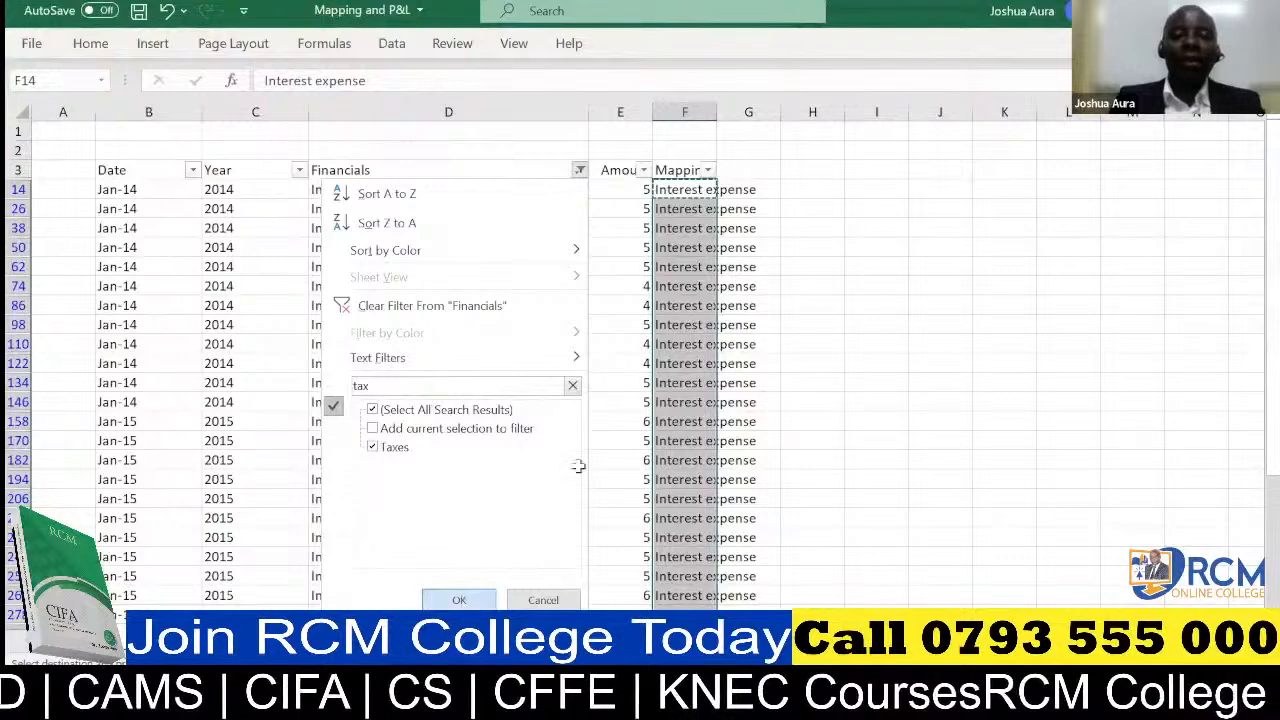
# Enter "Taxes" in cell F15 as the mapping for the first filtered Taxes row
pyautogui.click(678, 189)
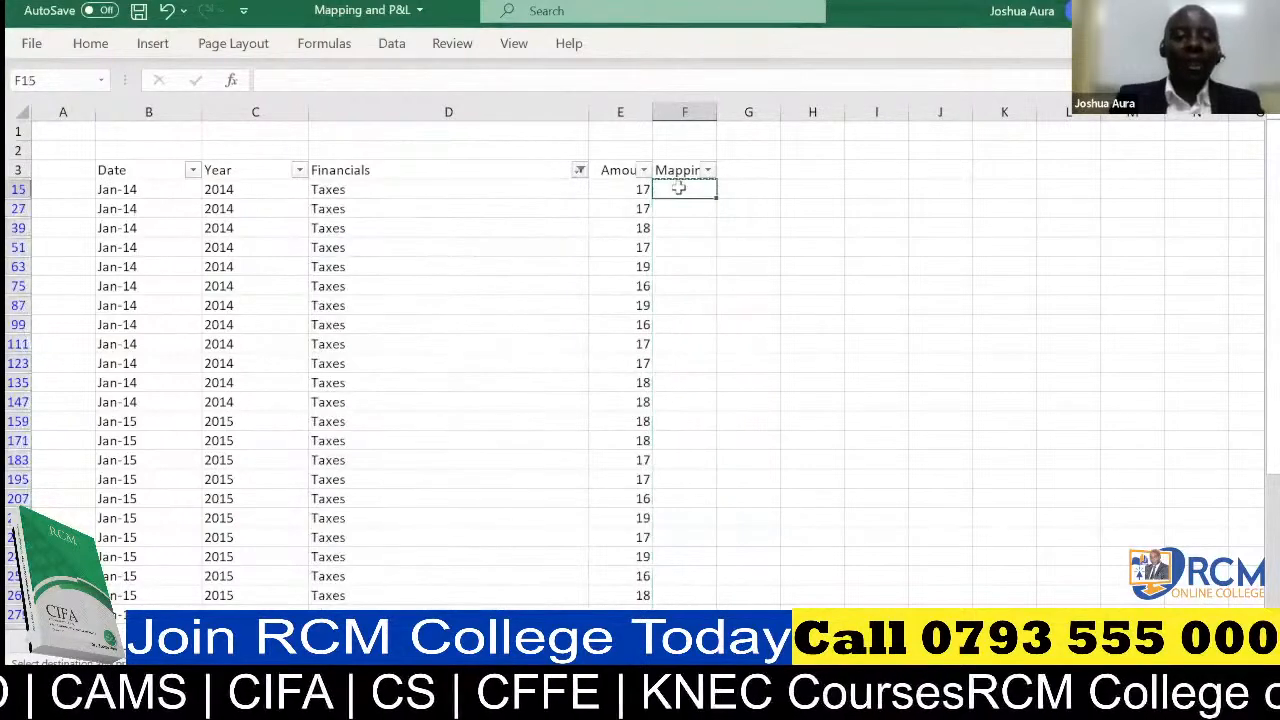
pyautogui.write('Taxes')
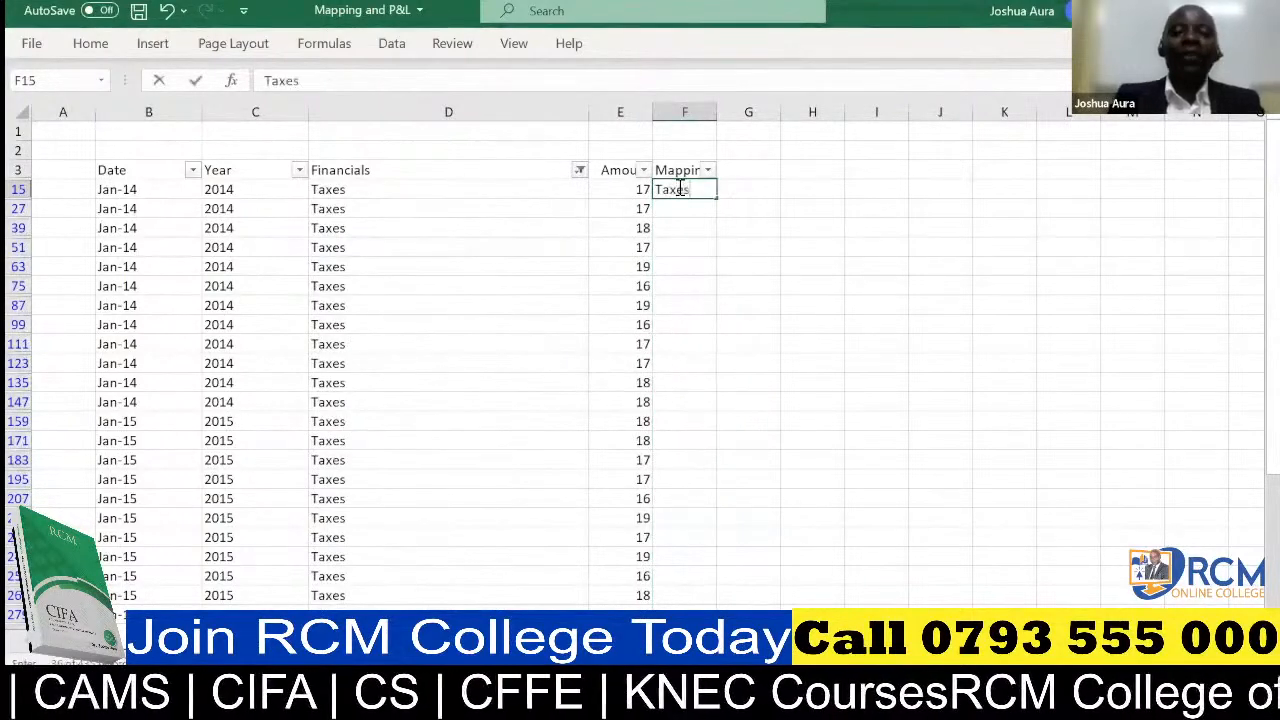
pyautogui.click(742, 193)
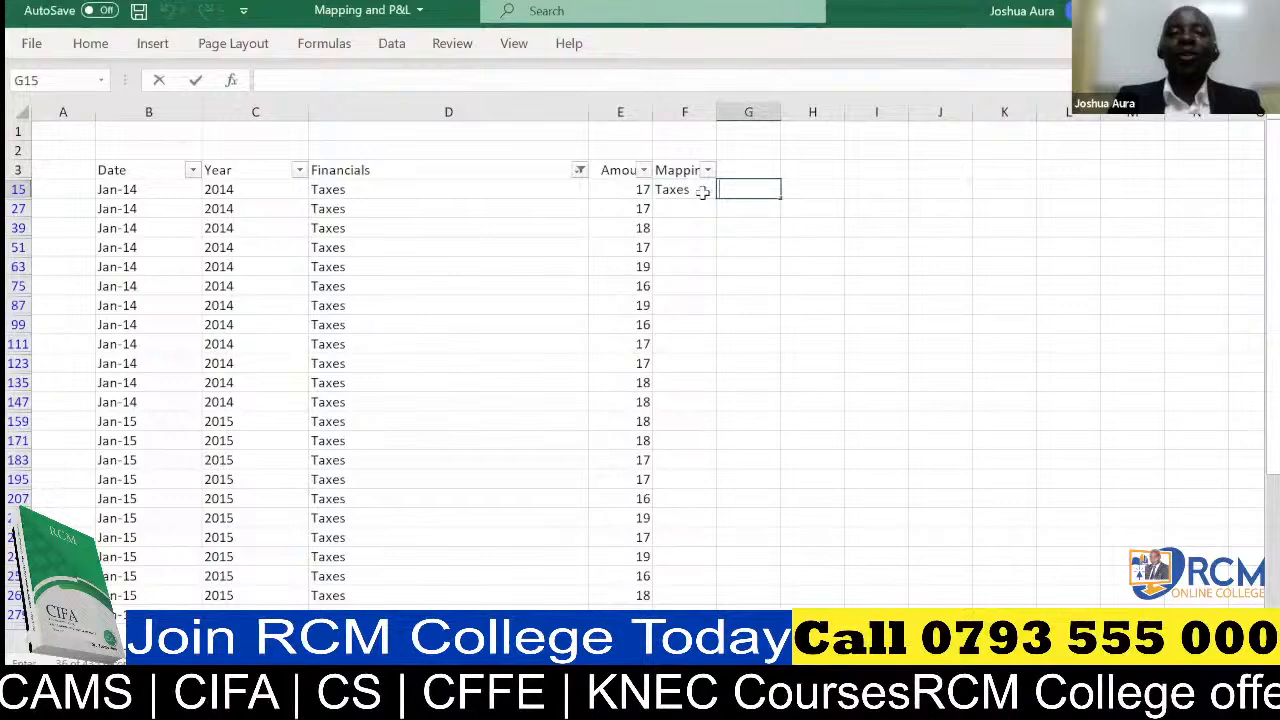
# Copy the Taxes label from F15 into all filtered Taxes rows of the Mapping column
pyautogui.click(700, 191)
pyautogui.hotkey('ctrl', 'c')
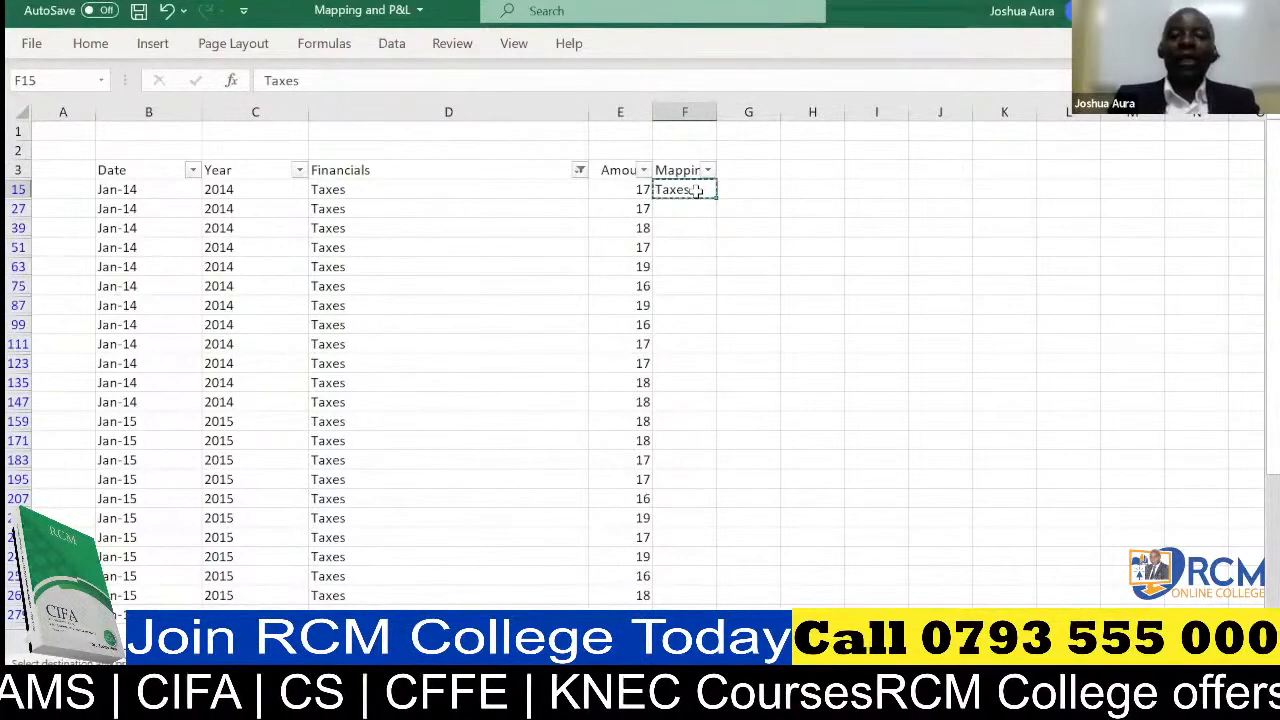
pyautogui.hotkey('ctrl', 'shift', 'Down')
pyautogui.hotkey('ctrl', 'v')
pyautogui.scroll(5, 697, 190)
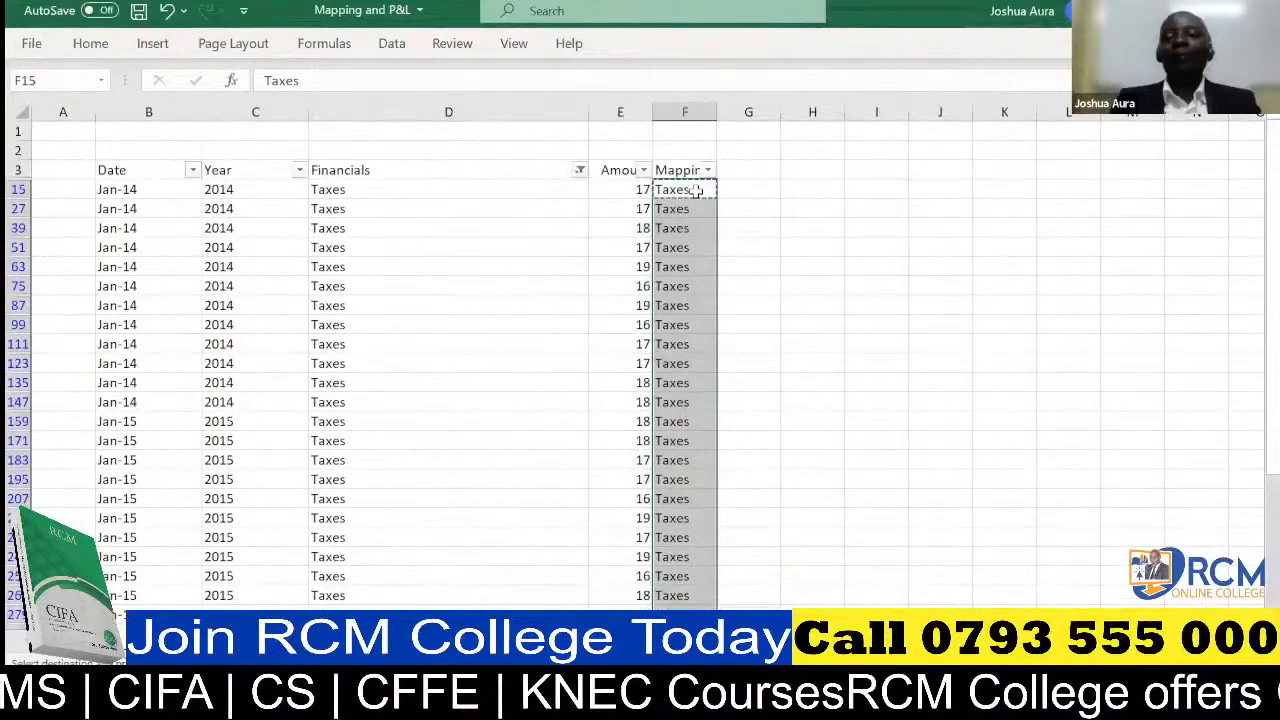
# Reset the Financials column filter to include all entries
pyautogui.click(580, 172)
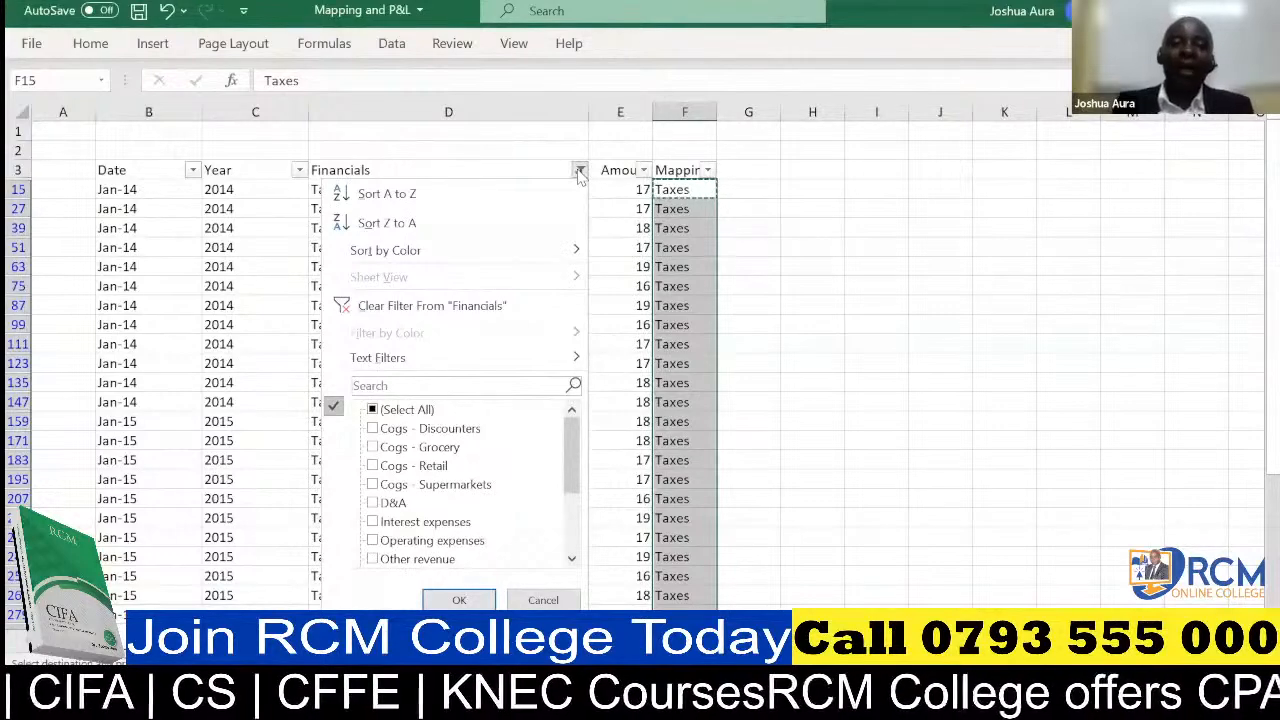
pyautogui.click(420, 411)
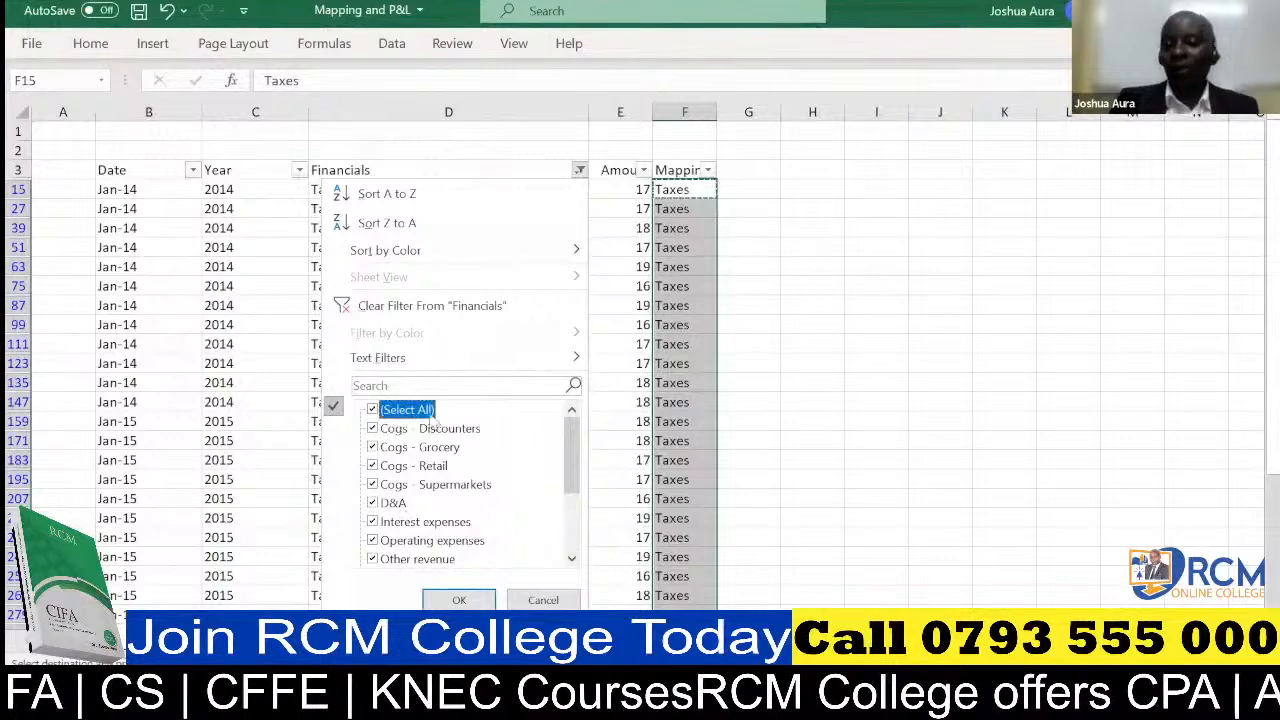
pyautogui.click(466, 601)
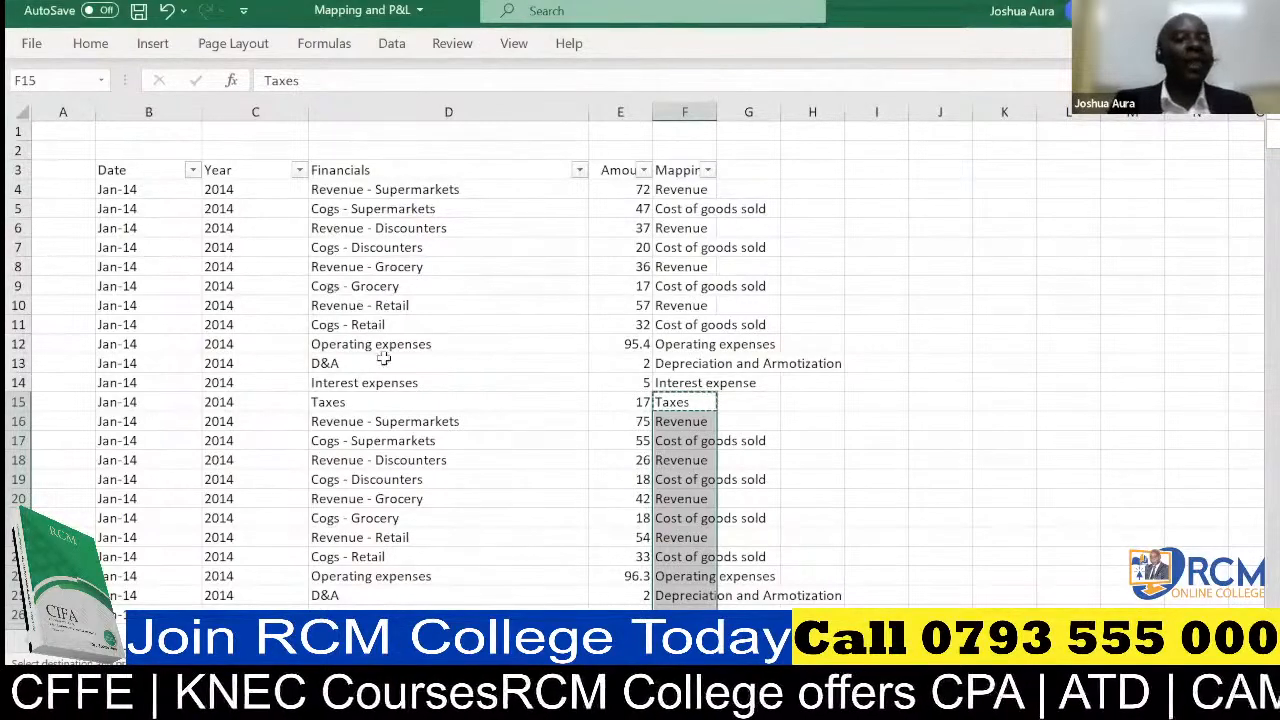
# Copy all the Mapping column entries from F4 down to the last data row
pyautogui.click(679, 193)
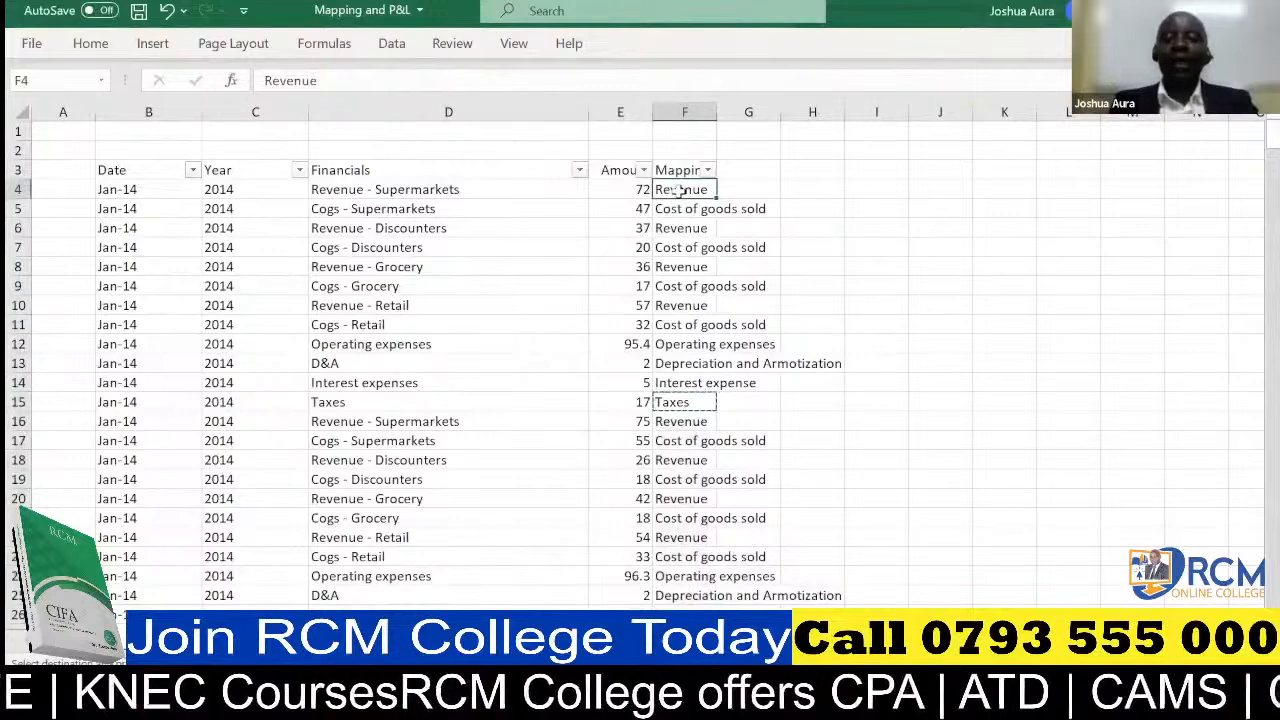
pyautogui.hotkey('ctrl', 'shift', 'Down')
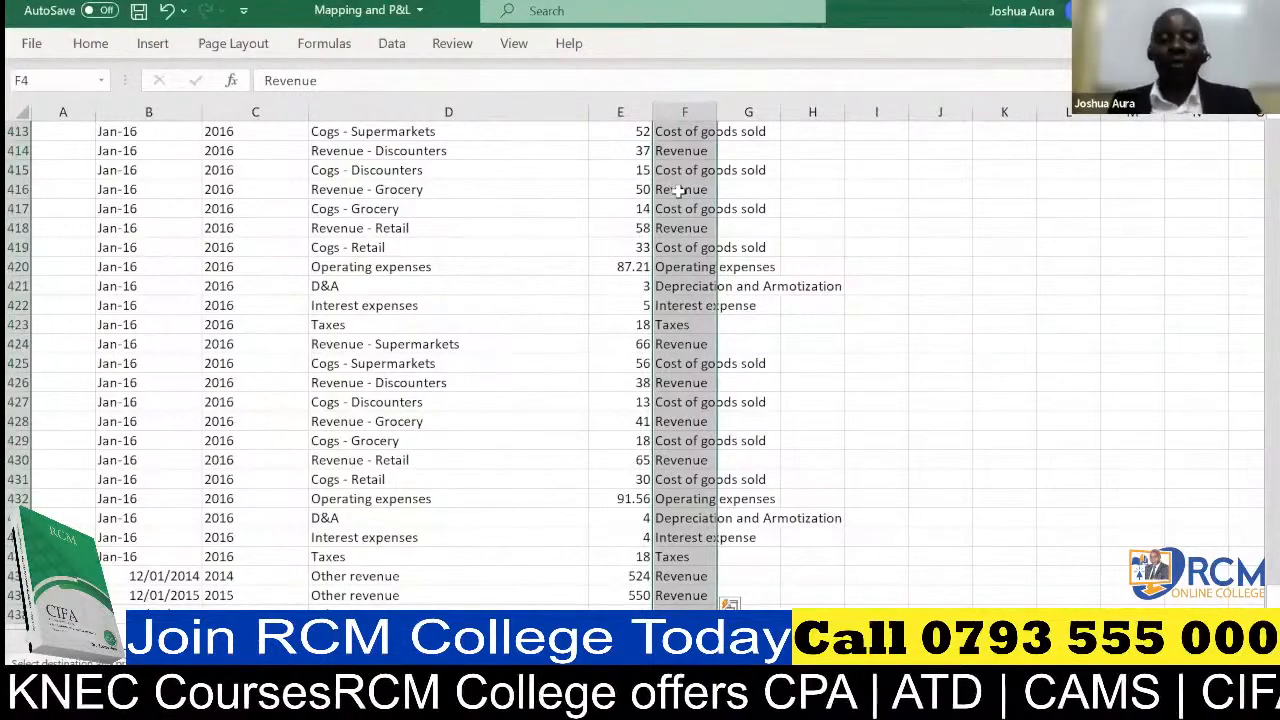
pyautogui.hotkey('ctrl', 'c')
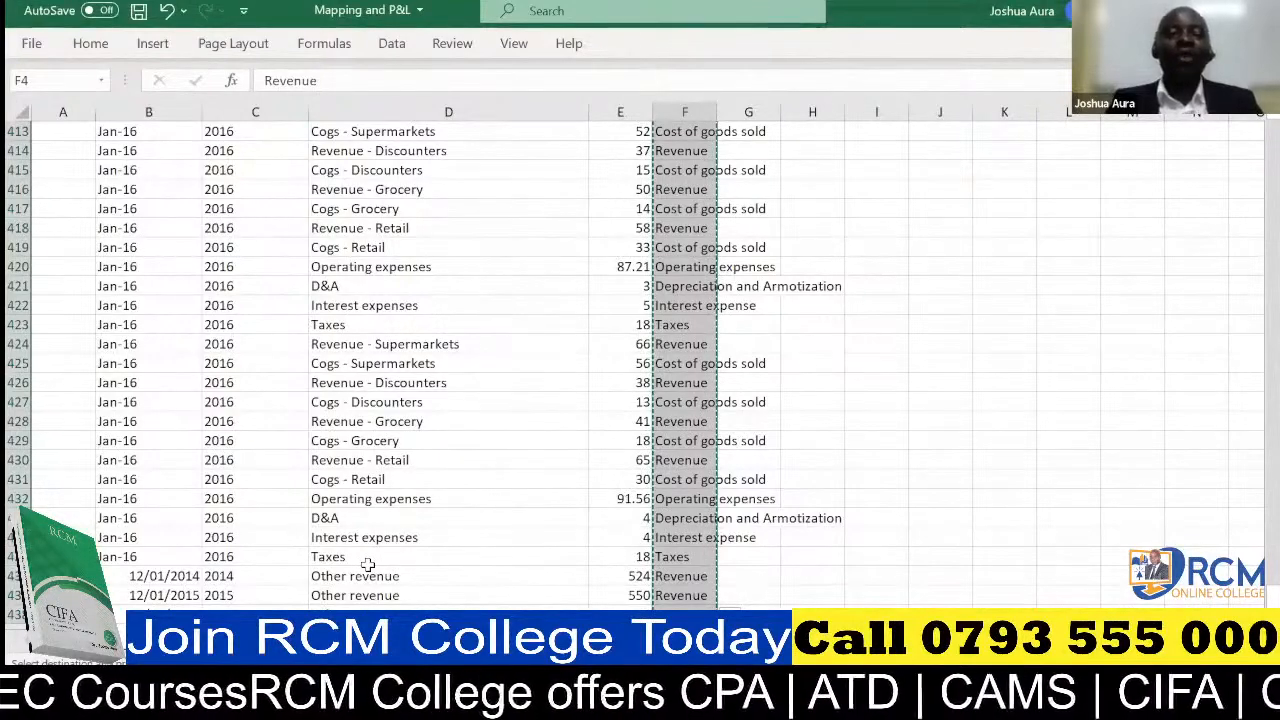
pyautogui.hotkey('alt', 'Tab')
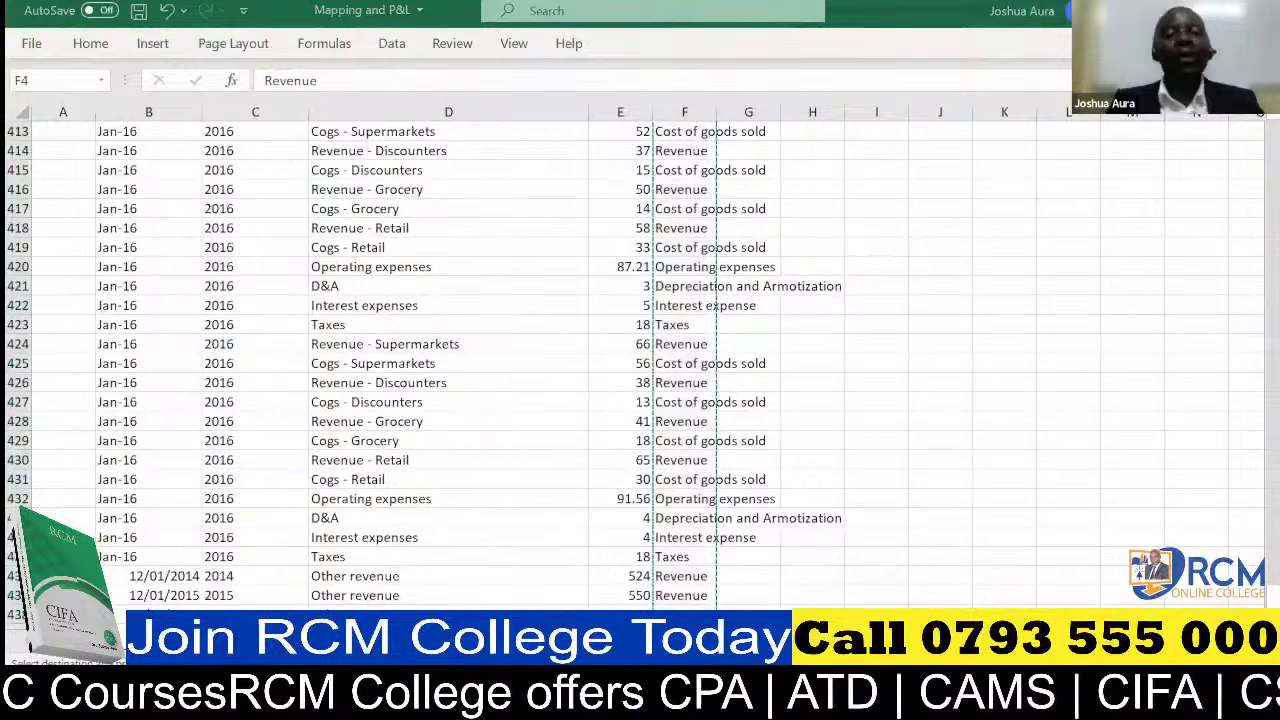
pyautogui.hotkey('alt', 'Tab')
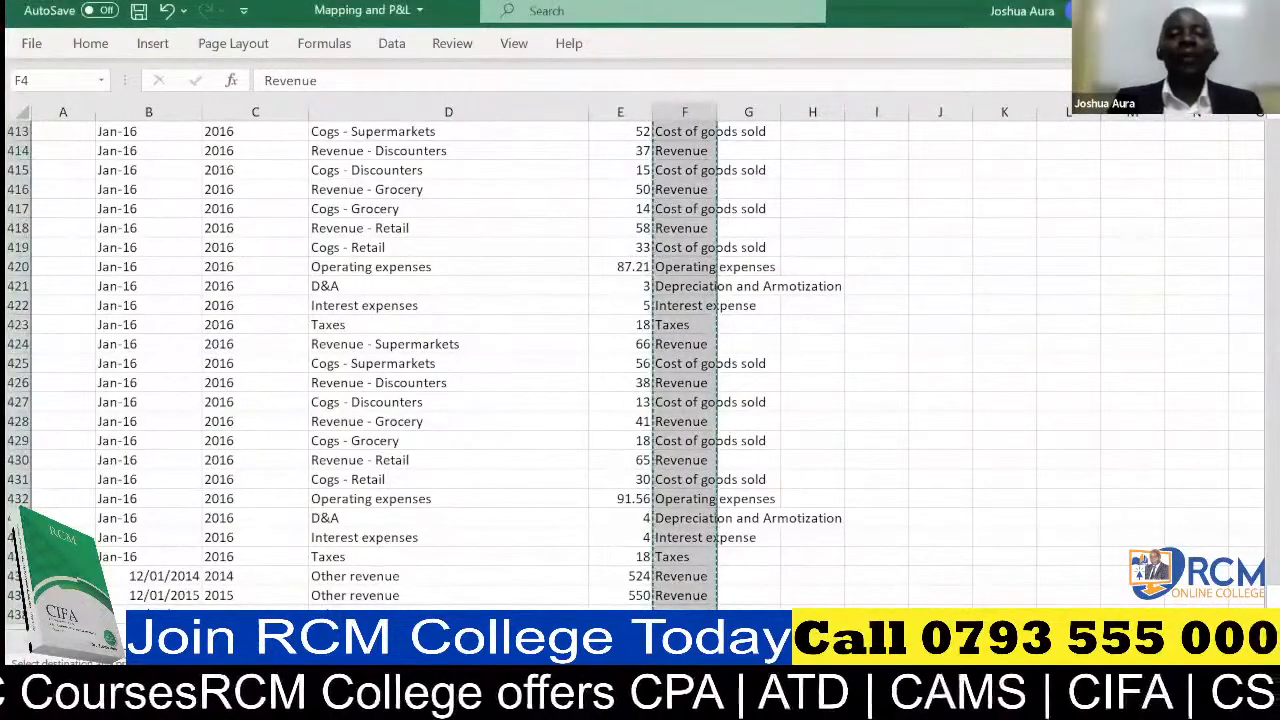
# Add a new blank worksheet to the workbook and open its sheet name for renaming
pyautogui.hotkey('shift', 'F11')
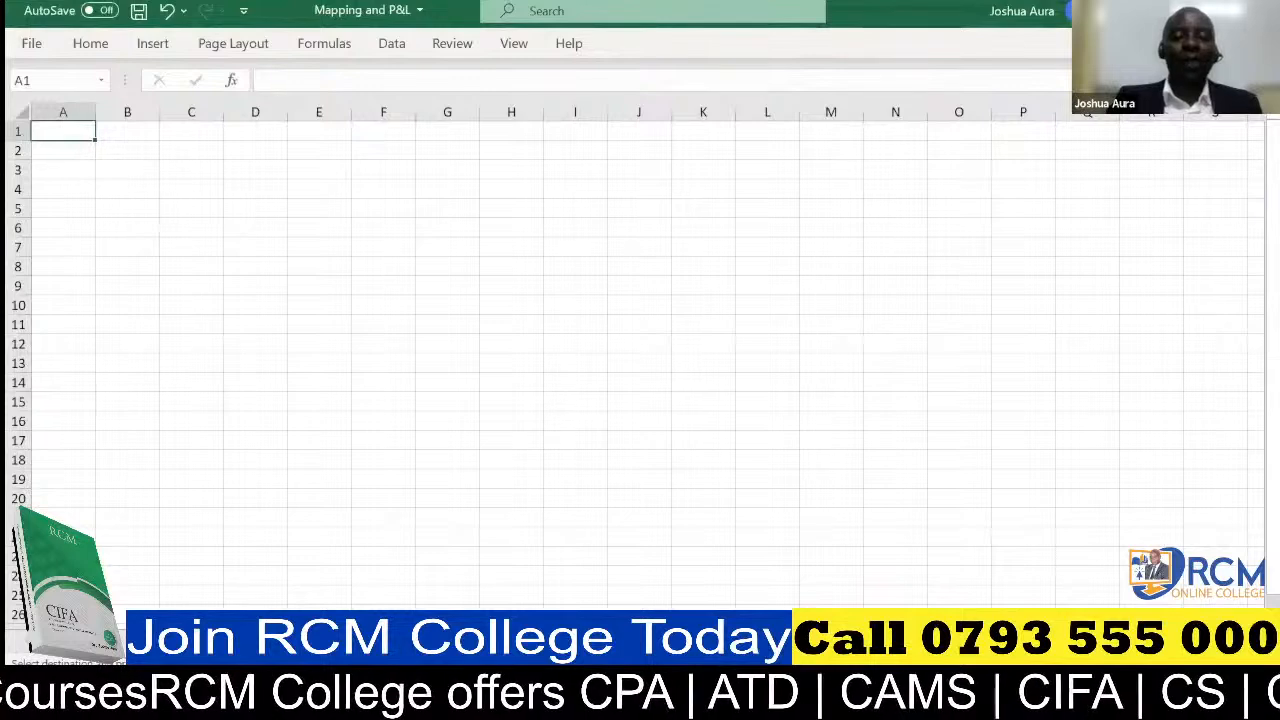
pyautogui.rightClick(218, 638)
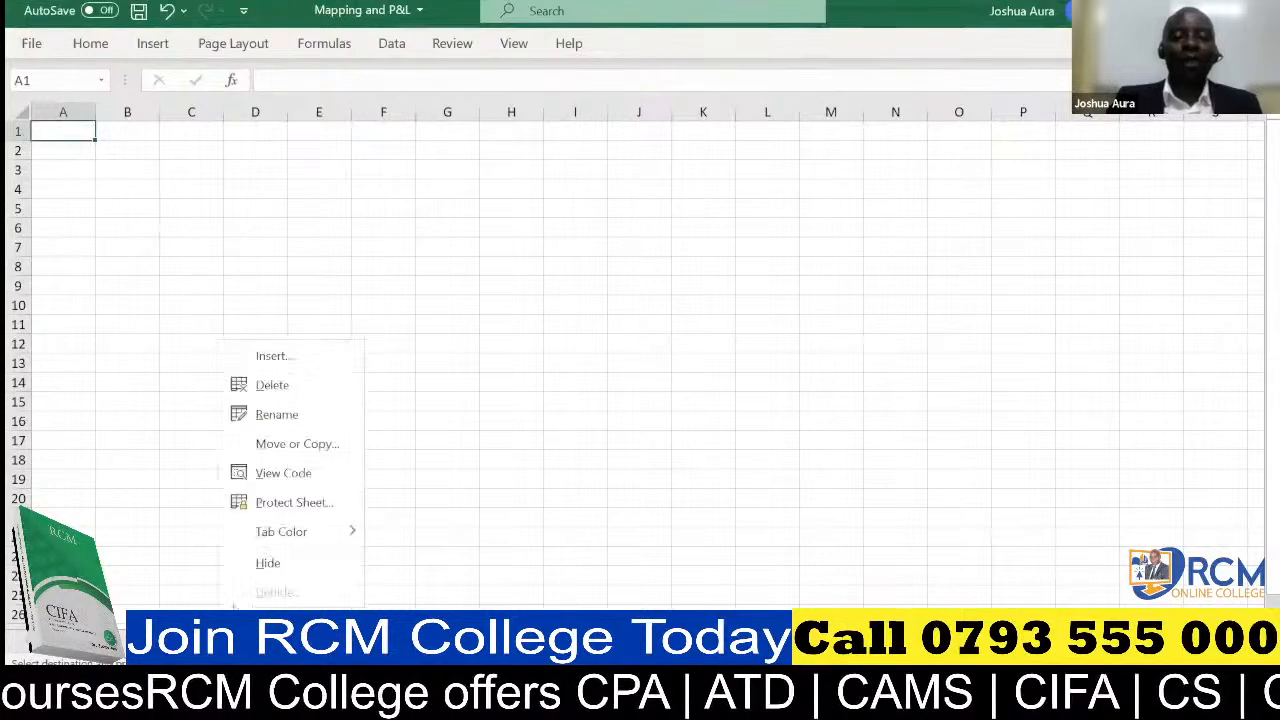
pyautogui.click(280, 415)
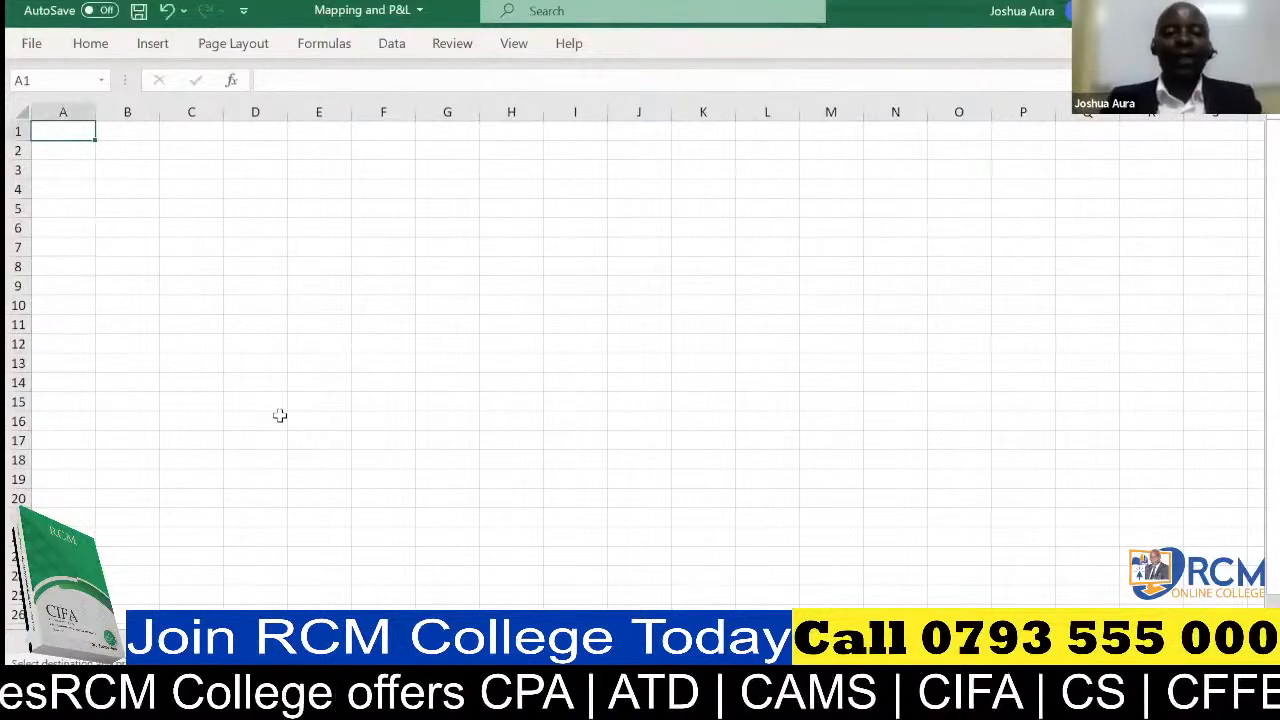
# Paste the copied mapping entries into the new worksheet starting at cell A5
pyautogui.click(75, 209)
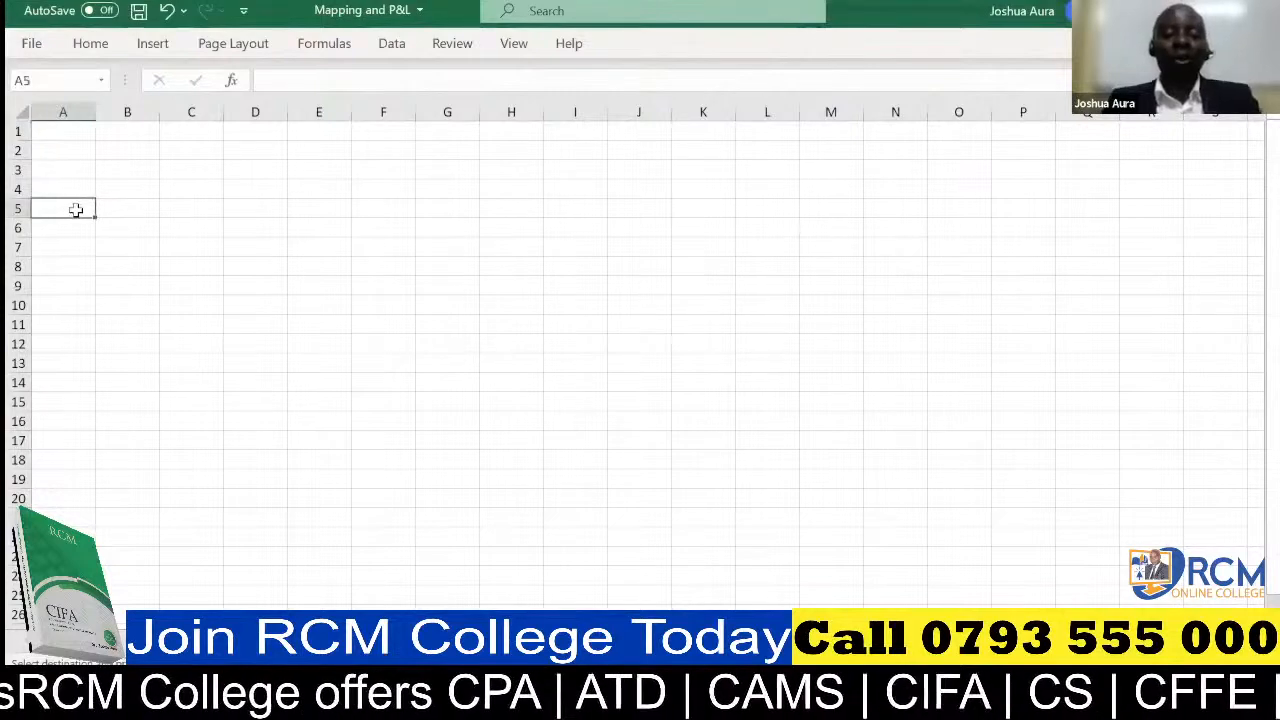
pyautogui.hotkey('ctrl', 'v')
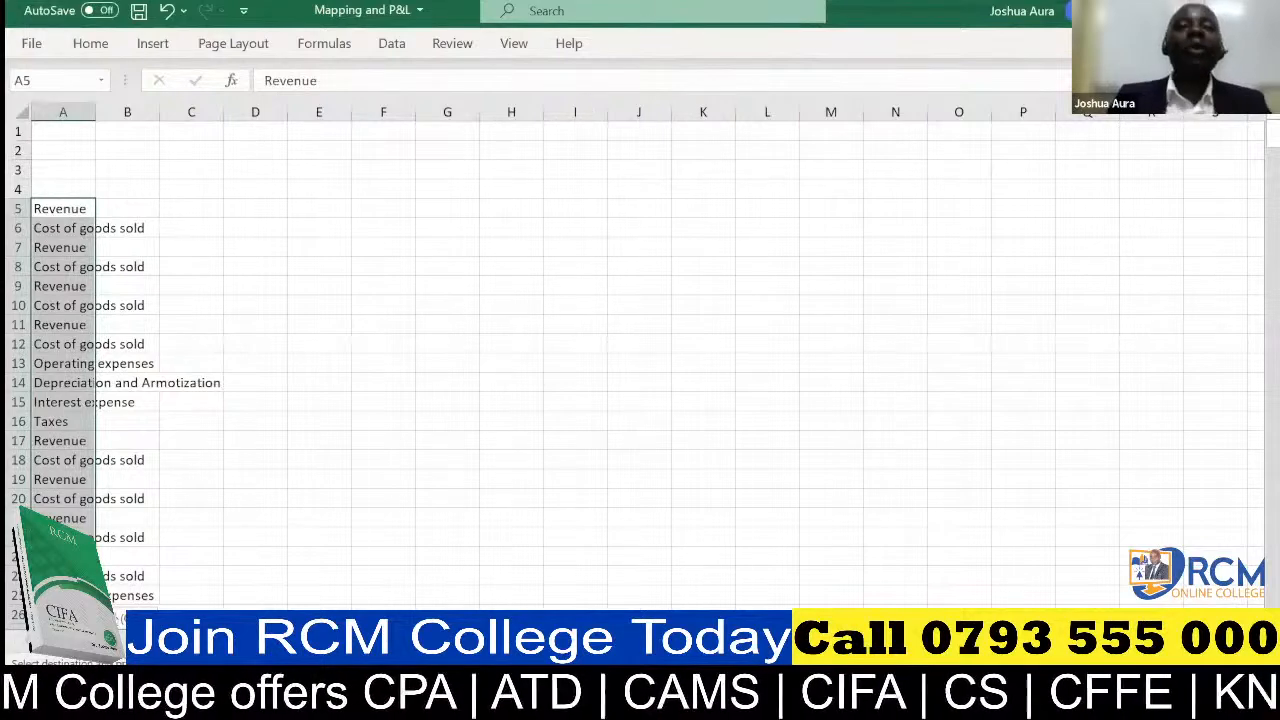
# Remove the duplicate entries from the pasted category list in column A and autofit the column's width
pyautogui.click(80, 137)
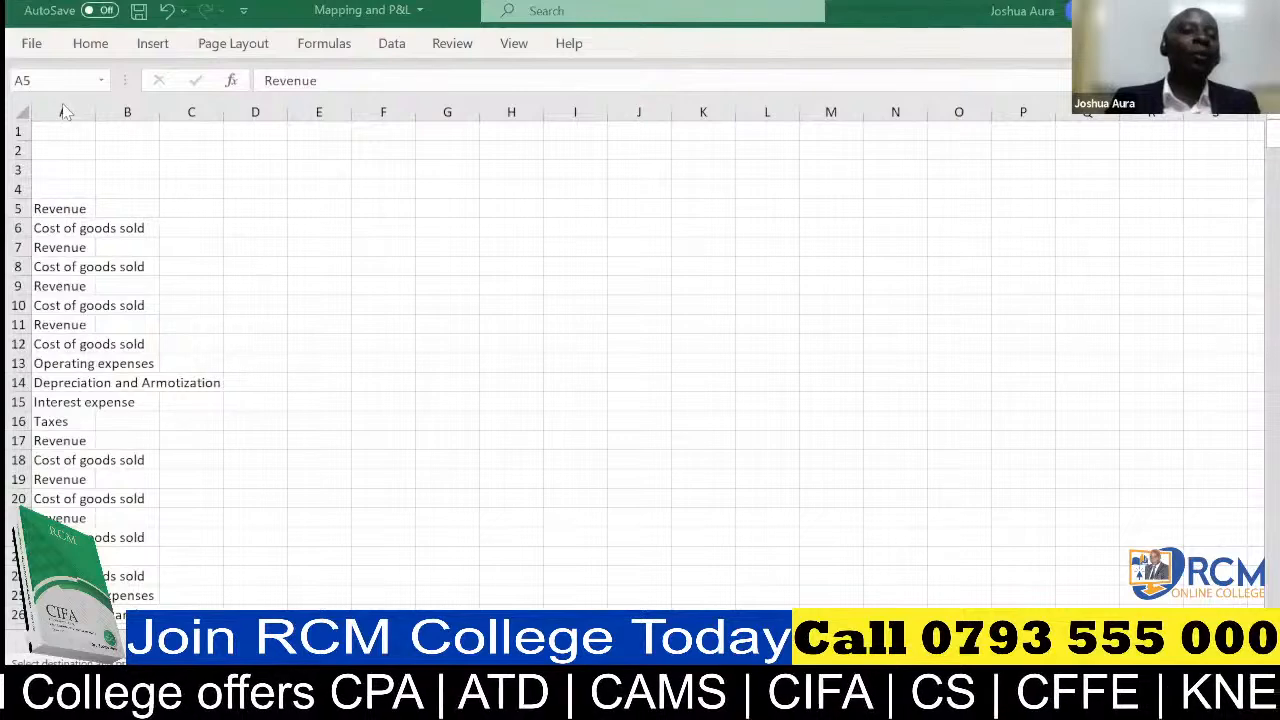
pyautogui.click(63, 103)
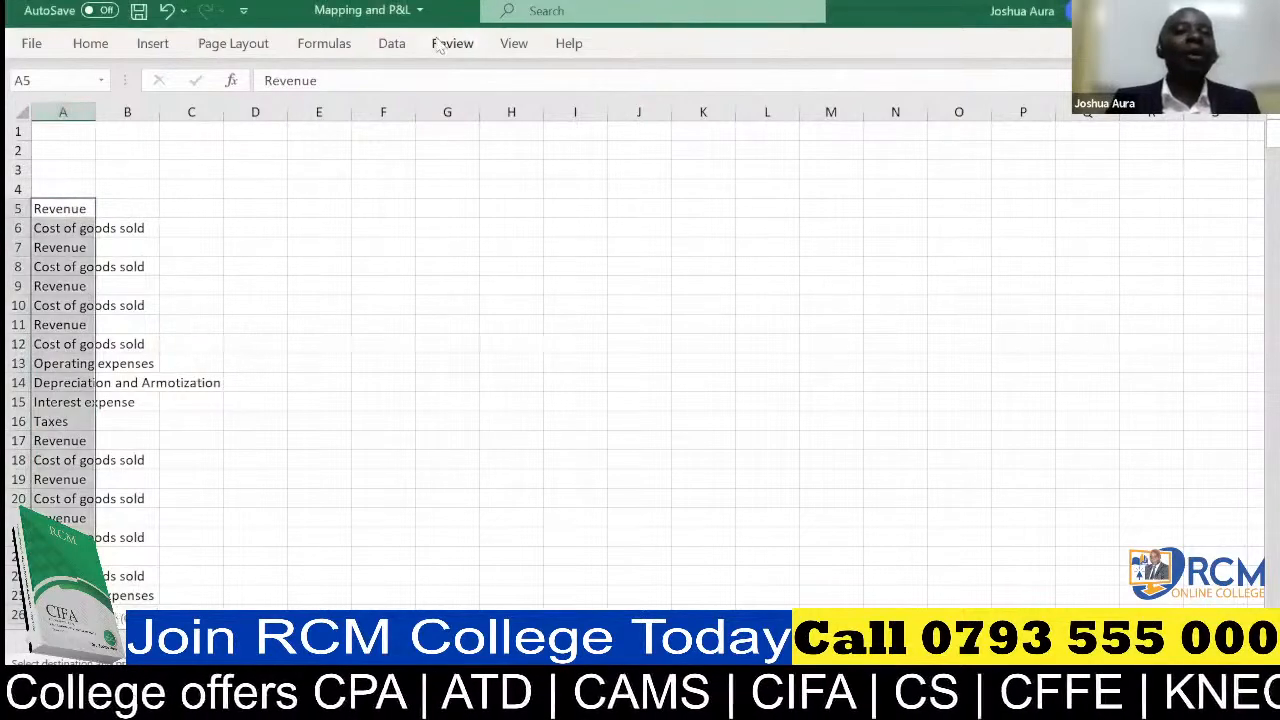
pyautogui.click(392, 44)
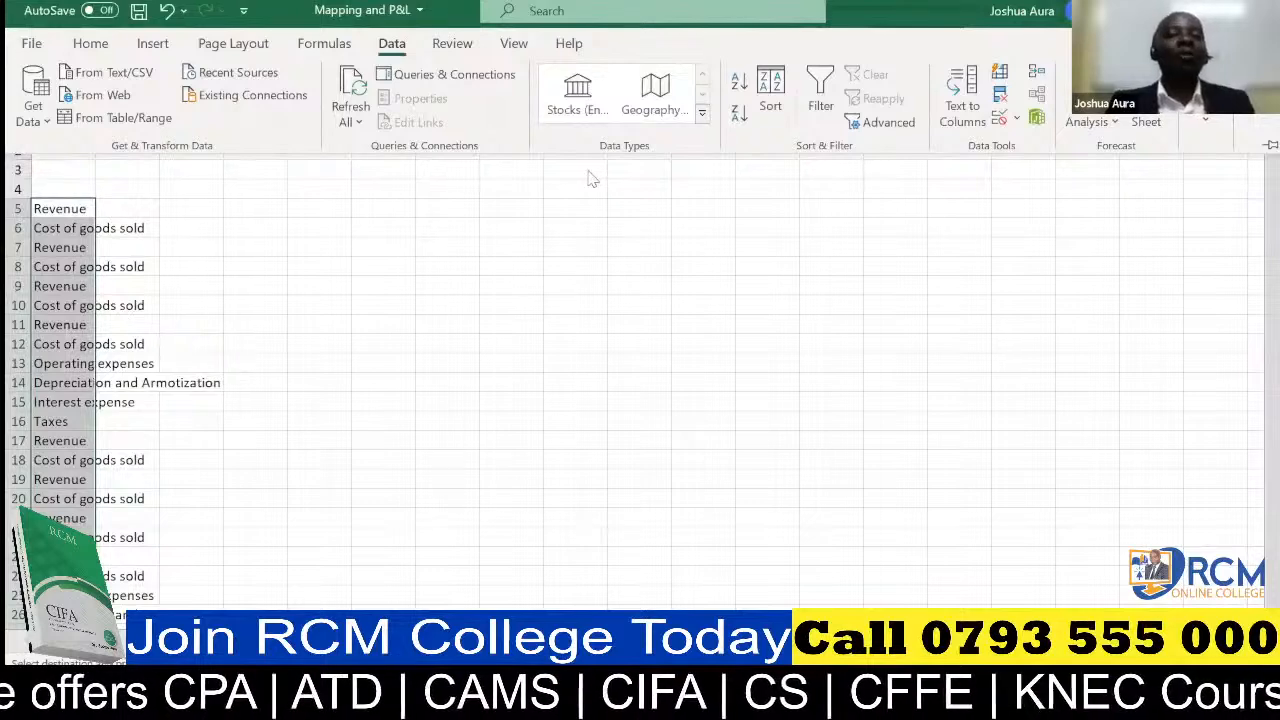
pyautogui.click(1000, 96)
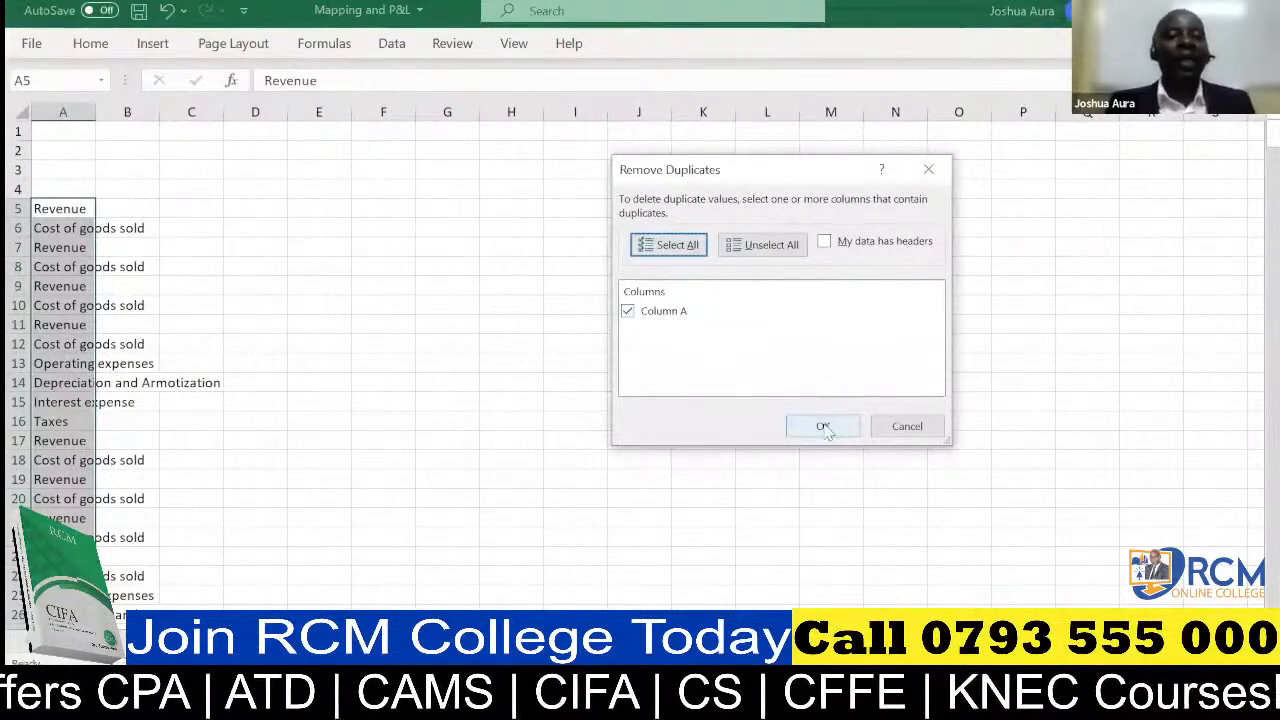
pyautogui.click(823, 426)
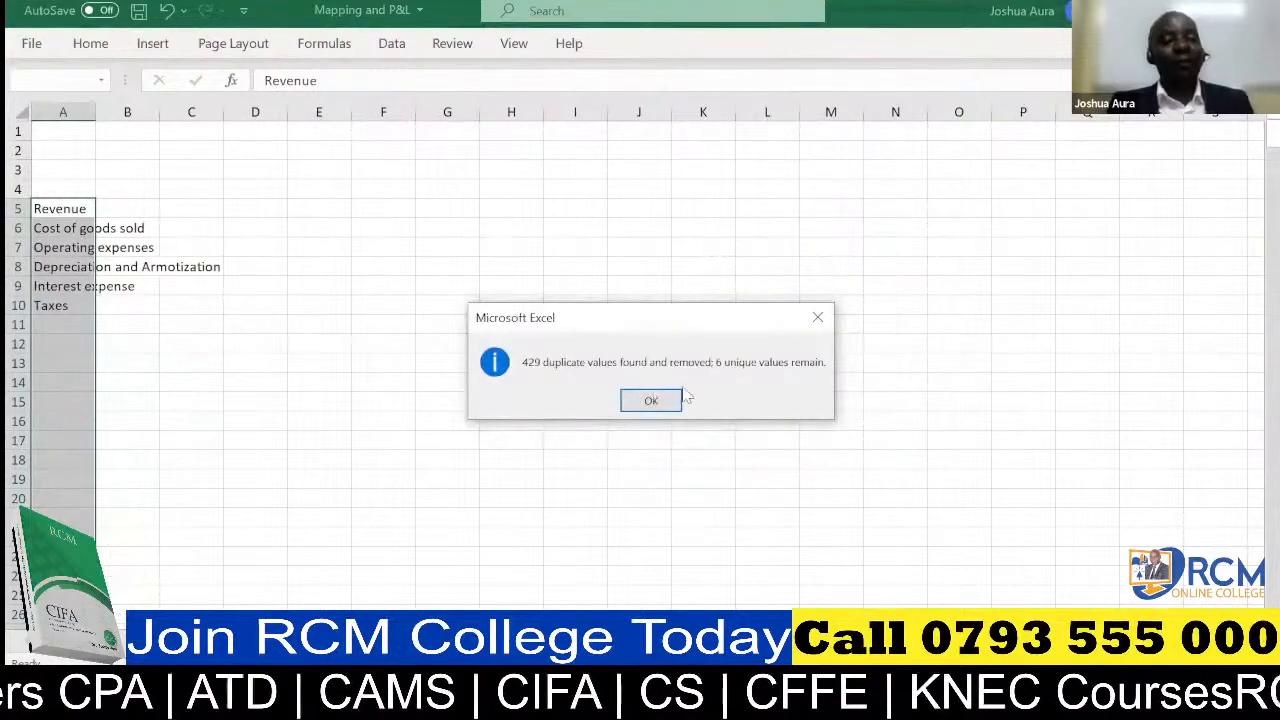
pyautogui.click(675, 400)
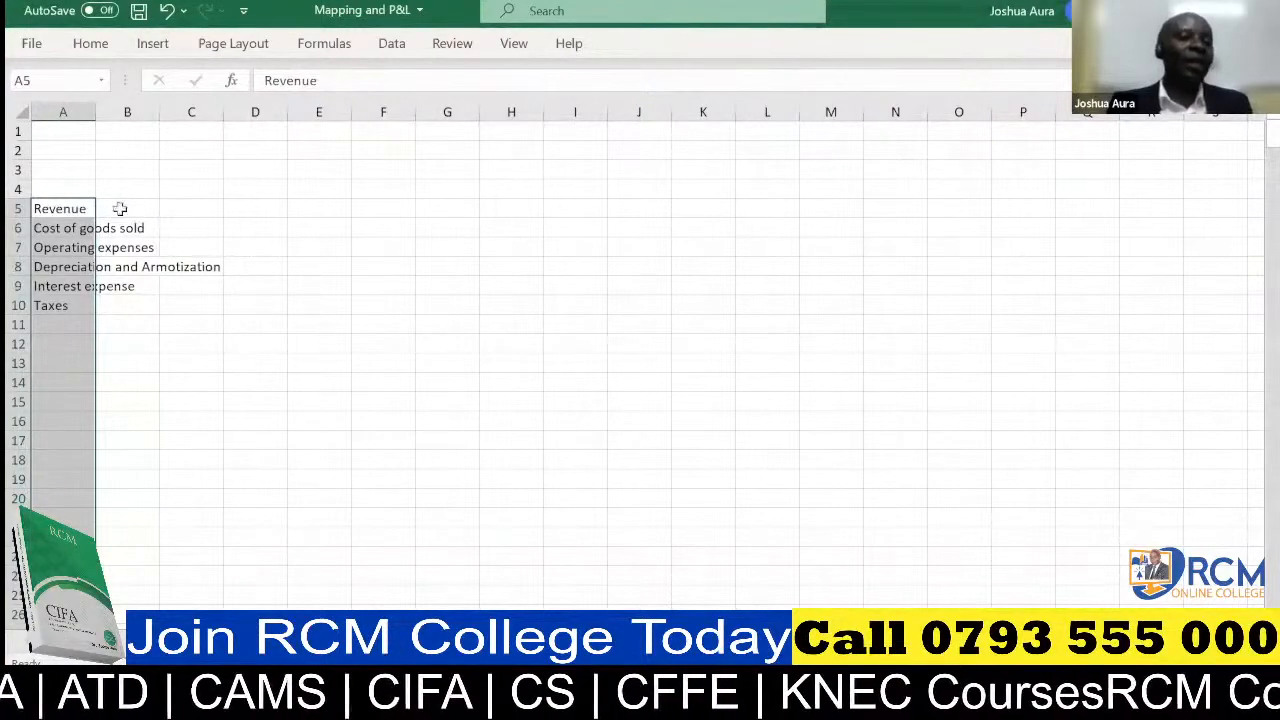
pyautogui.doubleClick(96, 110)
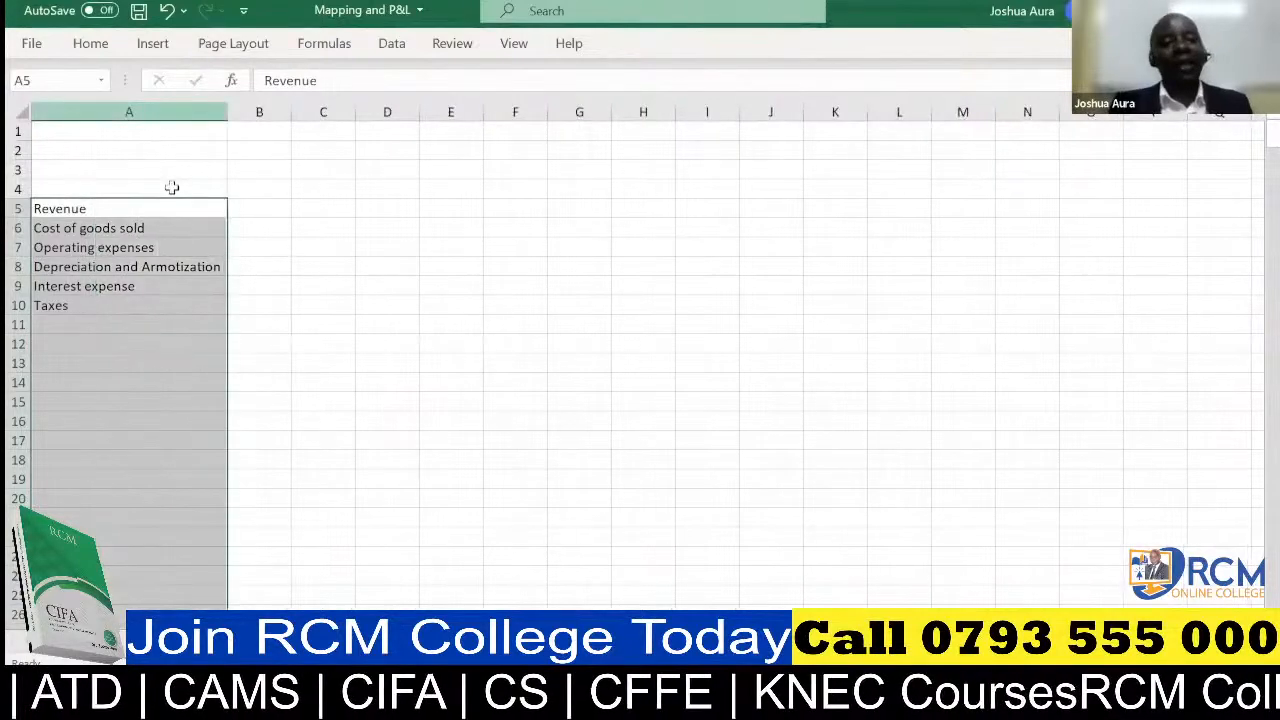
# Enter the year headers 2014, 2015 and 2016 in cells B4, C4 and D4 above the category list
pyautogui.click(250, 193)
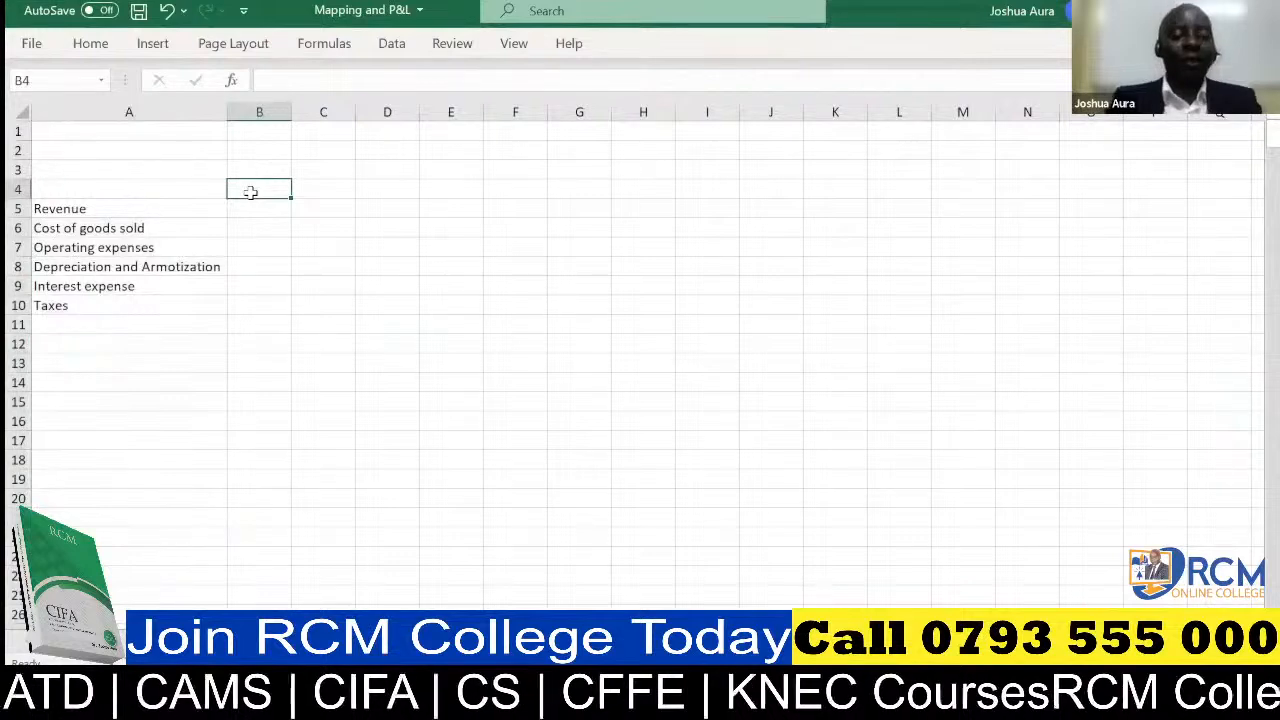
pyautogui.write('2014')
pyautogui.click(311, 188)
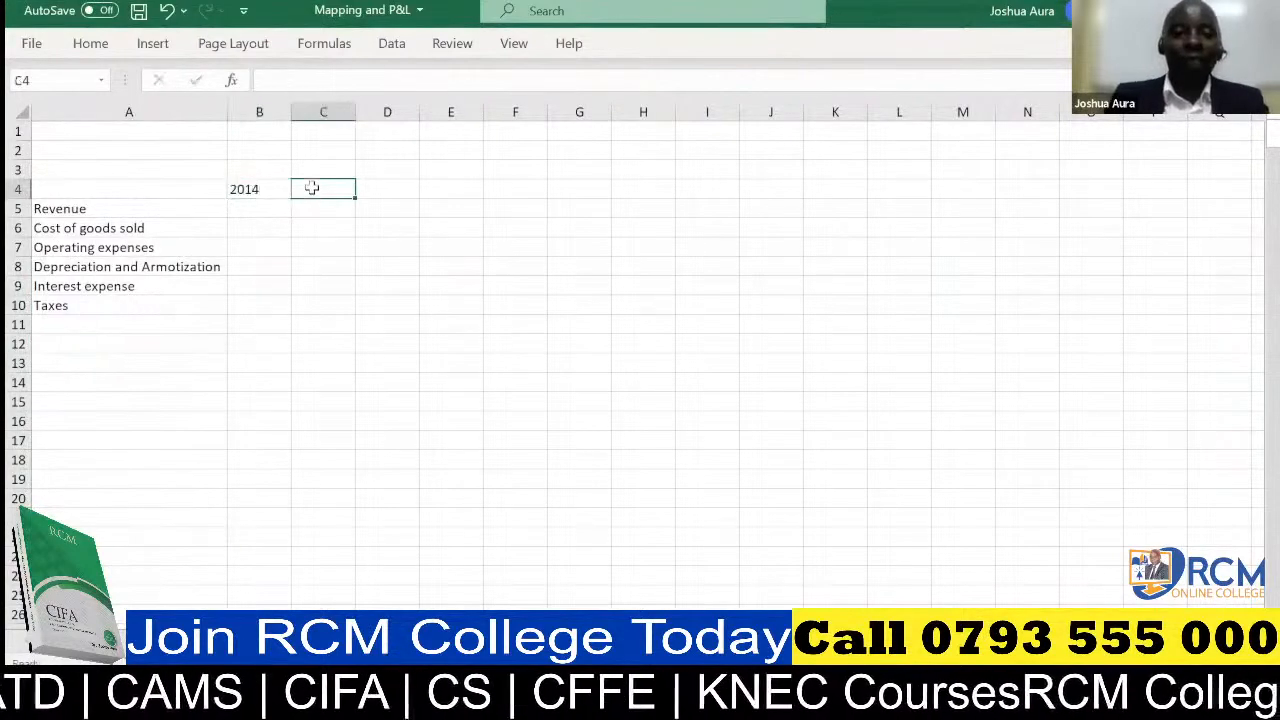
pyautogui.write('201')
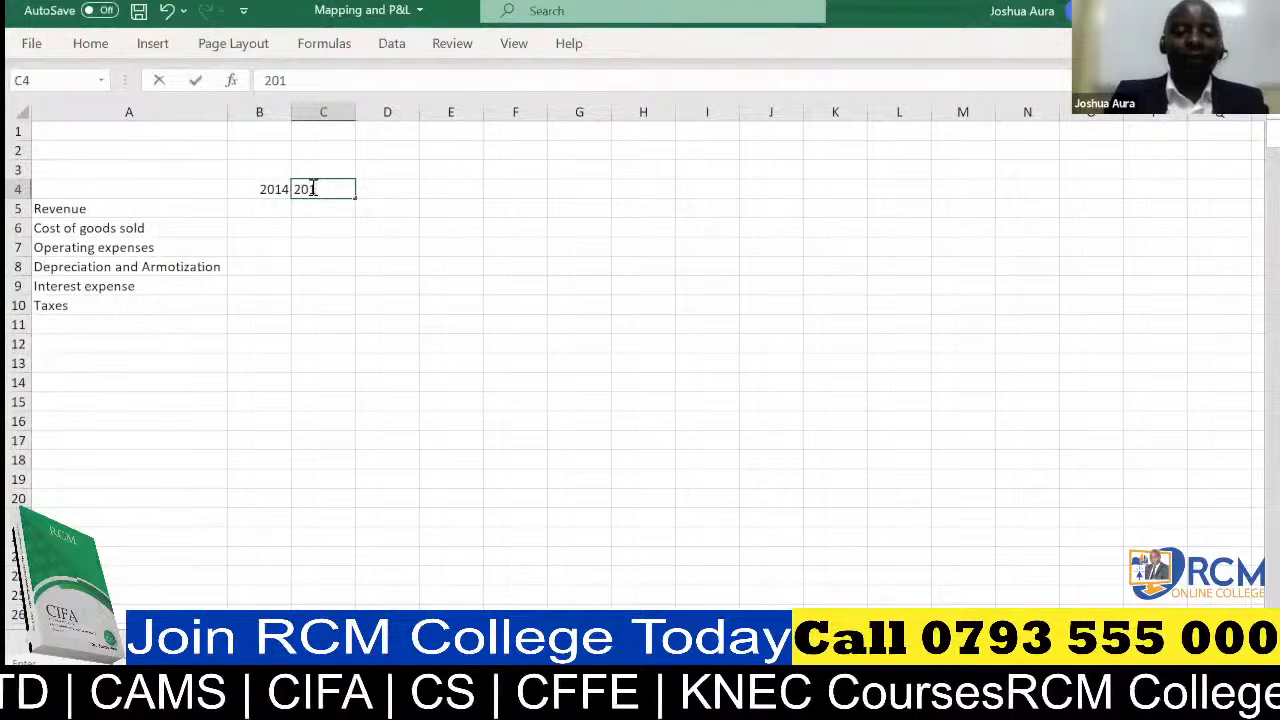
pyautogui.write('5')
pyautogui.click(389, 189)
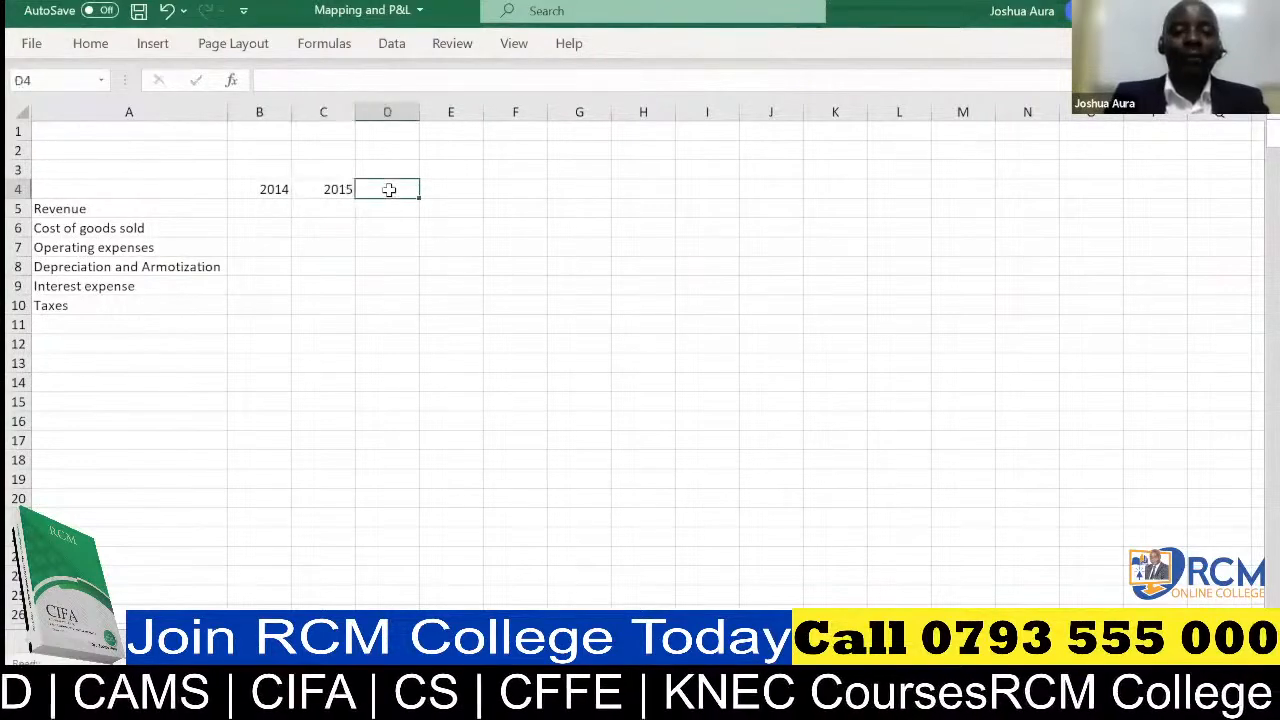
pyautogui.write('2016')
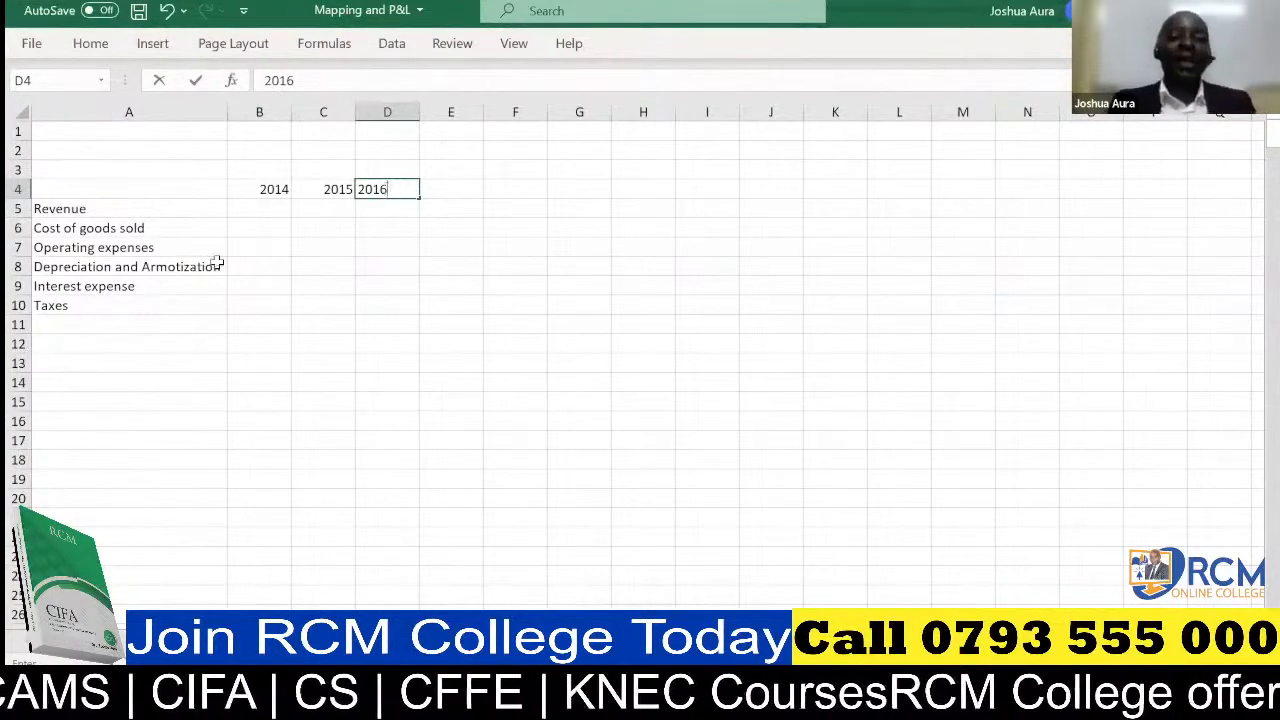
pyautogui.click(274, 208)
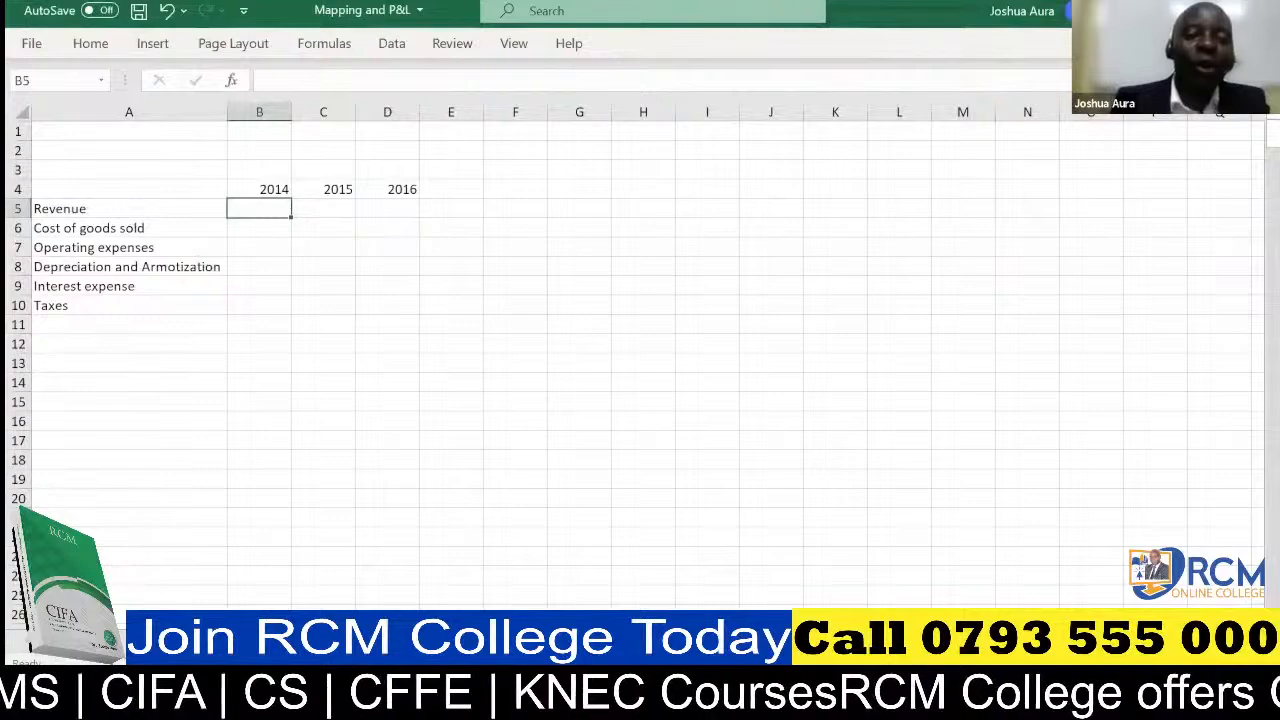
# Begin a SUMIFS formula in B5 with the Data Source Amount column as absolute sum range, 'Data Source'!$E:$E
pyautogui.click(150, 641)
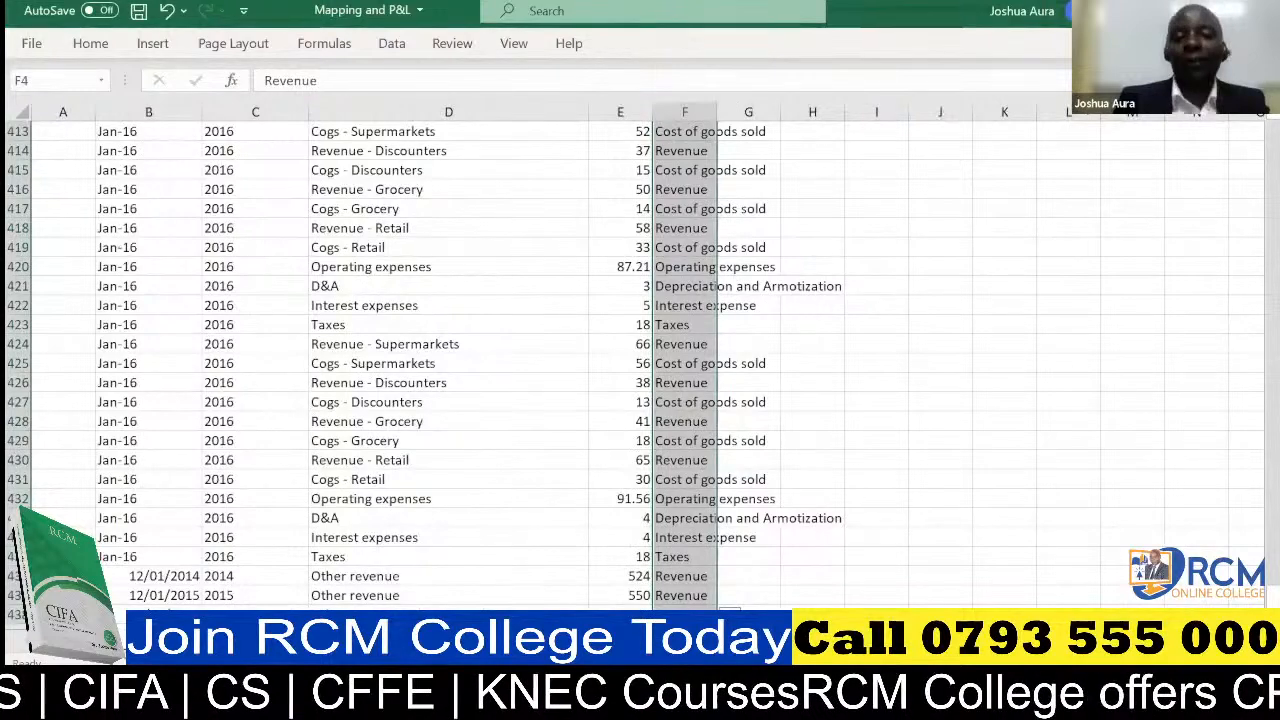
pyautogui.click(215, 641)
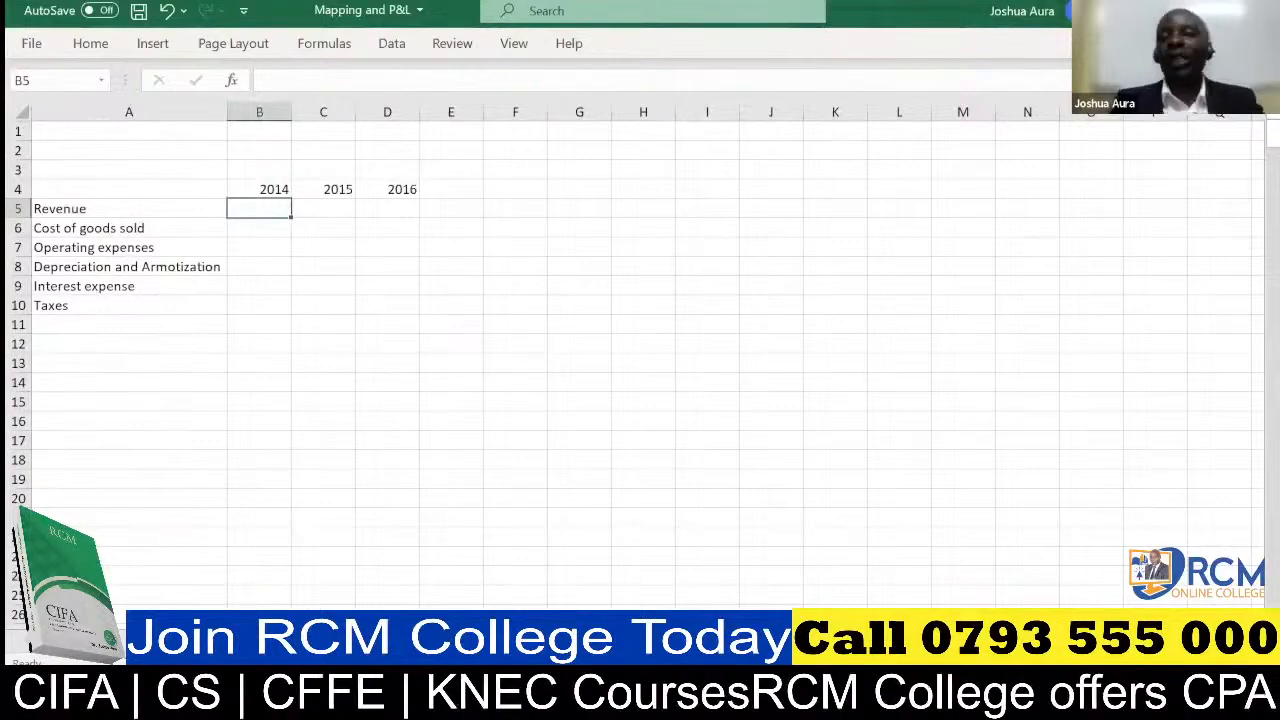
pyautogui.click(140, 641)
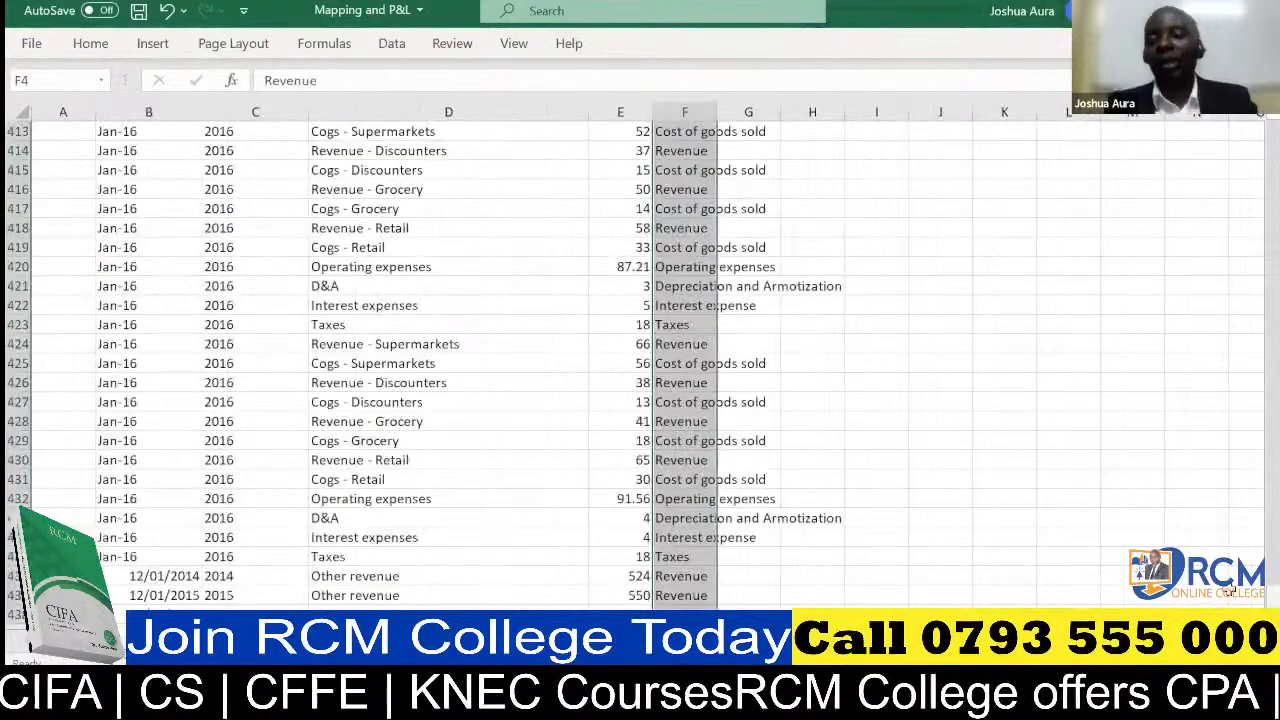
pyautogui.moveTo(1272, 598); pyautogui.dragTo(1272, 134)
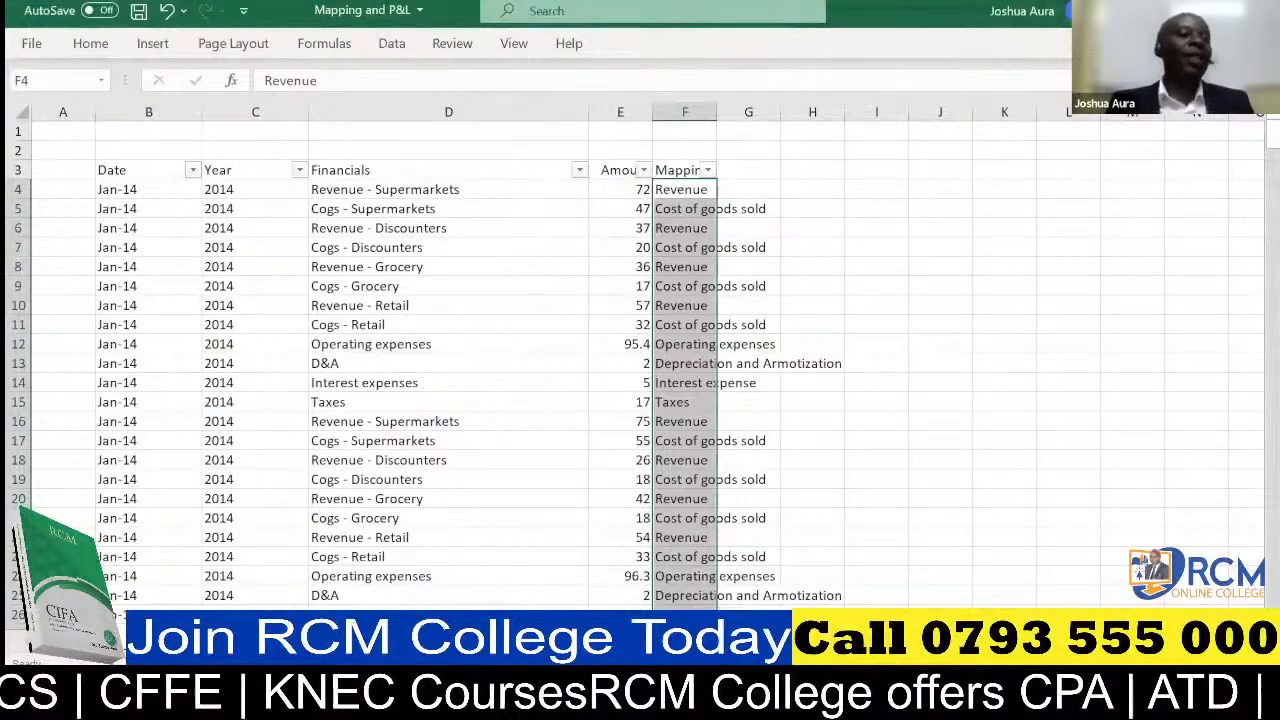
pyautogui.click(190, 641)
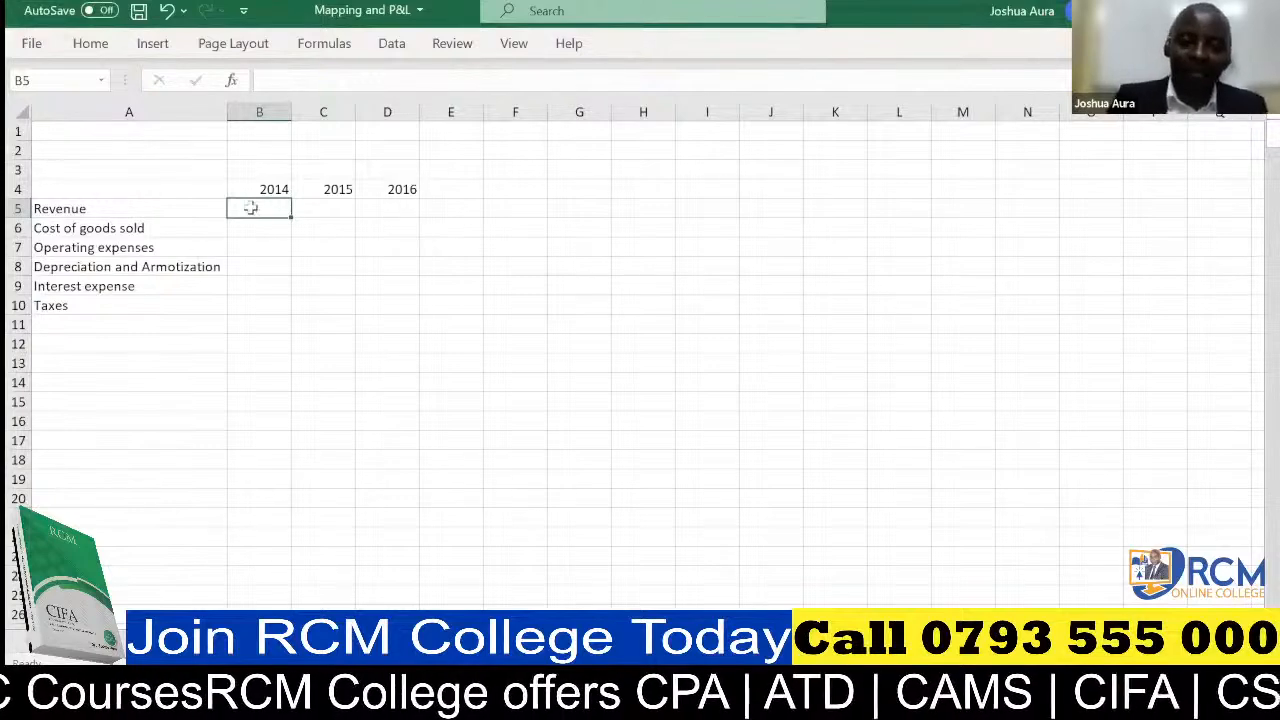
pyautogui.write('=')
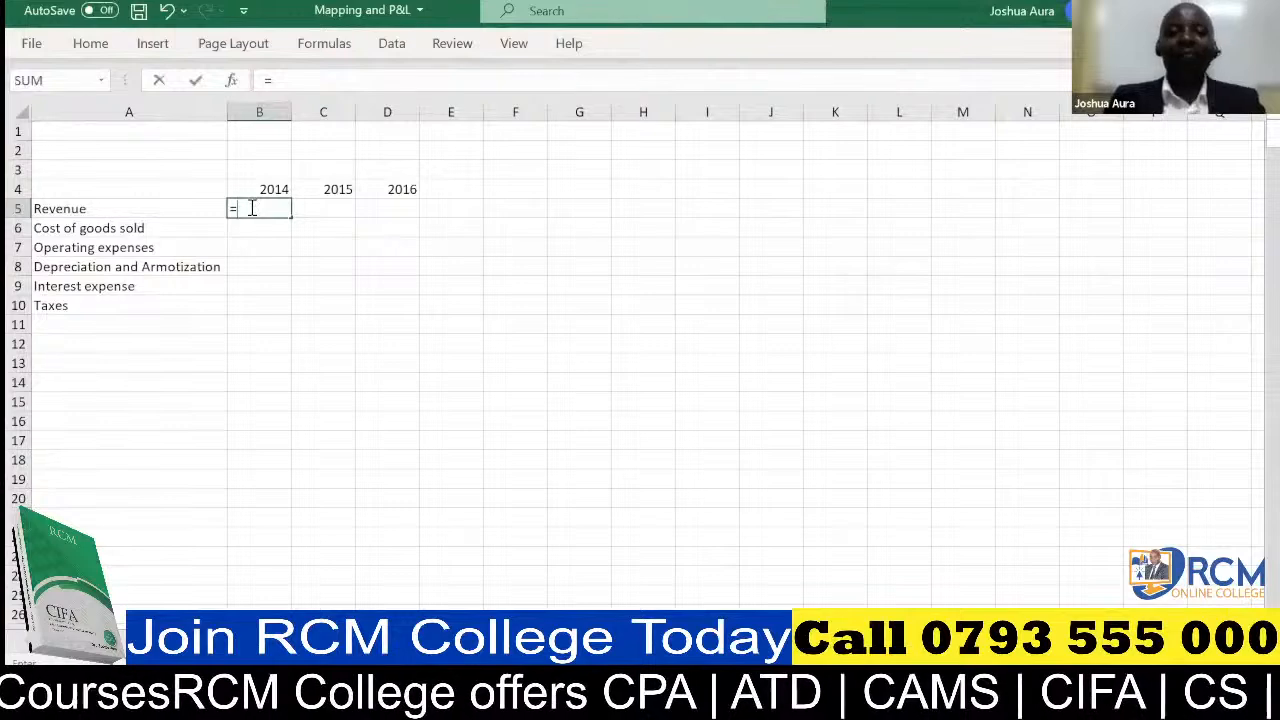
pyautogui.write('sum')
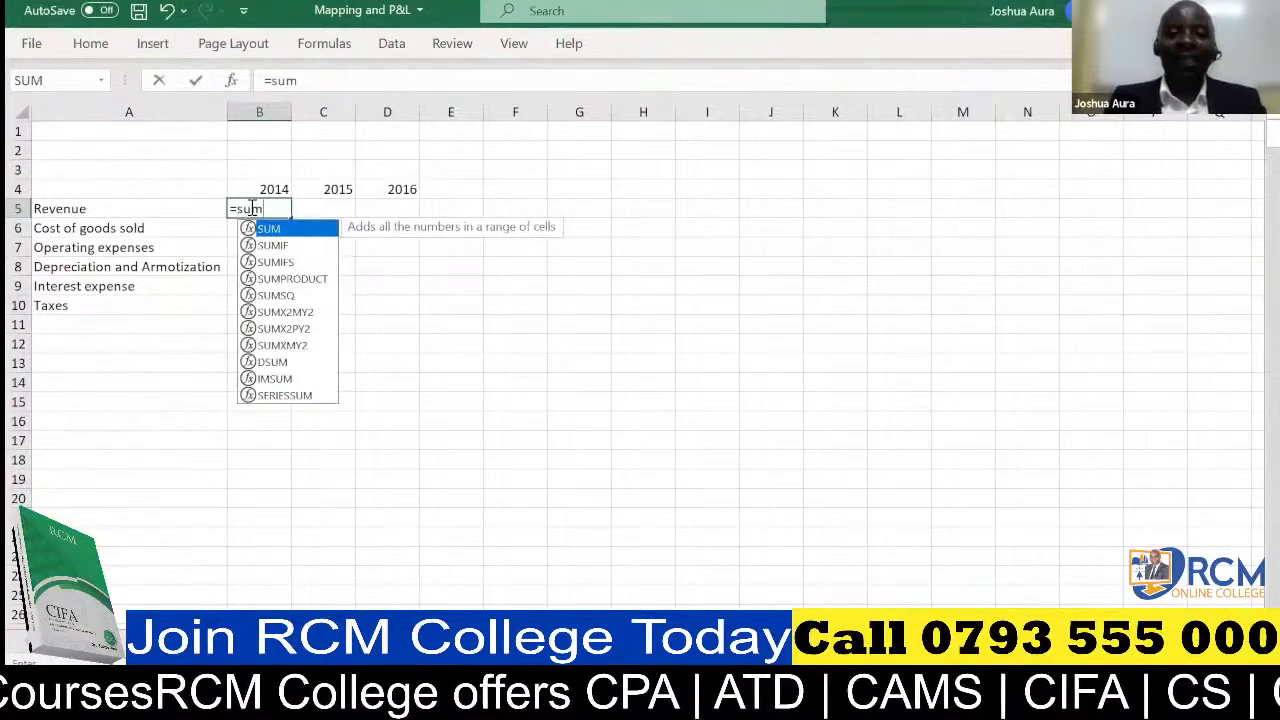
pyautogui.write('ifs')
pyautogui.press('Tab')
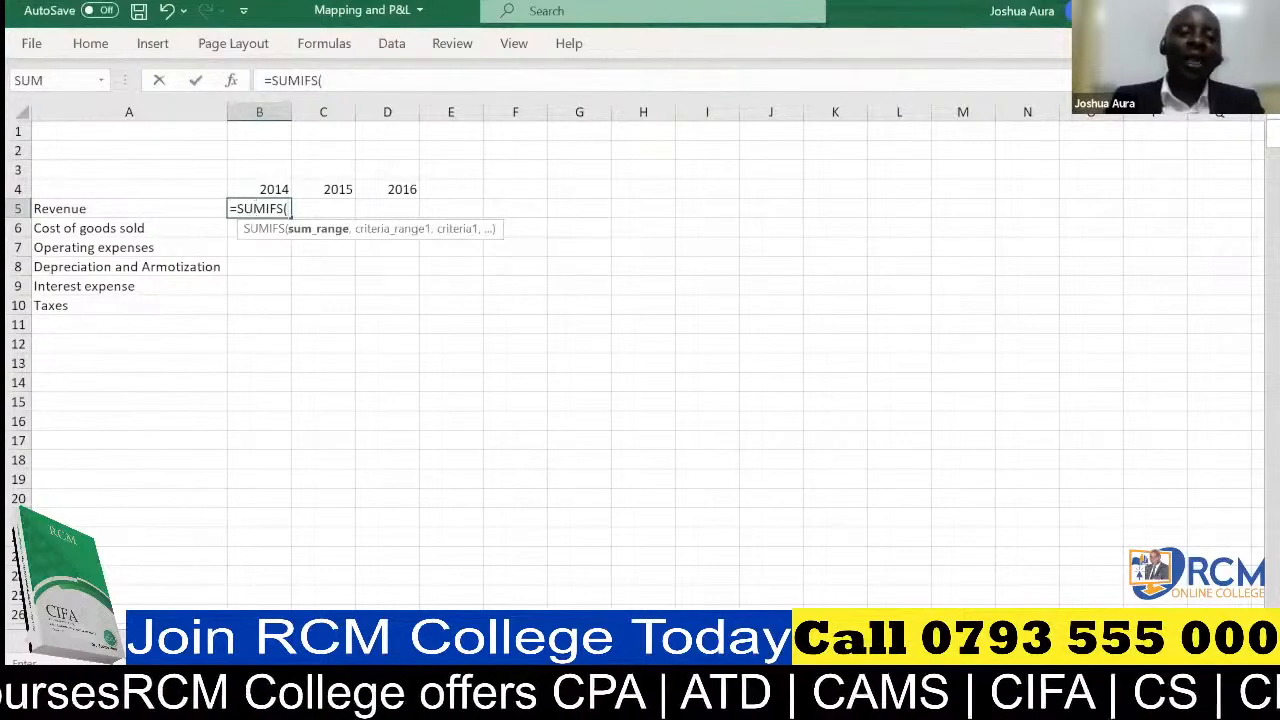
pyautogui.click(150, 643)
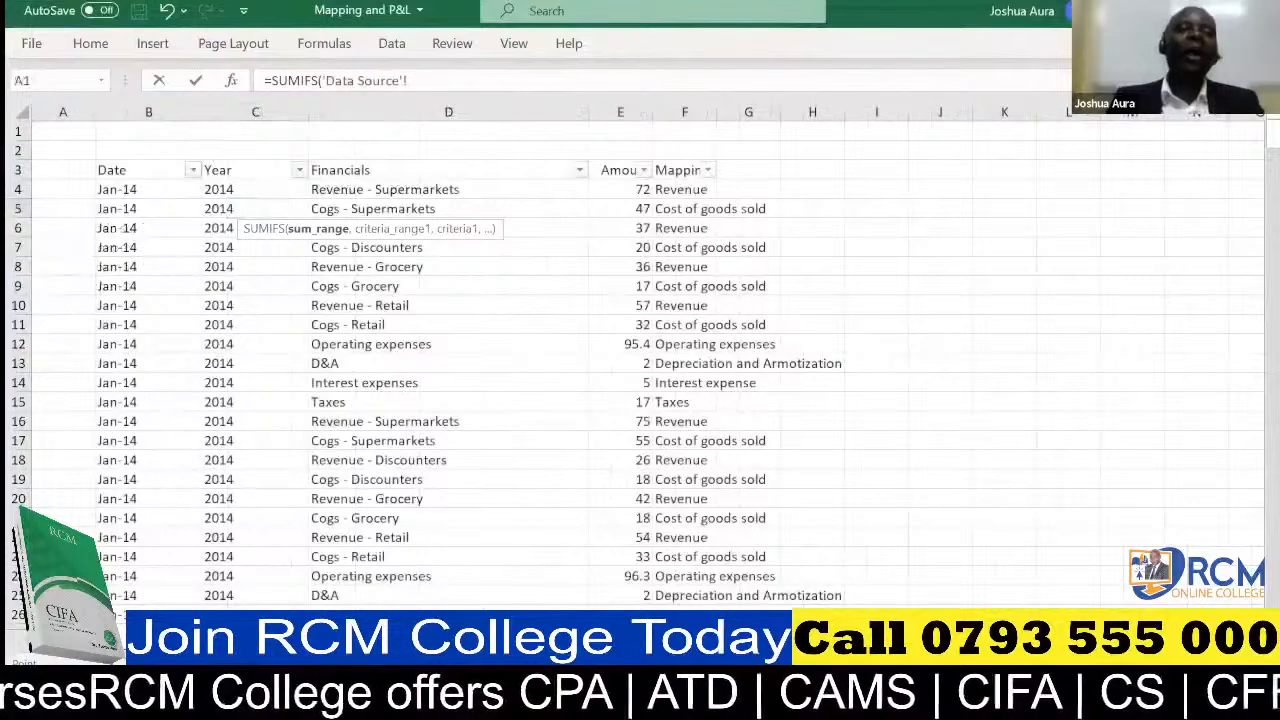
pyautogui.click(626, 110)
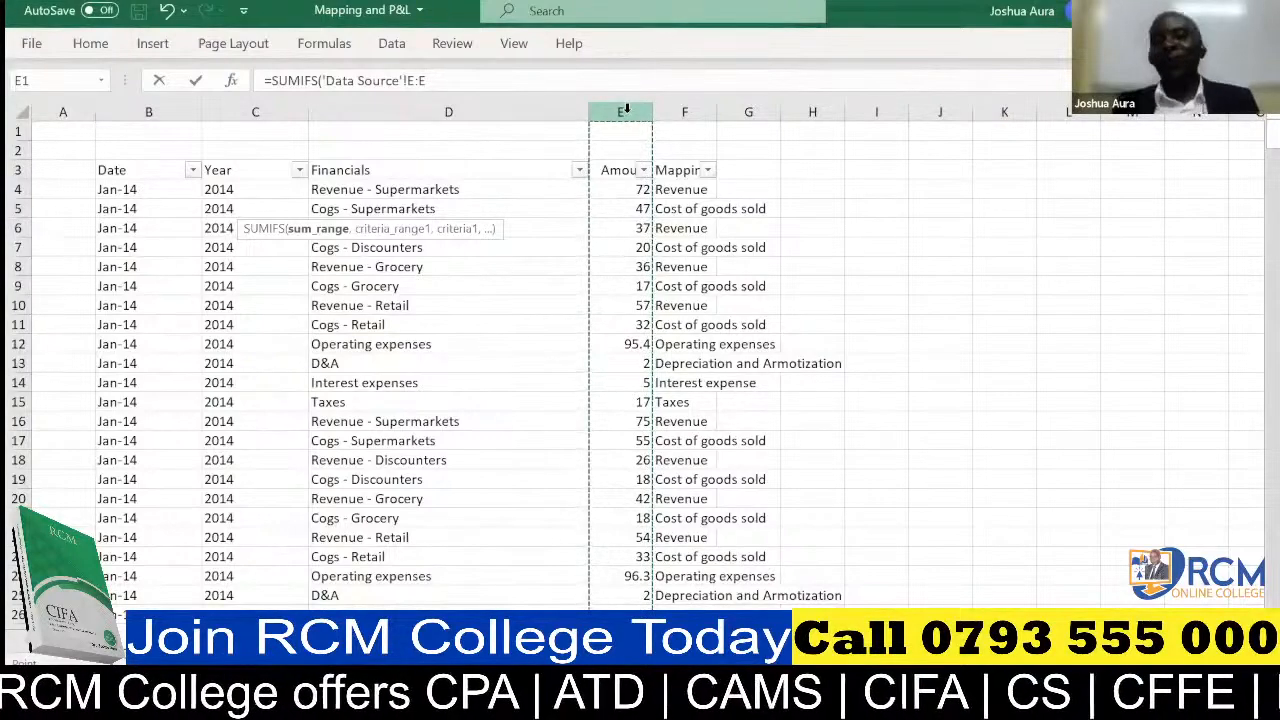
pyautogui.click(449, 77)
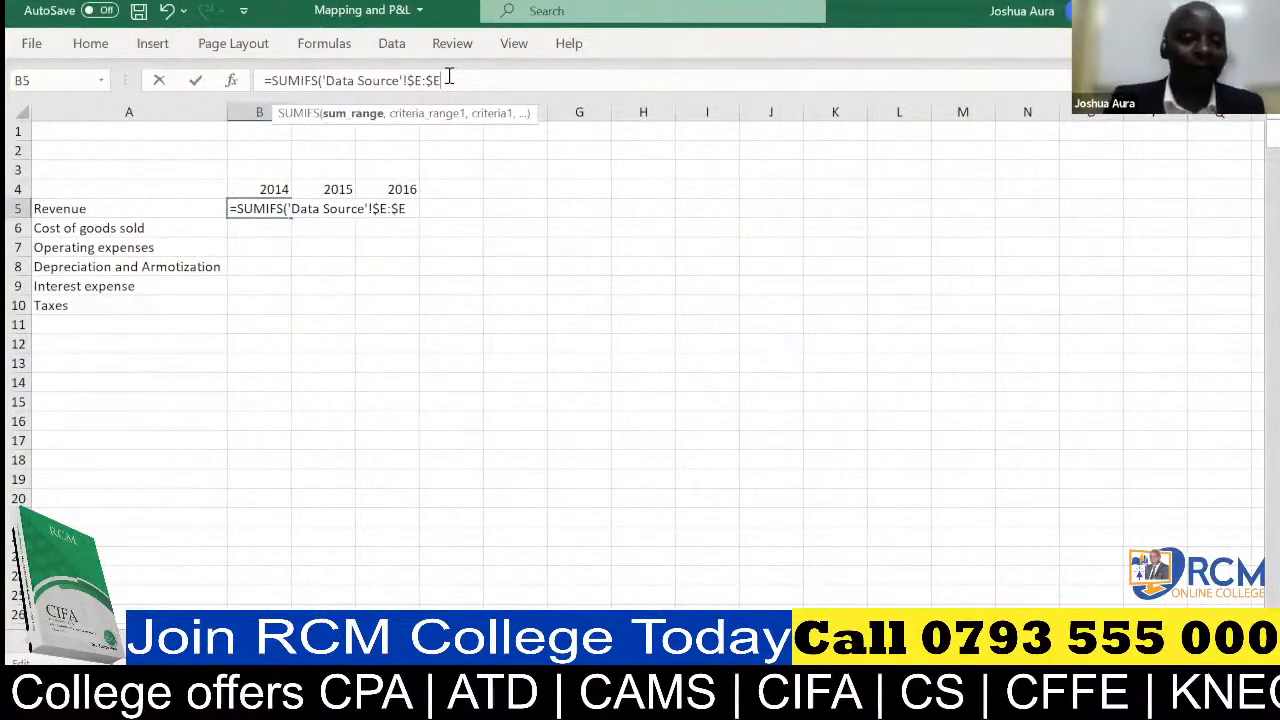
# Add the first criteria pair to the SUMIFS formula: Year column 'Data Source'!$C:$C matched to the 2014 header as 'P&L'!B$4
pyautogui.write(',')
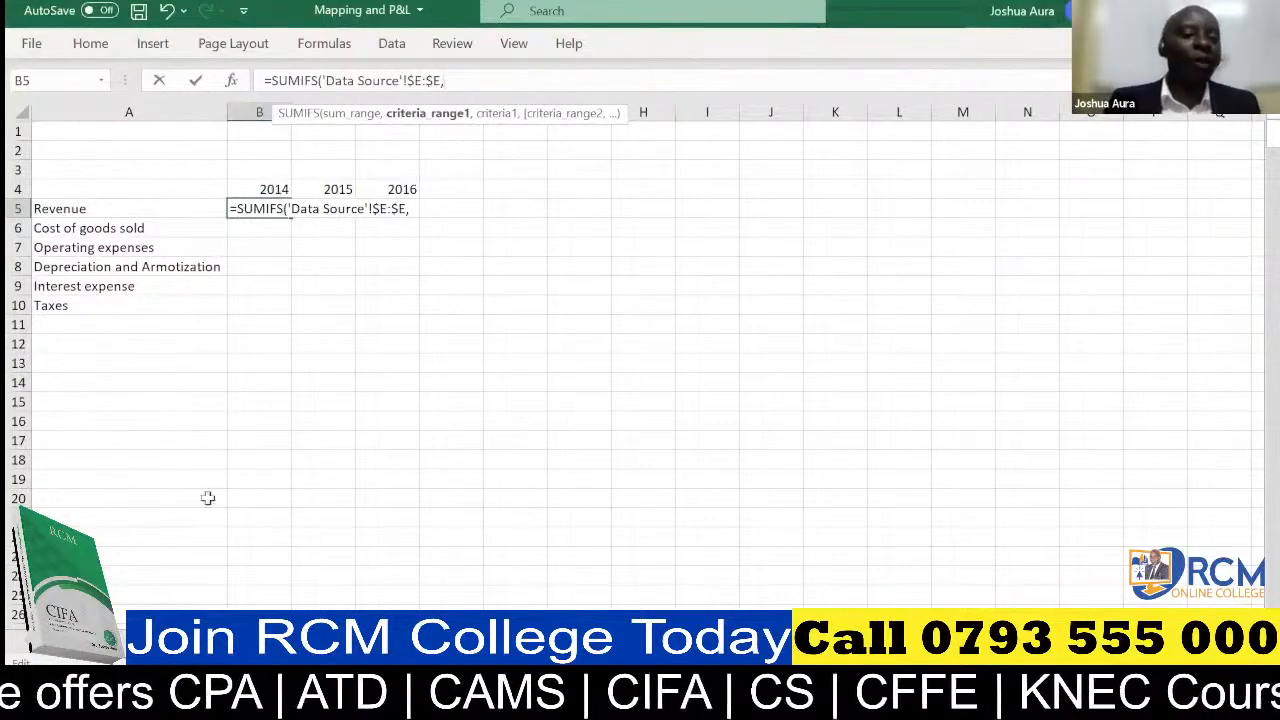
pyautogui.click(165, 640)
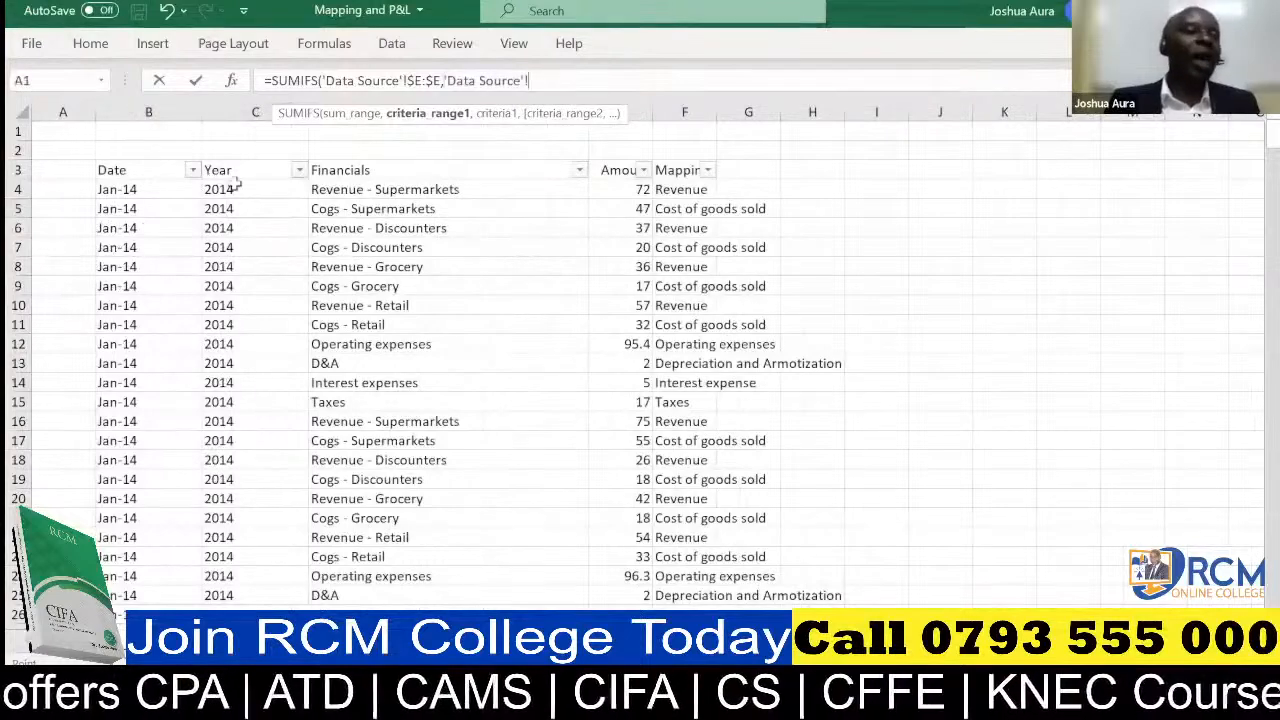
pyautogui.click(233, 100)
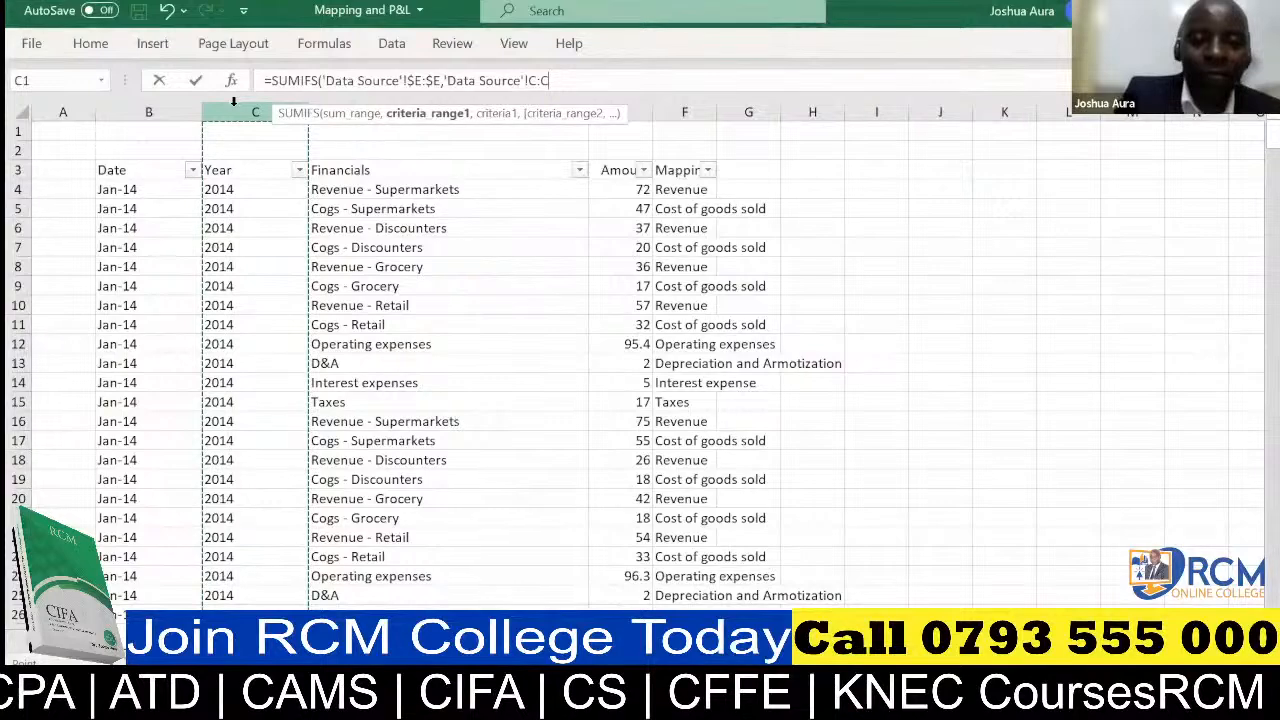
pyautogui.press('F4')
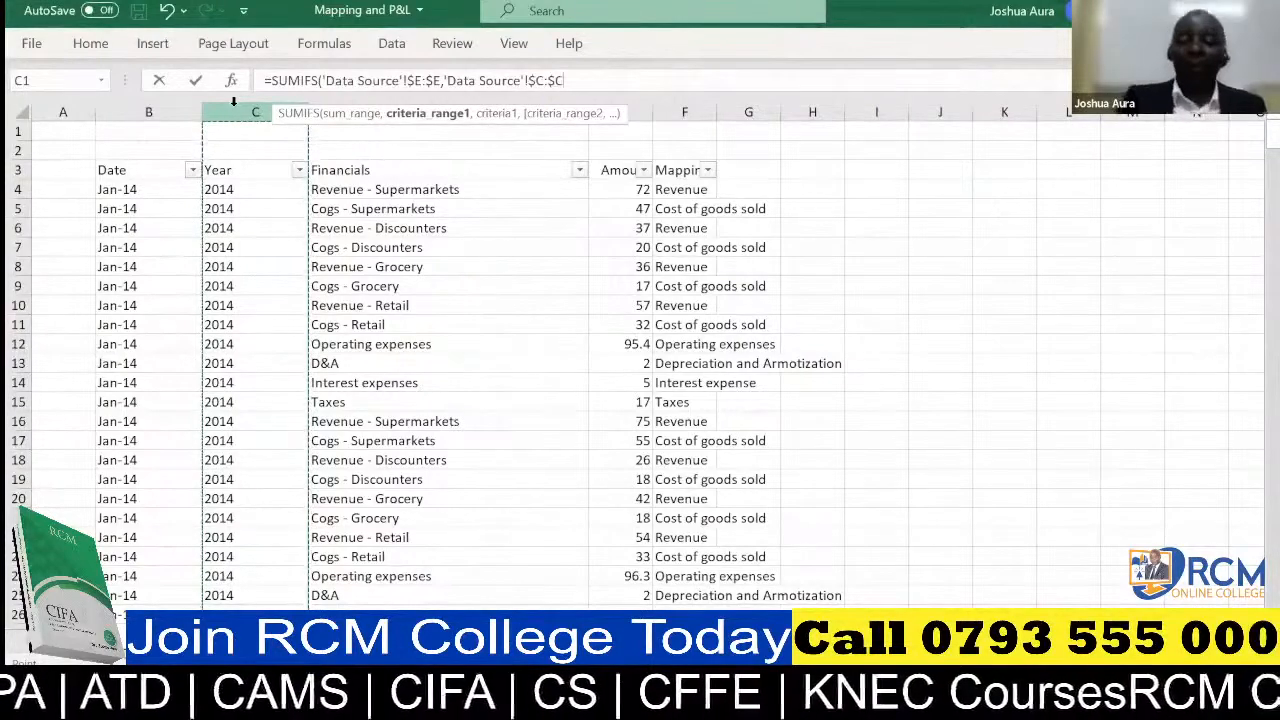
pyautogui.write(',')
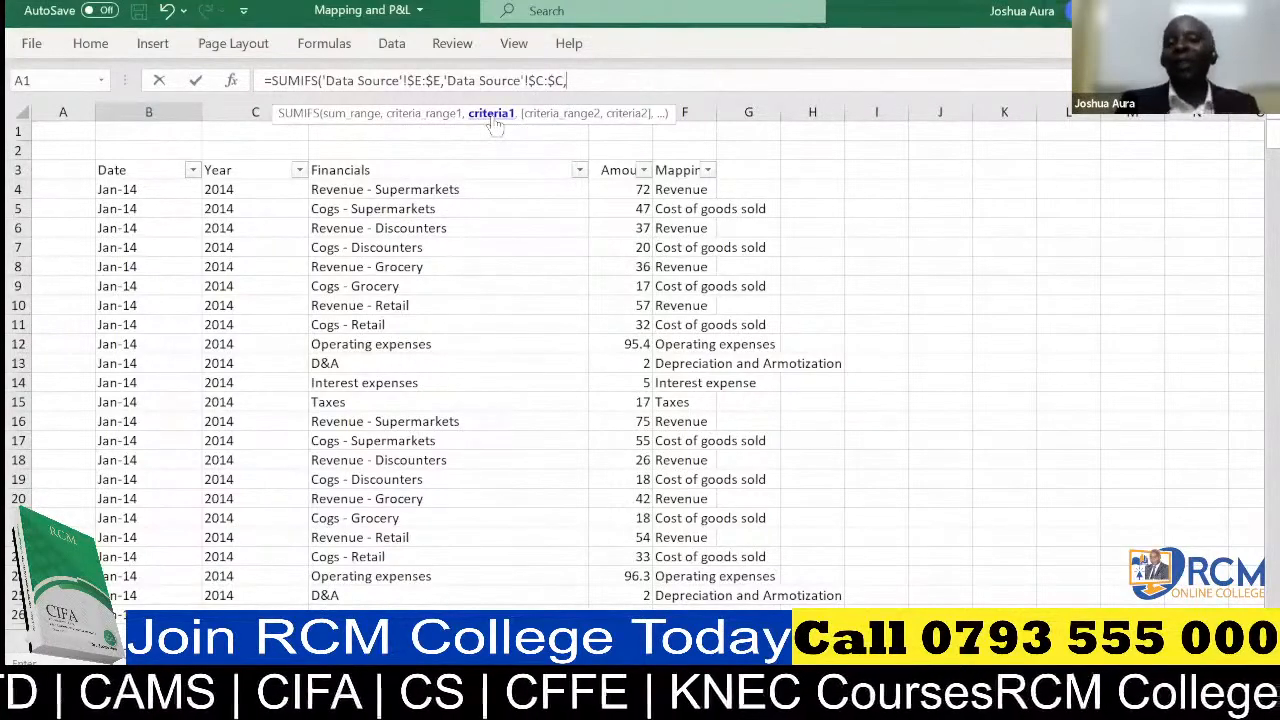
pyautogui.click(250, 640)
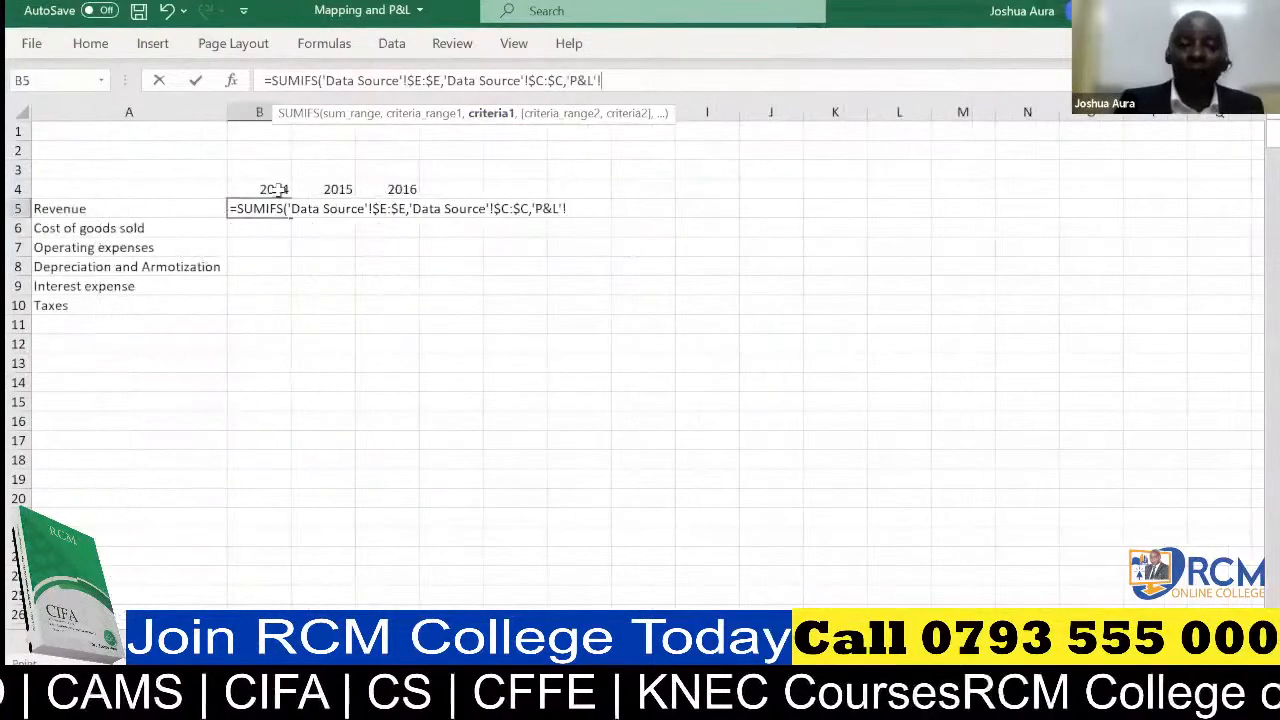
pyautogui.click(279, 189)
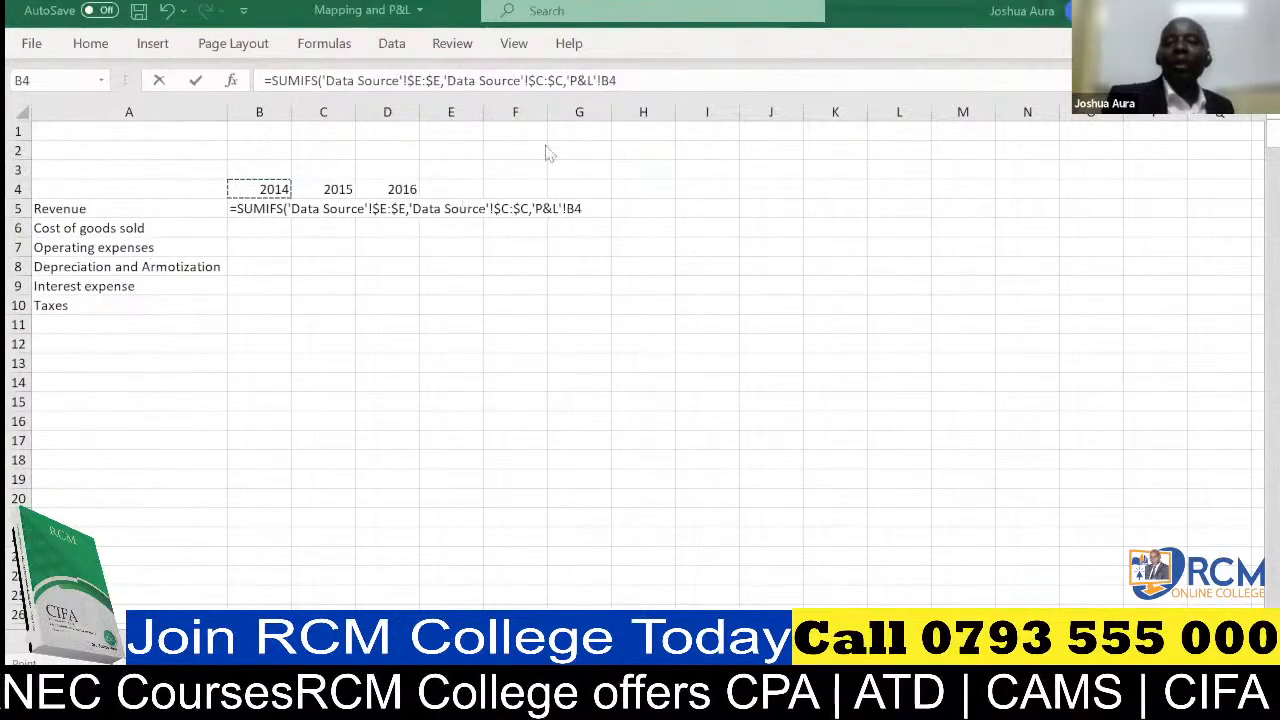
pyautogui.click(610, 82)
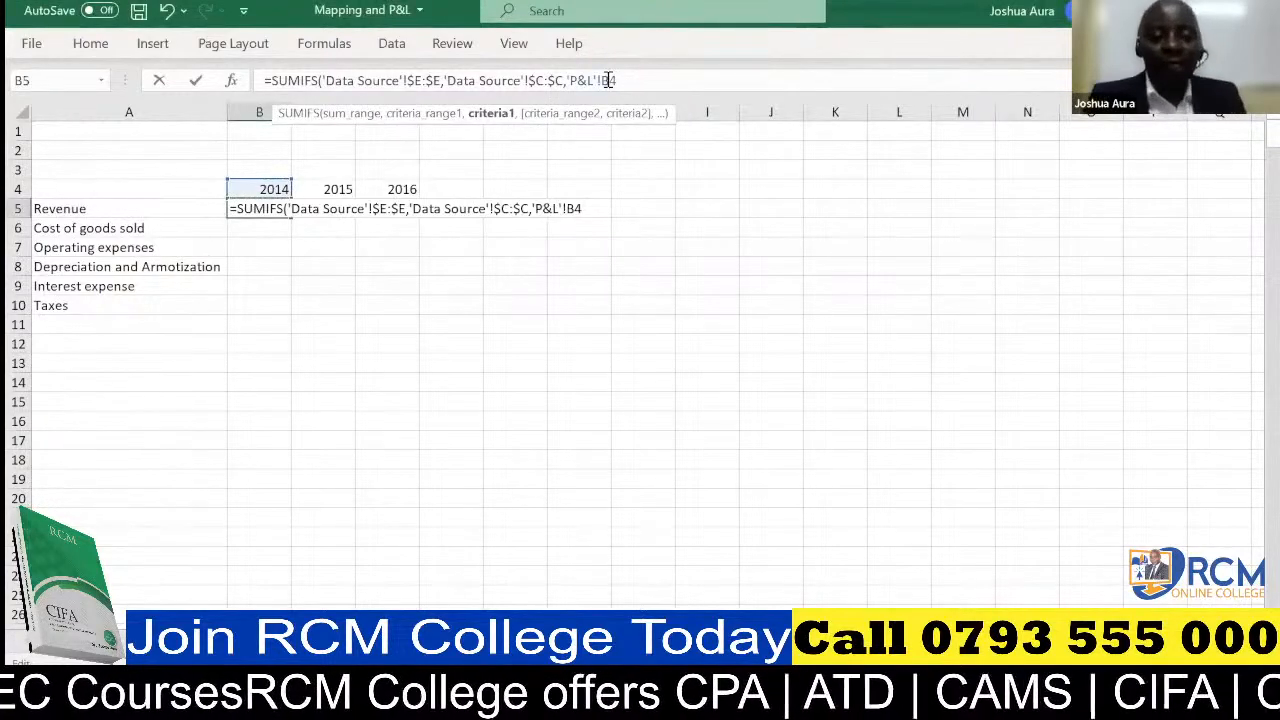
pyautogui.write('$E')
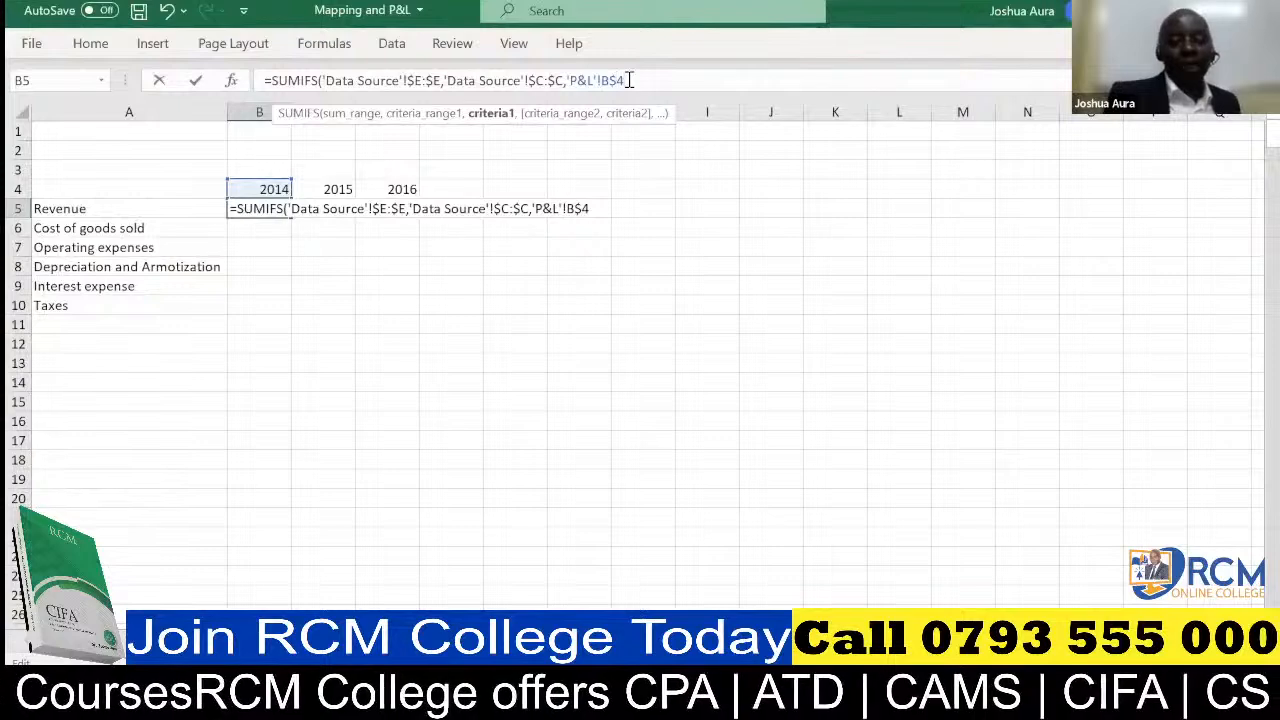
pyautogui.write(',')
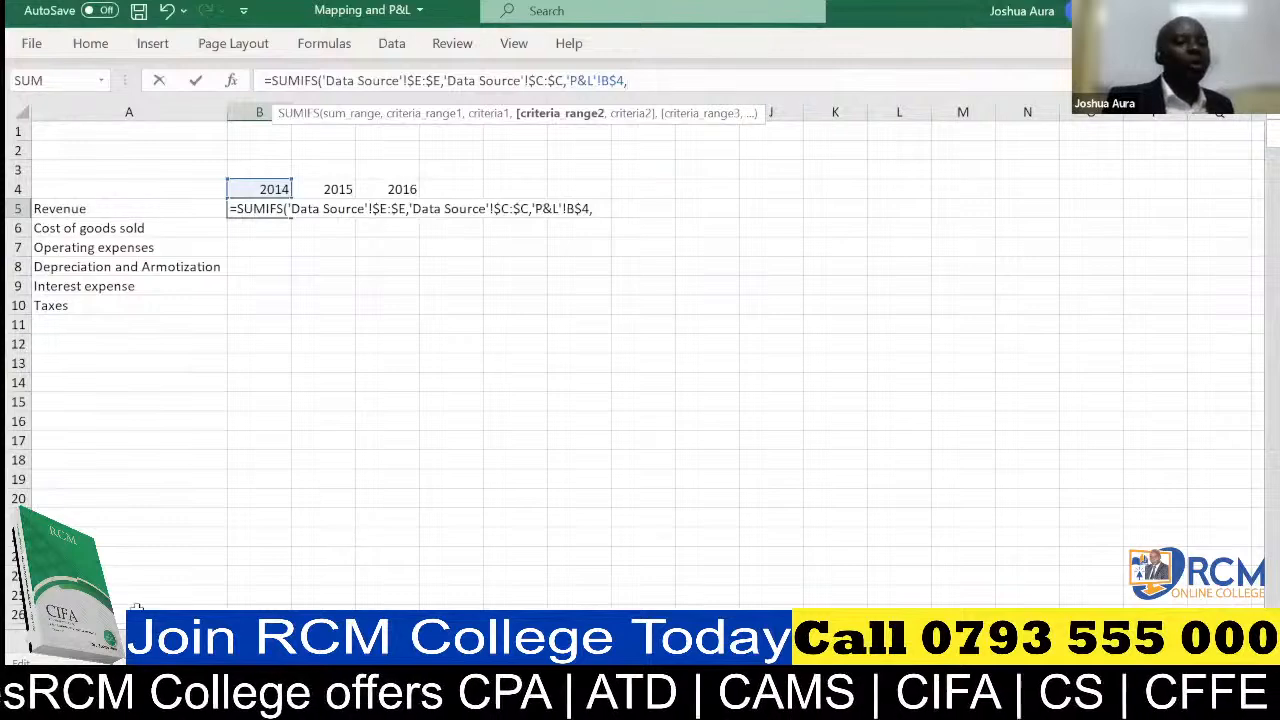
# Add the Data Source Mapping column as the second criteria range in the B5 SUMIFS formula, absolute as 'Data Source'!$F:$F
pyautogui.click(137, 642)
pyautogui.click(137, 642)
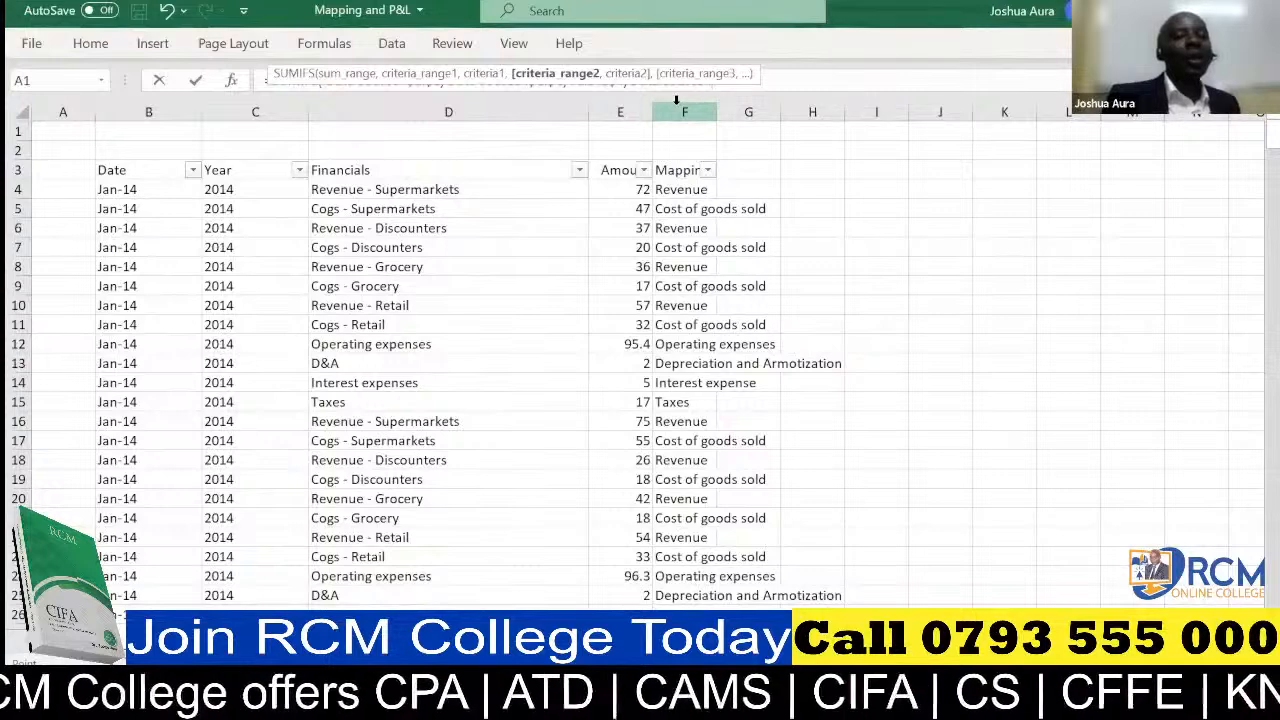
pyautogui.click(676, 99)
pyautogui.hotkey('ctrl', 'c')
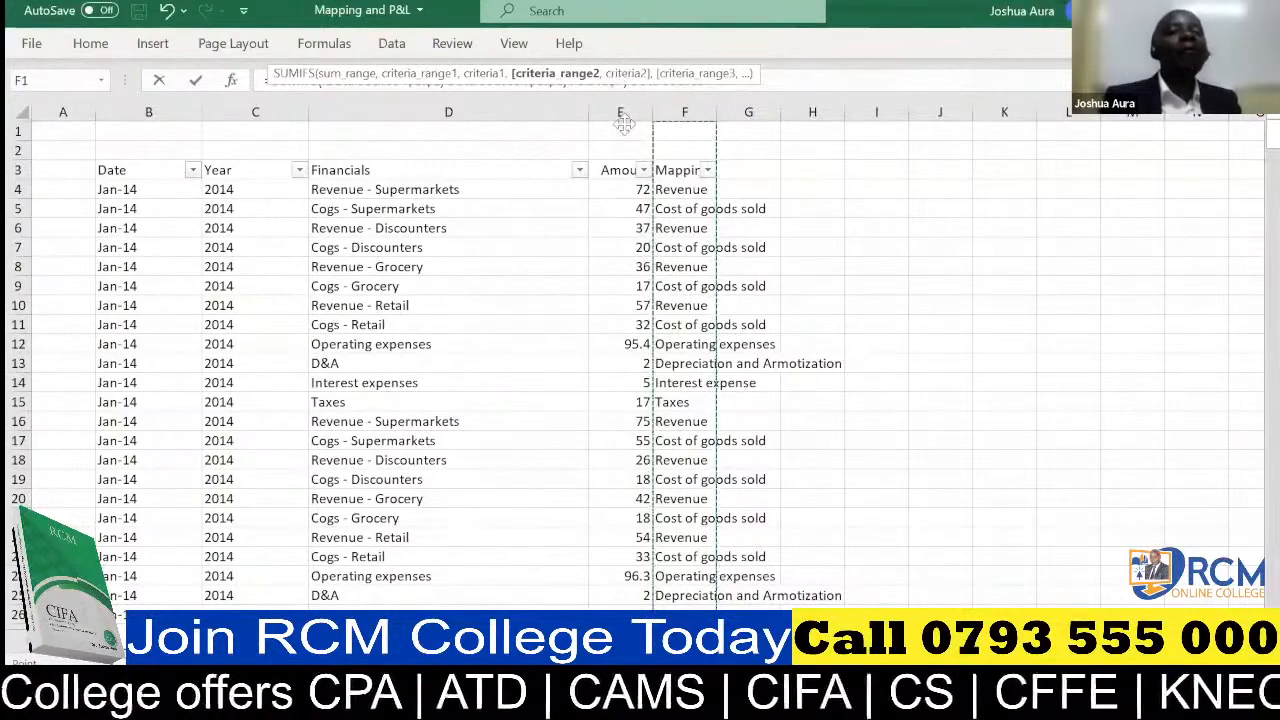
pyautogui.moveTo(618, 73); pyautogui.dragTo(624, 124)
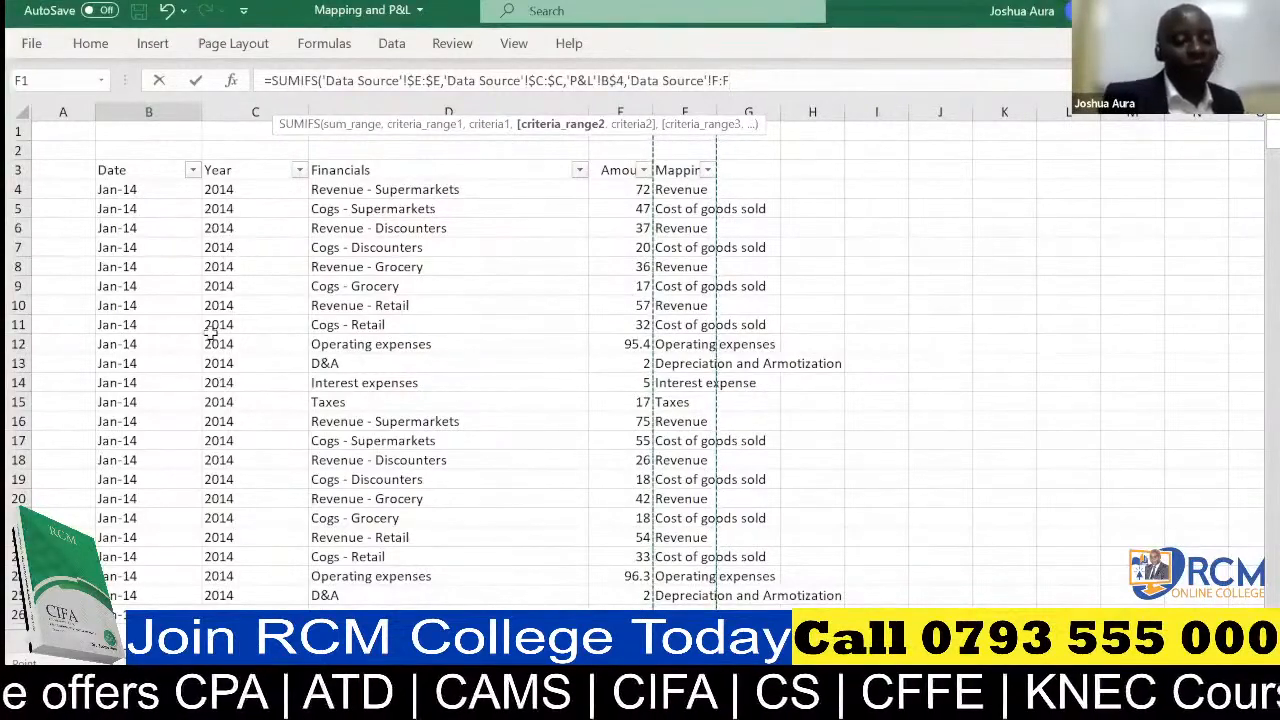
pyautogui.press('F4')
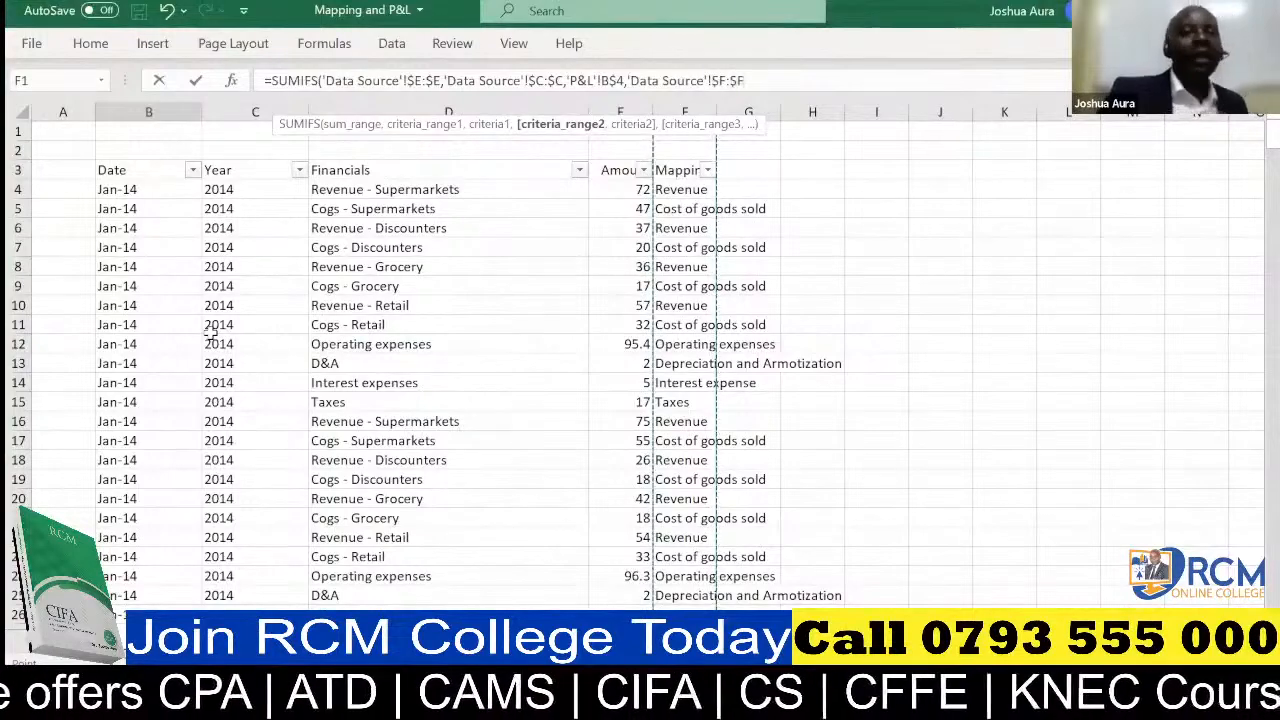
pyautogui.write(',')
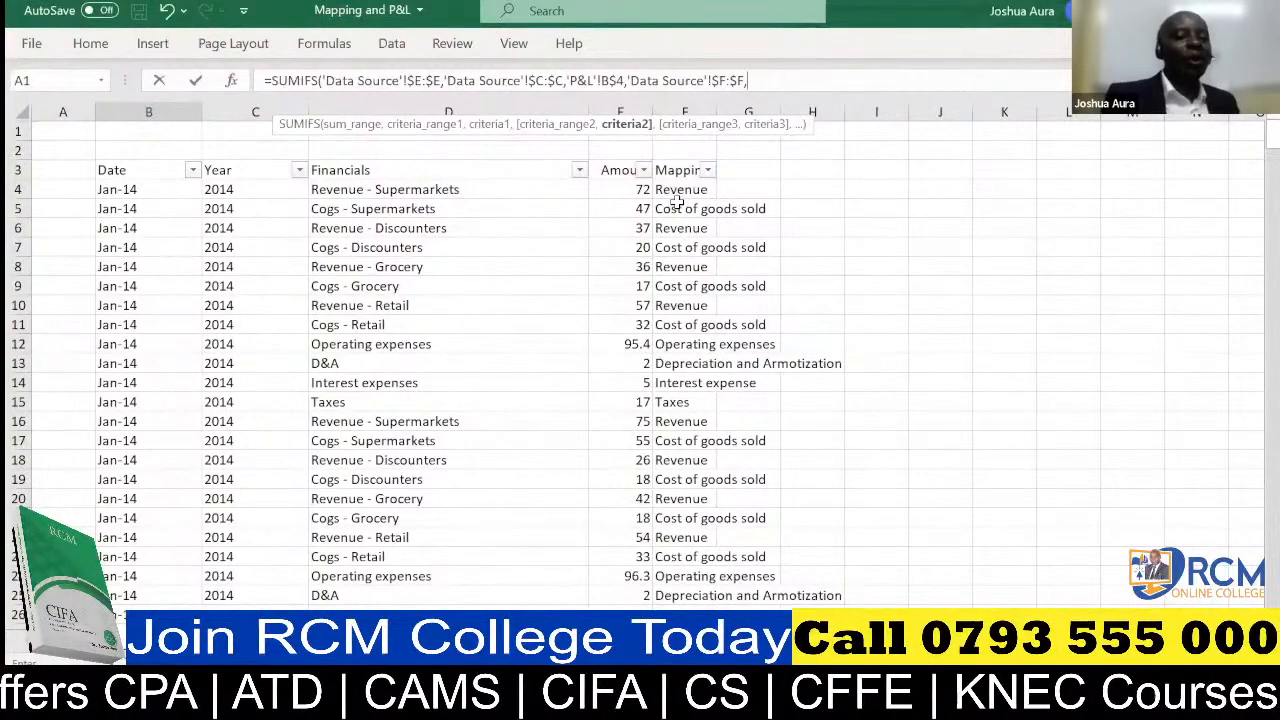
# Complete the B5 SUMIFS formula with the category criterion 'P&L'!$A5 and fill it across B5:D10
pyautogui.click(272, 643)
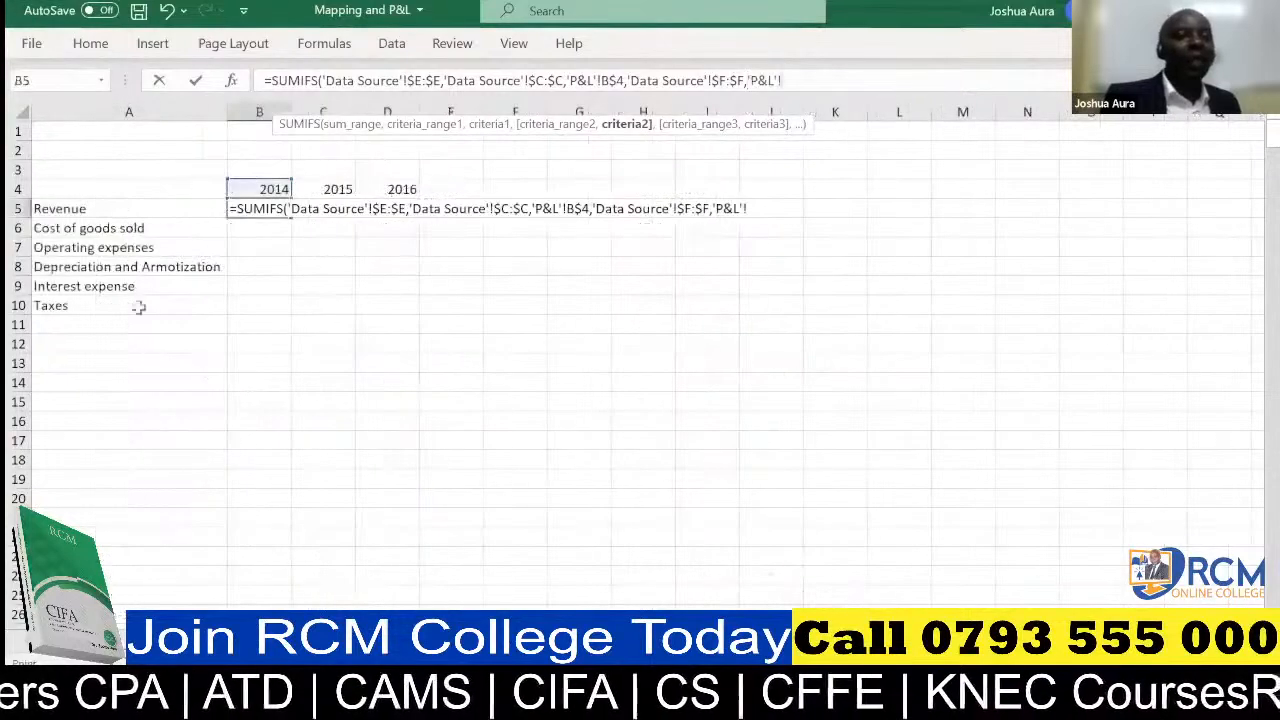
pyautogui.click(72, 209)
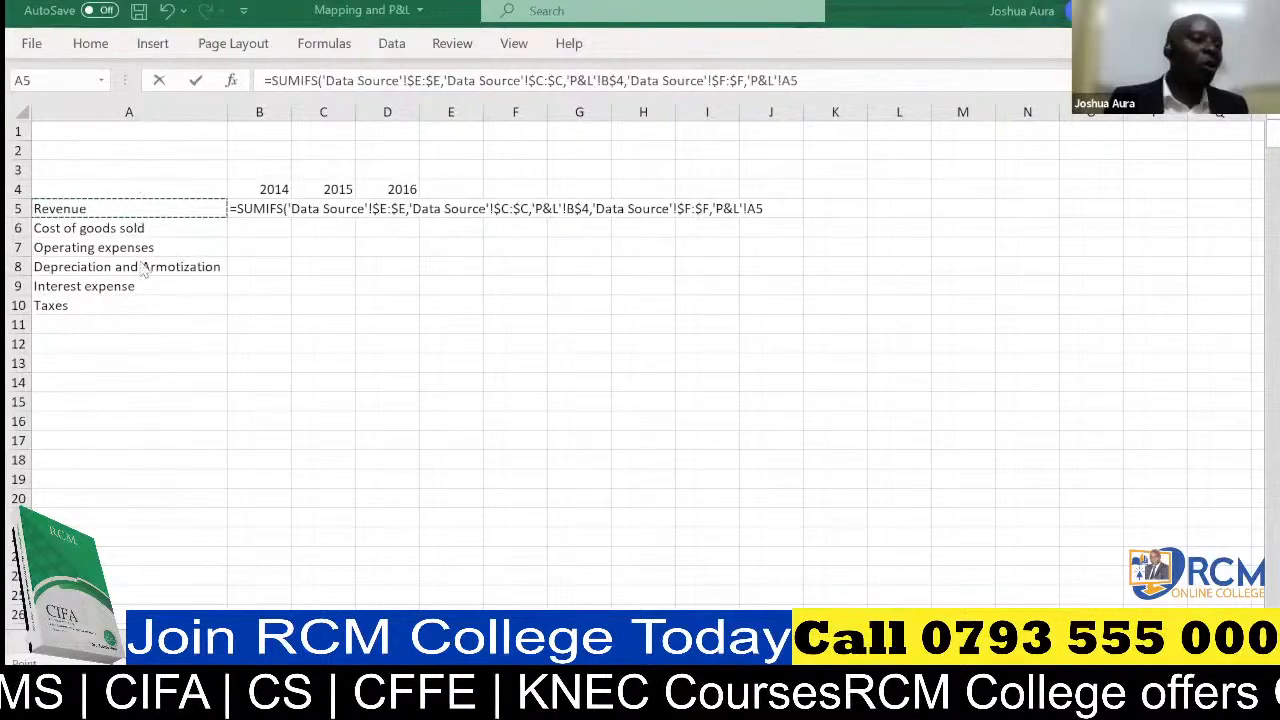
pyautogui.click(784, 80)
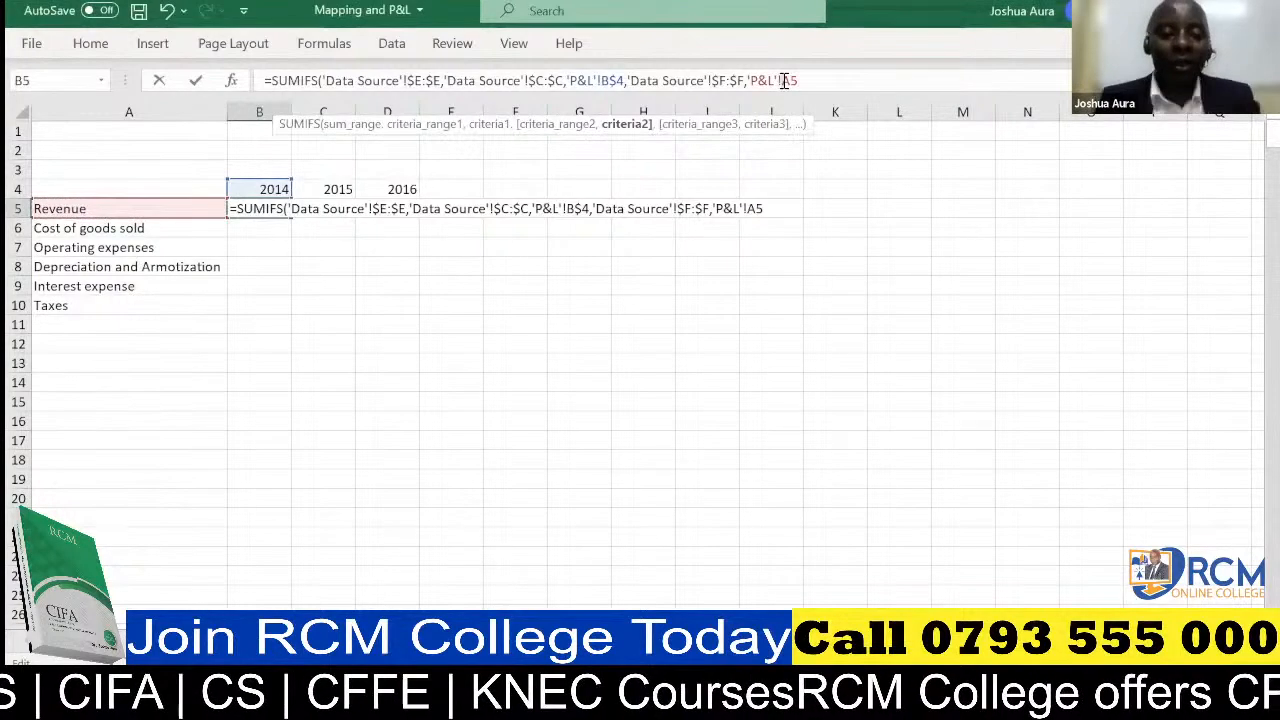
pyautogui.write('$')
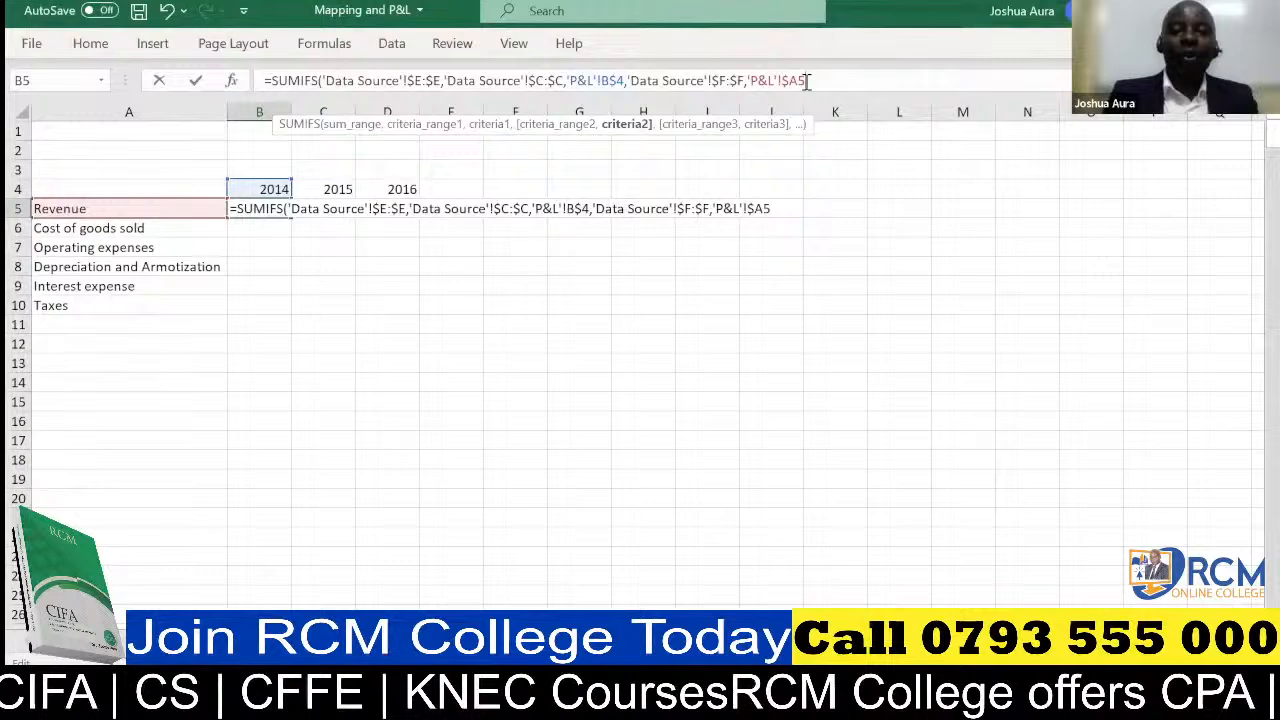
pyautogui.press('Return')
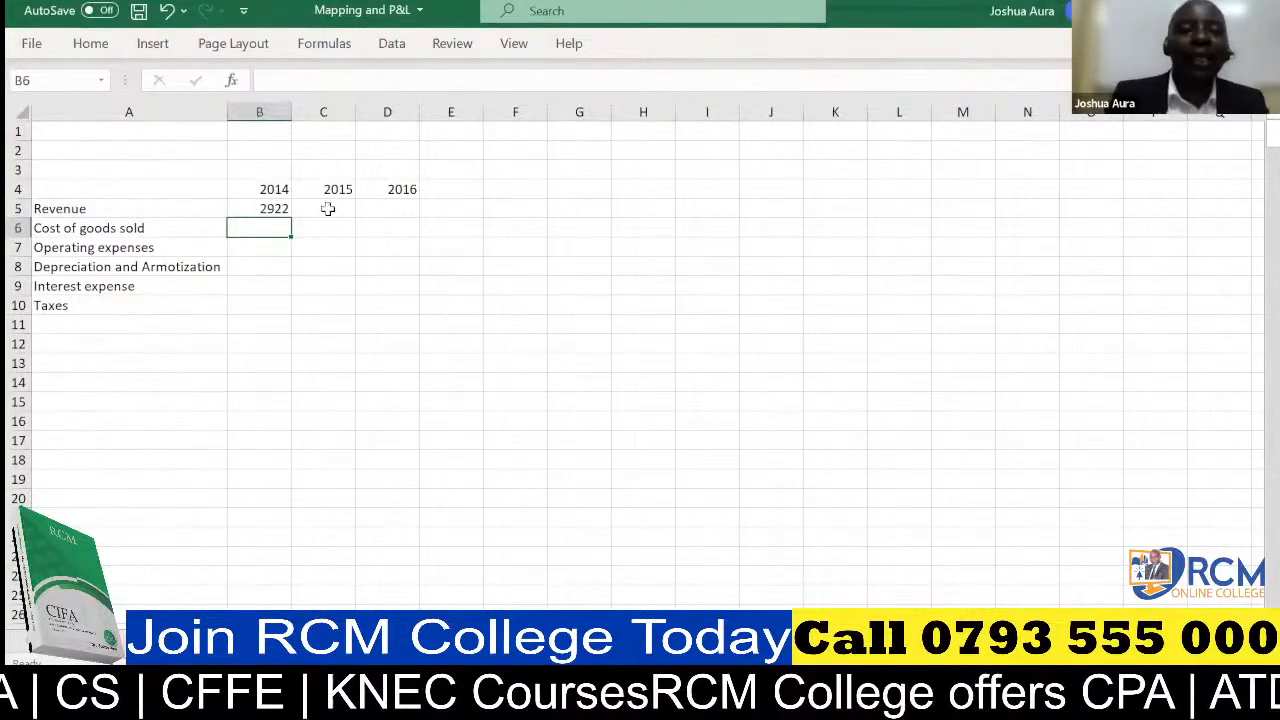
pyautogui.click(277, 205)
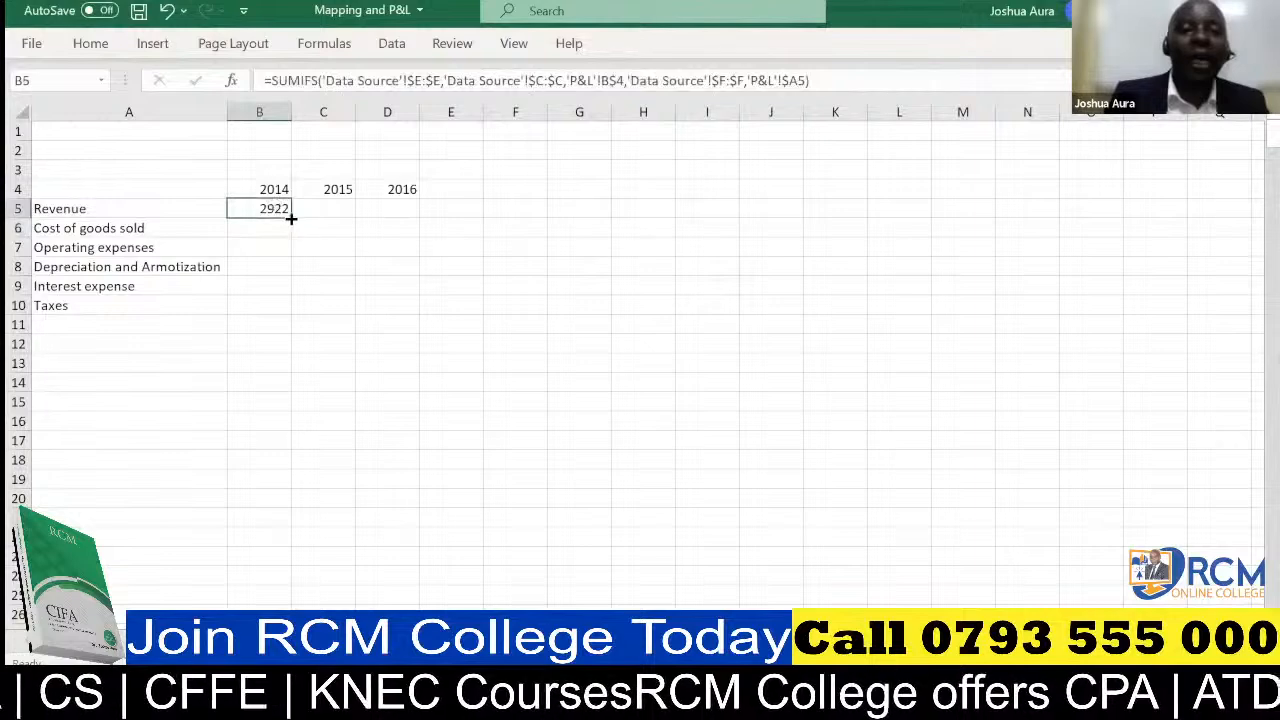
pyautogui.moveTo(291, 218); pyautogui.dragTo(426, 313)
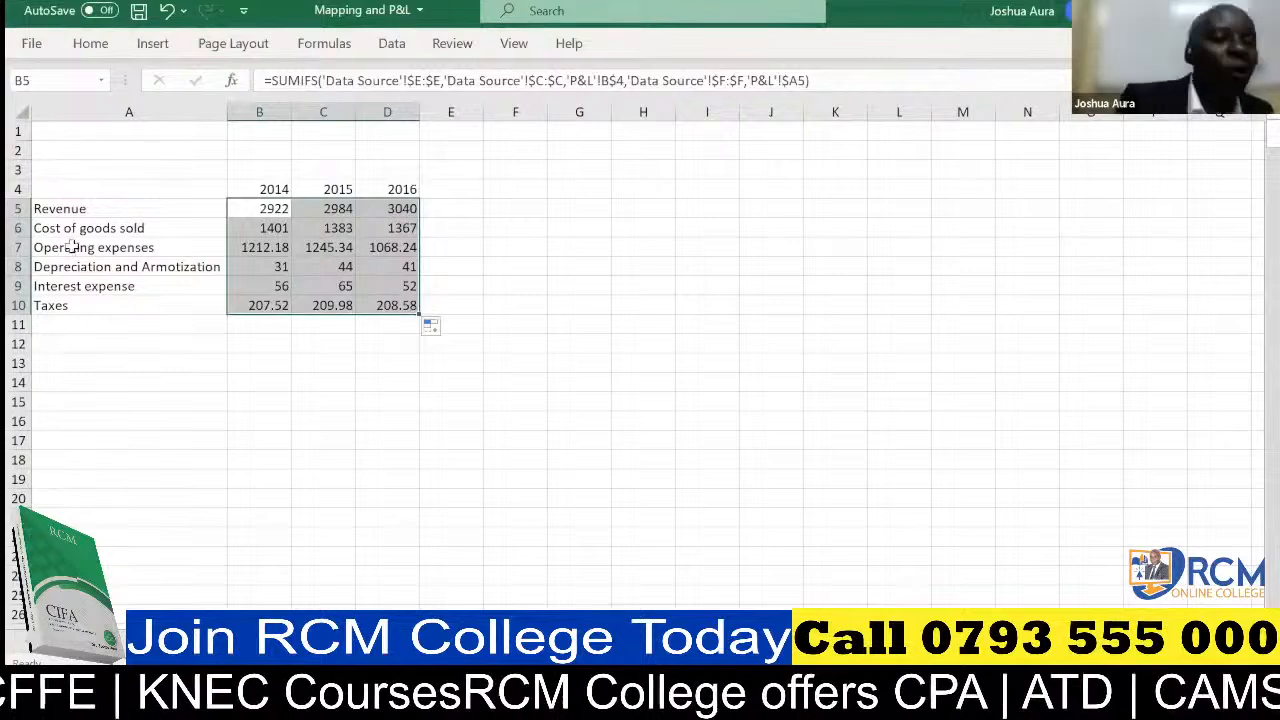
# Insert a row above Operating expenses and label it Gross profit in A7
pyautogui.click(18, 247)
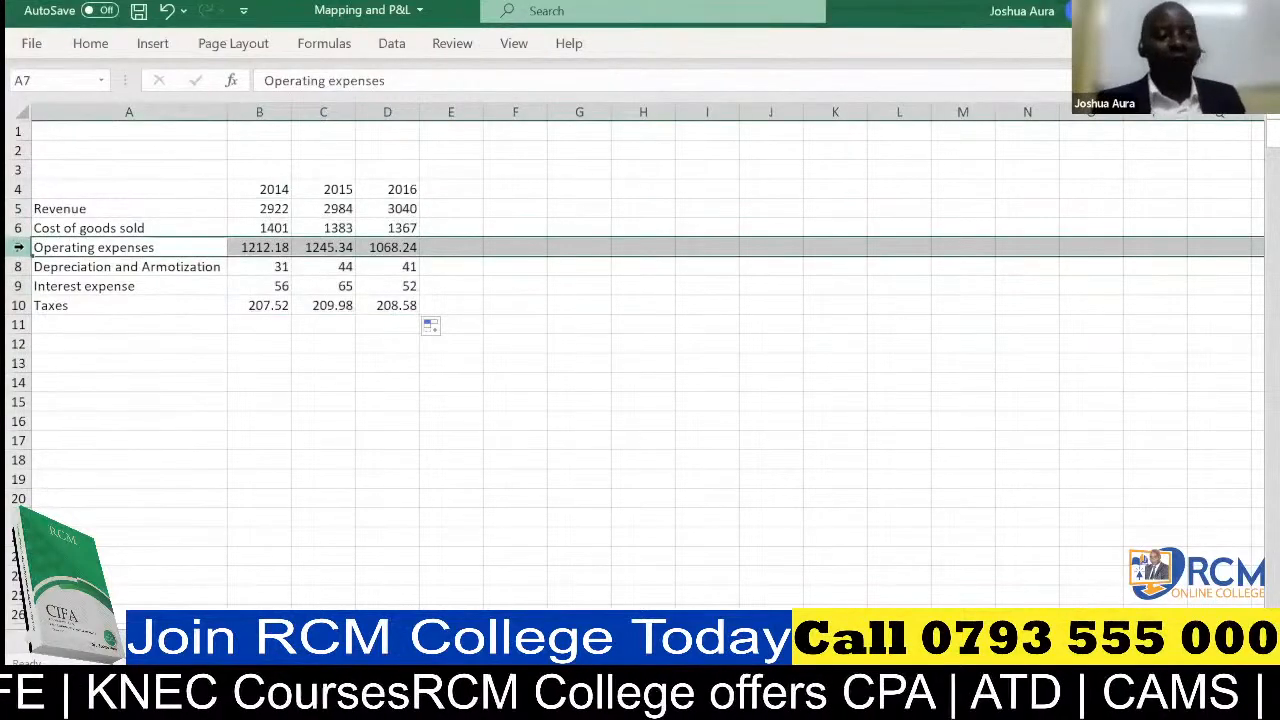
pyautogui.hotkey('ctrl', 'shift', '+')
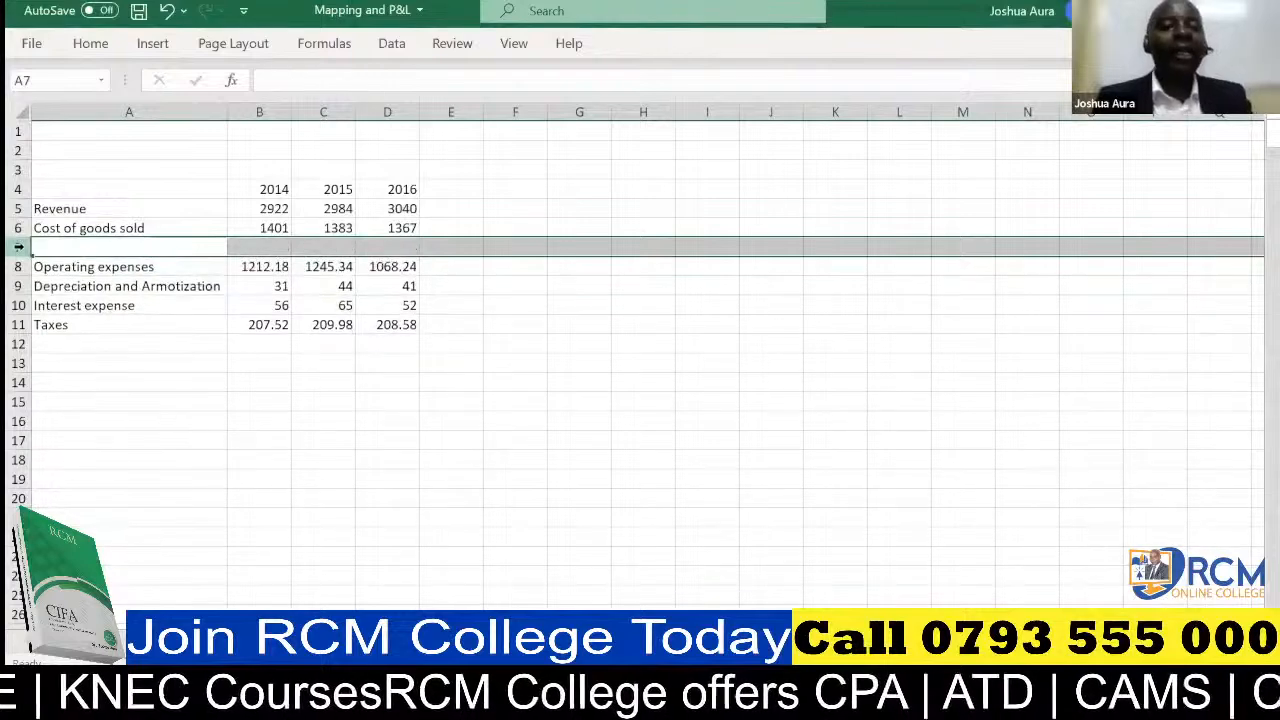
pyautogui.click(58, 246)
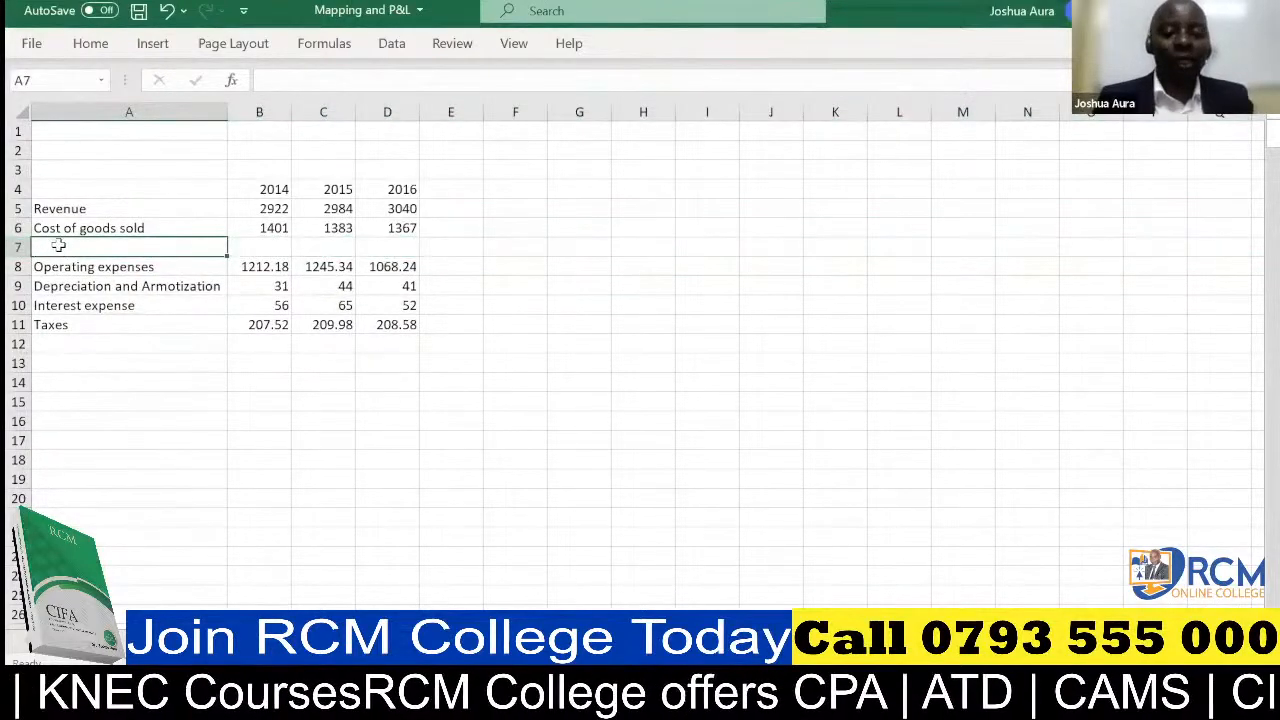
pyautogui.write('Gross')
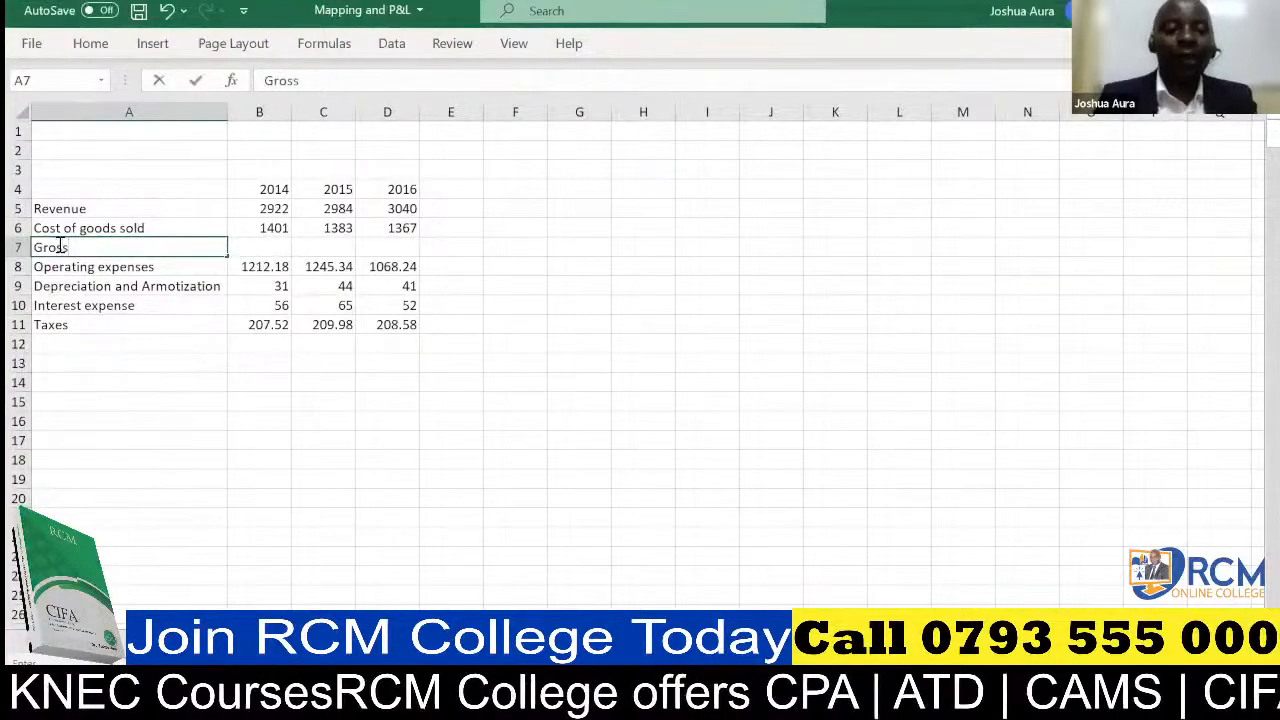
pyautogui.write(' p')
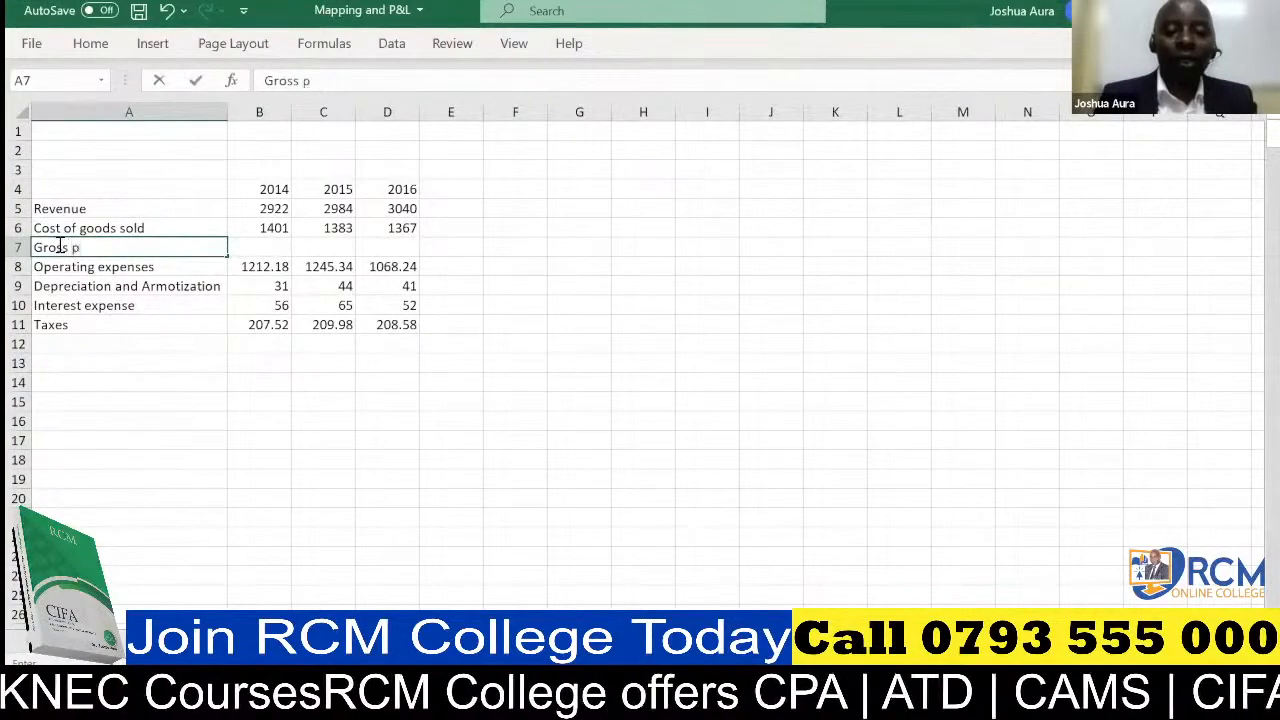
pyautogui.write('rofi')
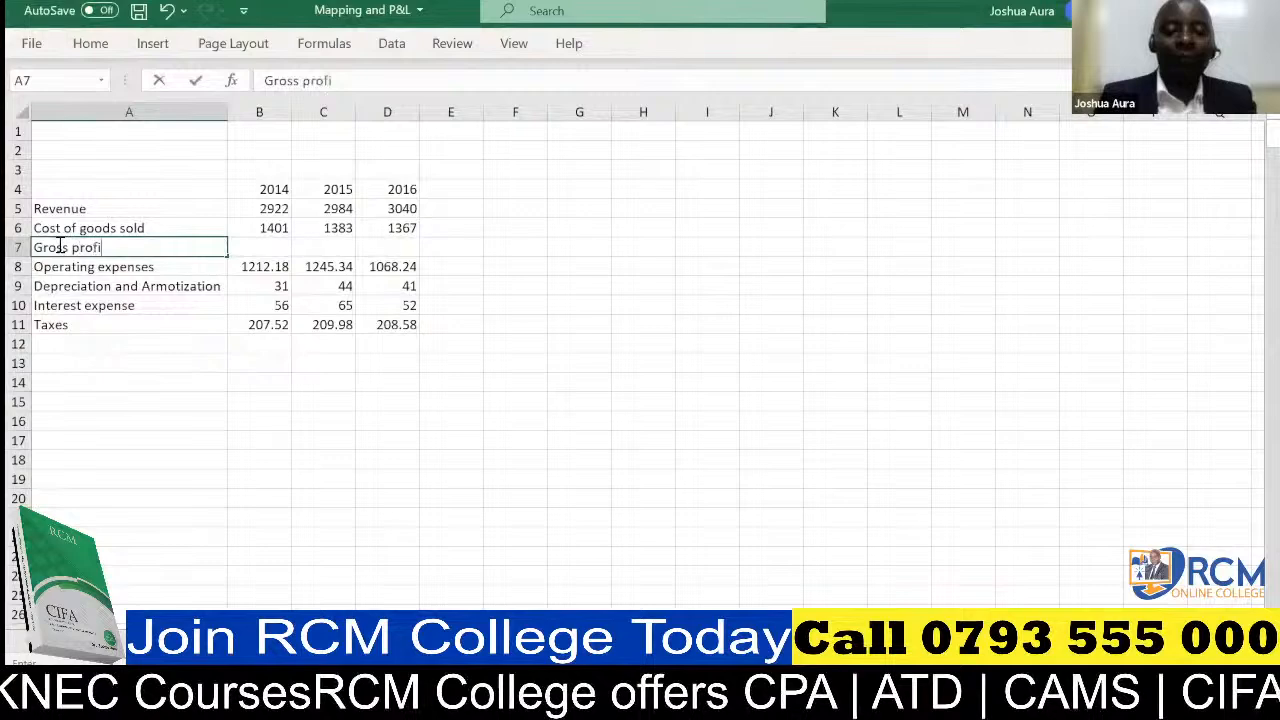
pyautogui.write('t')
# Insert a row above Depreciation and Armotization and label it EBITDA in A9
pyautogui.click(18, 286)
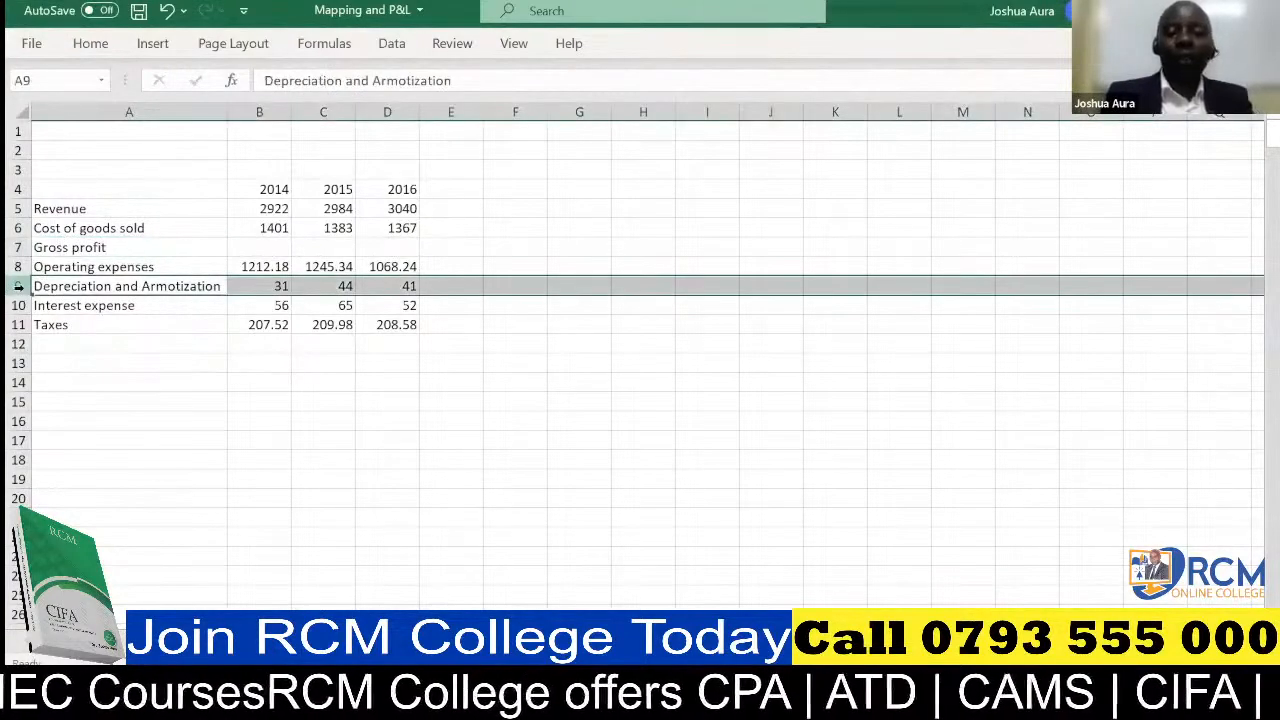
pyautogui.hotkey('ctrl', 'shift', '=')
pyautogui.click(44, 285)
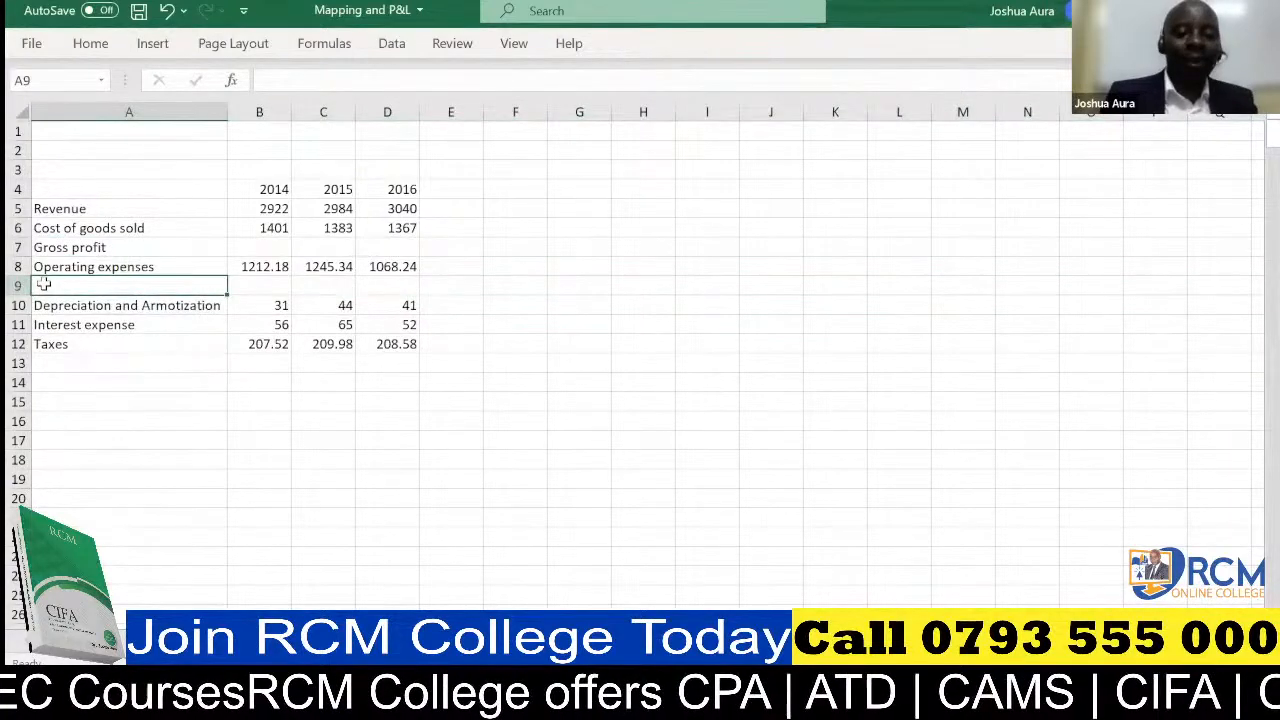
pyautogui.write('EBIT')
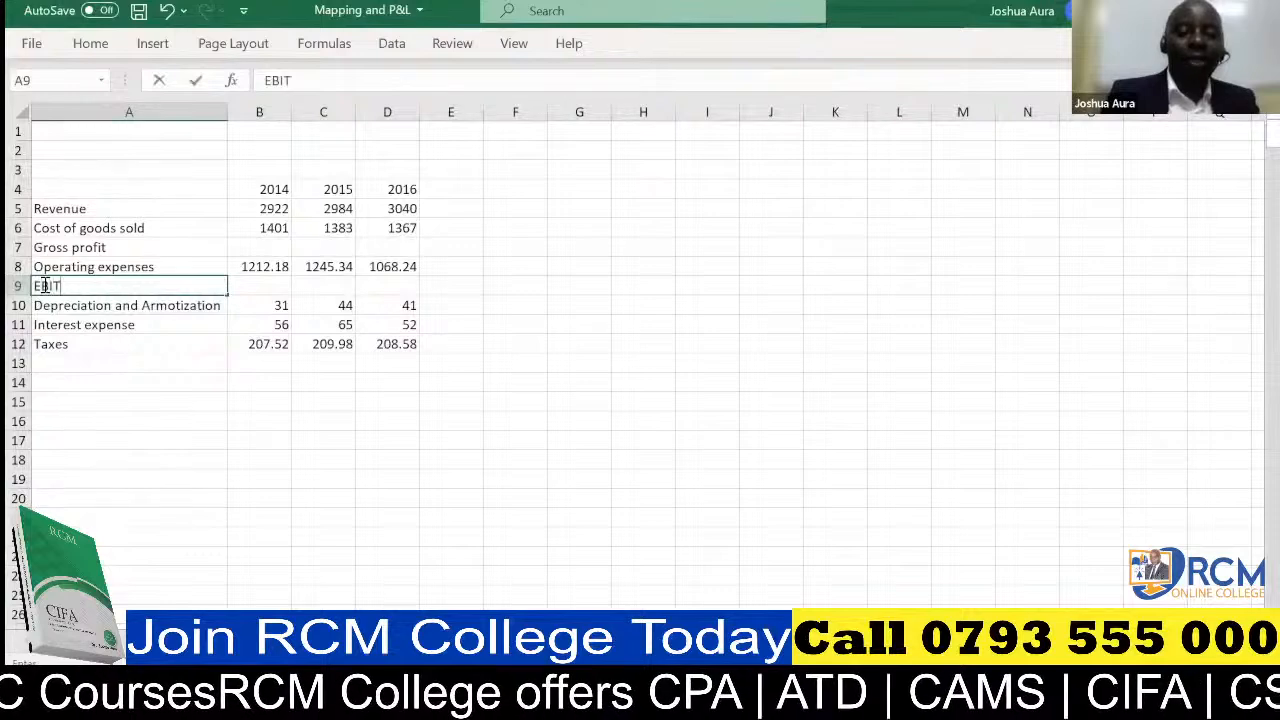
pyautogui.write('DA')
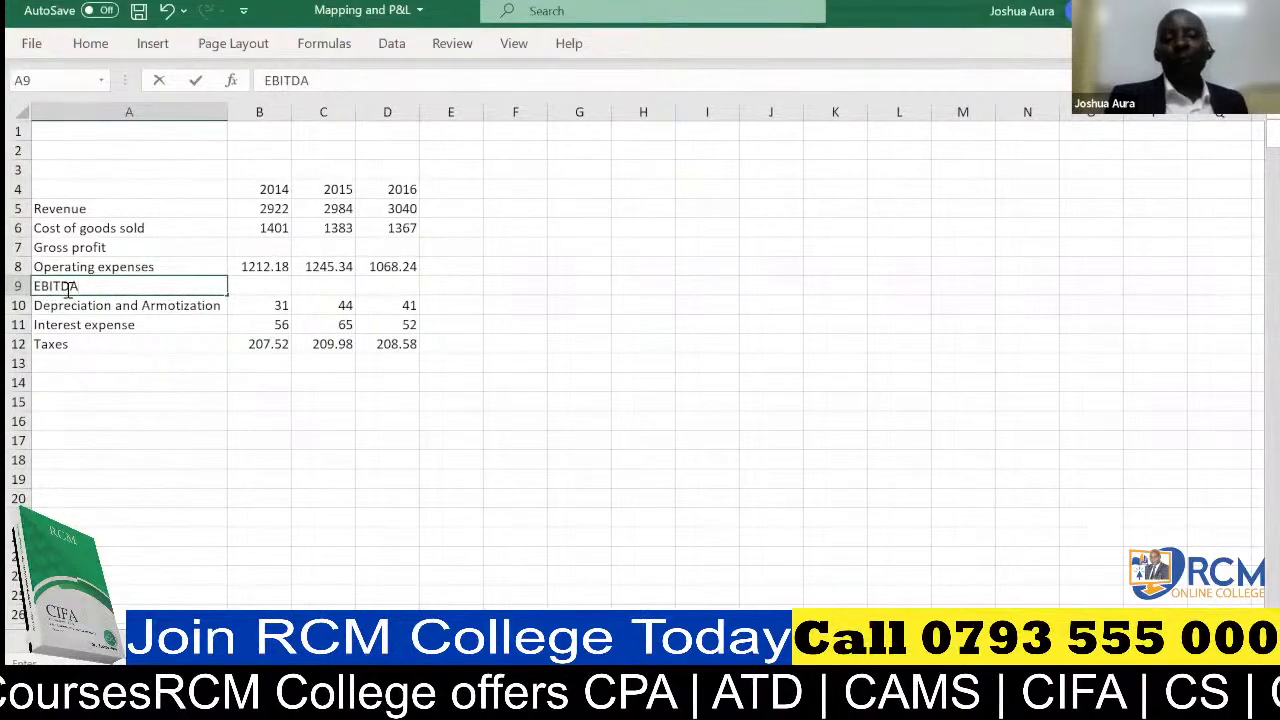
# Insert a row above Interest expense and label it EBIT in A11
pyautogui.click(18, 324)
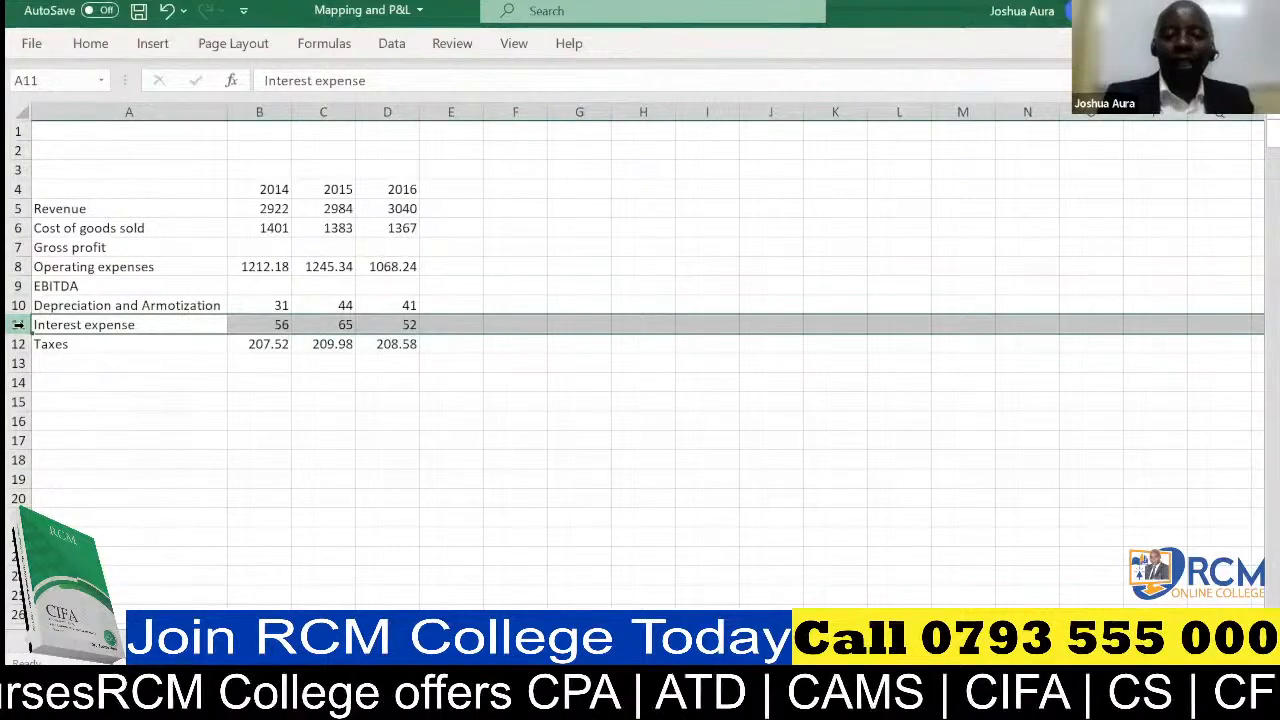
pyautogui.hotkey('ctrl', 'shift', '+')
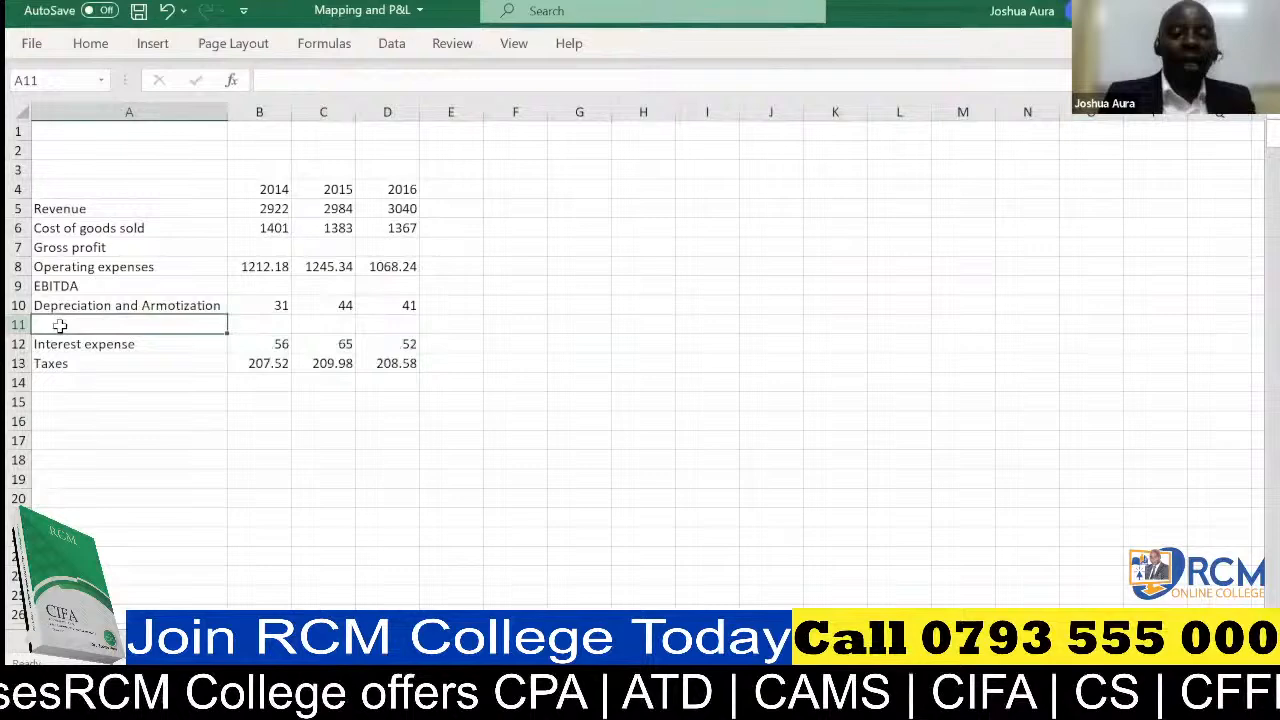
pyautogui.write('EBIT')
pyautogui.press('Delete')
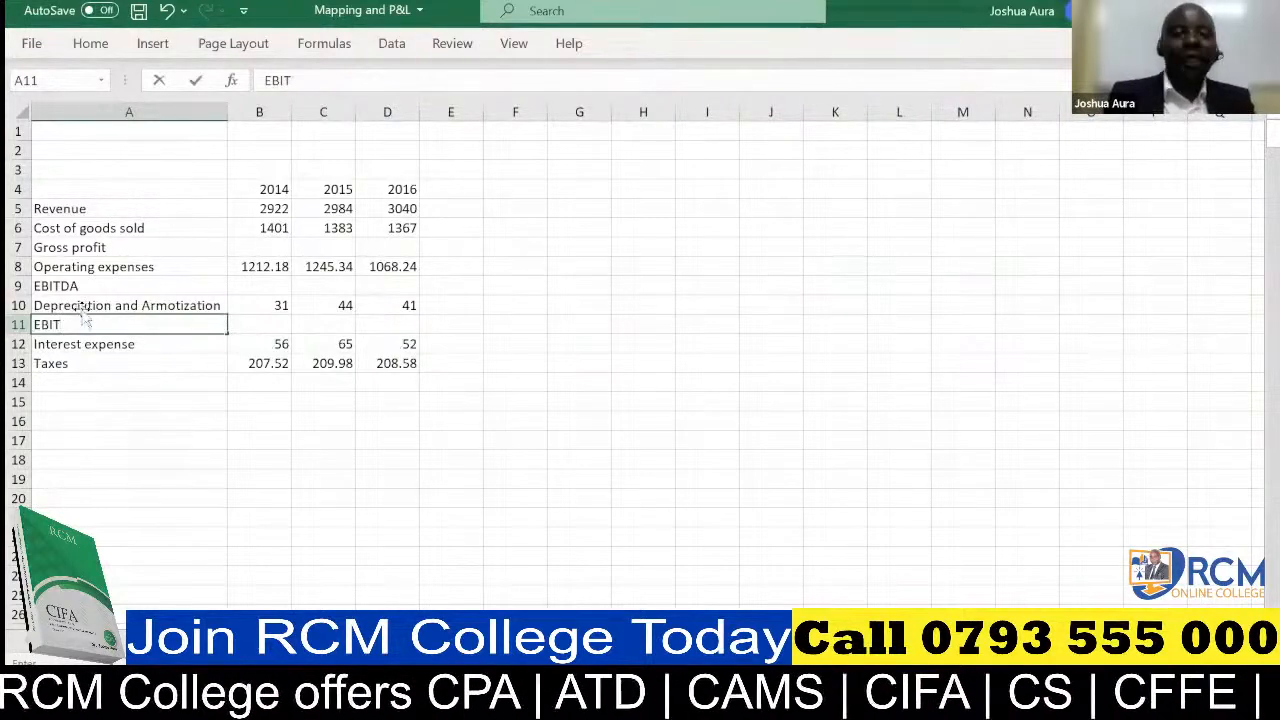
# Insert a row above Taxes and label it EBT in A13
pyautogui.click(19, 363)
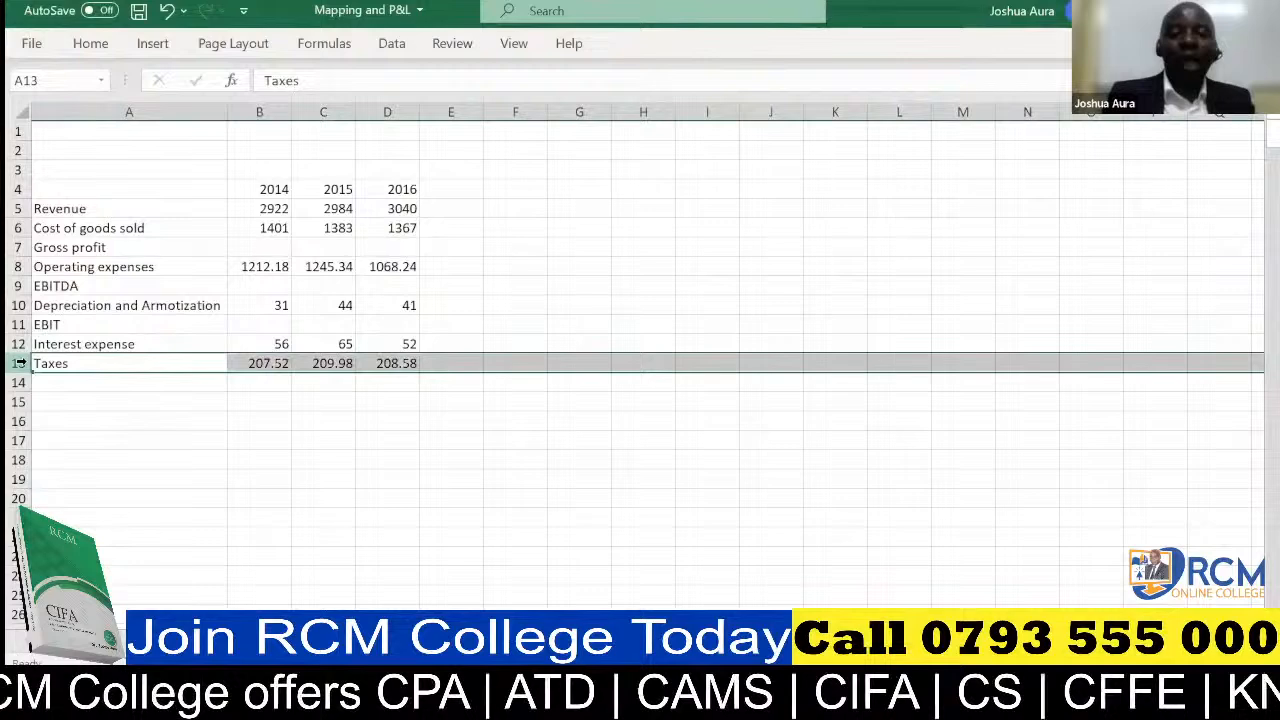
pyautogui.hotkey('ctrl', 'shift', '+')
pyautogui.click(51, 362)
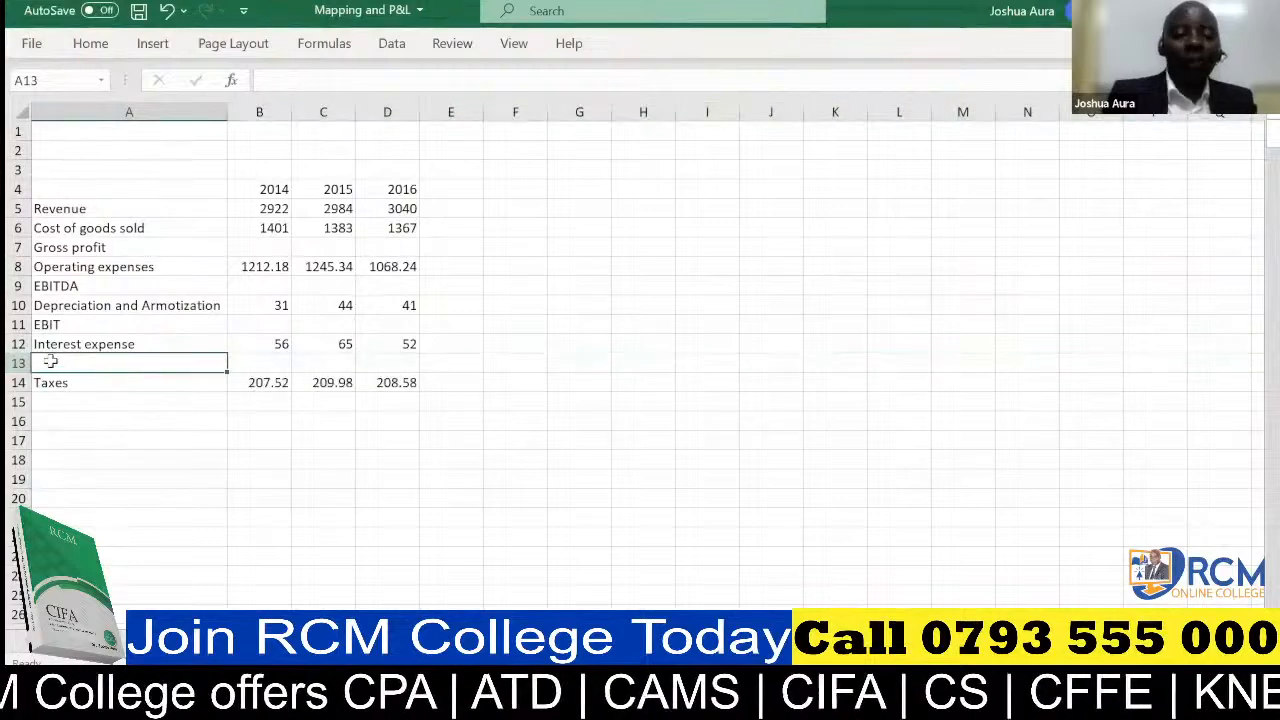
pyautogui.write('EBT')
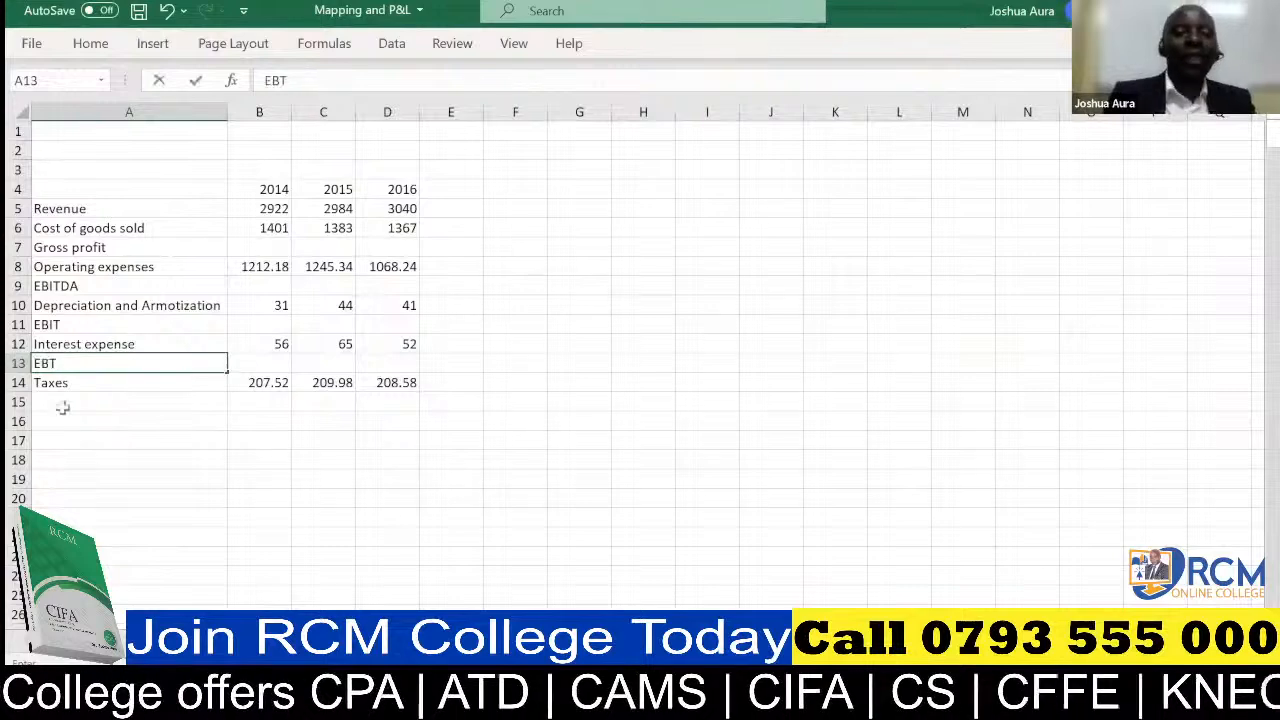
# Enter the label Net Earning in A15, directly below Taxes
pyautogui.click(62, 407)
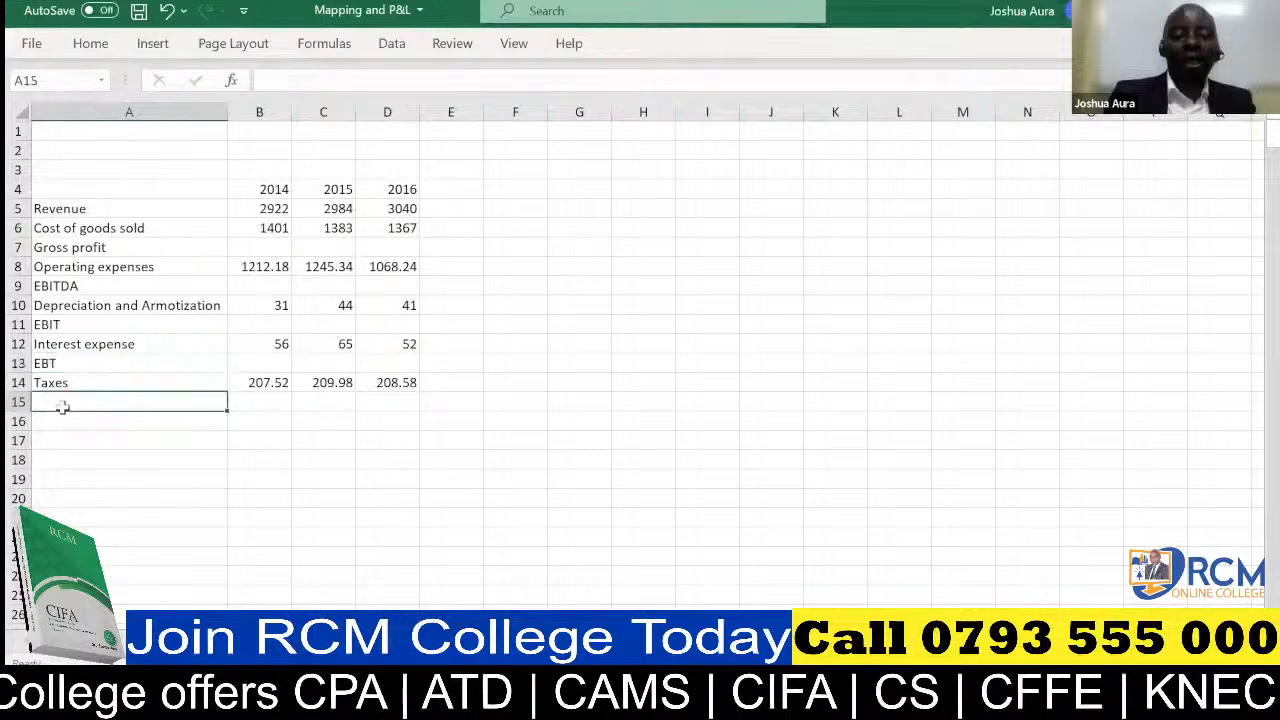
pyautogui.write('Net ')
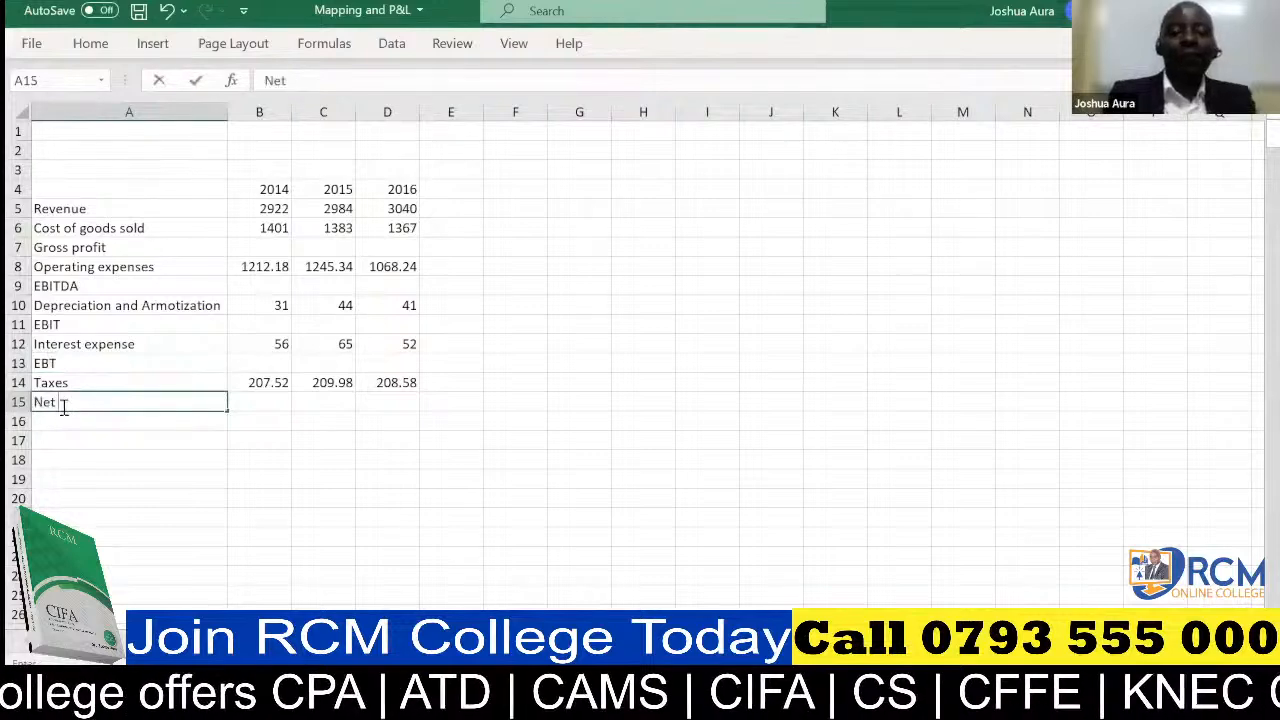
pyautogui.write('Earni')
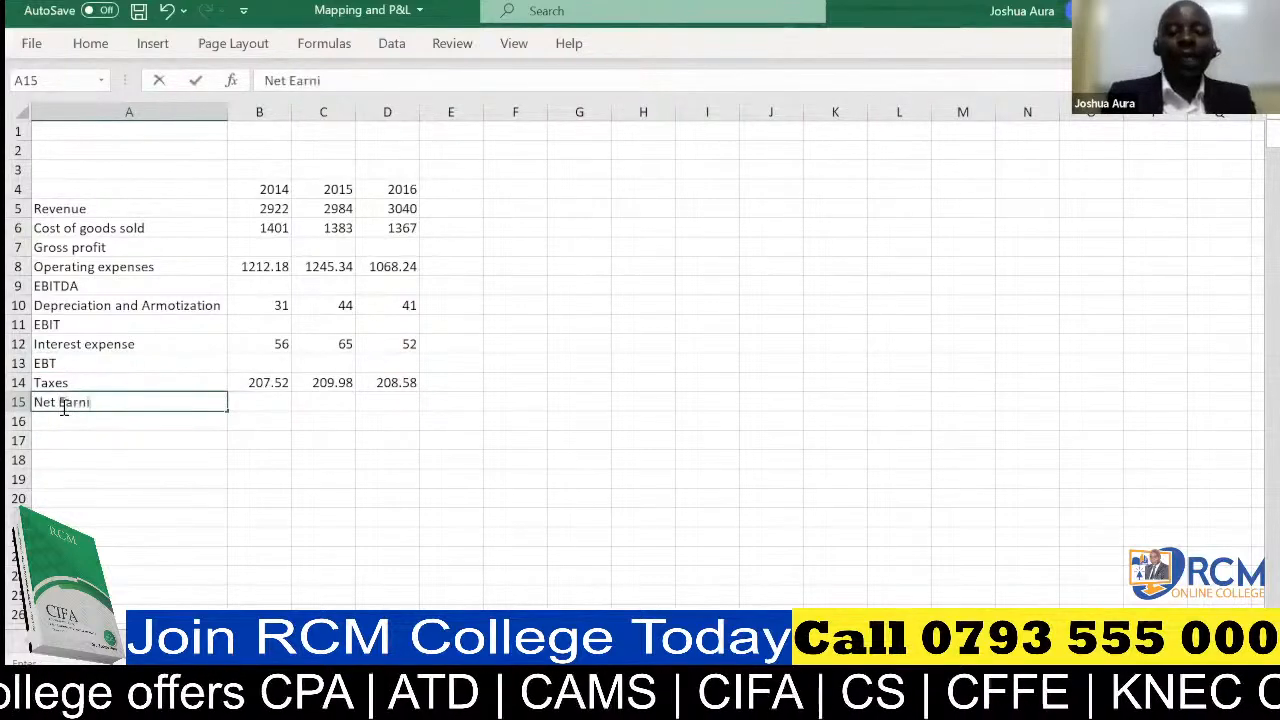
pyautogui.write('ng')
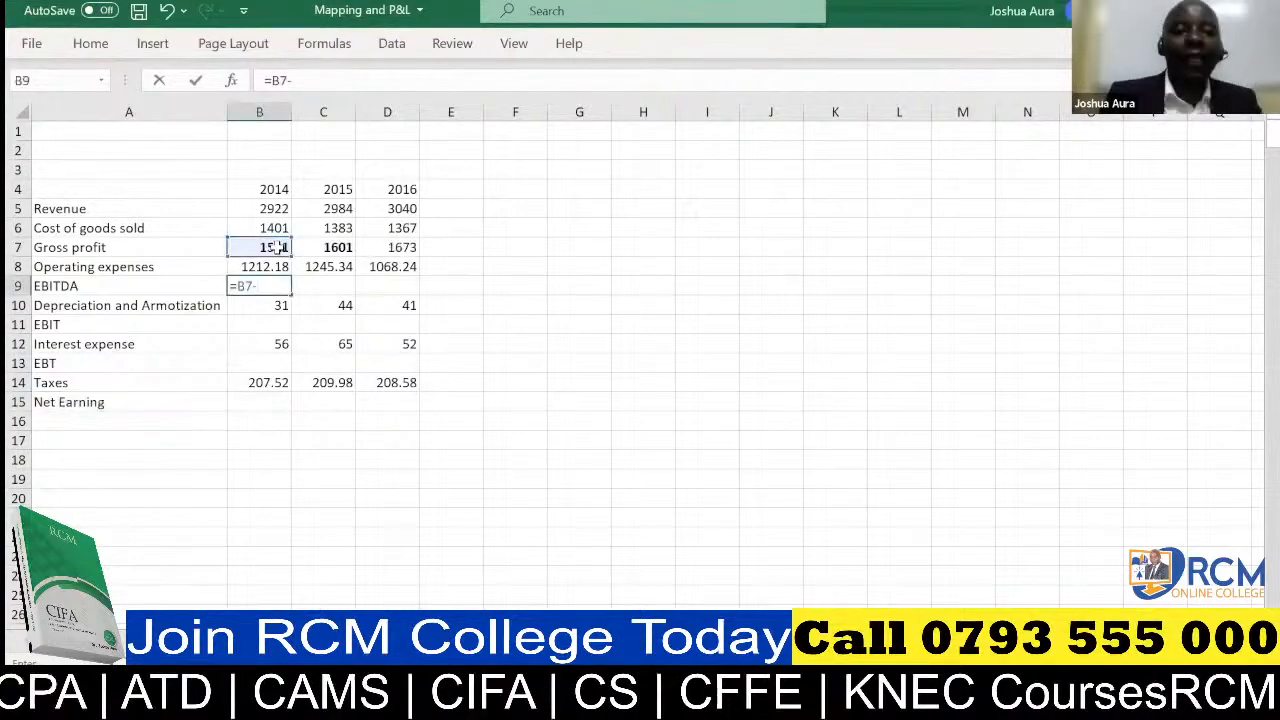
# Complete the 2014 EBITDA formula in B9 as gross profit minus operating expenses, =B7-B8
pyautogui.click(279, 267)
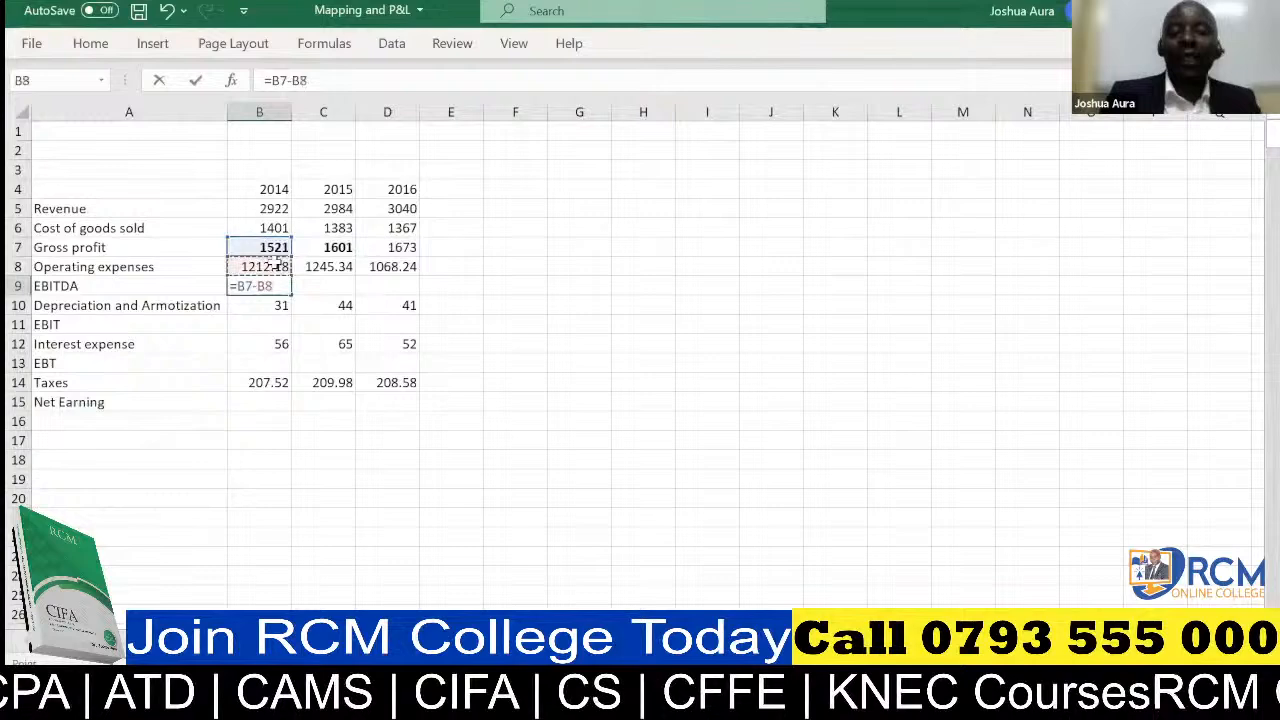
pyautogui.press('Return')
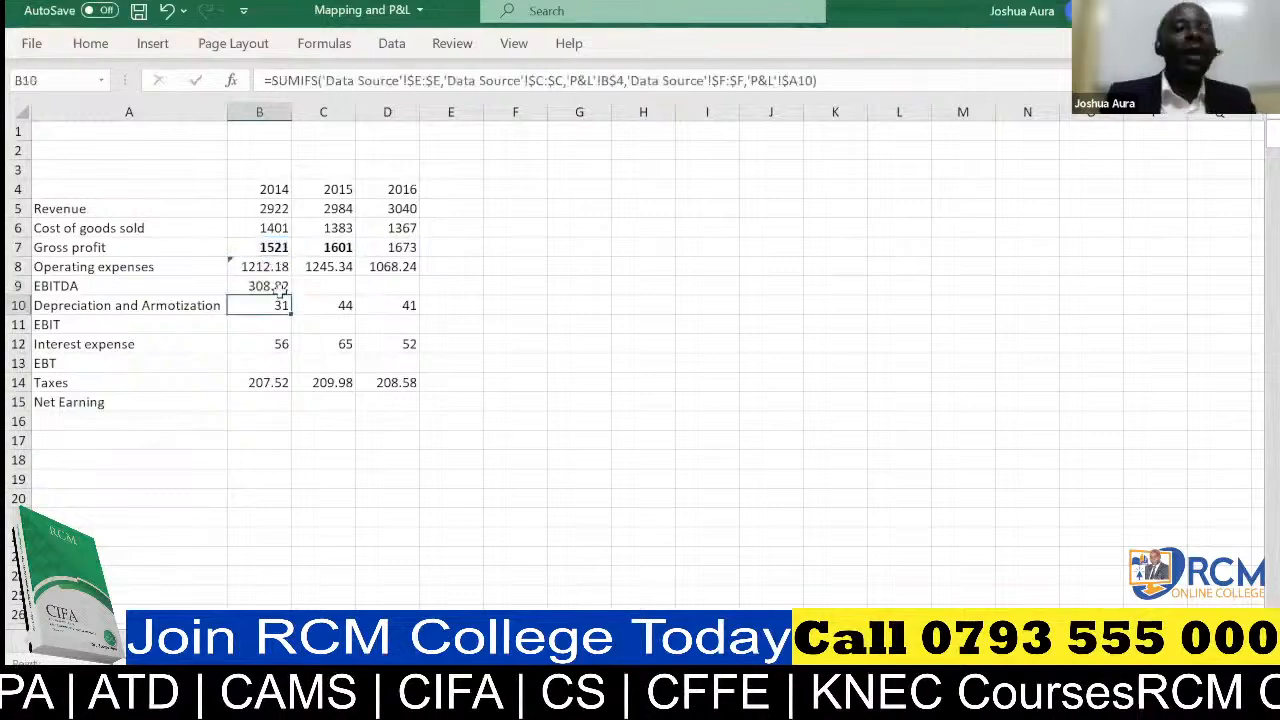
# Copy the 2014 EBITDA formula in B9 across to 2015 and 2016, and make the three EBITDA values bold
pyautogui.click(282, 288)
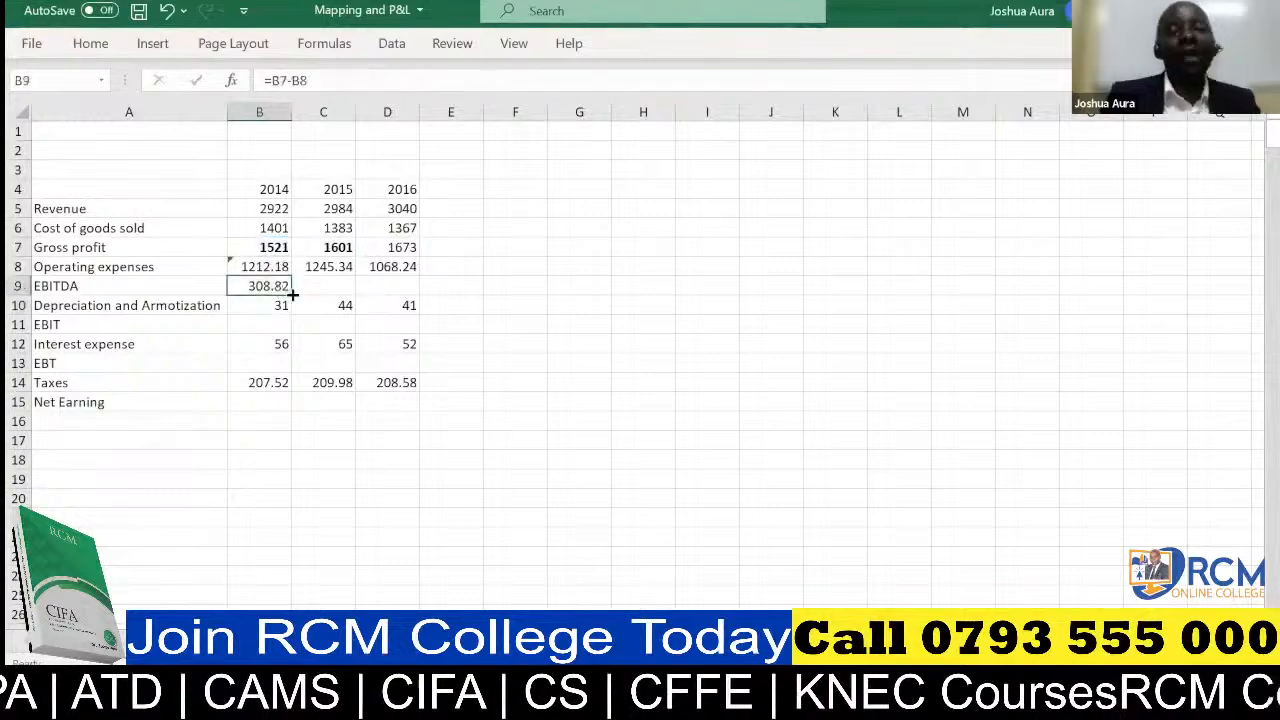
pyautogui.moveTo(292, 295); pyautogui.dragTo(412, 297)
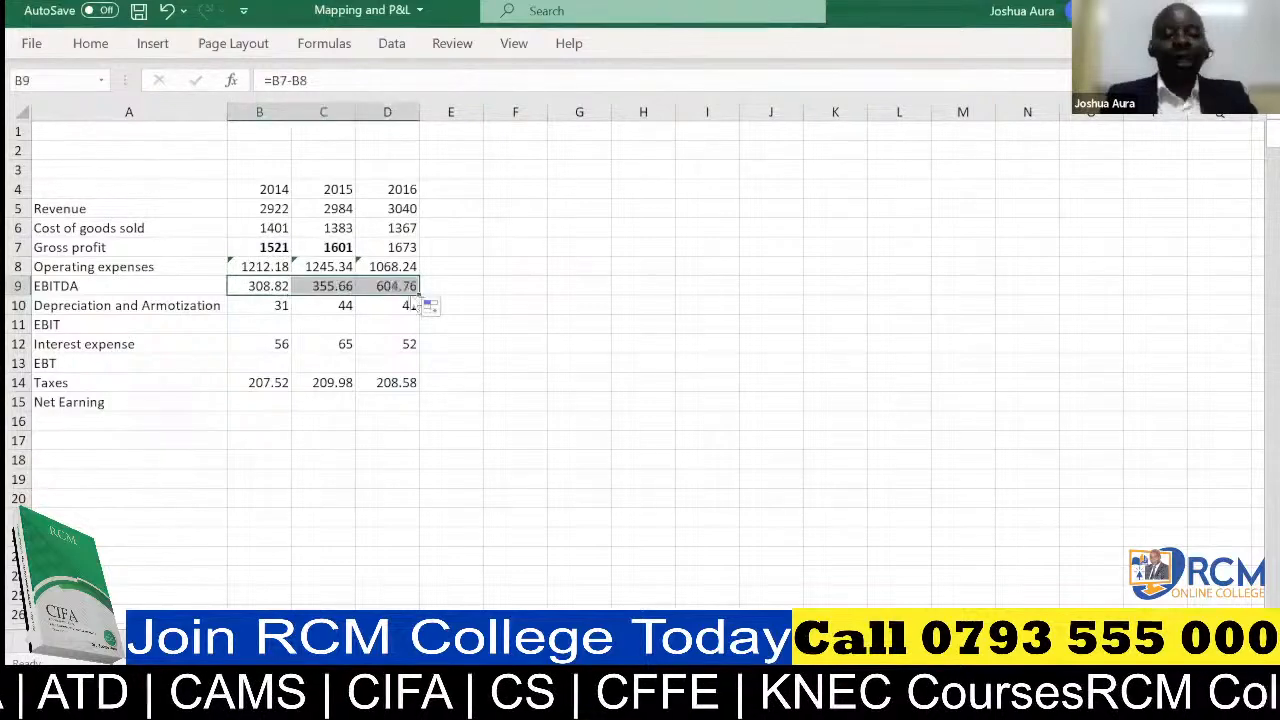
pyautogui.hotkey('ctrl', 'b')
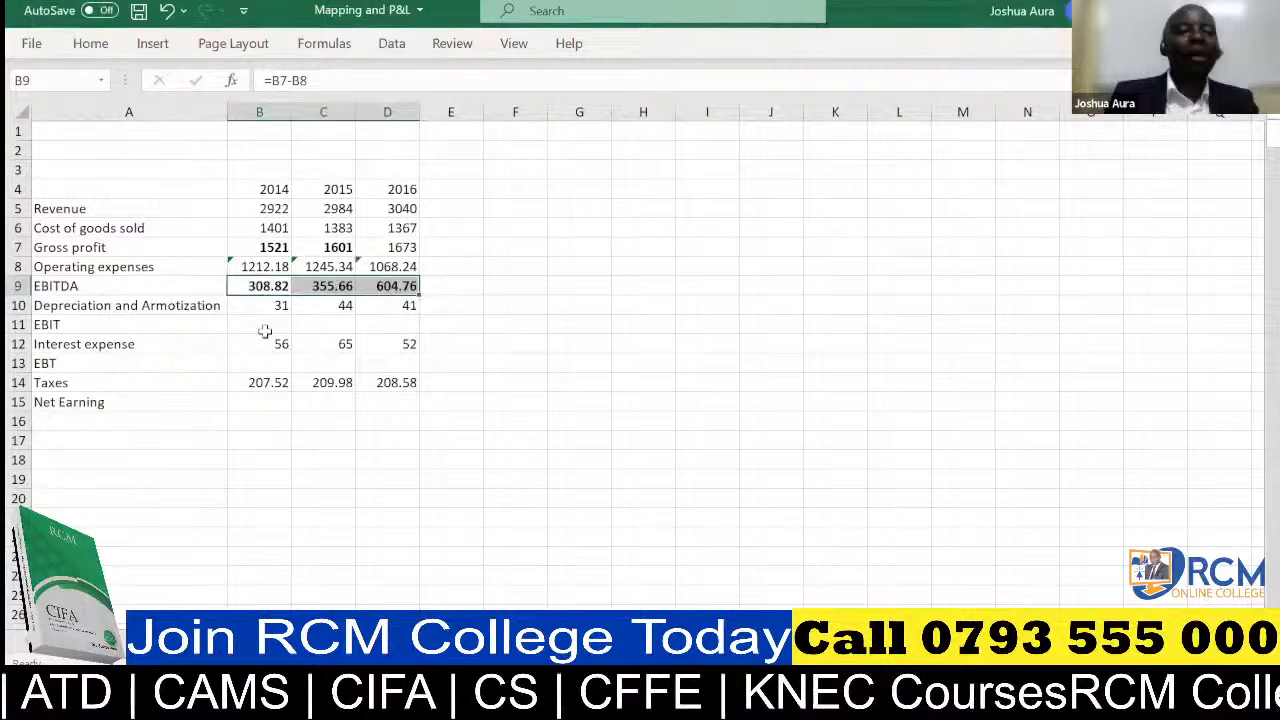
# Calculate 2014 EBIT in B11 as EBITDA minus depreciation and amortization, =B9-B10, and fill the formula across to D11
pyautogui.click(265, 328)
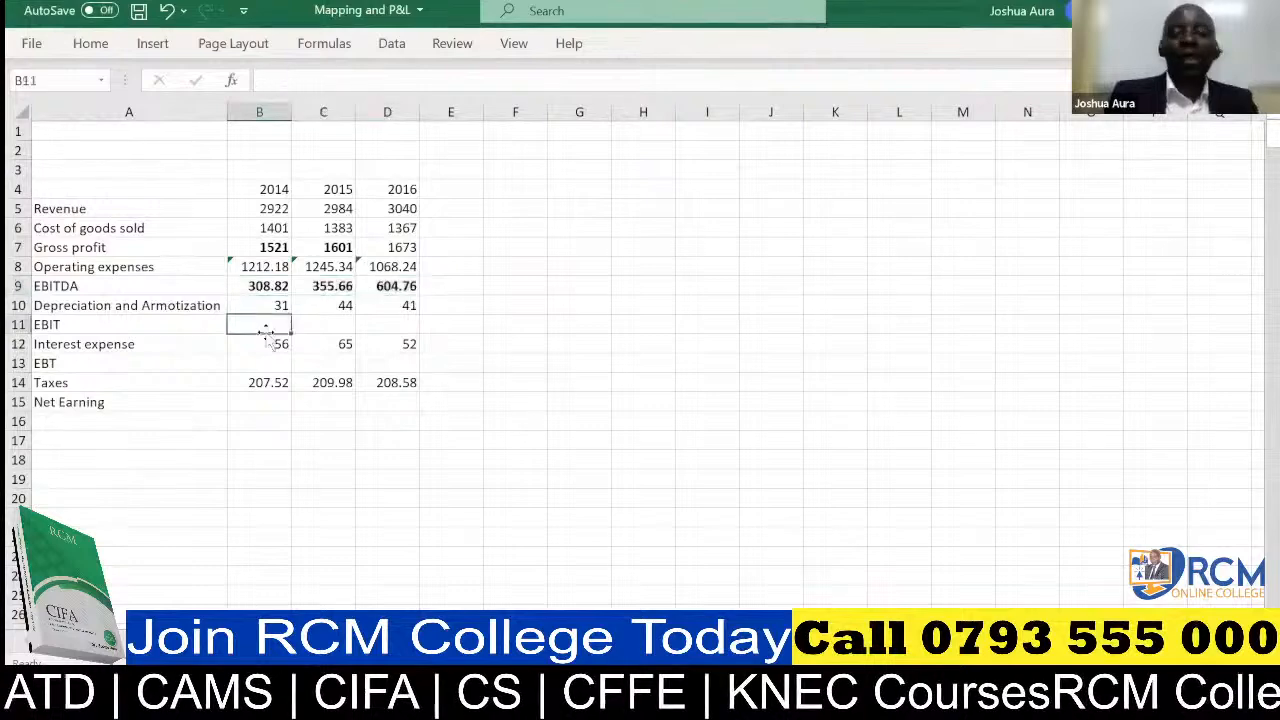
pyautogui.write('=')
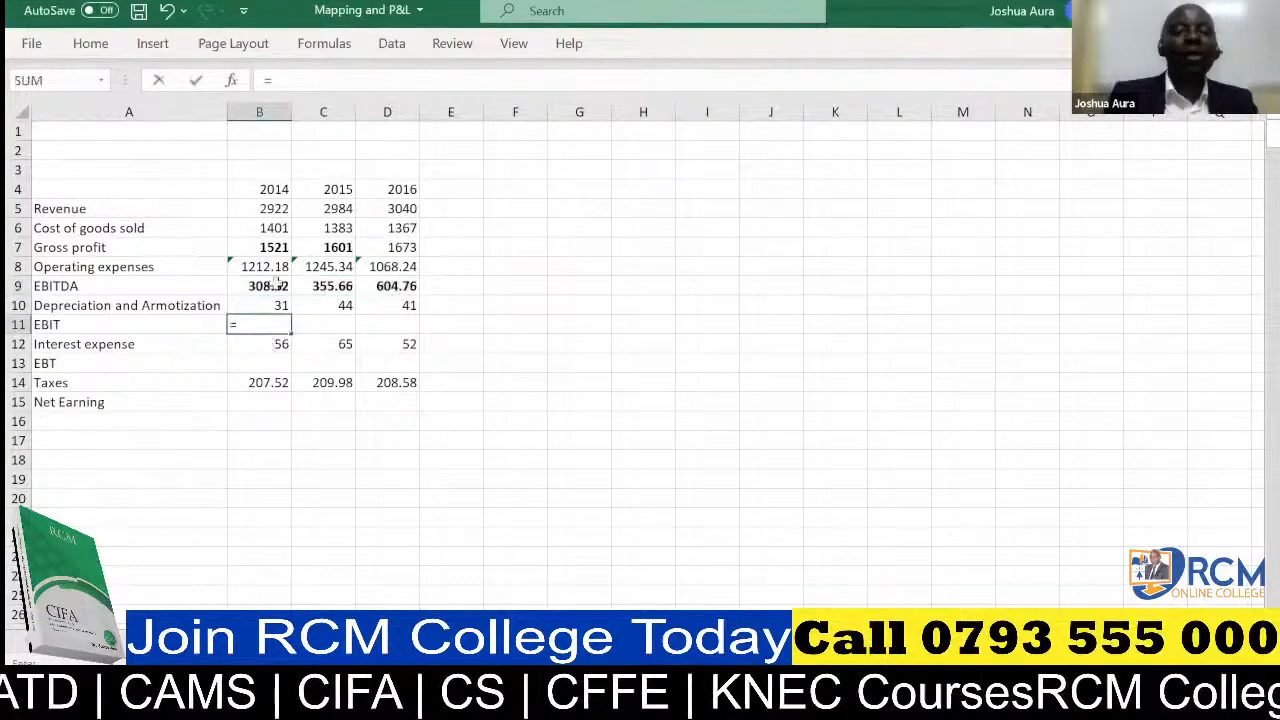
pyautogui.click(275, 285)
pyautogui.write('-')
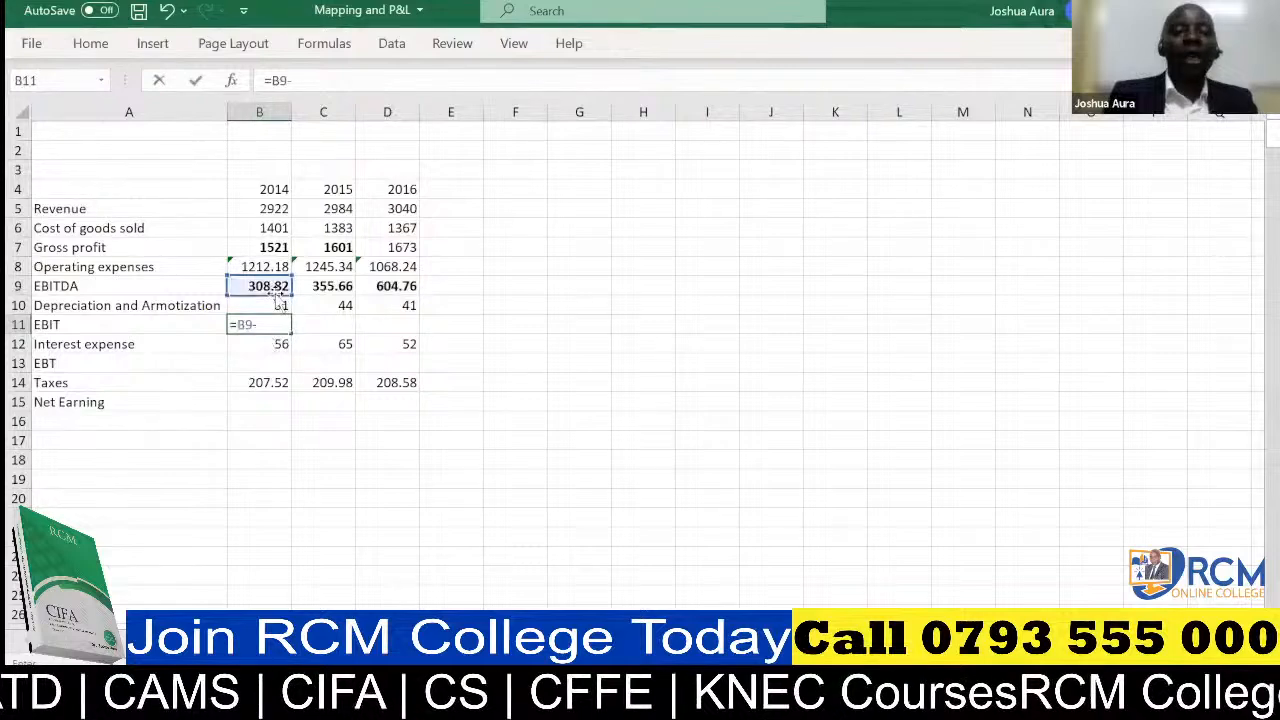
pyautogui.click(279, 303)
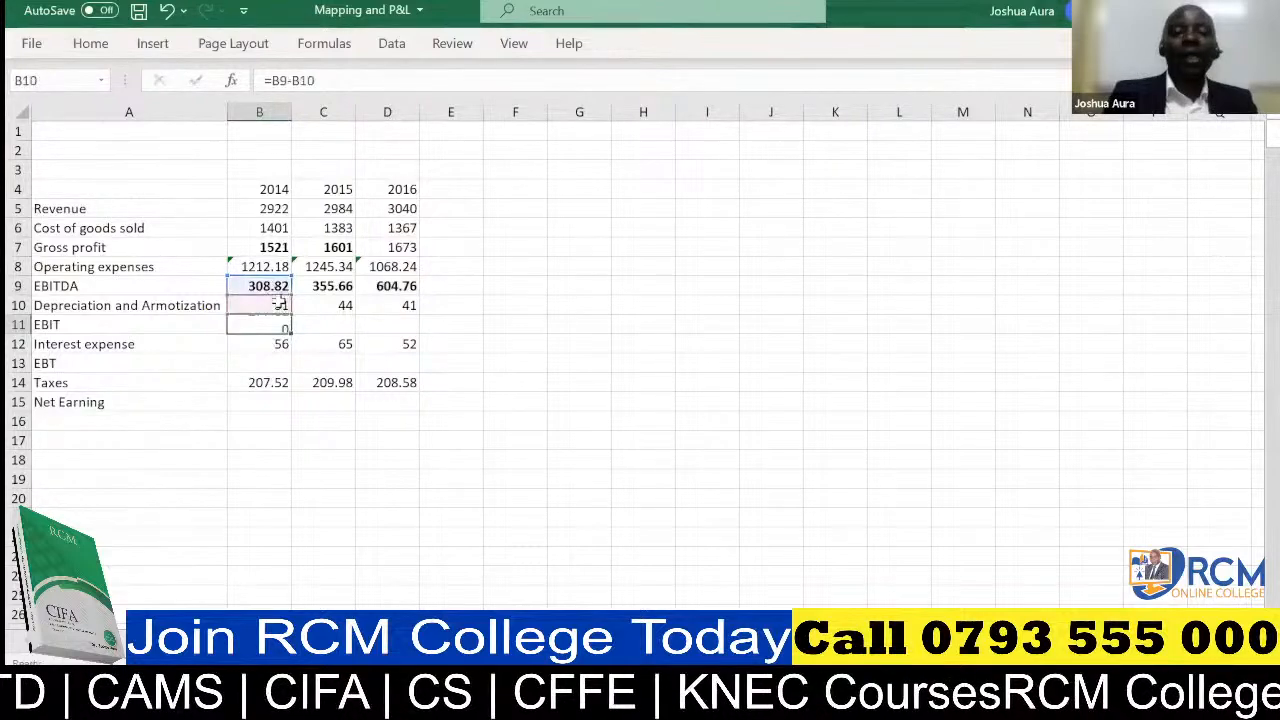
pyautogui.press('Return')
pyautogui.click(284, 324)
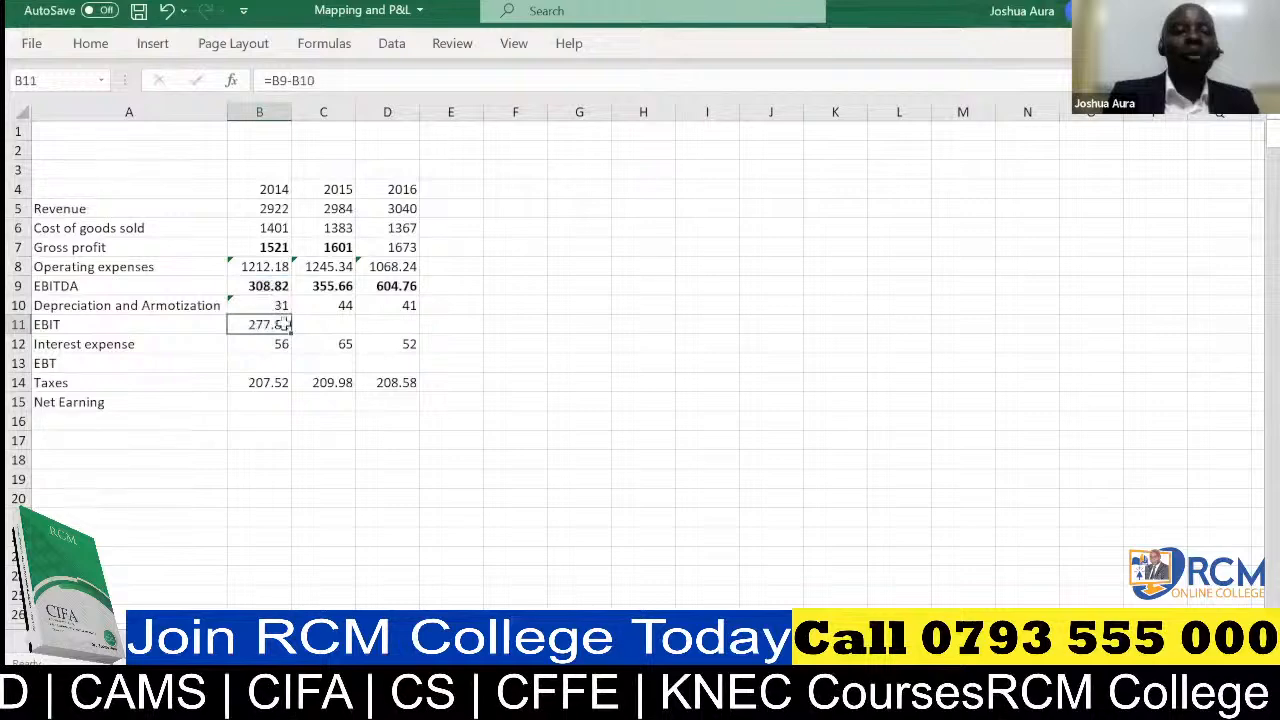
pyautogui.moveTo(285, 325); pyautogui.dragTo(424, 343)
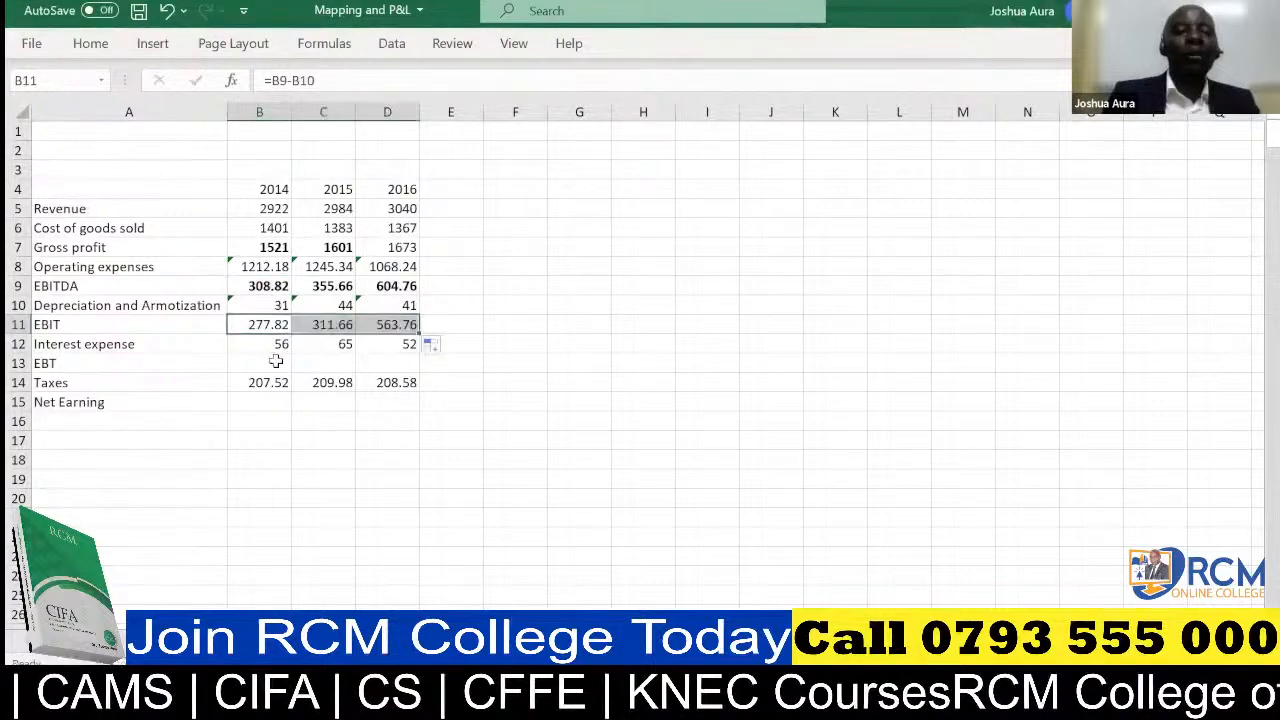
# Calculate 2014 EBT in B13 as EBIT minus interest expense, =B11-B12, fill it across to D13 and bold the values
pyautogui.click(277, 362)
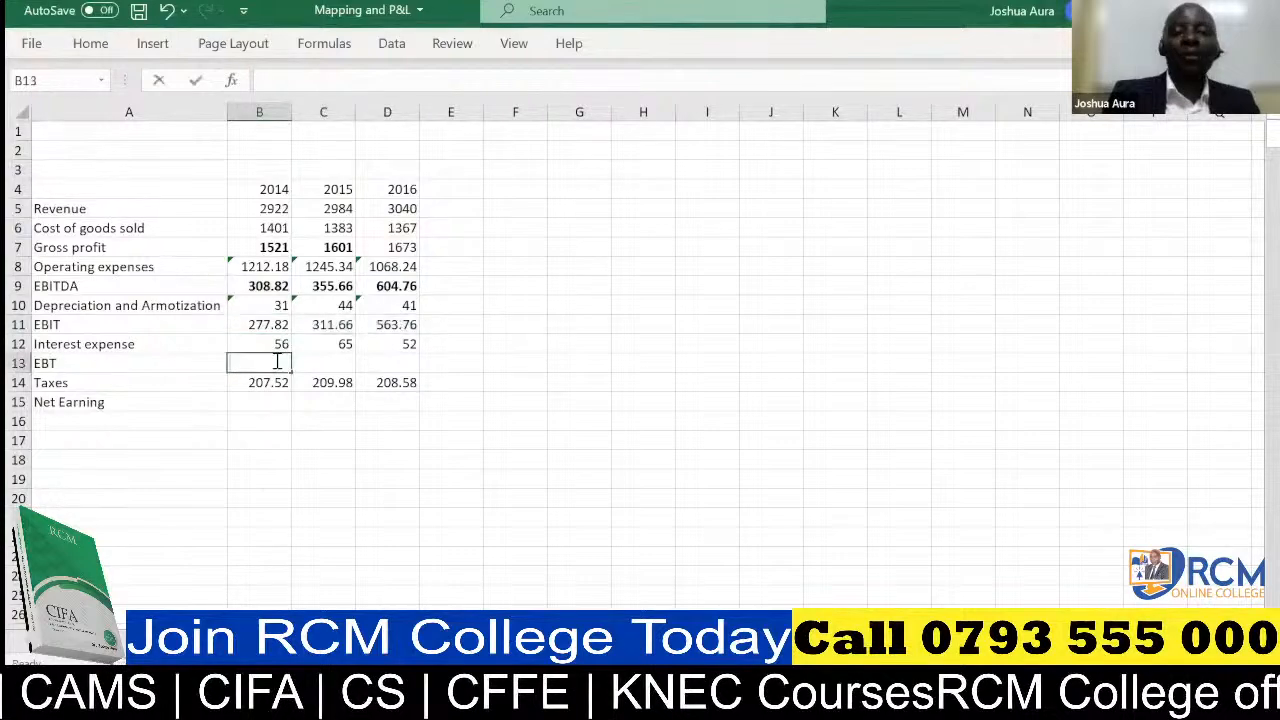
pyautogui.write('=')
pyautogui.click(277, 324)
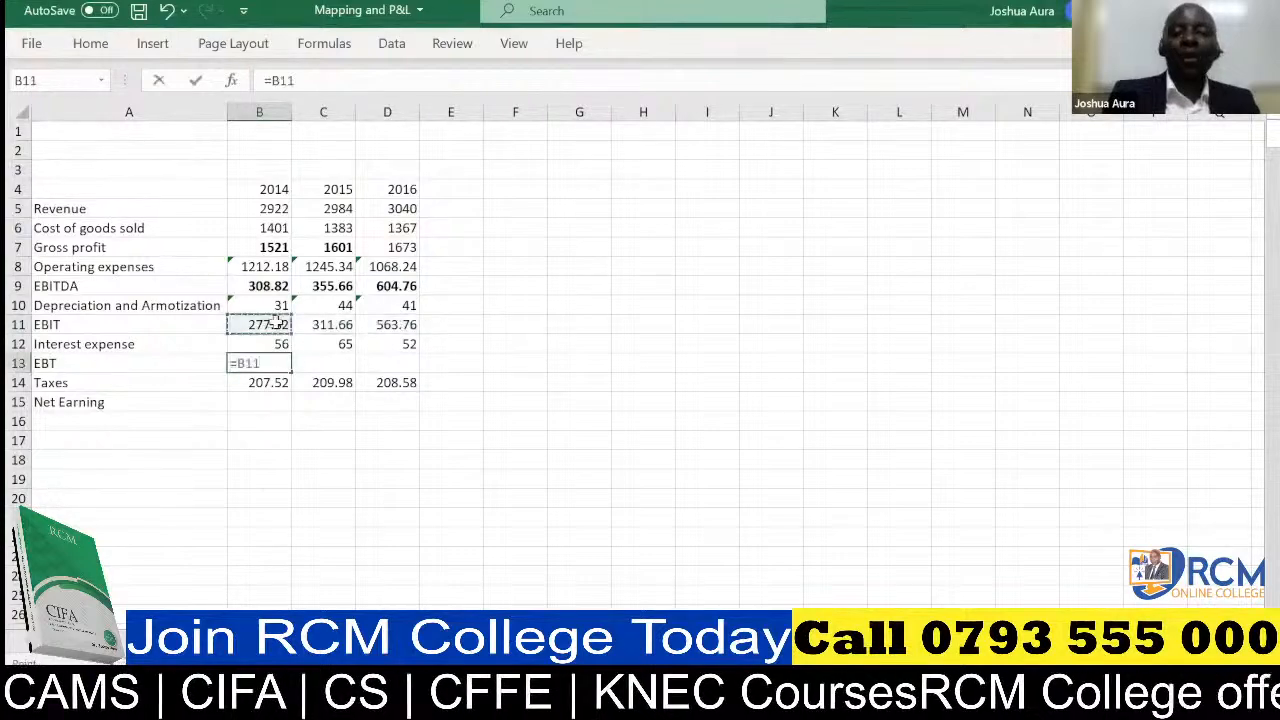
pyautogui.write('-')
pyautogui.click(281, 343)
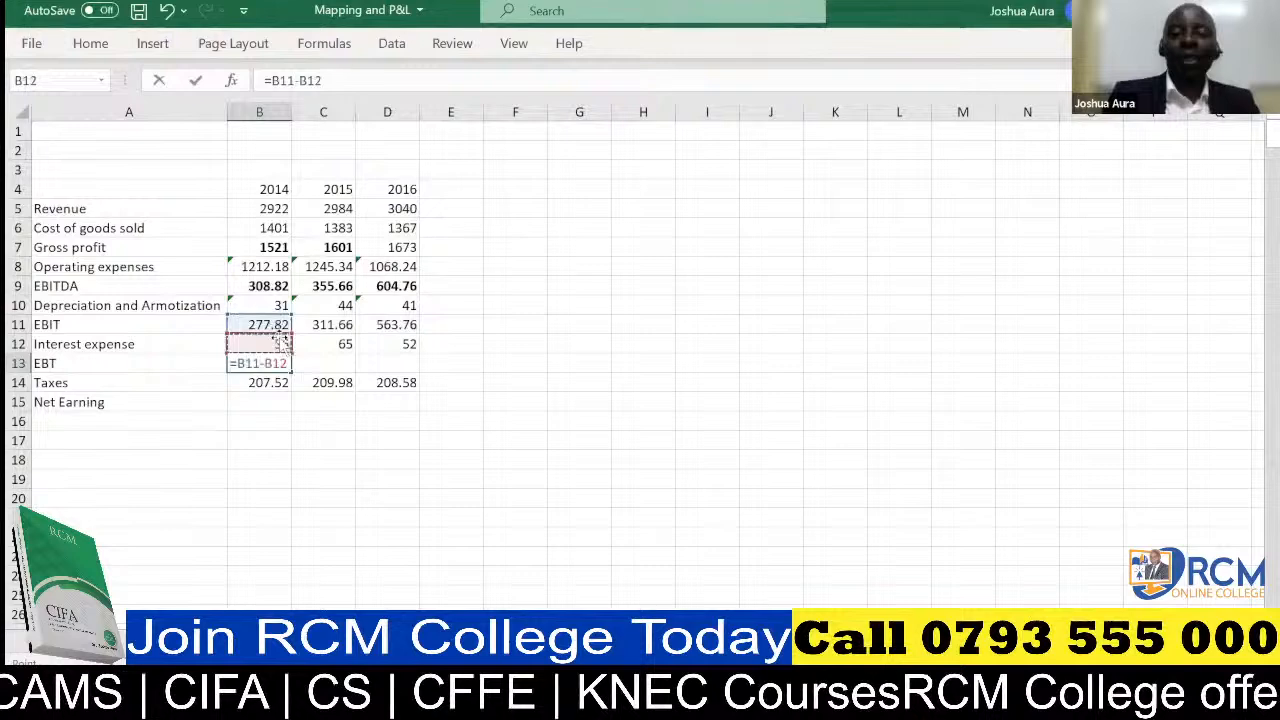
pyautogui.press('Return')
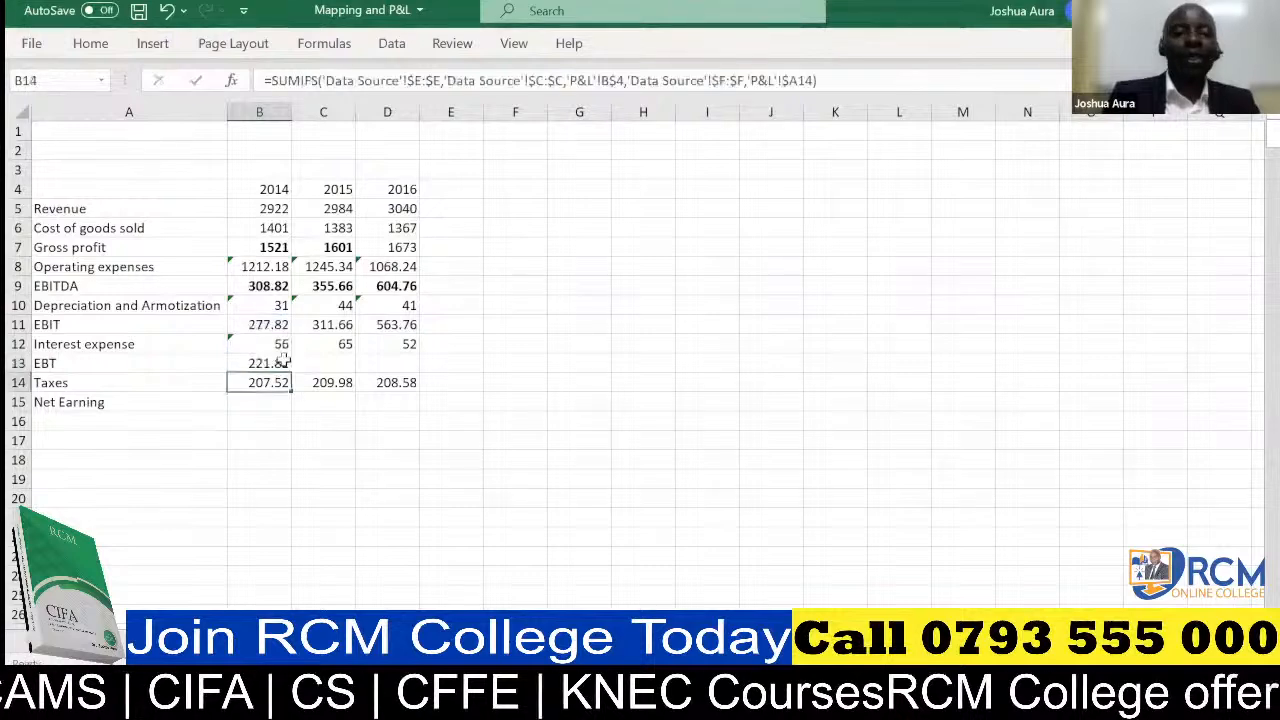
pyautogui.click(284, 362)
pyautogui.moveTo(291, 372); pyautogui.dragTo(429, 372)
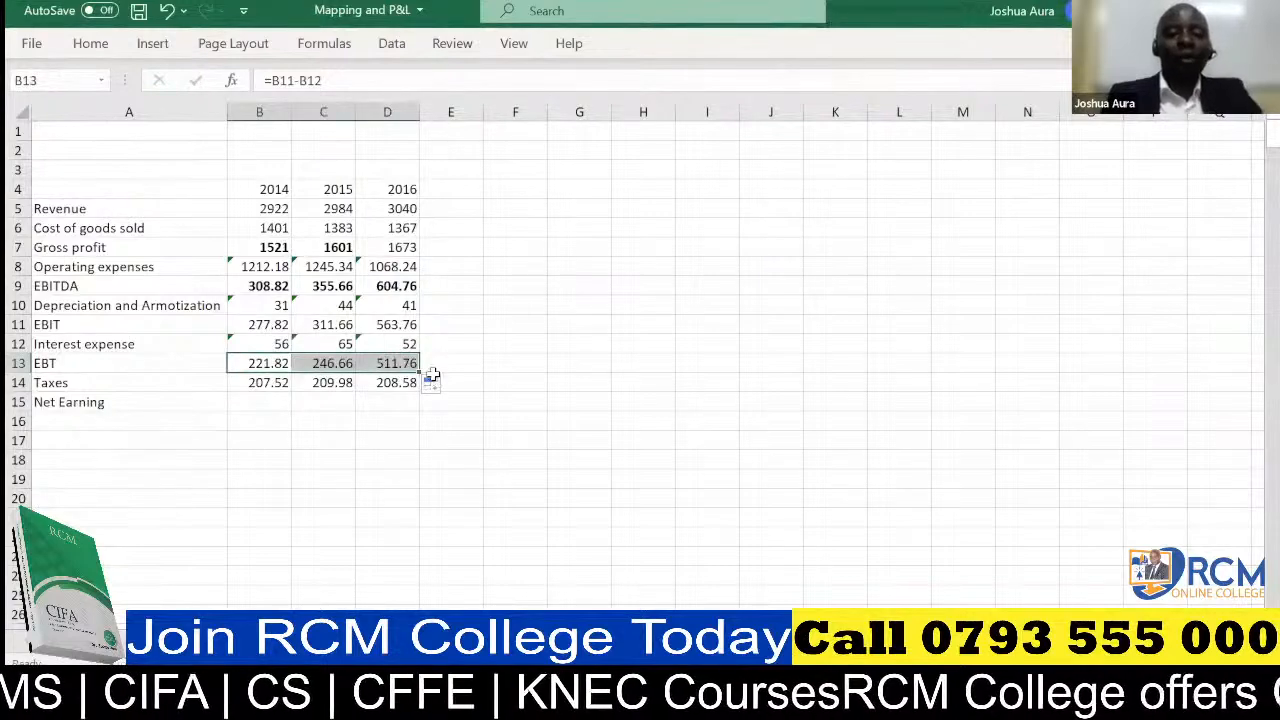
# Calculate 2014 net earning in B15 as EBT minus taxes, =B13-B14, fill it across to D15 and bold the values
pyautogui.click(271, 401)
pyautogui.write('=')
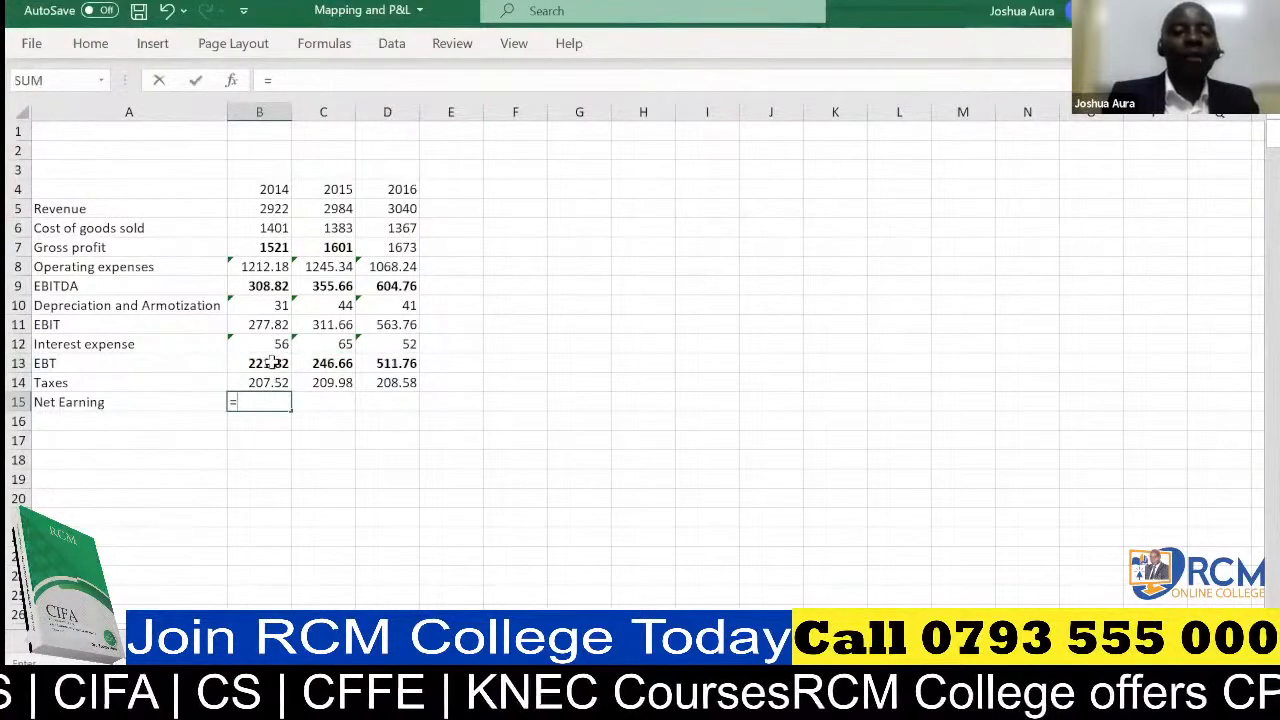
pyautogui.click(271, 362)
pyautogui.write('-')
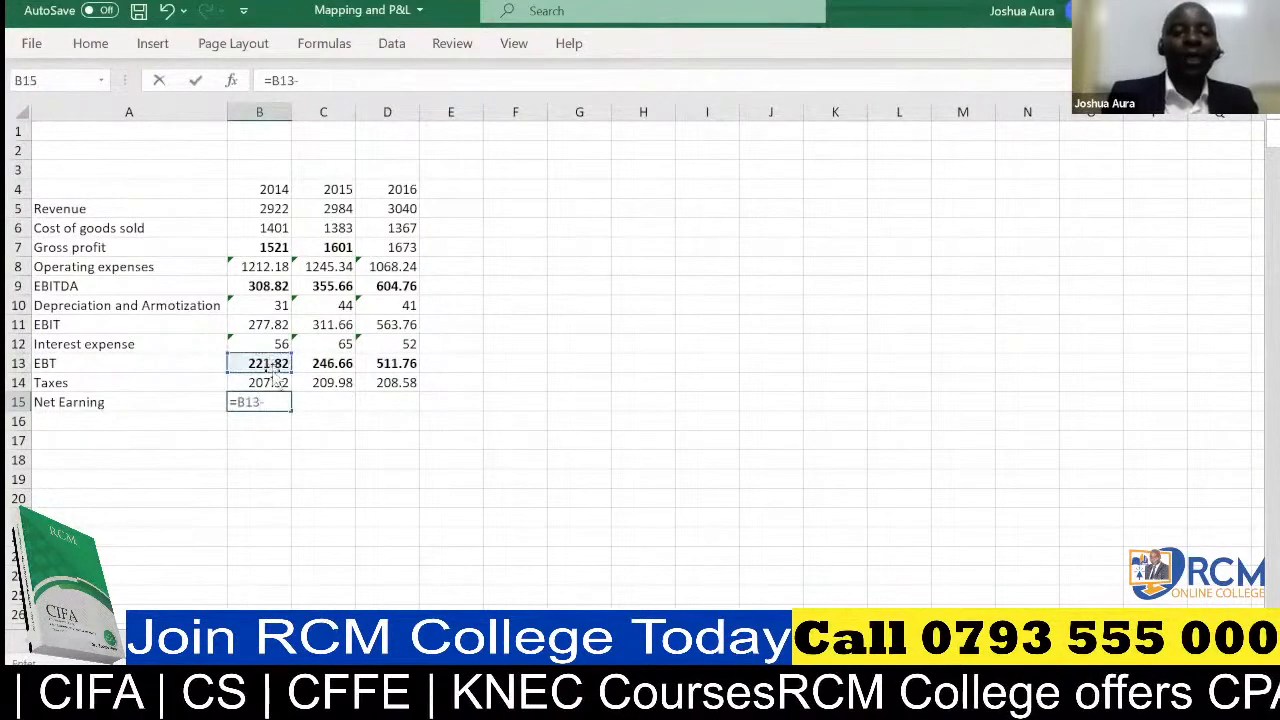
pyautogui.click(275, 382)
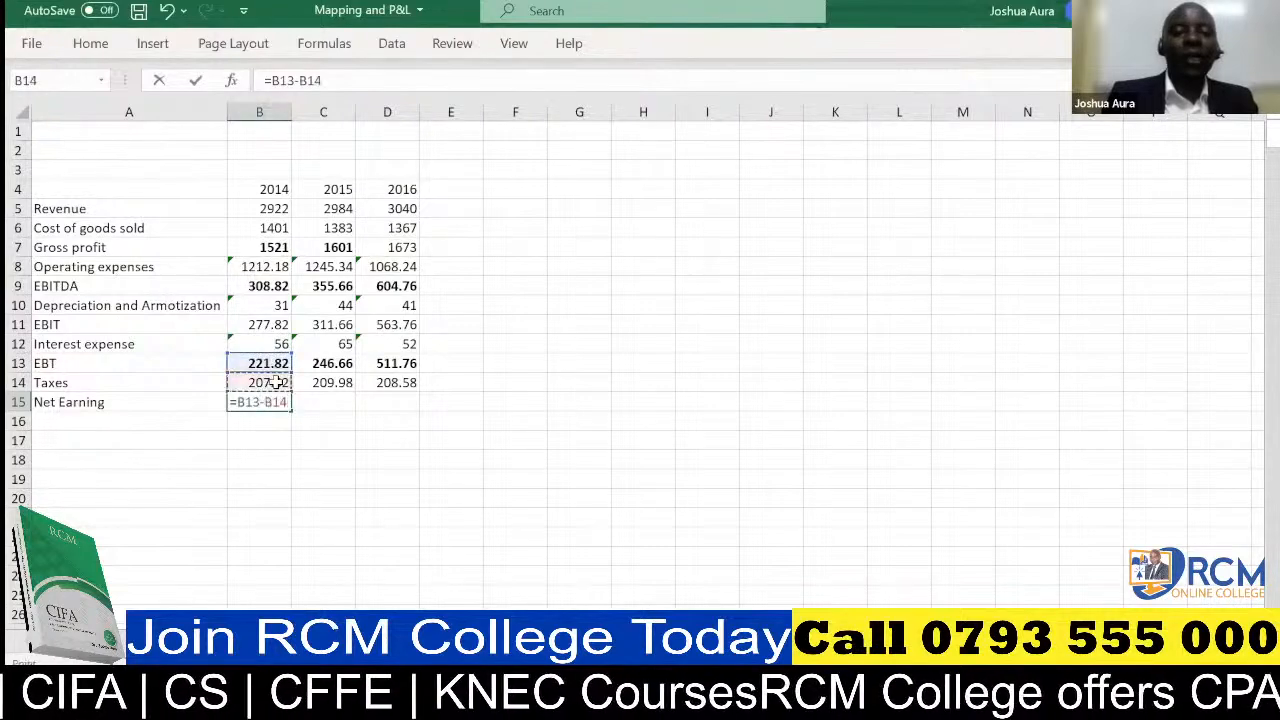
pyautogui.press('Return')
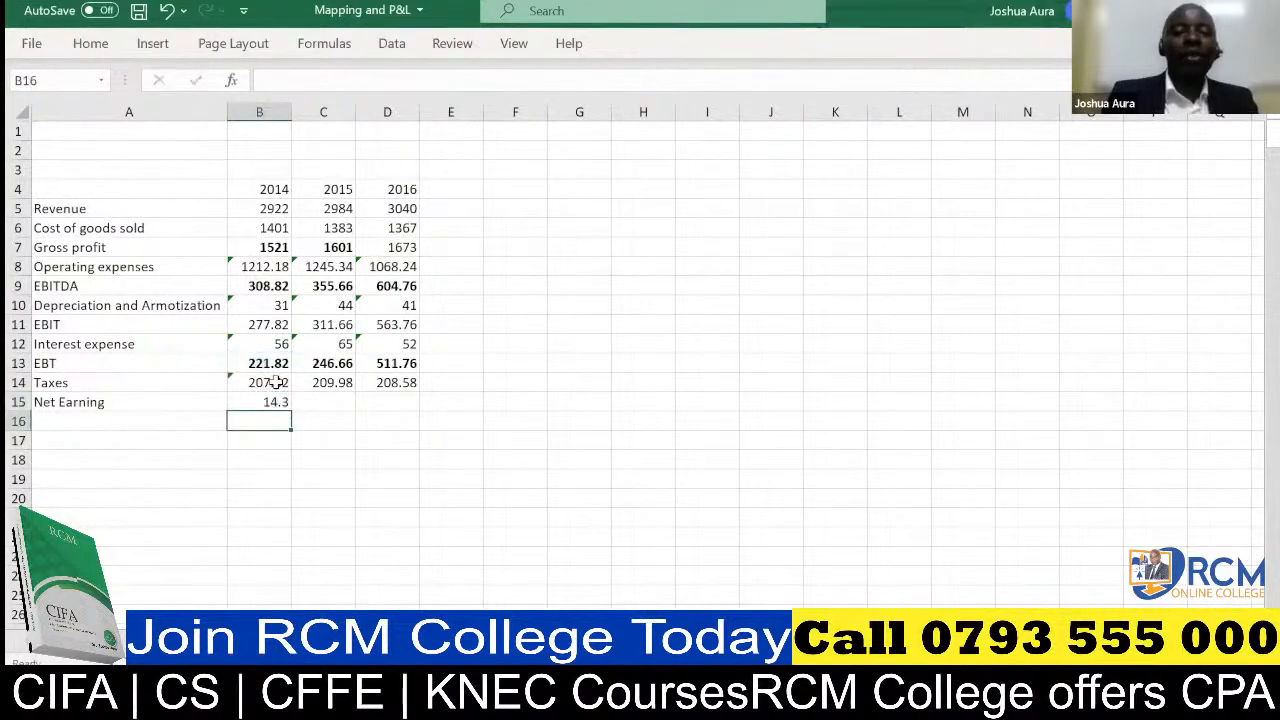
pyautogui.click(275, 402)
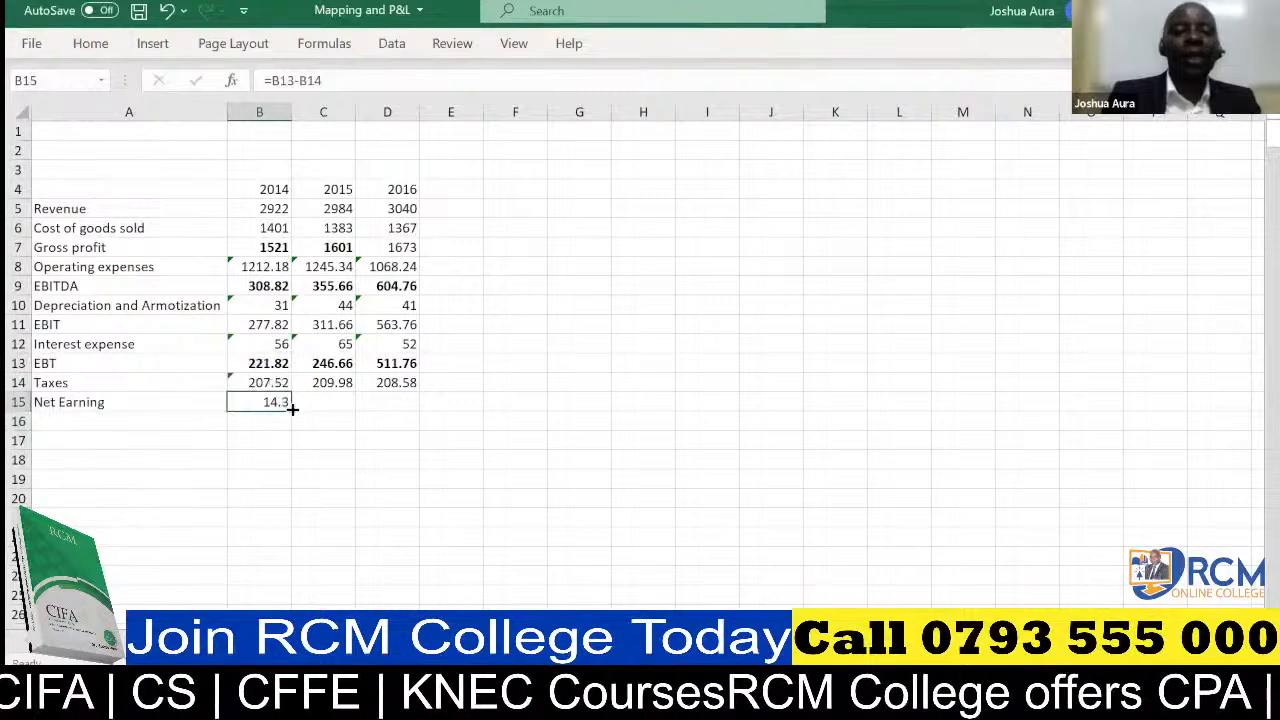
pyautogui.moveTo(291, 411); pyautogui.dragTo(416, 412)
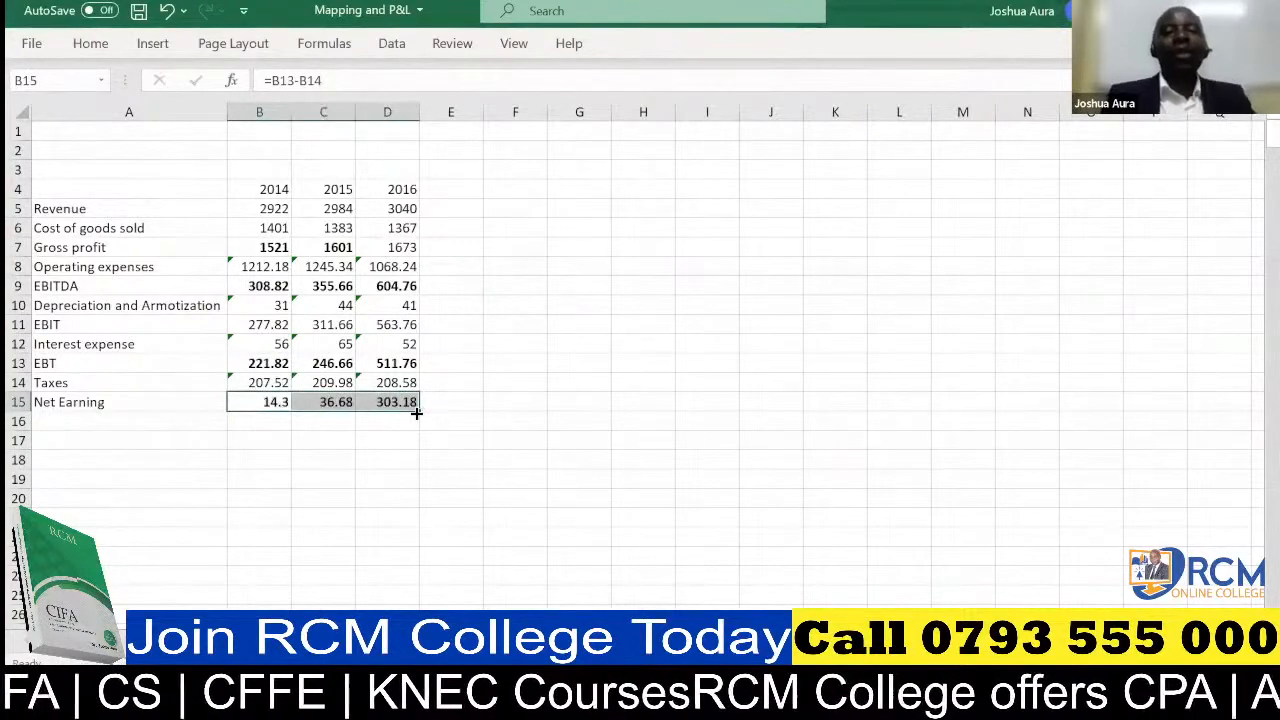
# Select the year headings 2014 to 2016 in B4:D4
pyautogui.click(263, 190)
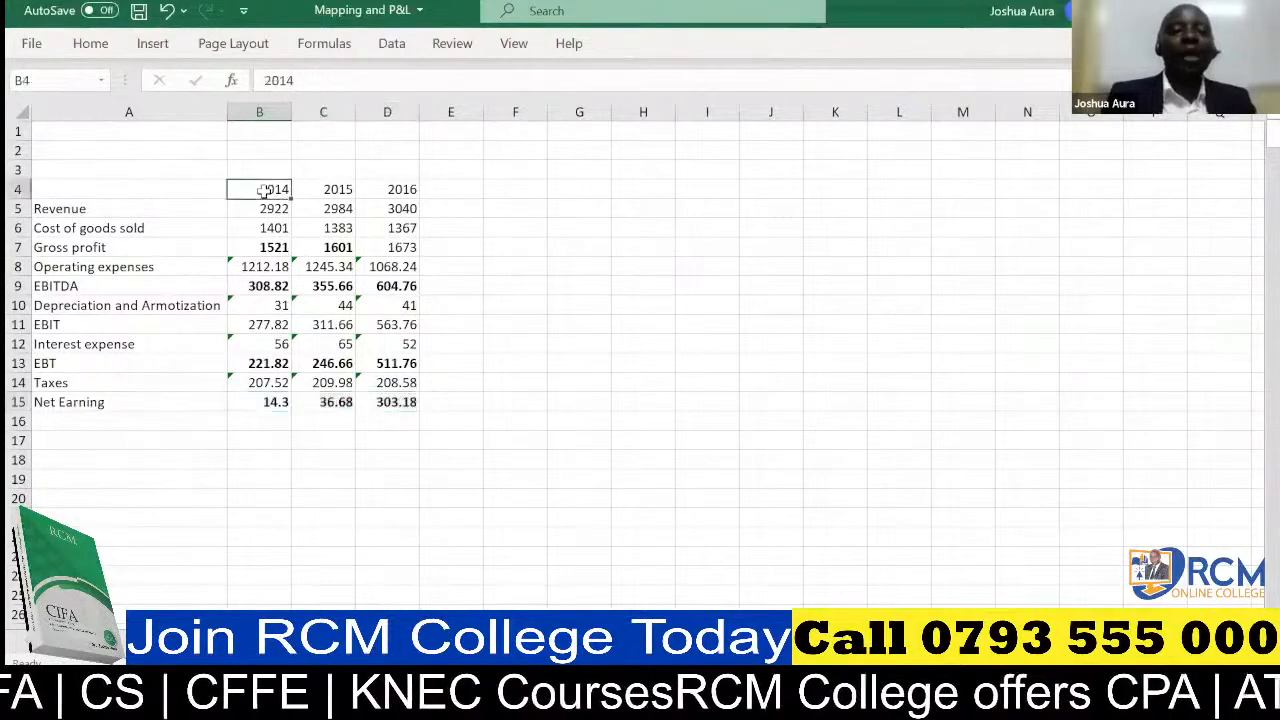
pyautogui.moveTo(263, 190); pyautogui.dragTo(388, 193)
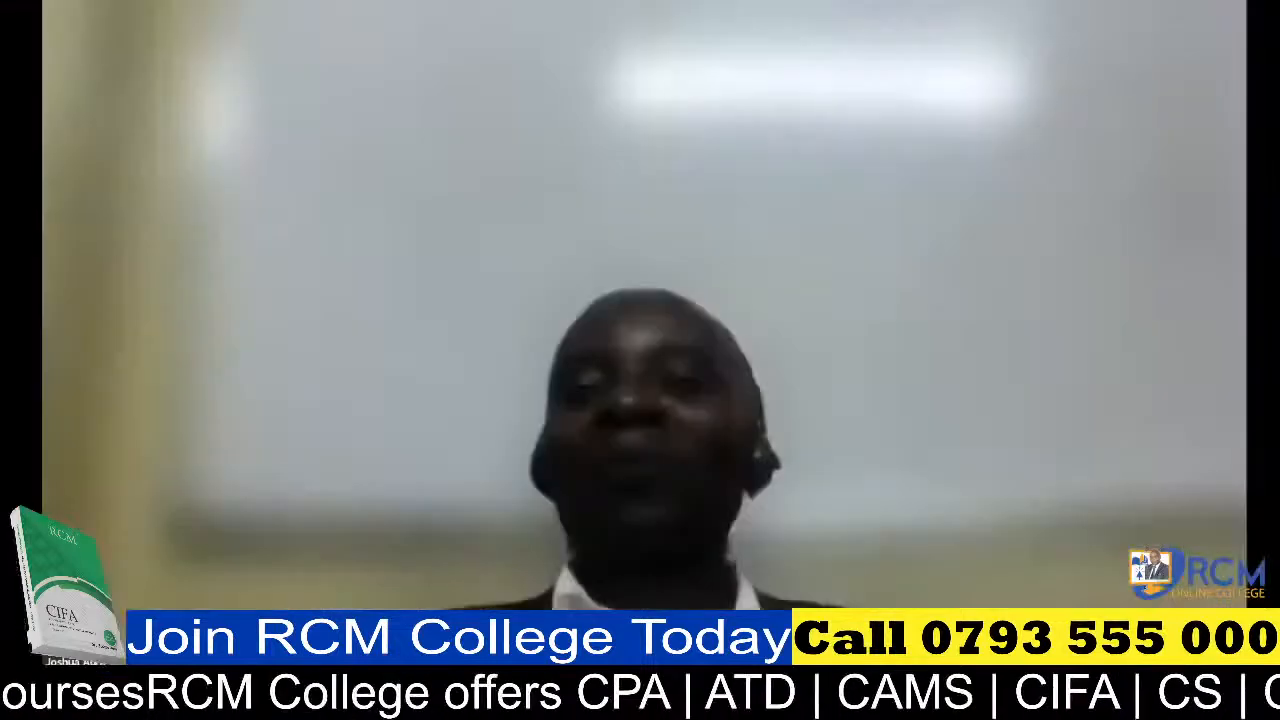